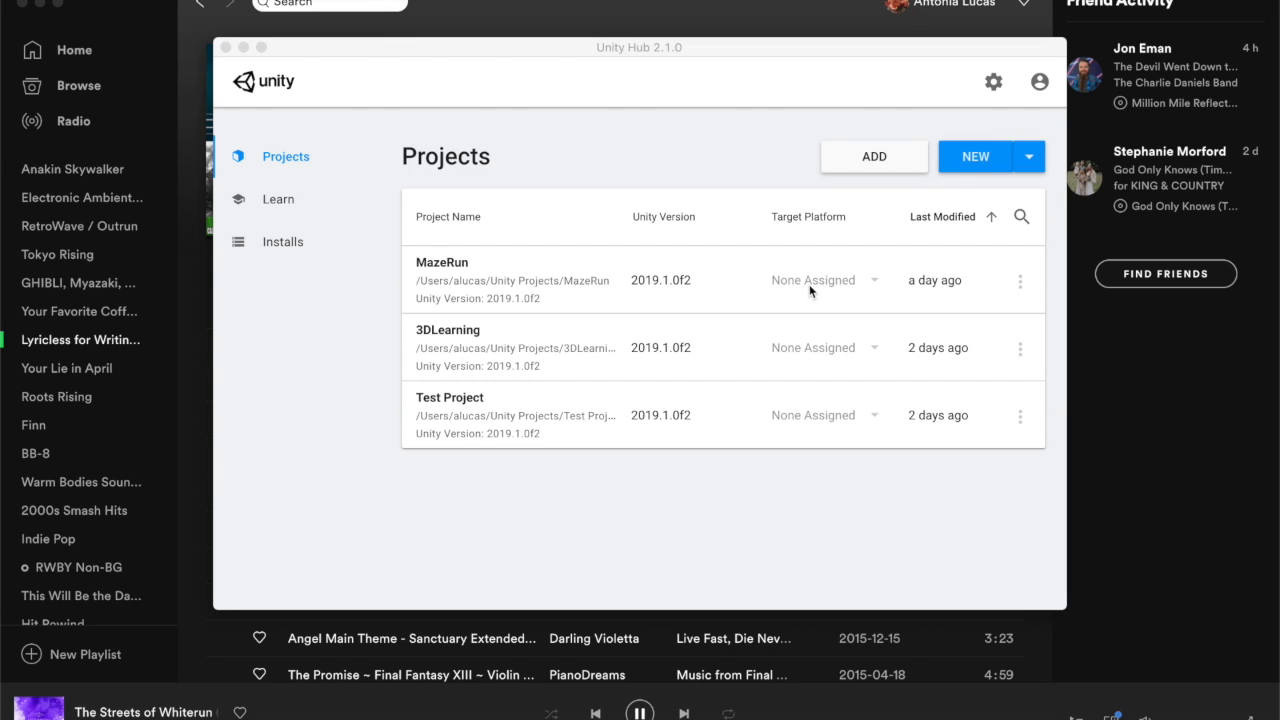
click(972, 163)
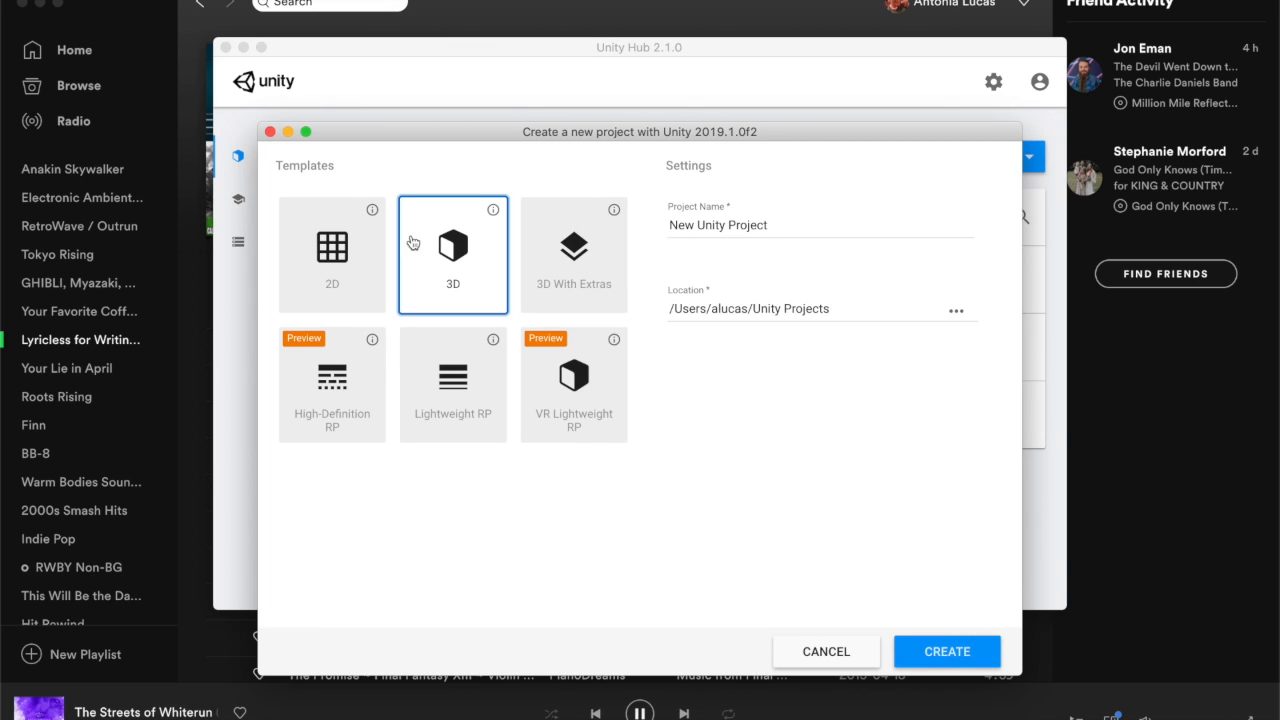
click(549, 262)
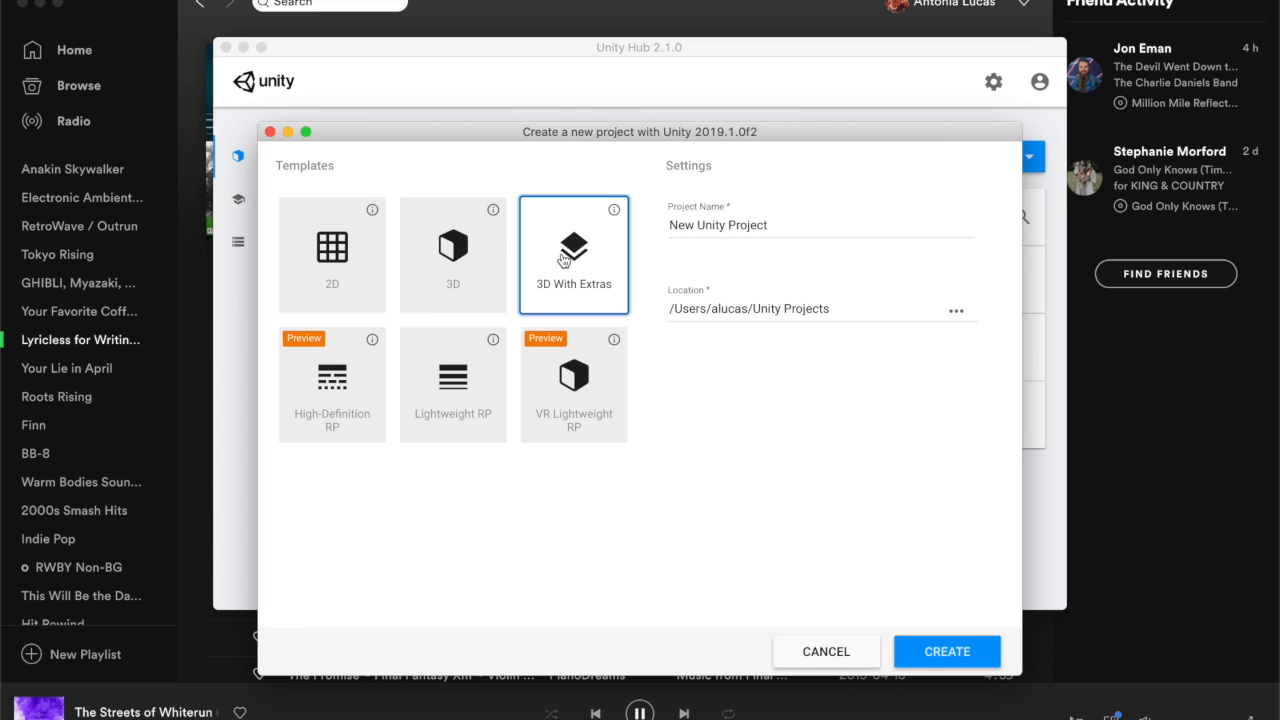
click(614, 210)
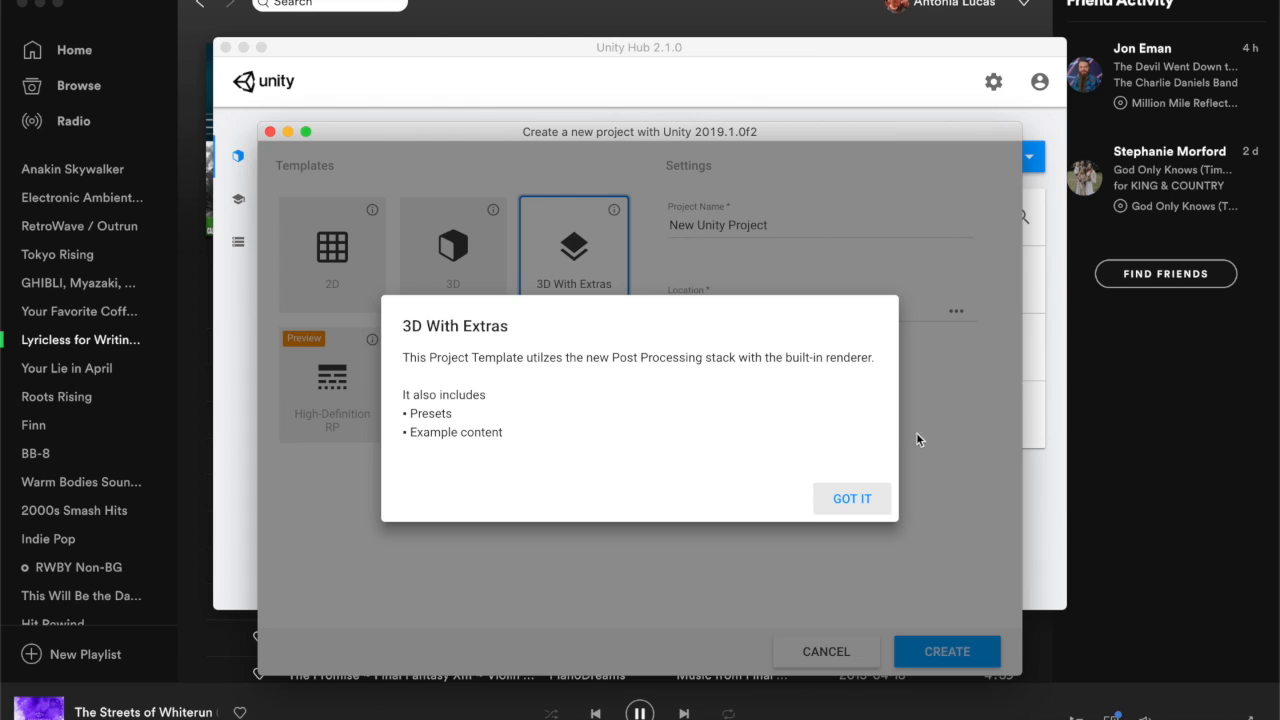
click(869, 503)
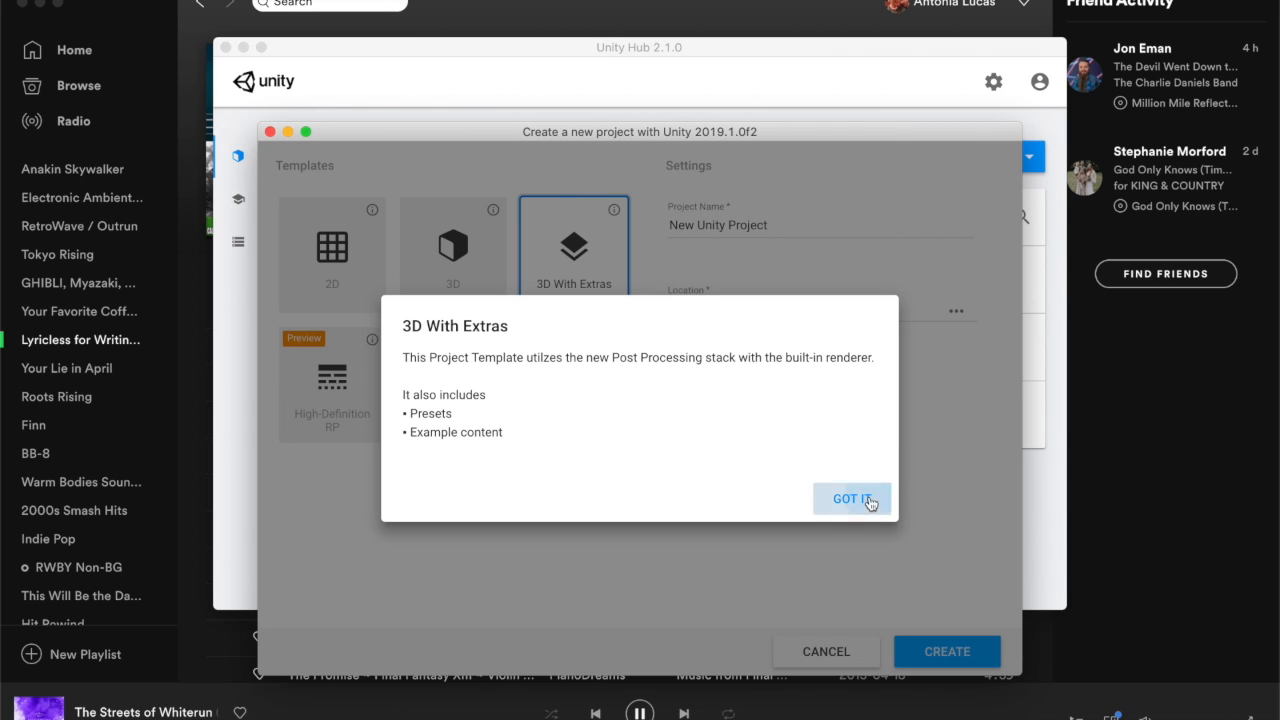
click(428, 234)
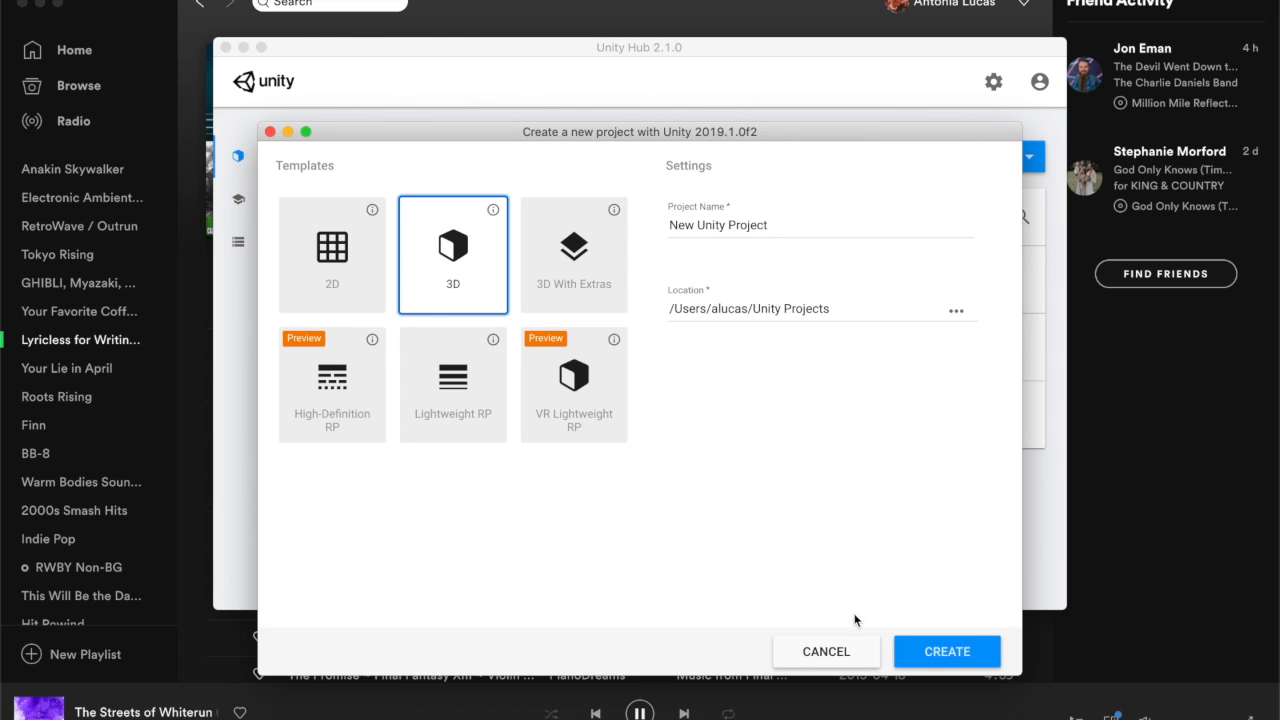
click(856, 651)
Open the existing MazeRun project in the Unity editor.
click(716, 290)
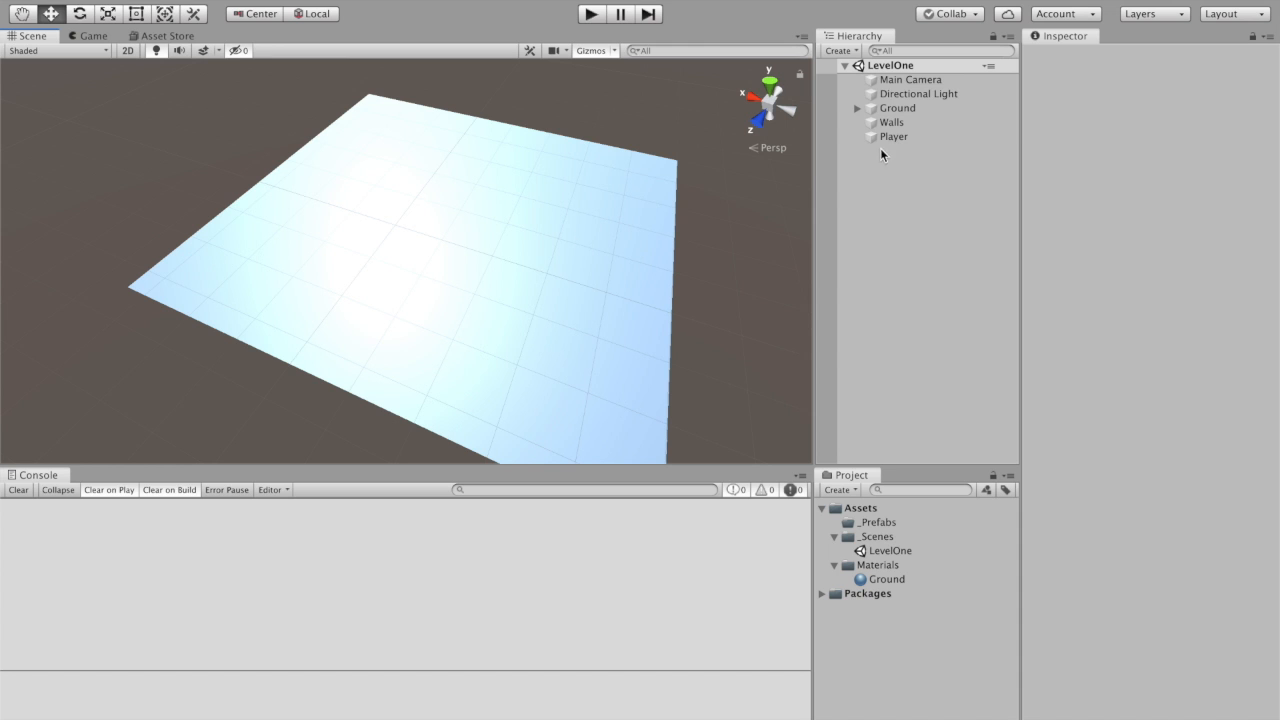
alt+drag(691, 177, 760, 191)
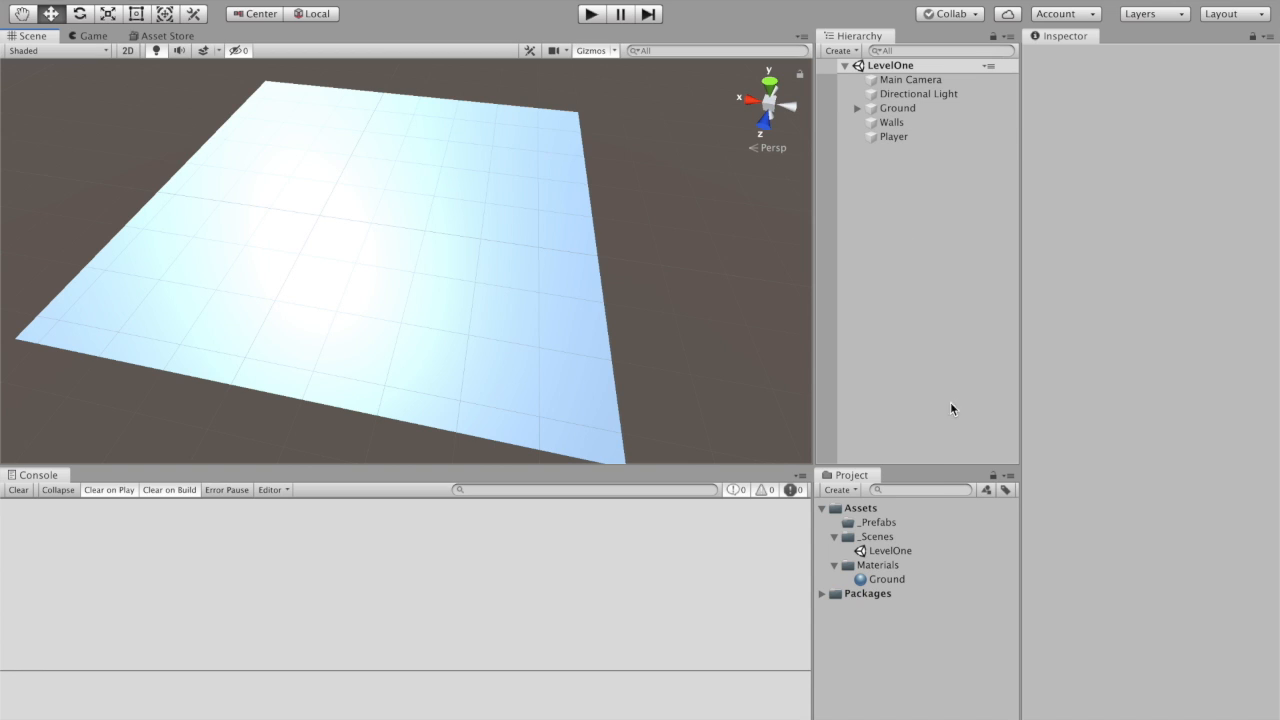
Collapse the _Scenes and Materials folders in the project's assets.
click(835, 537)
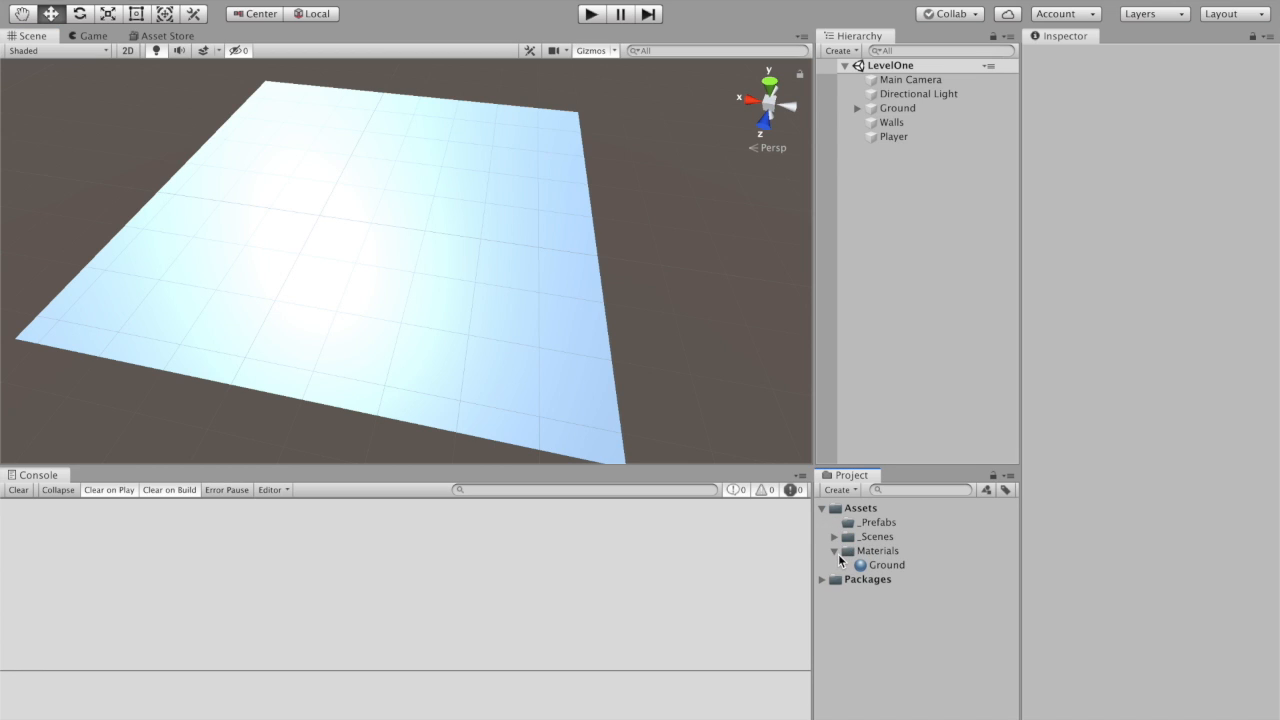
click(846, 552)
click(835, 552)
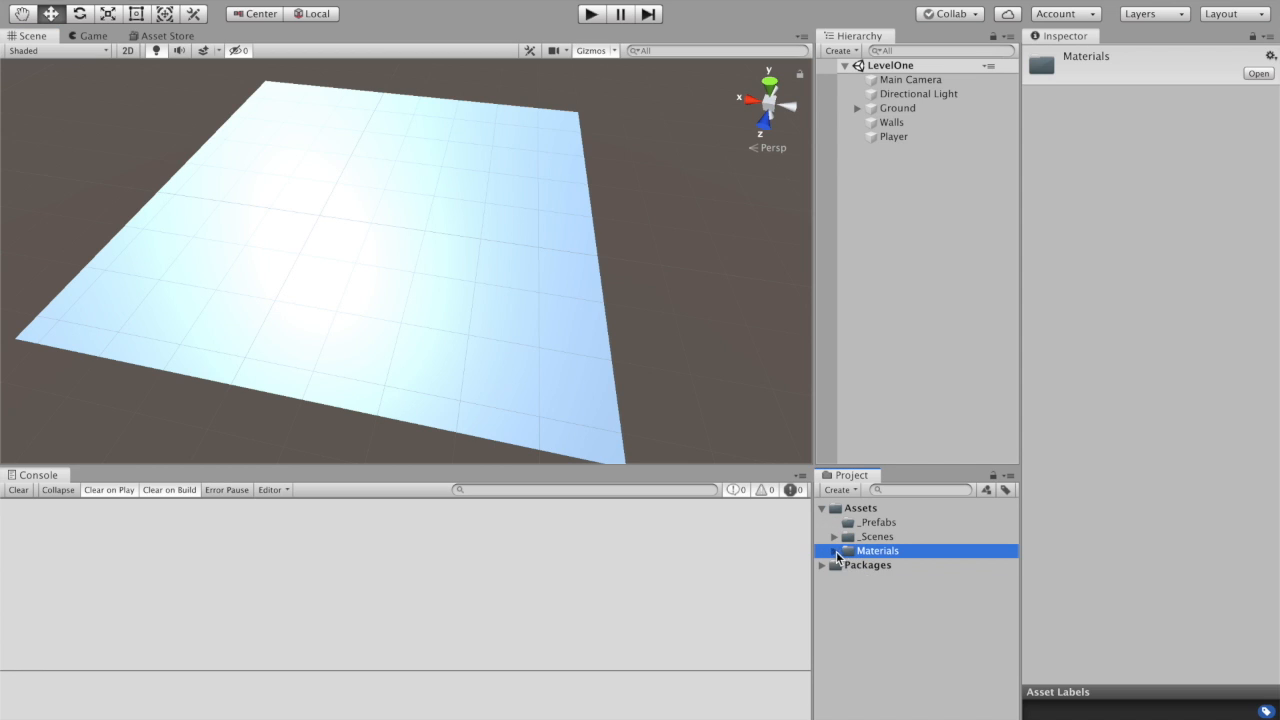
Create a new folder named _Scripts directly under Assets.
click(859, 527)
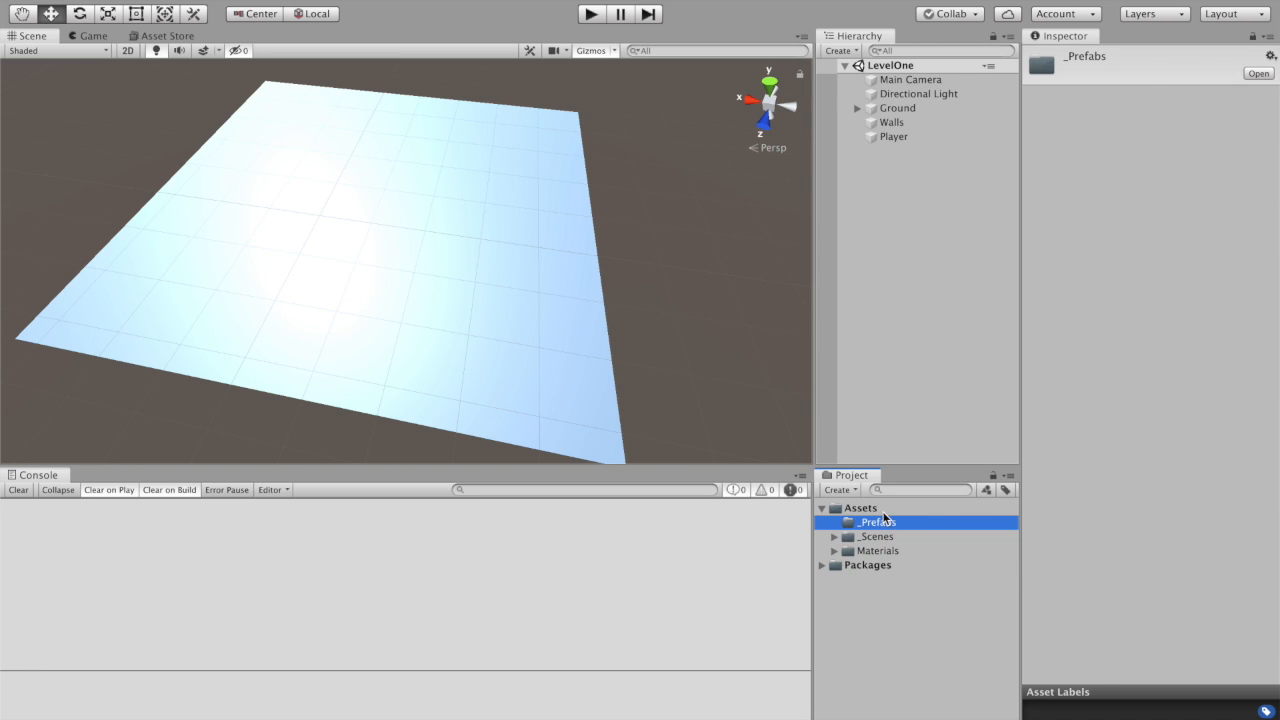
right_click(885, 521)
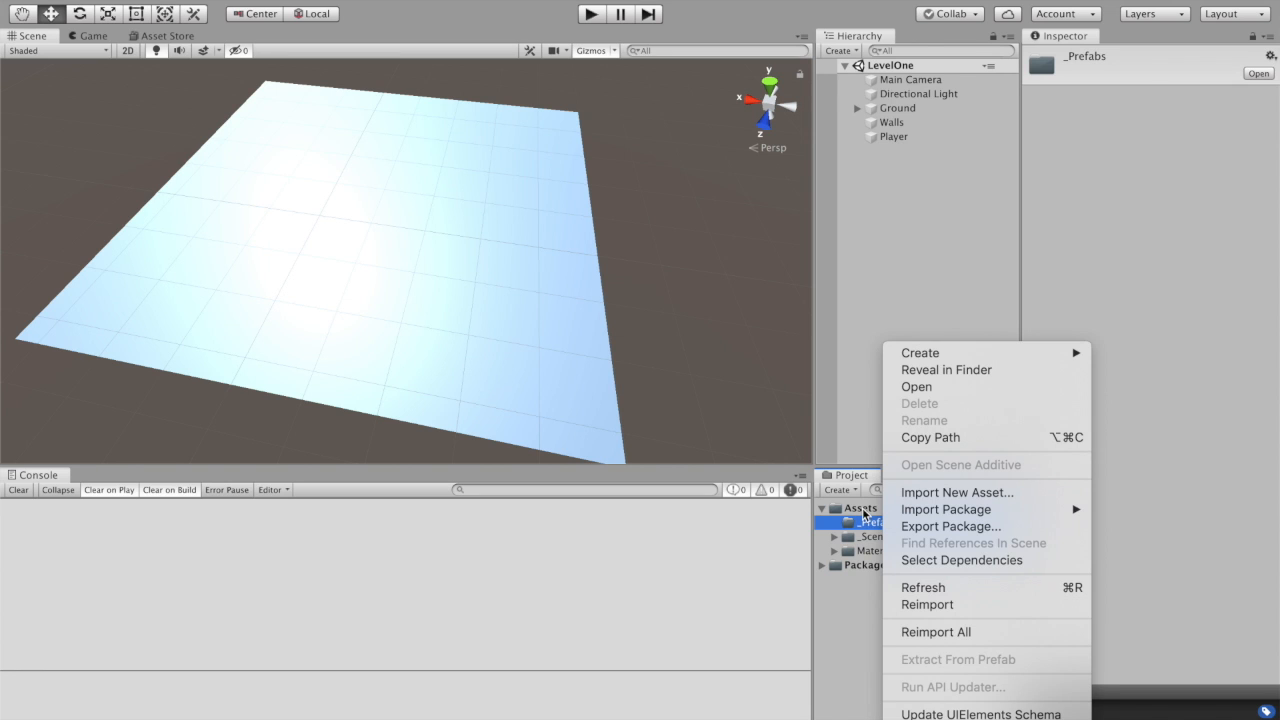
click(977, 353)
click(751, 101)
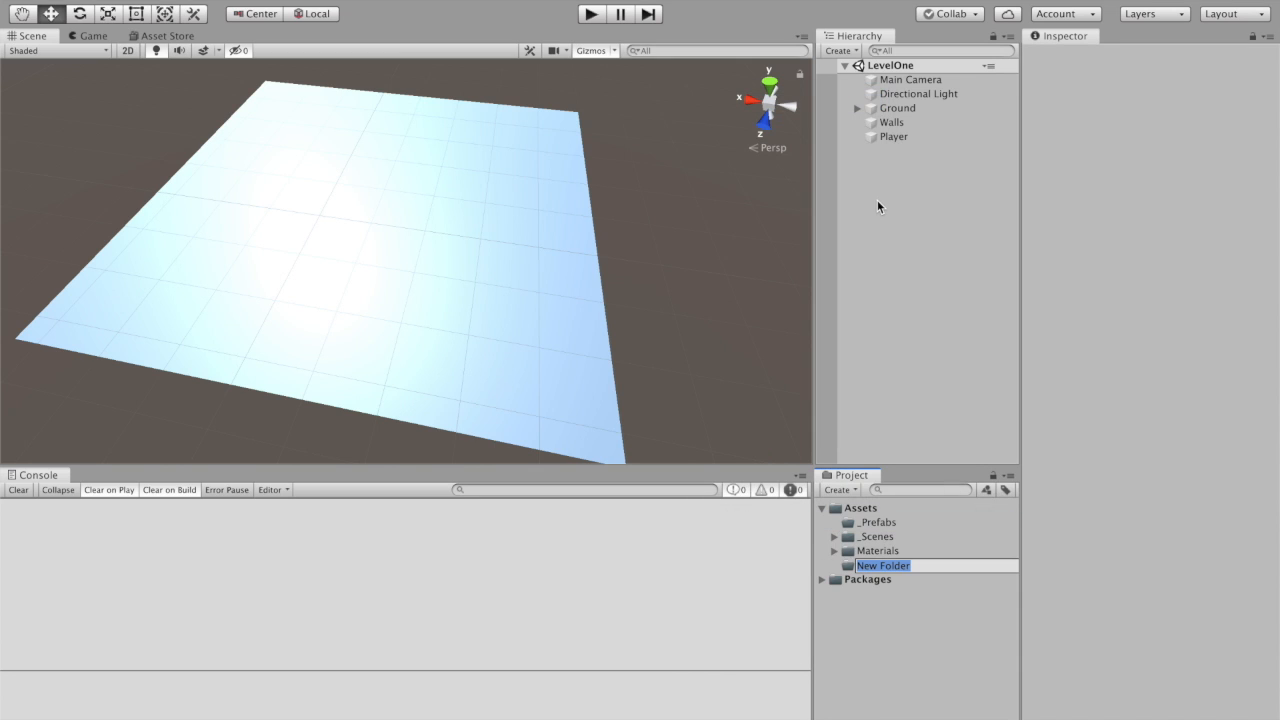
text(_Scripts)
key(Return)
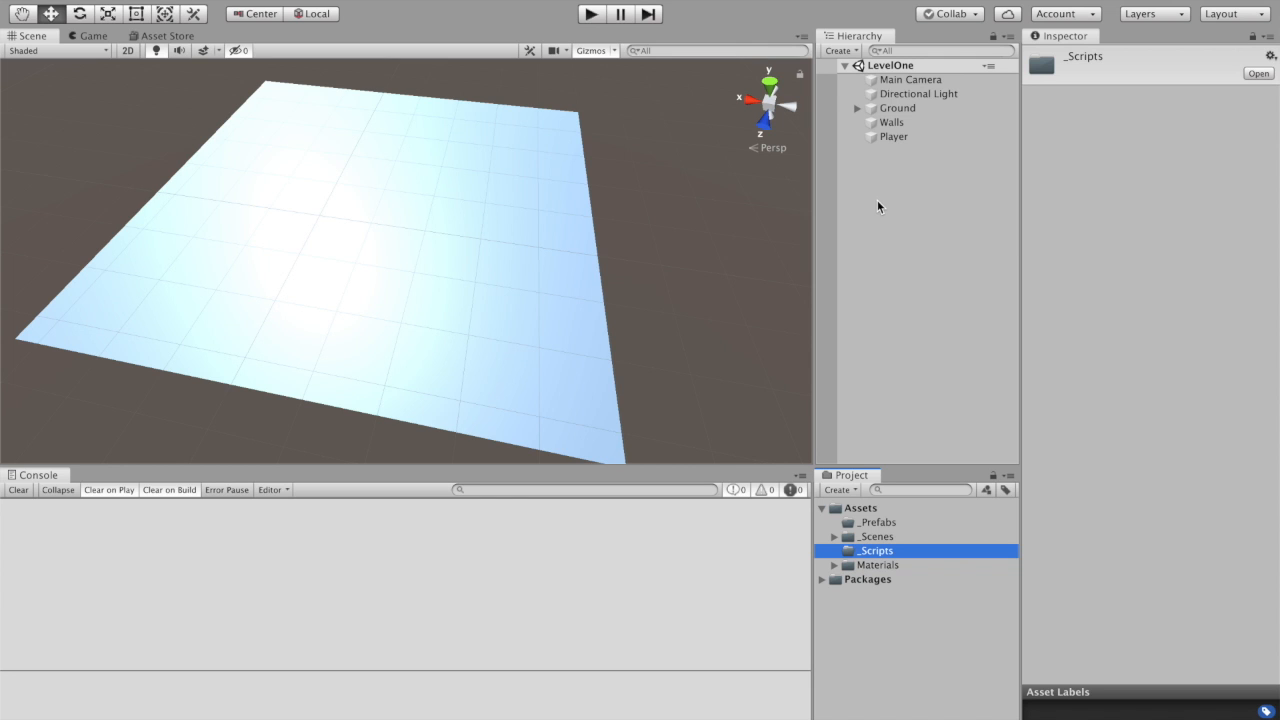
Expand the Ground object in the LevelOne scene and examine the components of Ground and its child Plane.
alt+drag(734, 248, 446, 123)
alt+drag(486, 161, 614, 250)
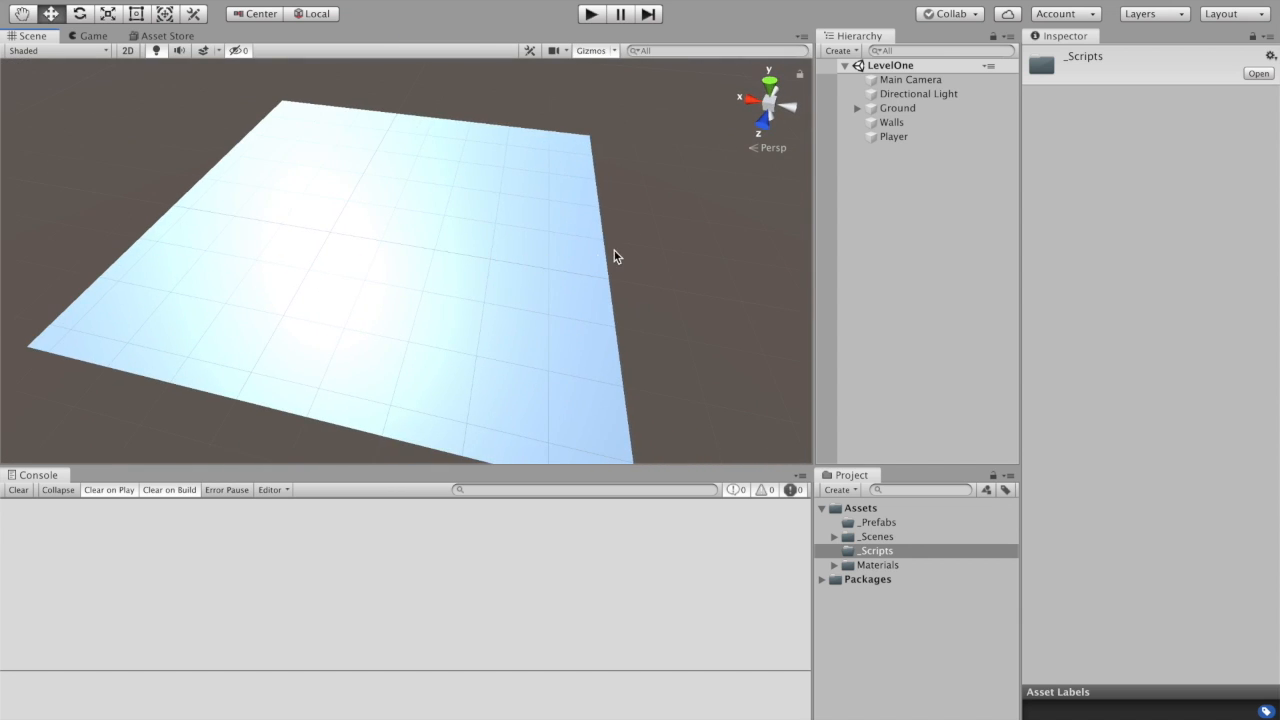
click(857, 108)
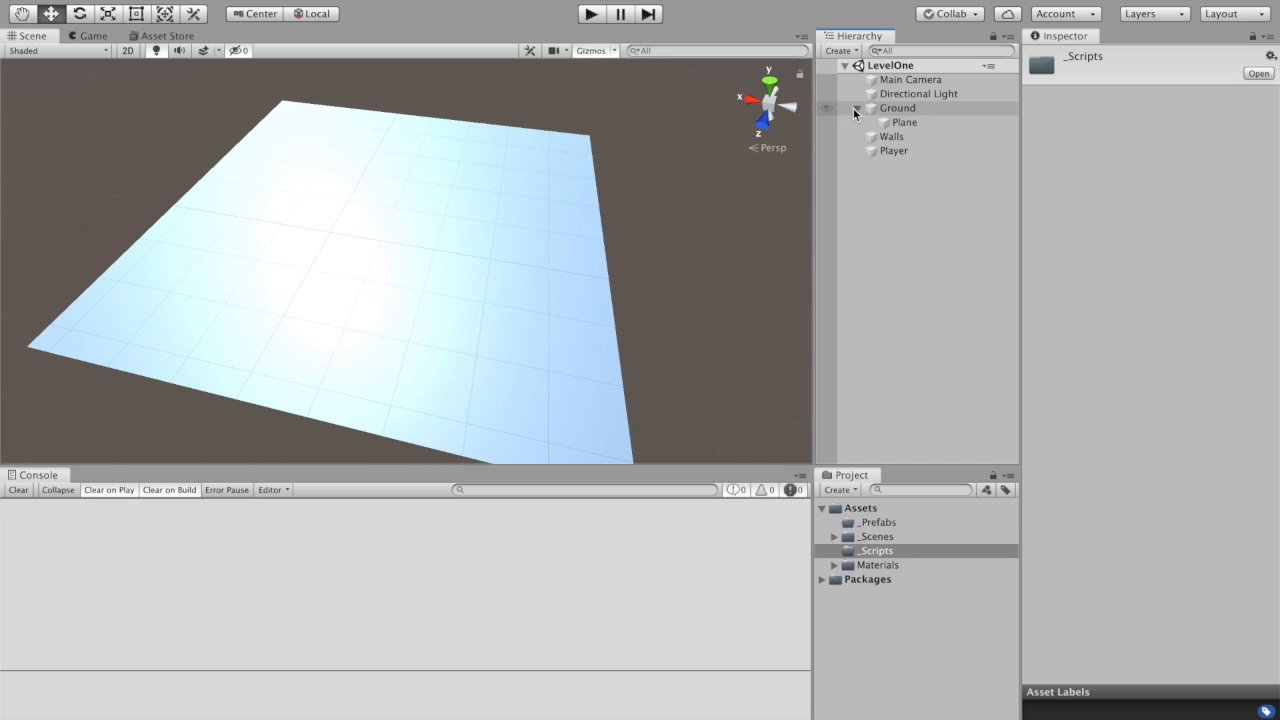
click(900, 109)
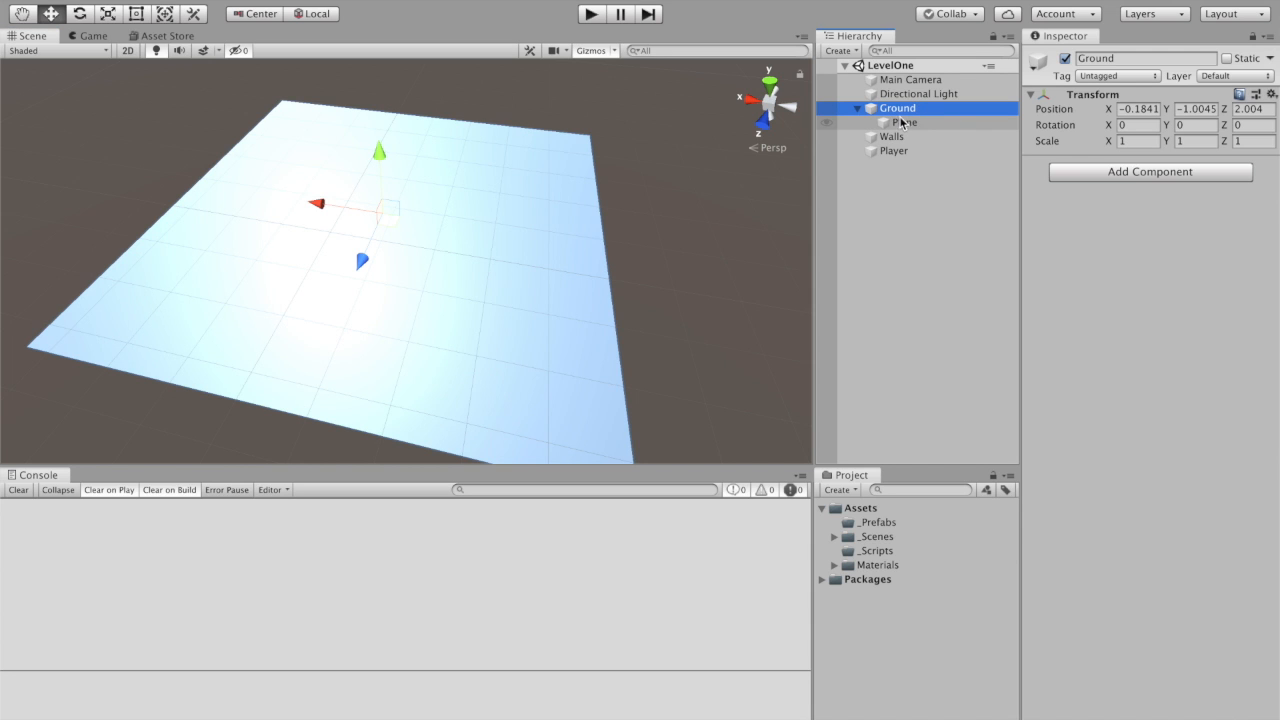
click(902, 122)
click(898, 108)
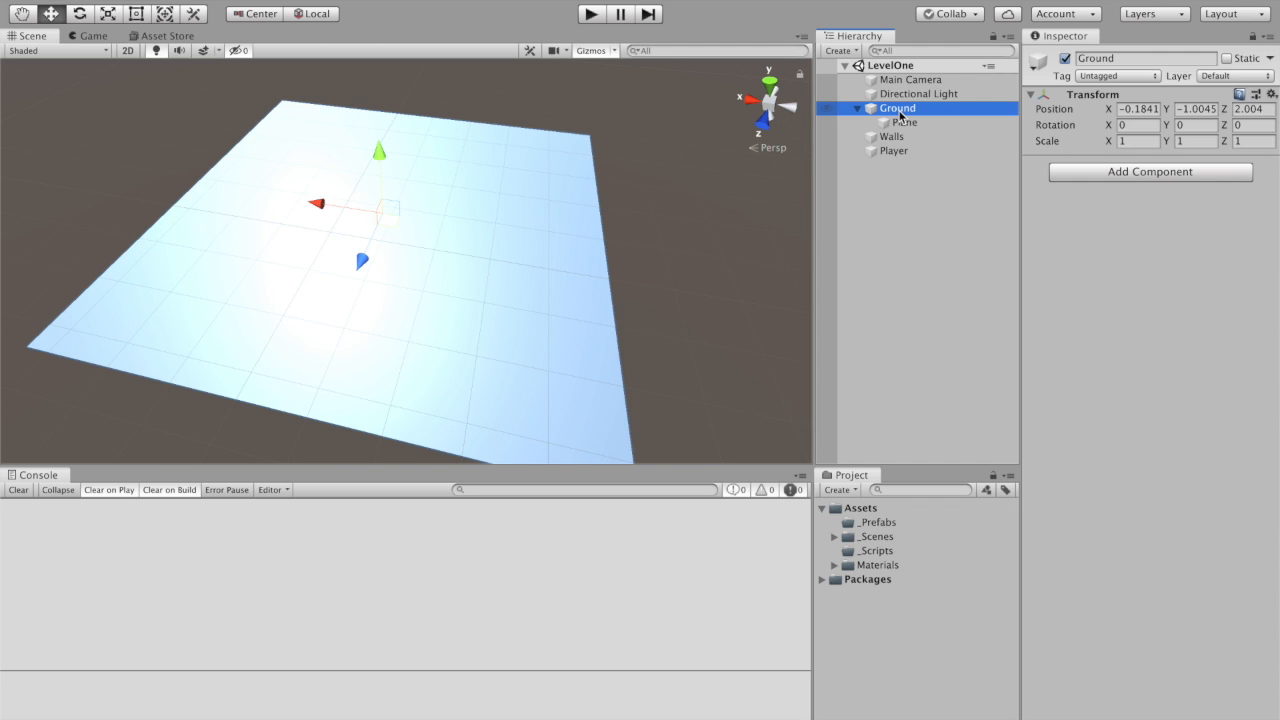
right_click(899, 207)
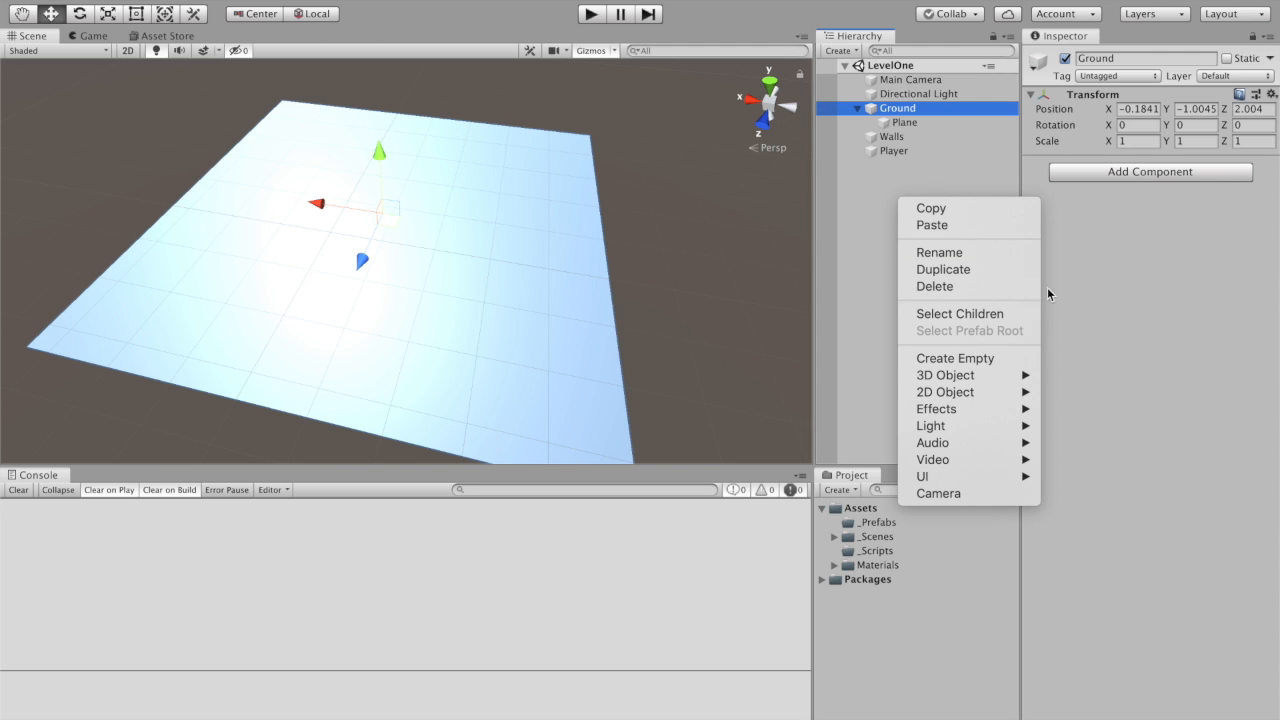
click(878, 246)
click(899, 110)
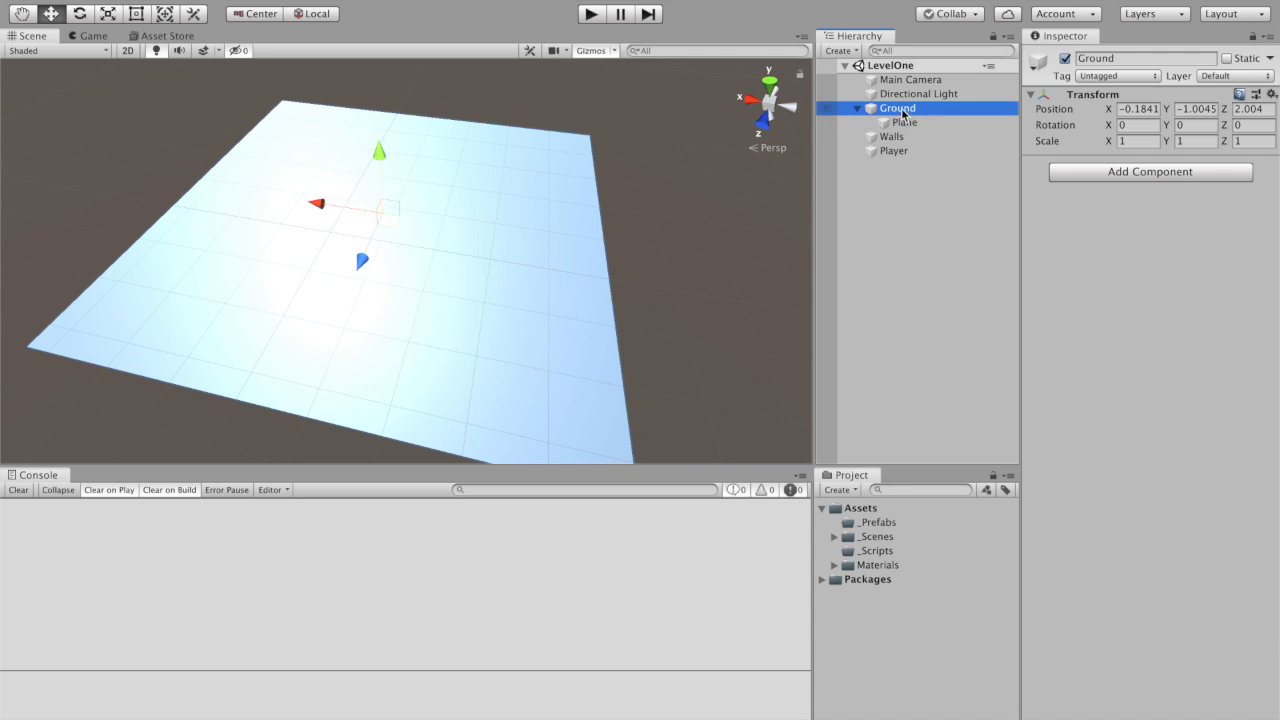
right_click(901, 112)
click(877, 189)
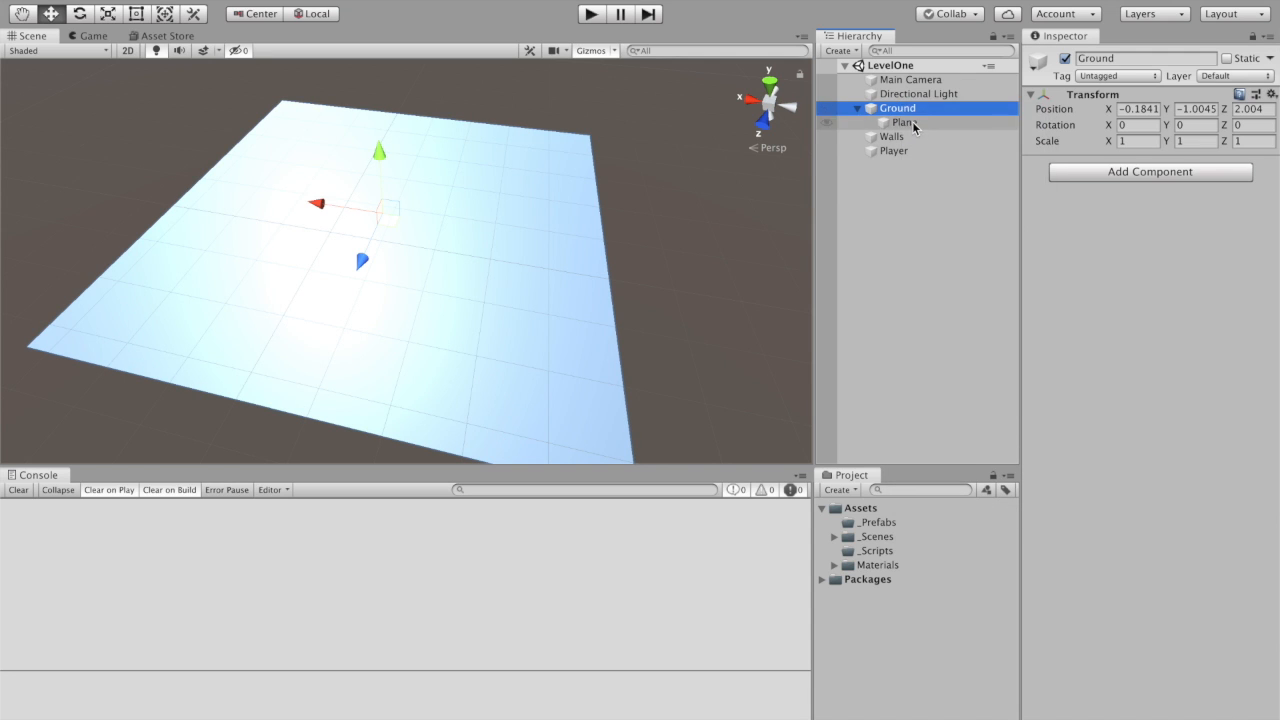
click(912, 122)
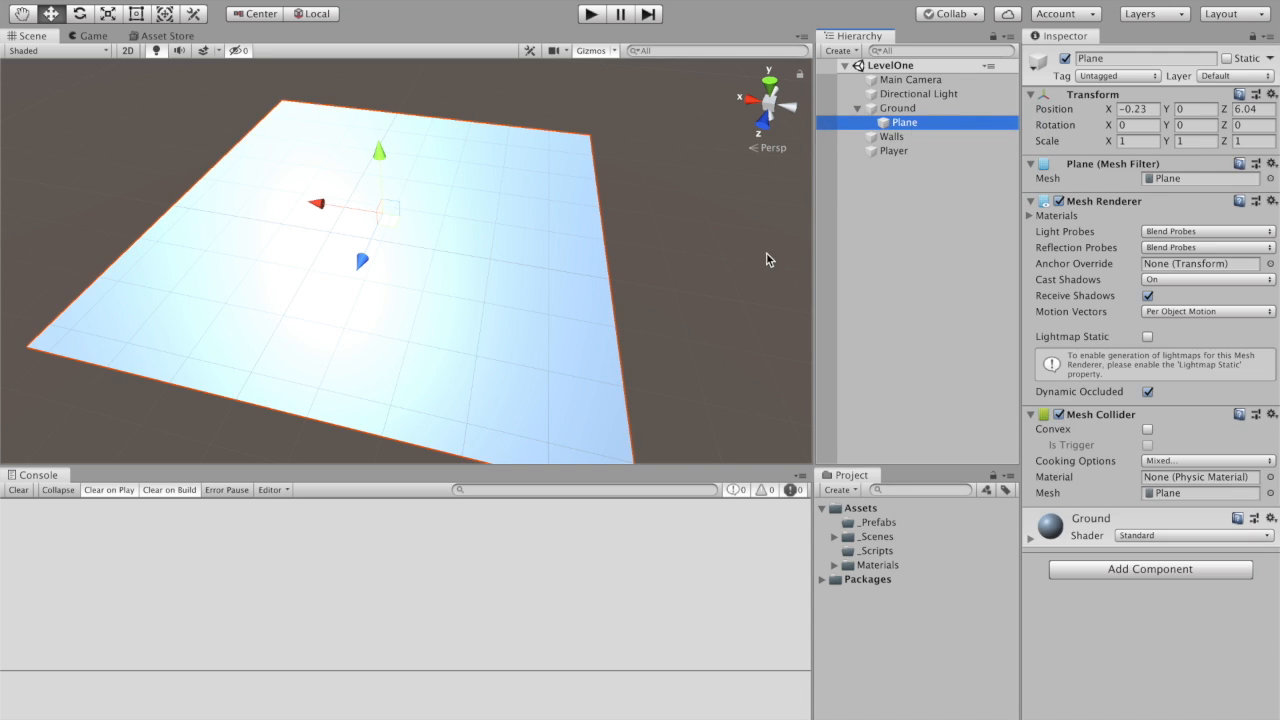
Change the albedo color of the Ground material to purple, hexadecimal 832296.
click(834, 565)
click(885, 579)
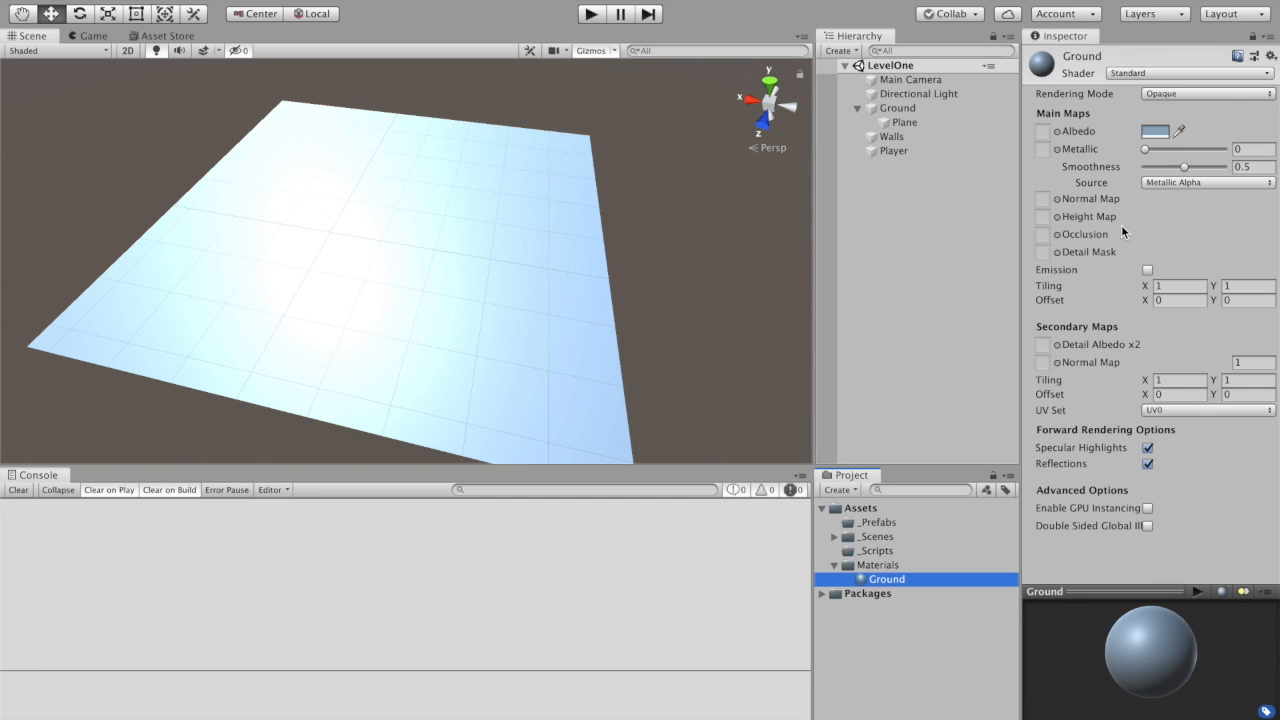
click(1156, 131)
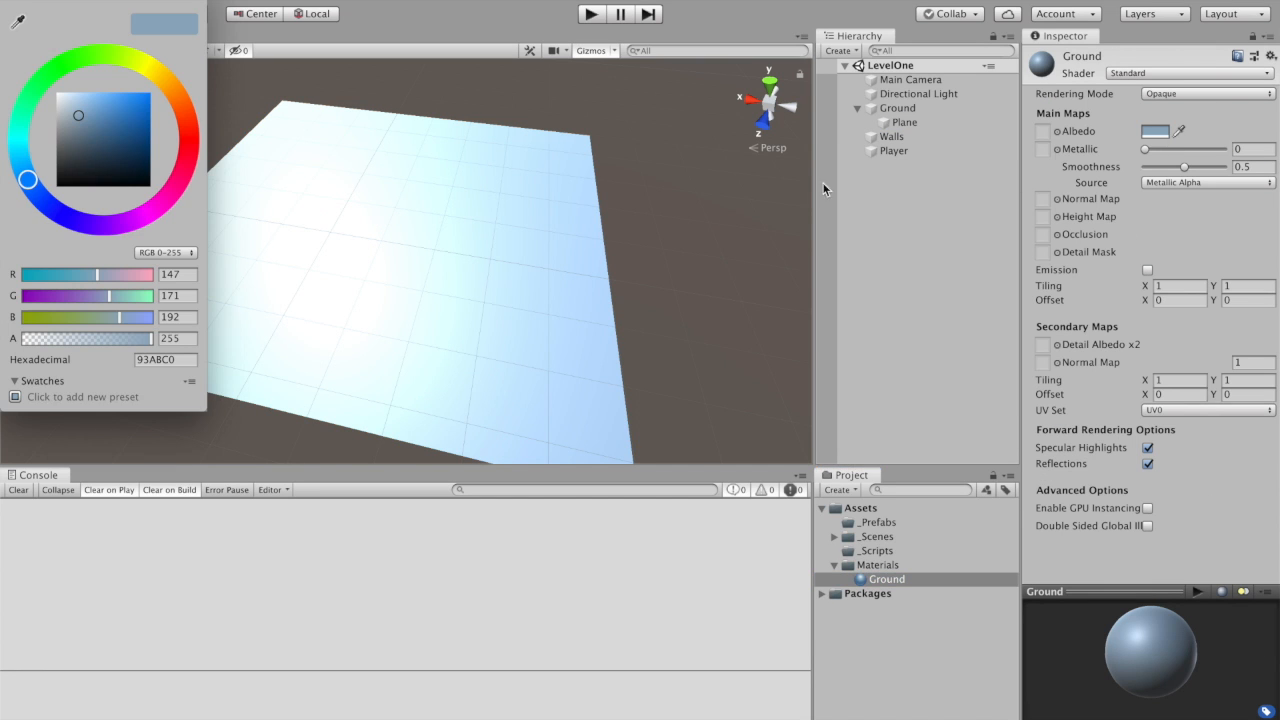
click(132, 219)
mouse_move(118, 145)
mouse_down()
mouse_move(121, 130)
mouse_move(123, 146)
mouse_up()
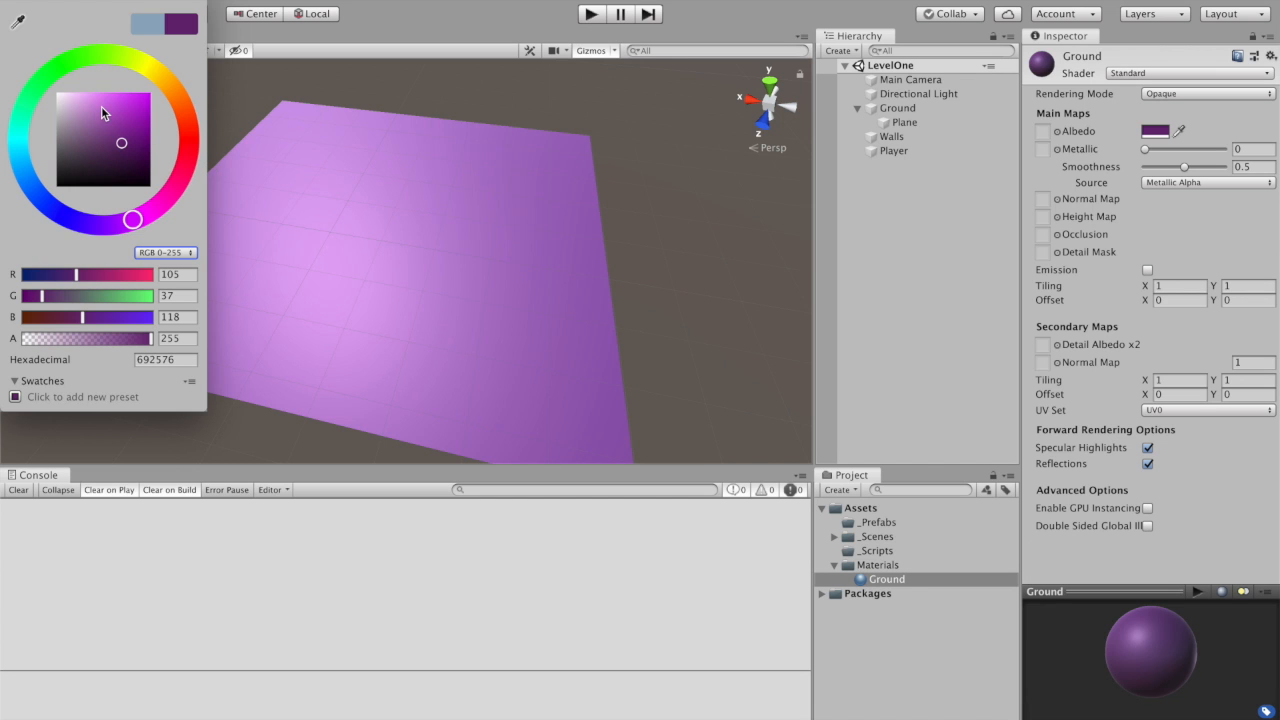
drag(103, 106, 130, 133)
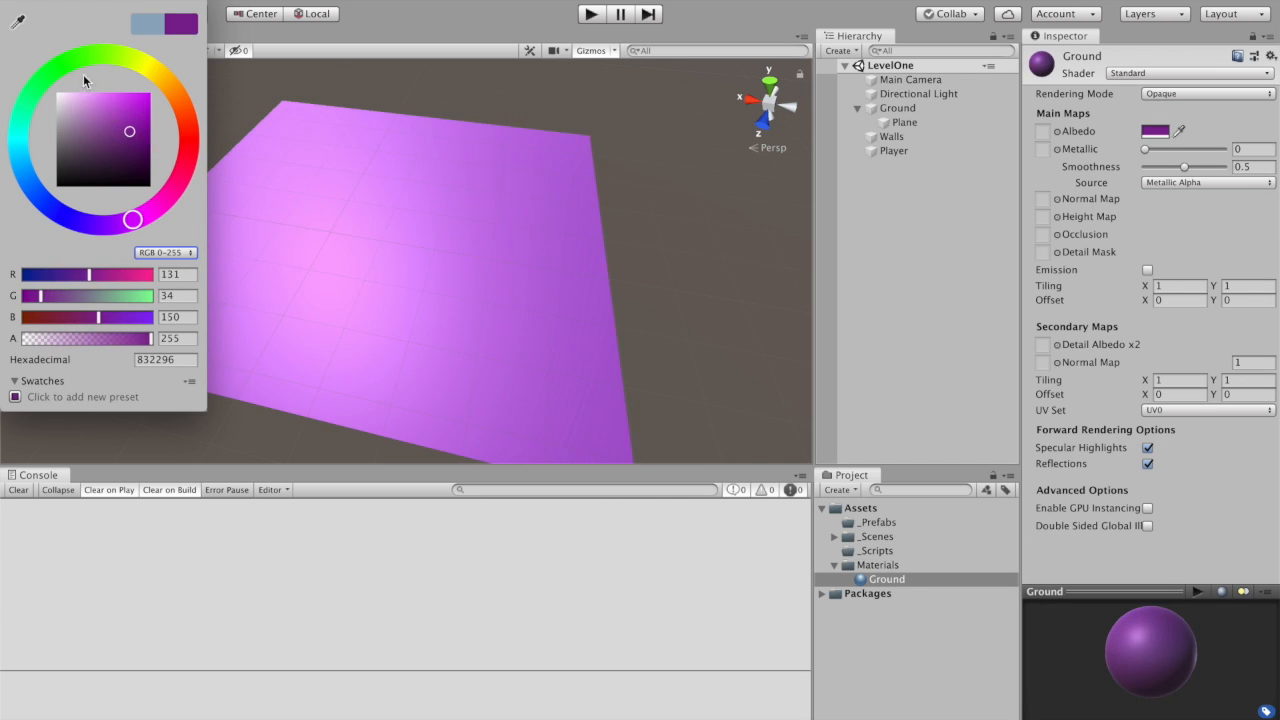
click(13, 3)
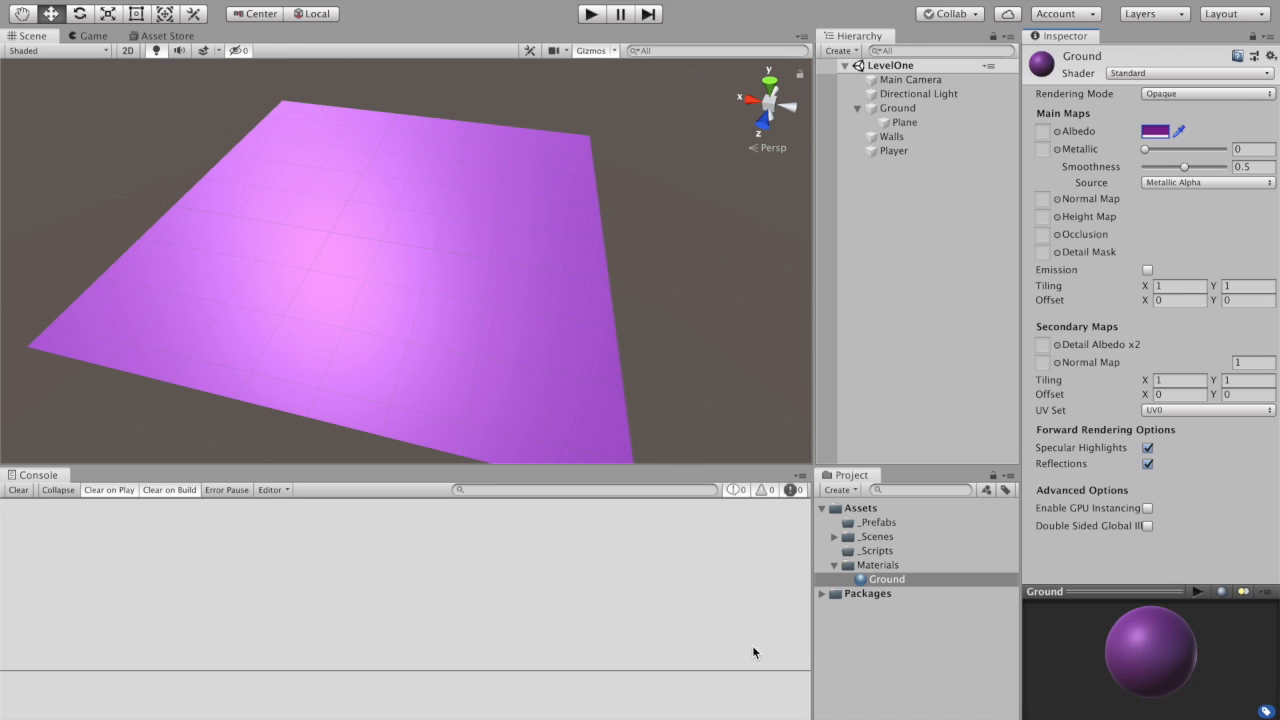
Switch to Chrome, search Google for "coolors" in a new tab, and open the Coolors.co site.
click(671, 703)
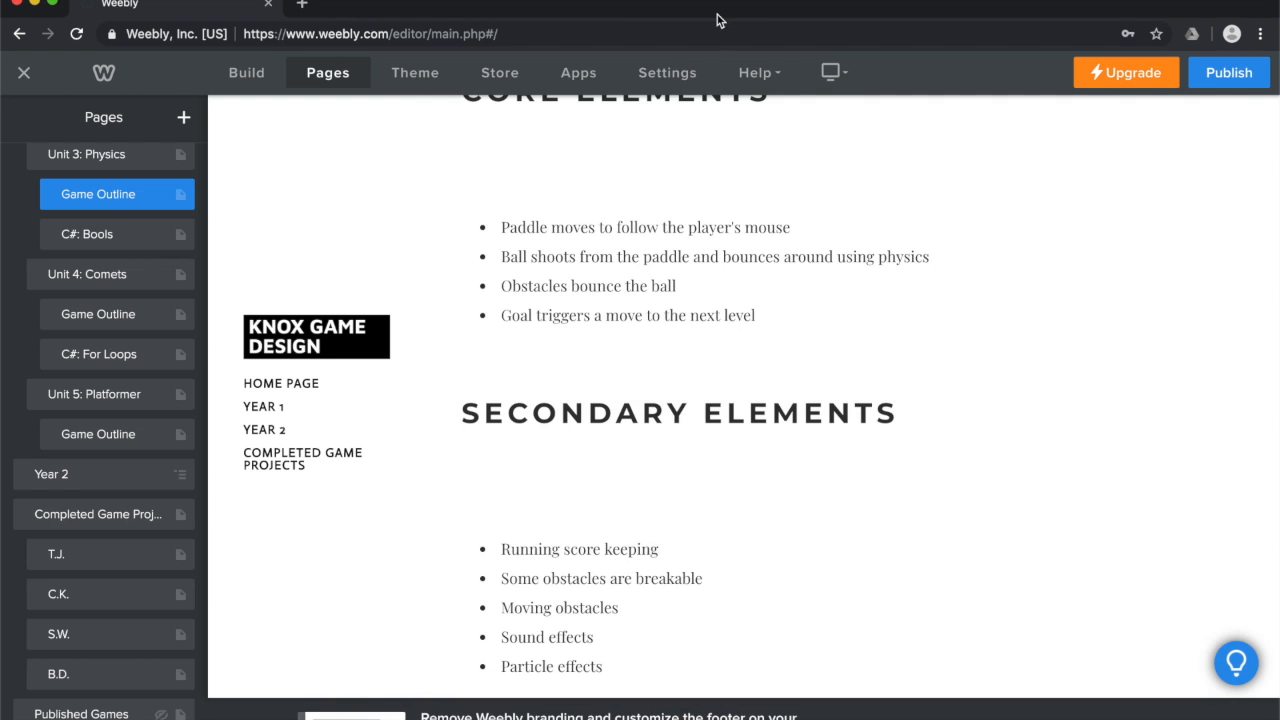
click(300, 5)
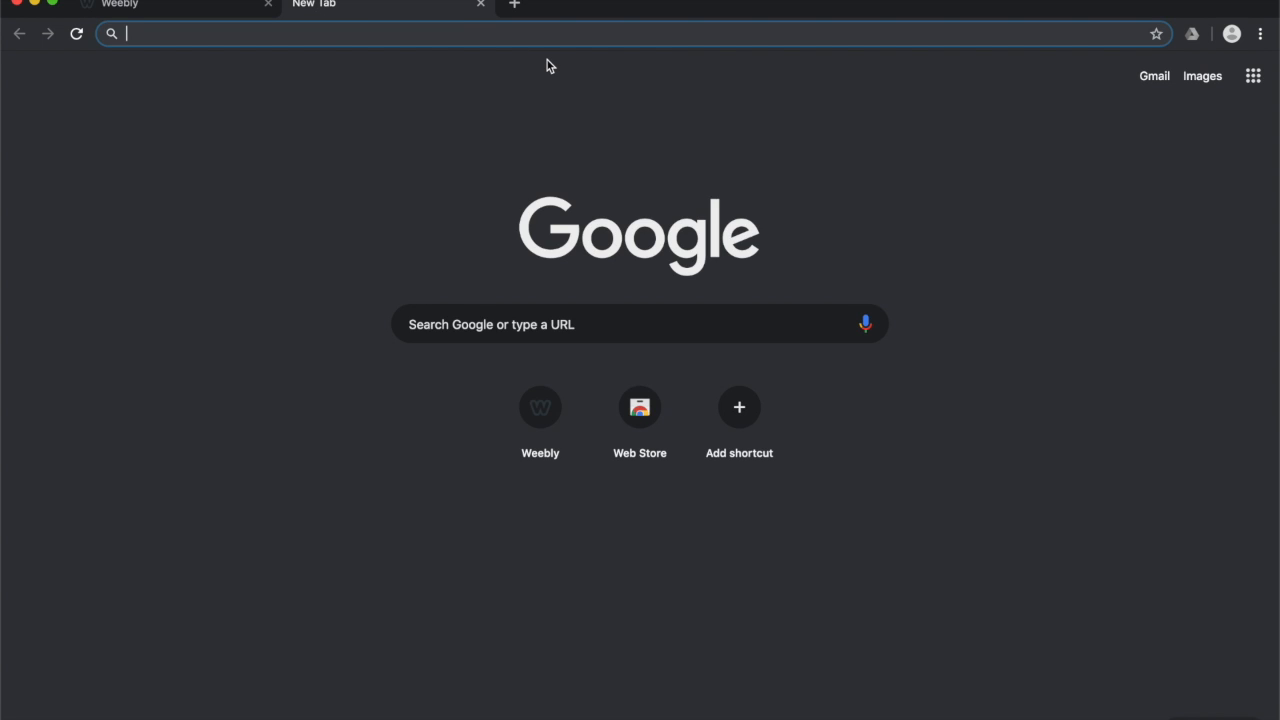
text(coo)
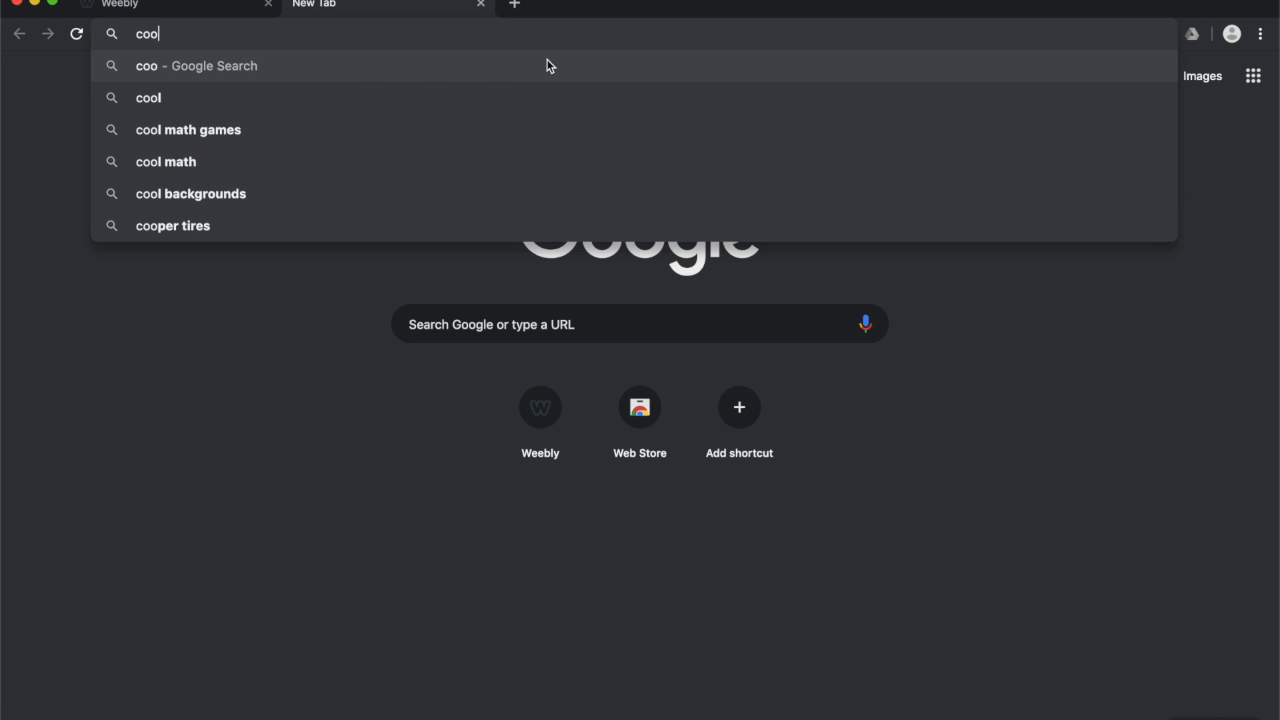
text(lors)
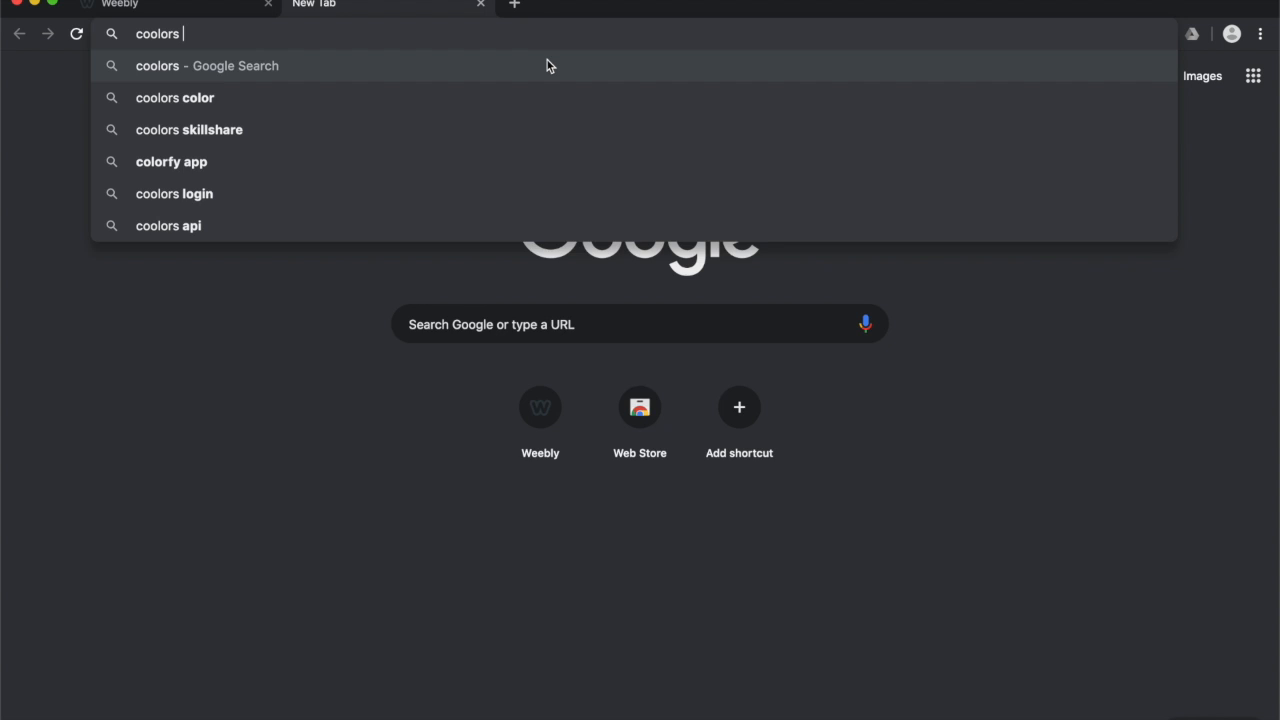
key(Return)
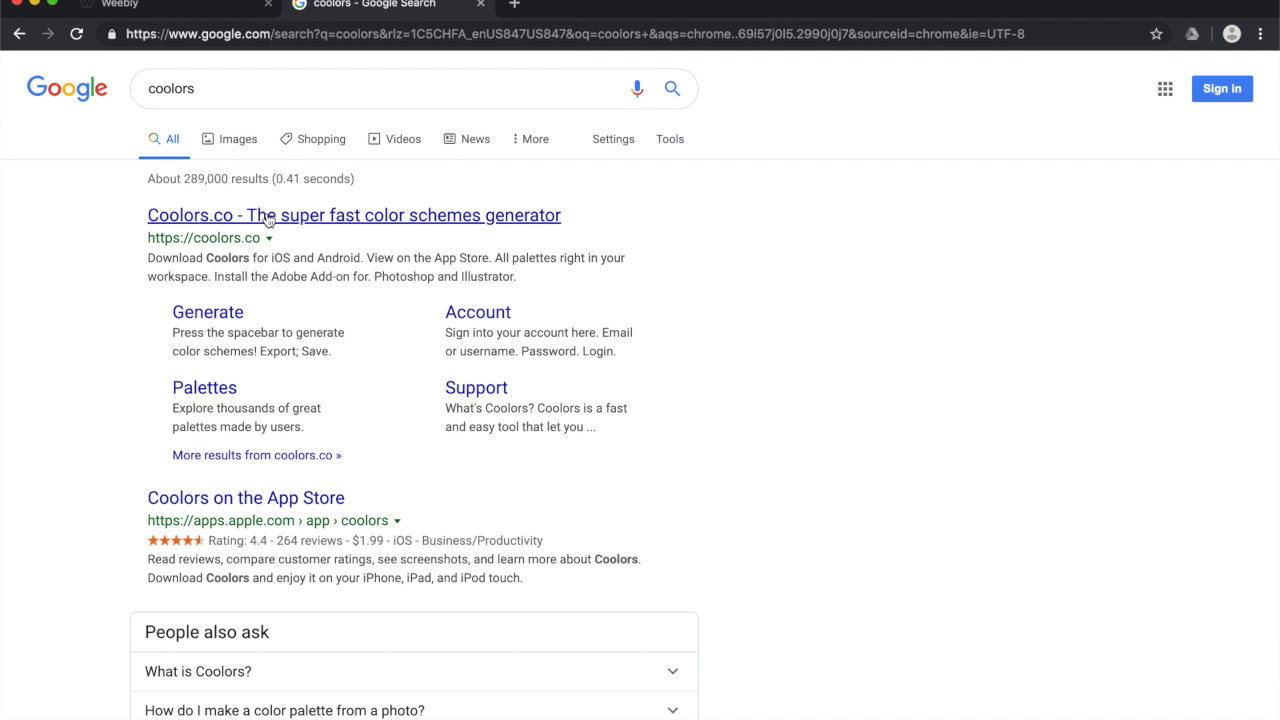
click(268, 217)
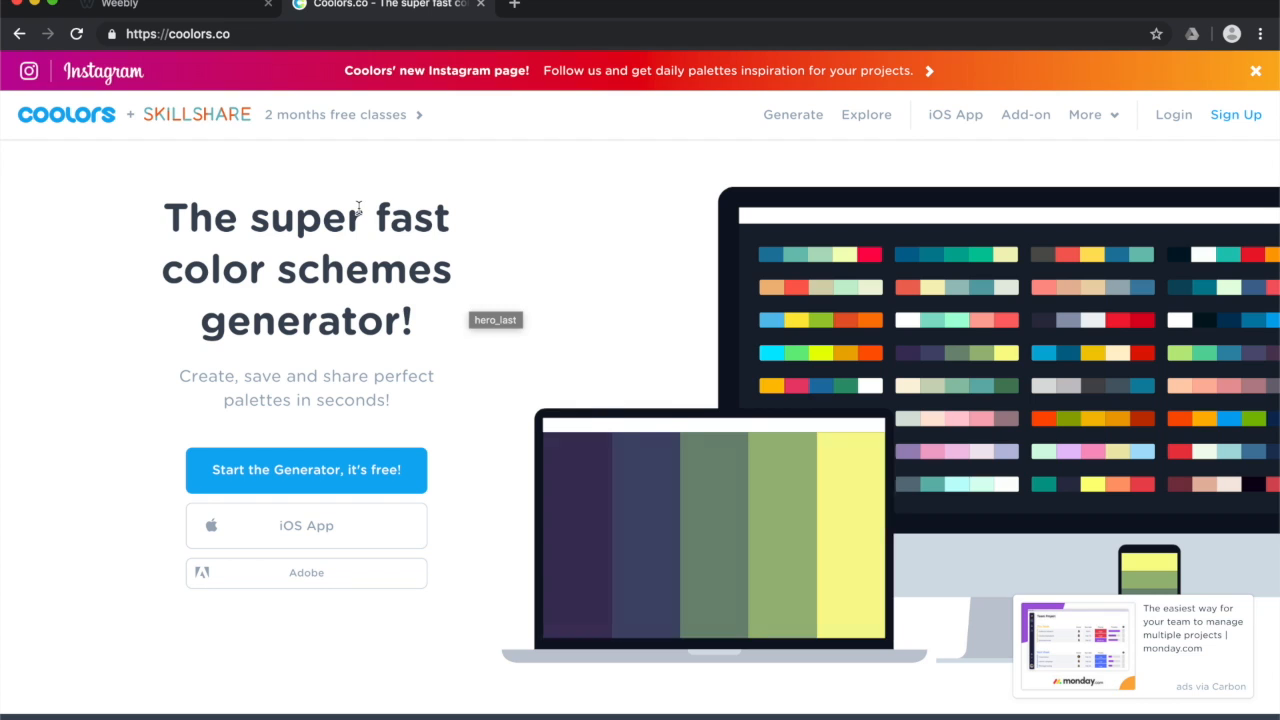
Start the Coolors palette generator without the tutorial and generate a new color scheme.
click(352, 472)
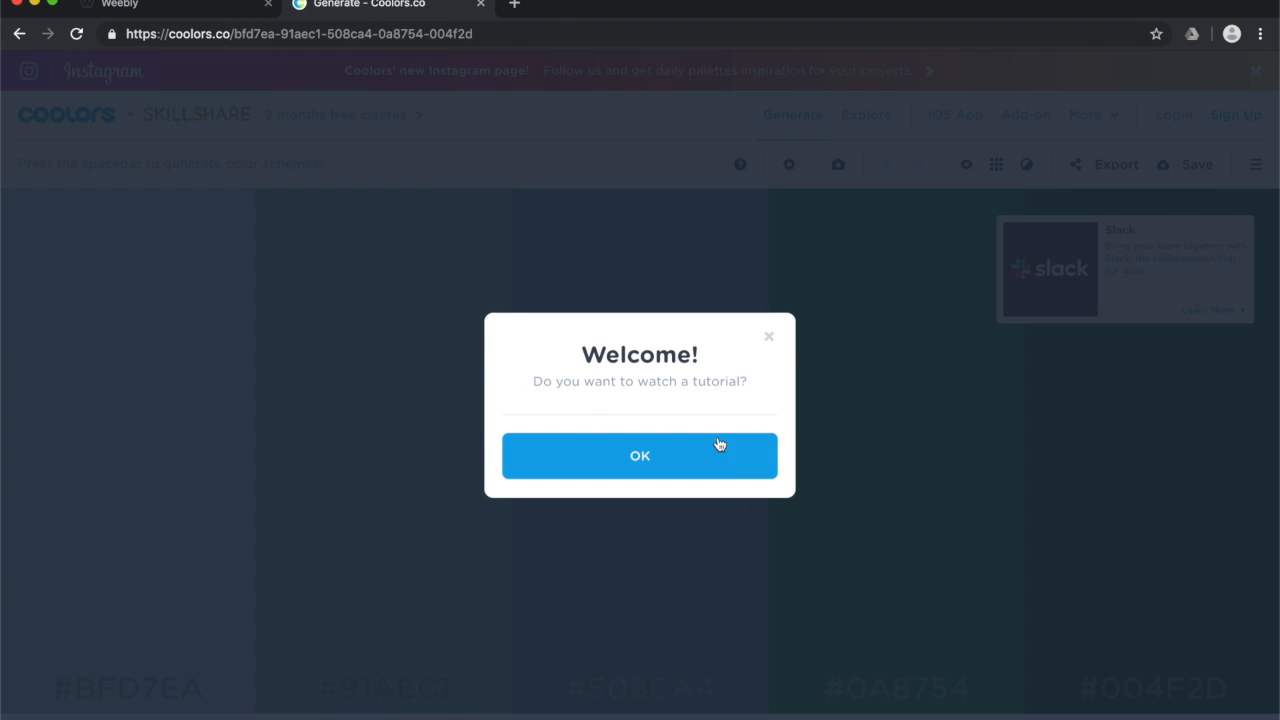
click(768, 337)
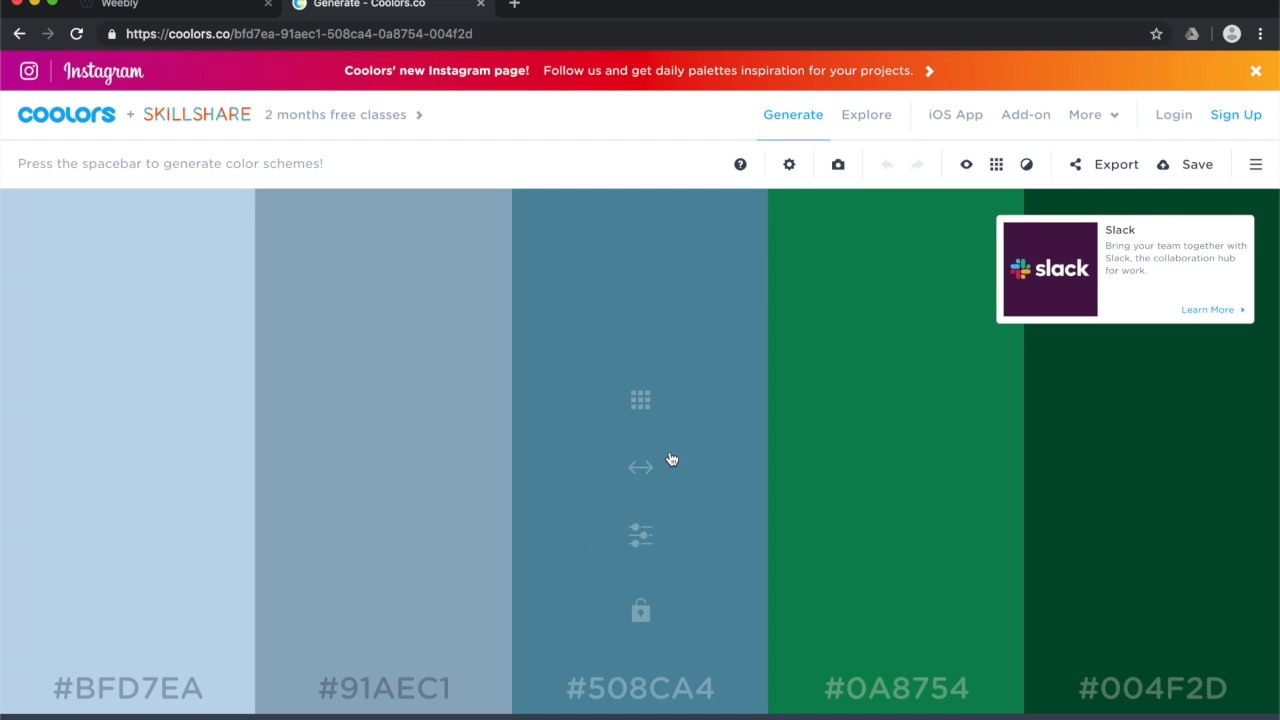
key(space)
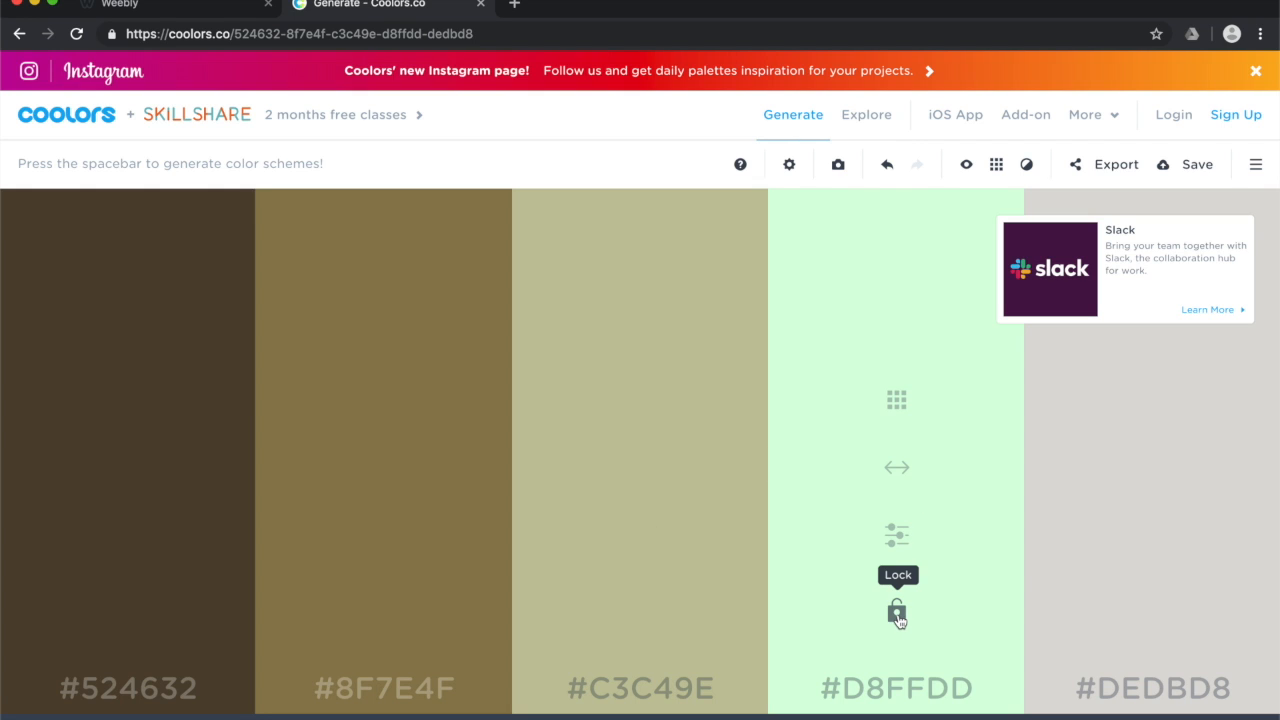
Lock the light green #D8FFDD swatch and change the fifth palette color to lavender BAAFDD with hue 254 and saturation 21.
click(897, 614)
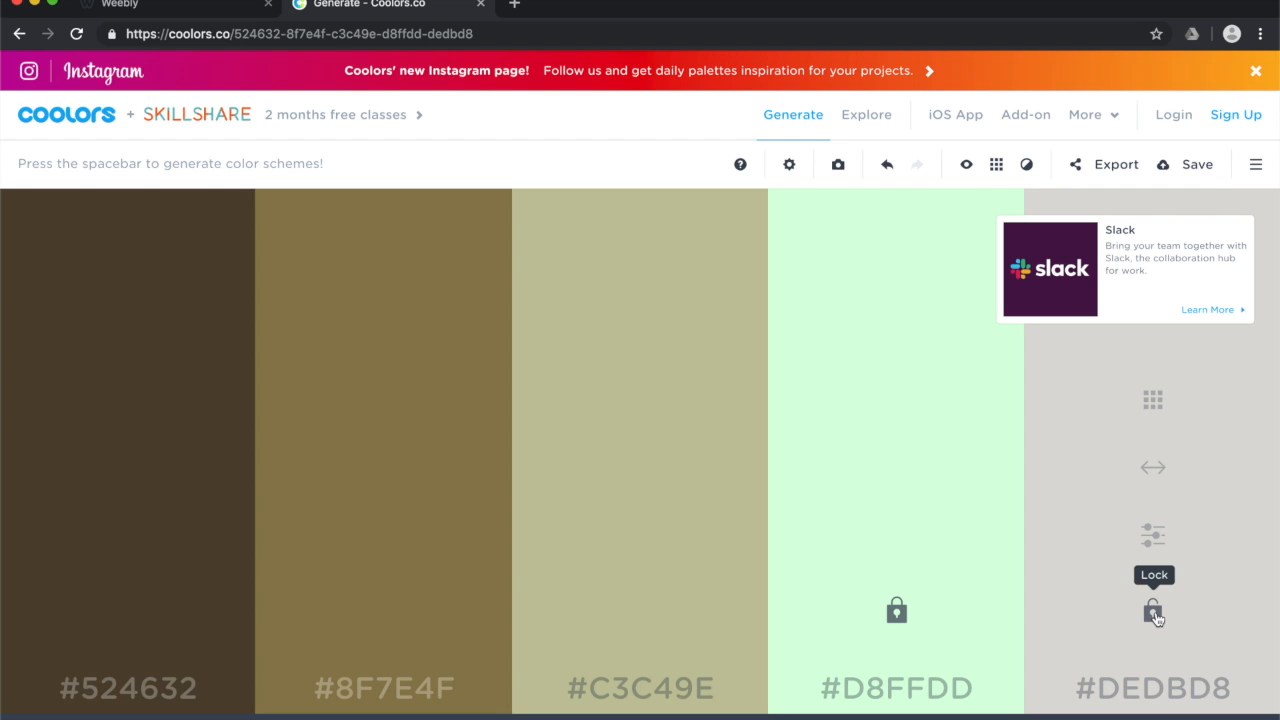
click(1152, 536)
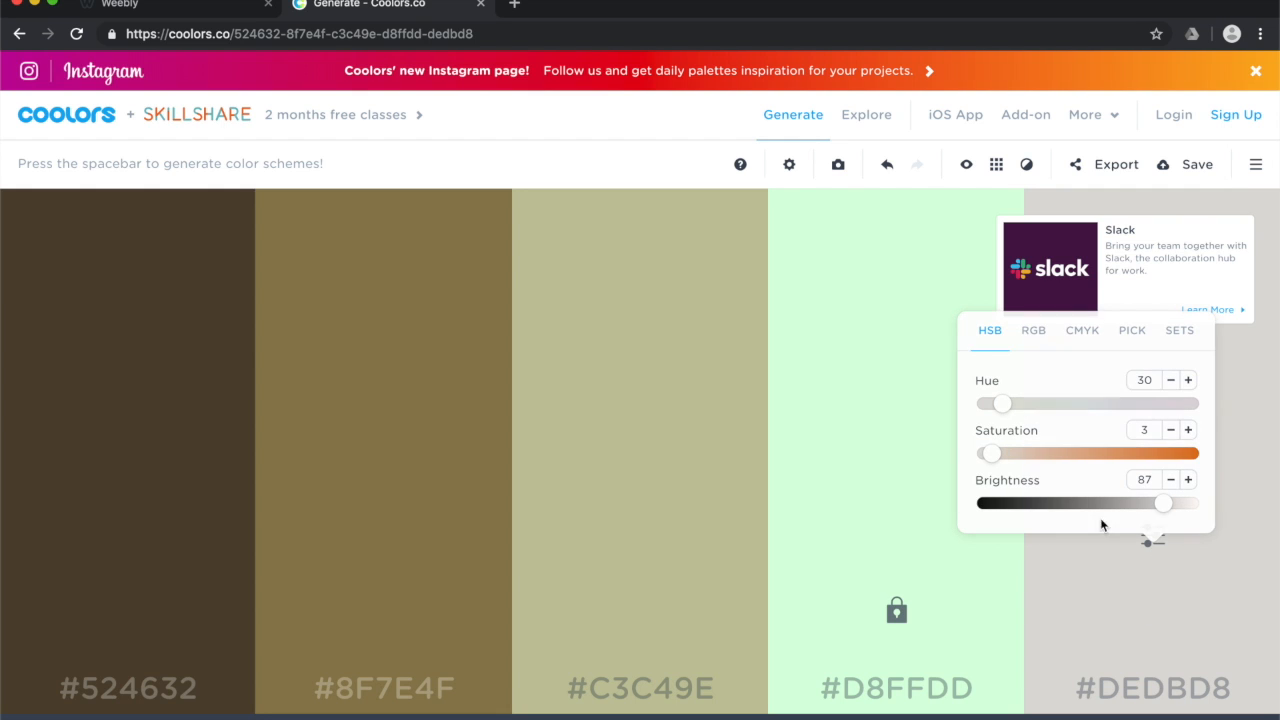
drag(1030, 452, 1035, 453)
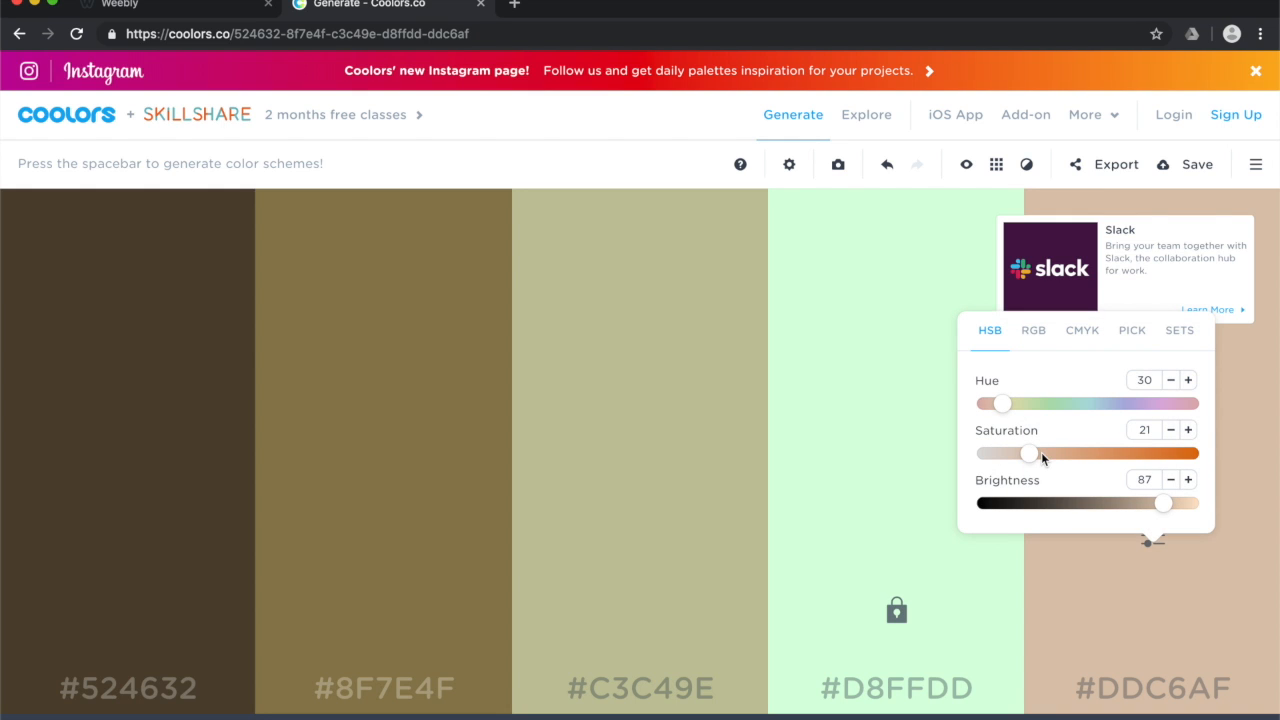
drag(1007, 405, 1130, 403)
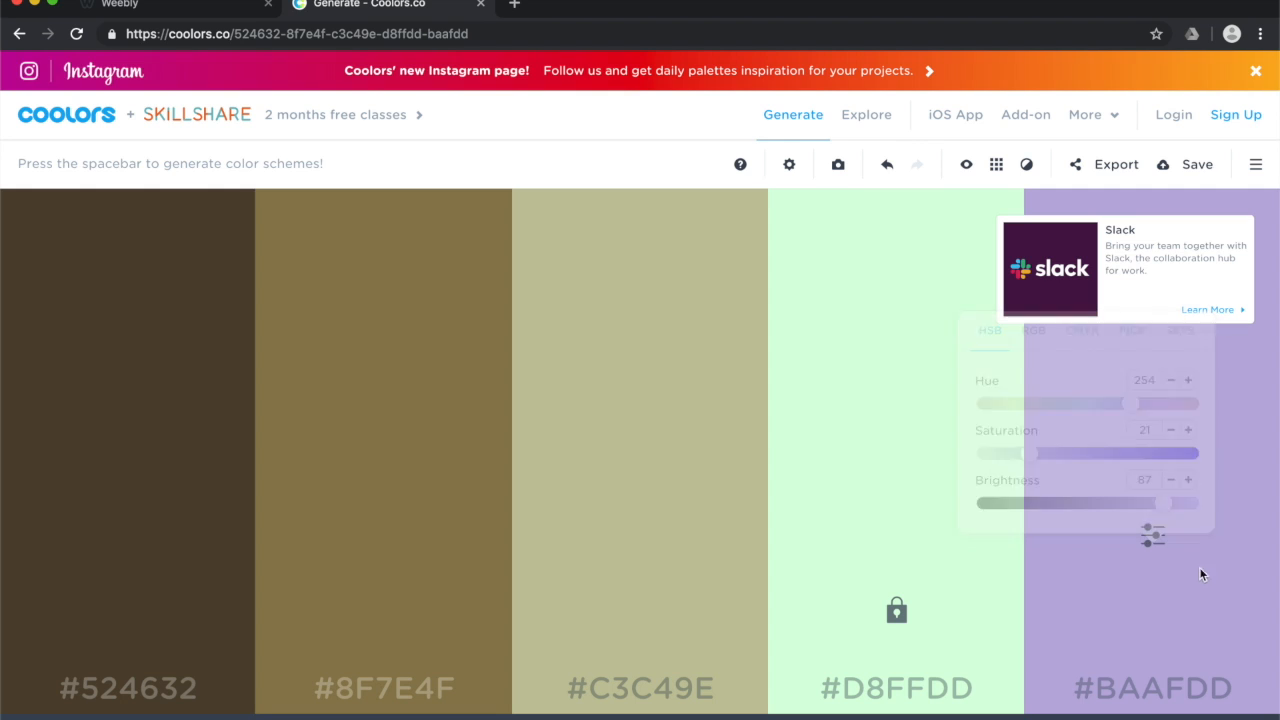
Lock the lavender swatch and generate new colors for the three unlocked swatches.
click(1152, 610)
key(space)
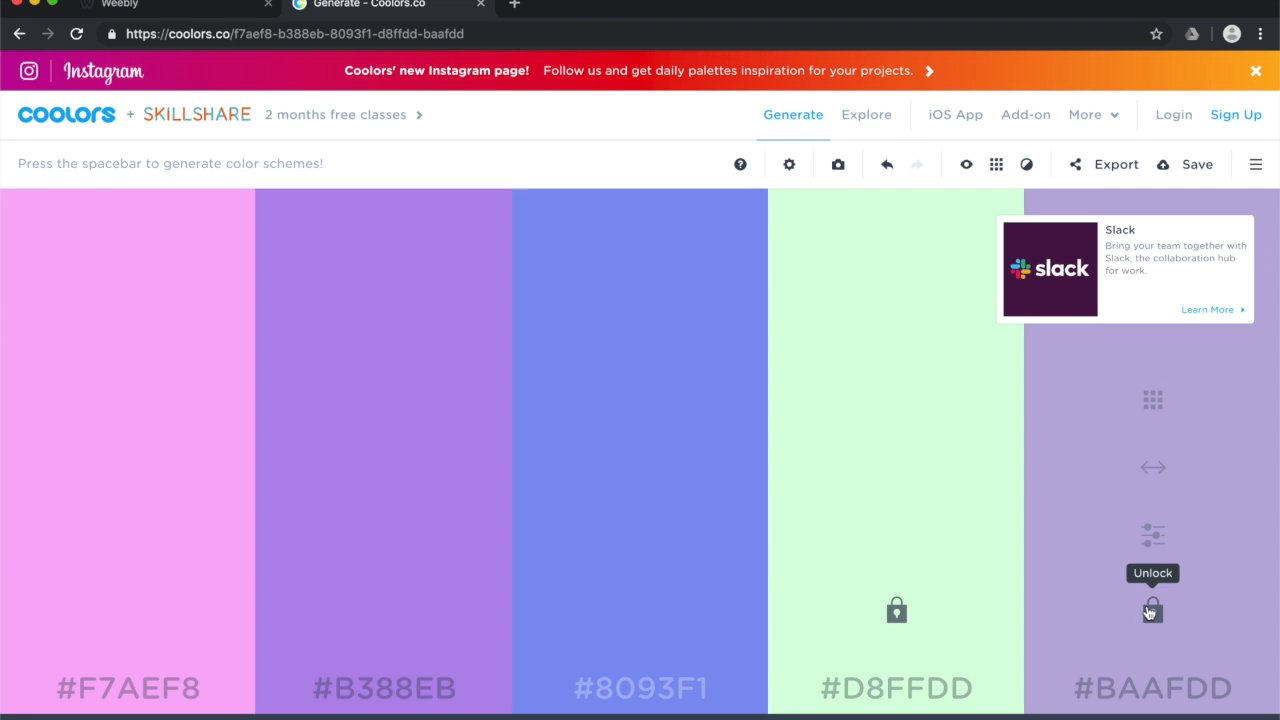
Unlock the lavender swatch and copy its hex code #BAAFDD.
click(1158, 559)
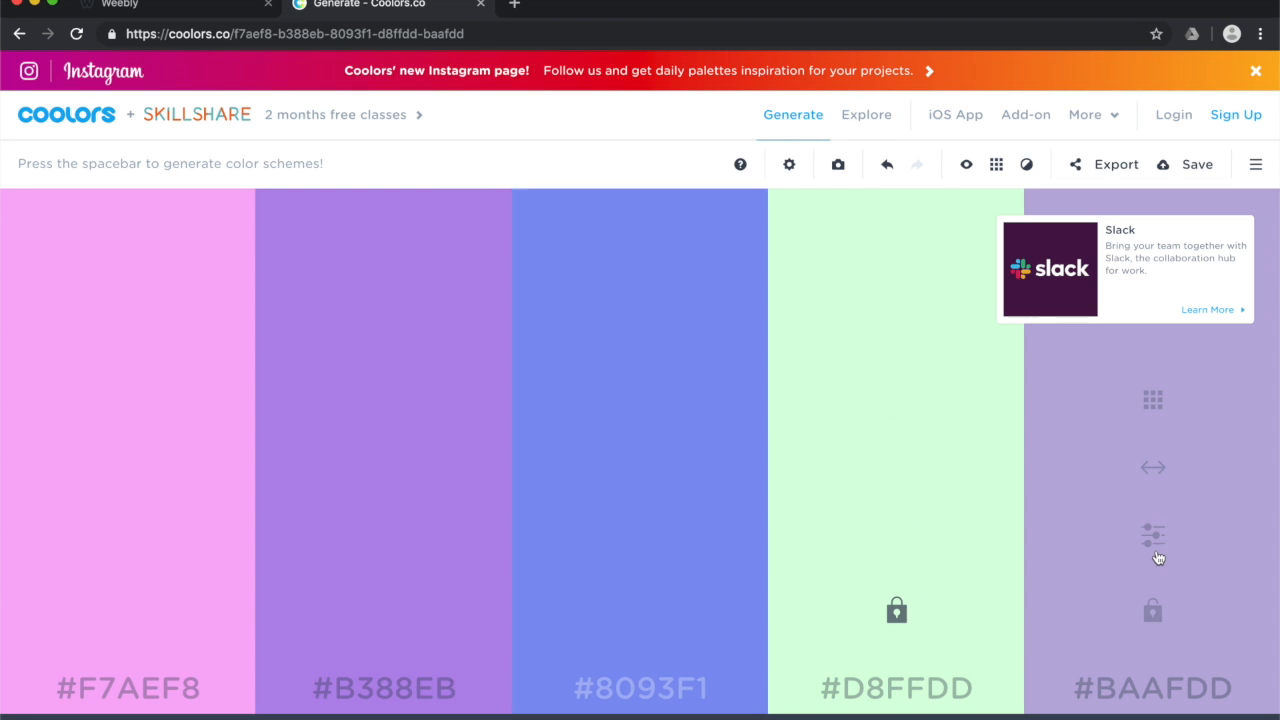
click(1107, 692)
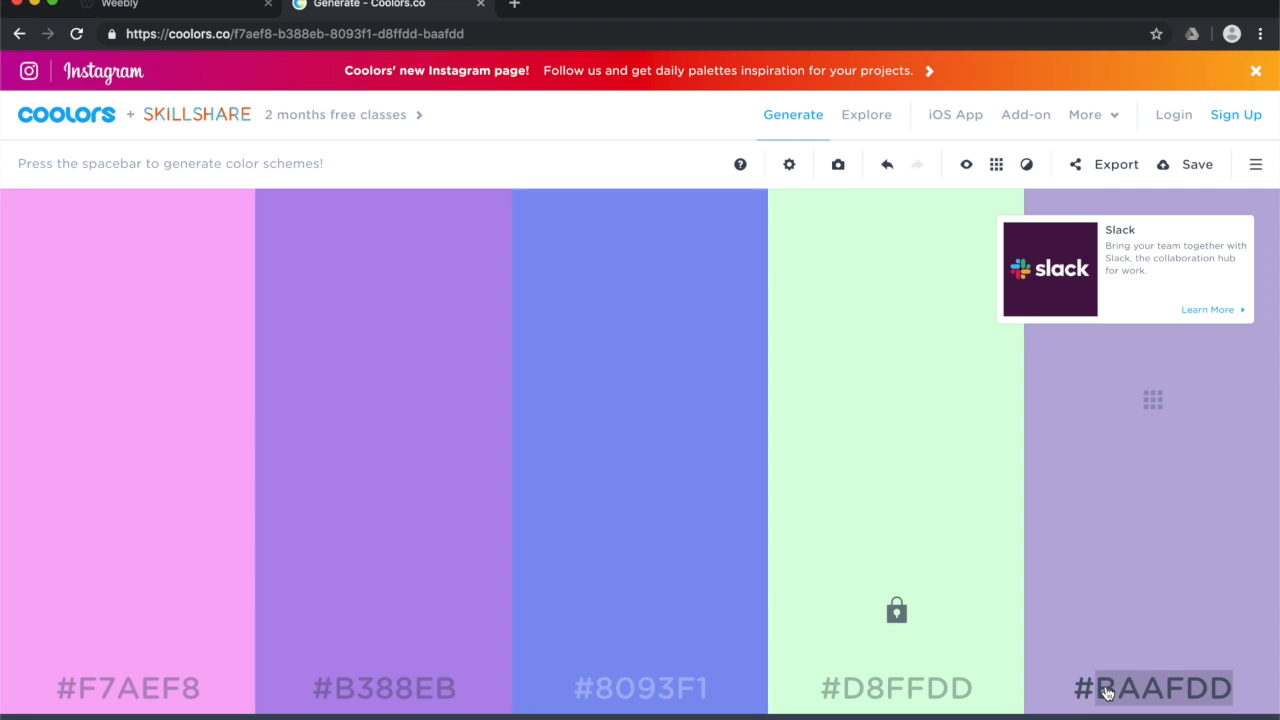
triple_click(1155, 696)
key(super+c)
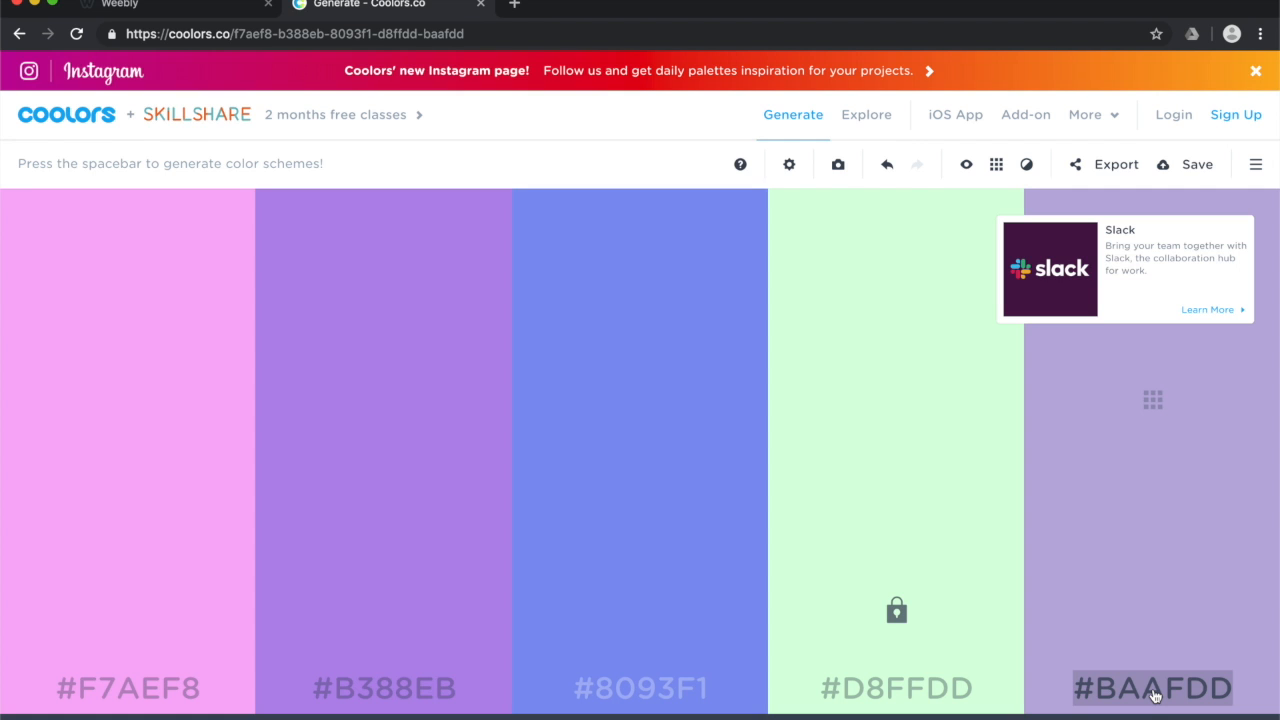
Switch to Unity and set the Ground material's albedo color to hexadecimal BAAFDD.
click(748, 712)
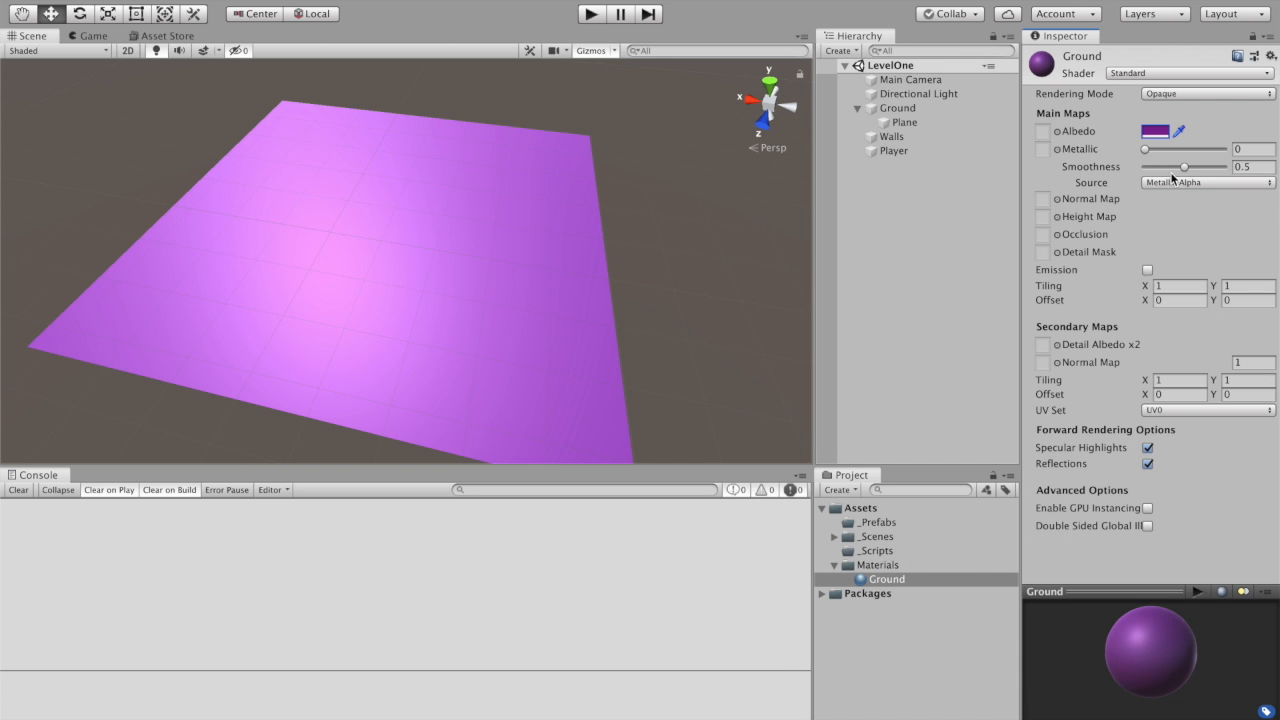
click(1155, 135)
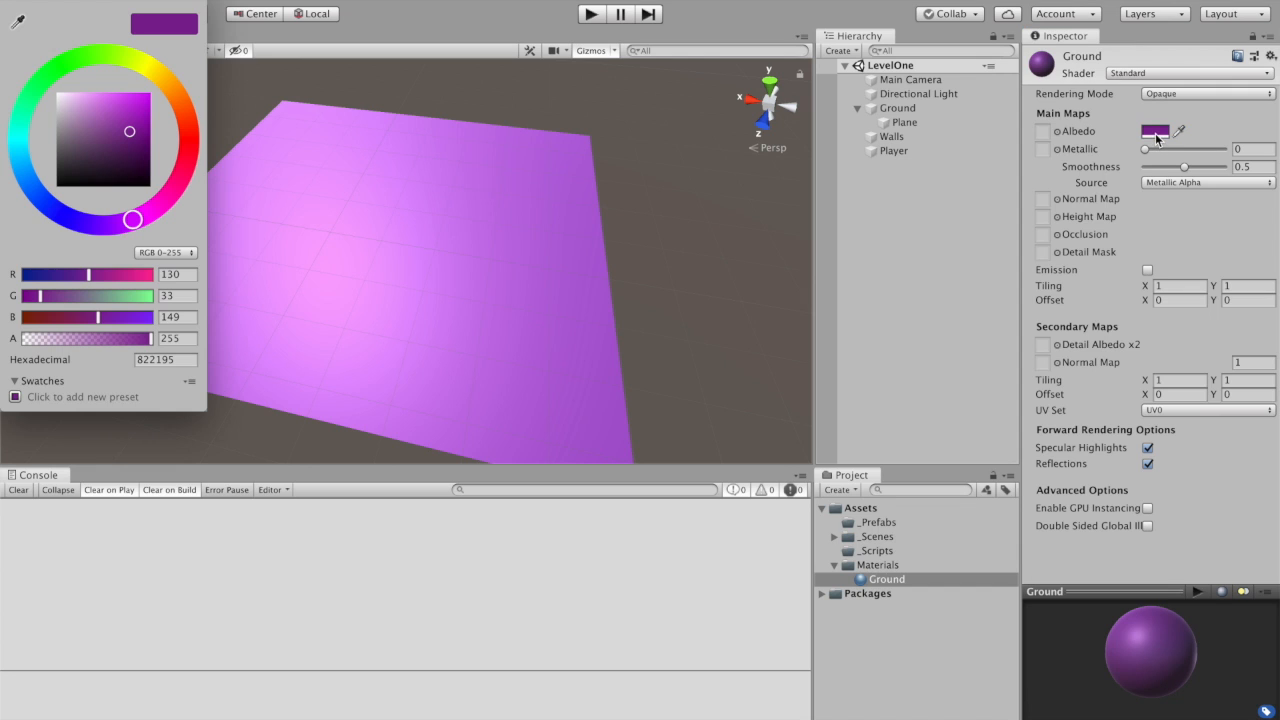
click(185, 353)
key(super+v)
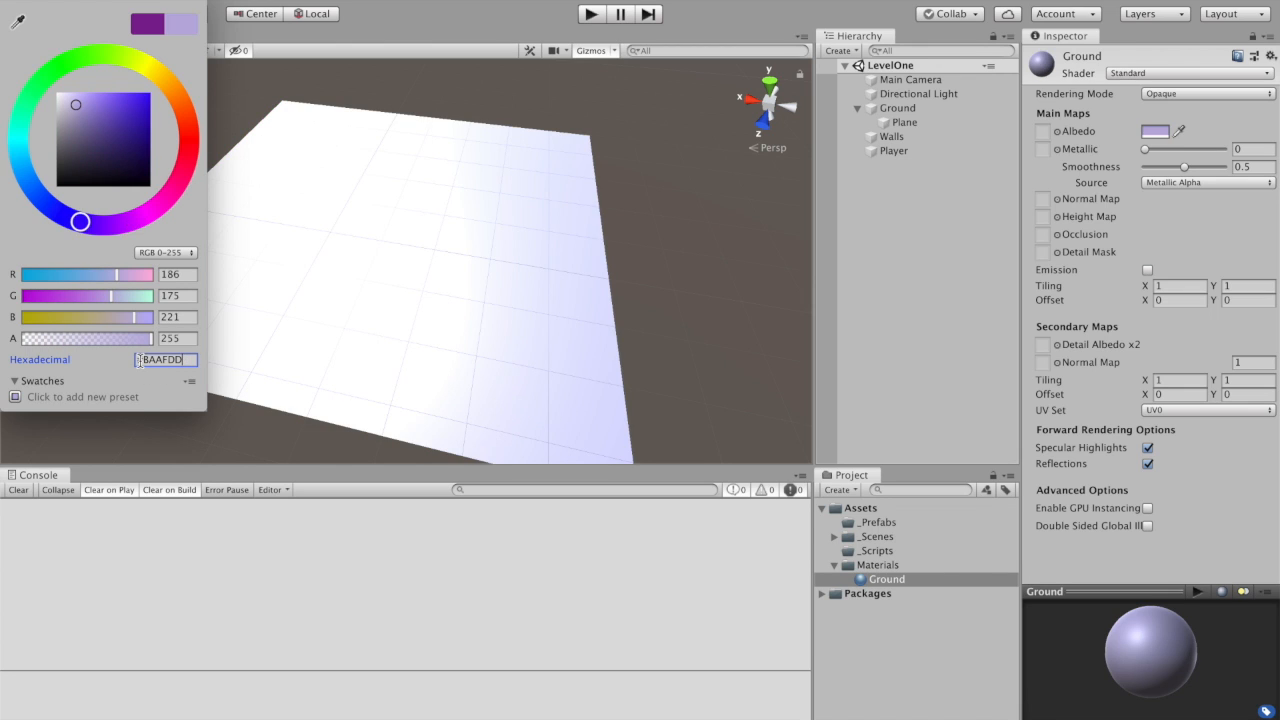
click(184, 362)
Look at the Coolors palette in Chrome again, then return to Unity and check the Ground material's albedo hexadecimal value.
mouse_move(403, 718)
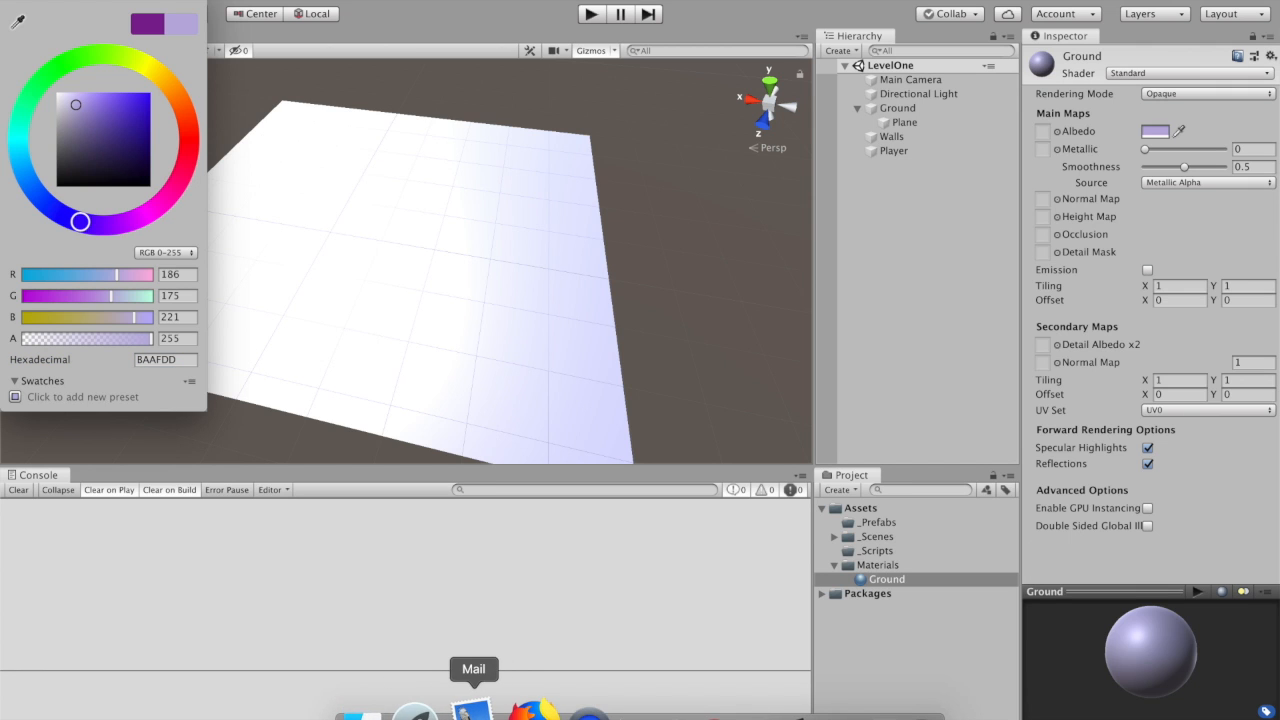
click(512, 712)
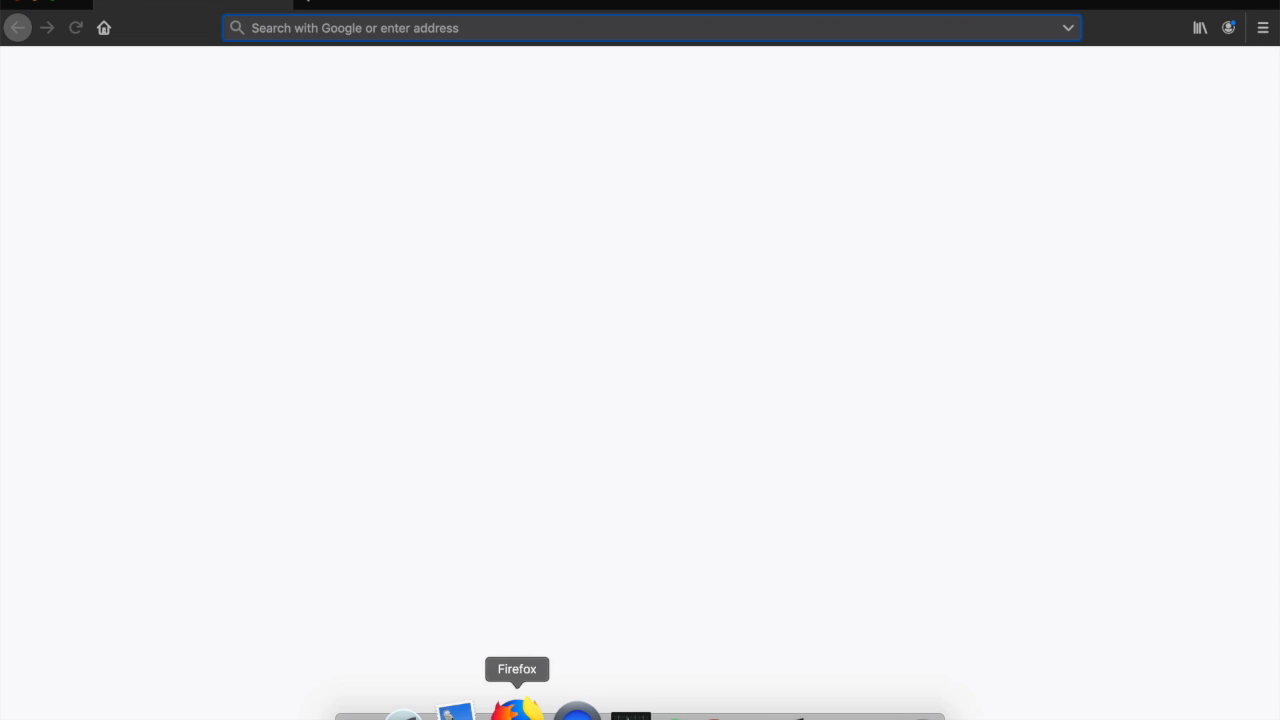
click(668, 714)
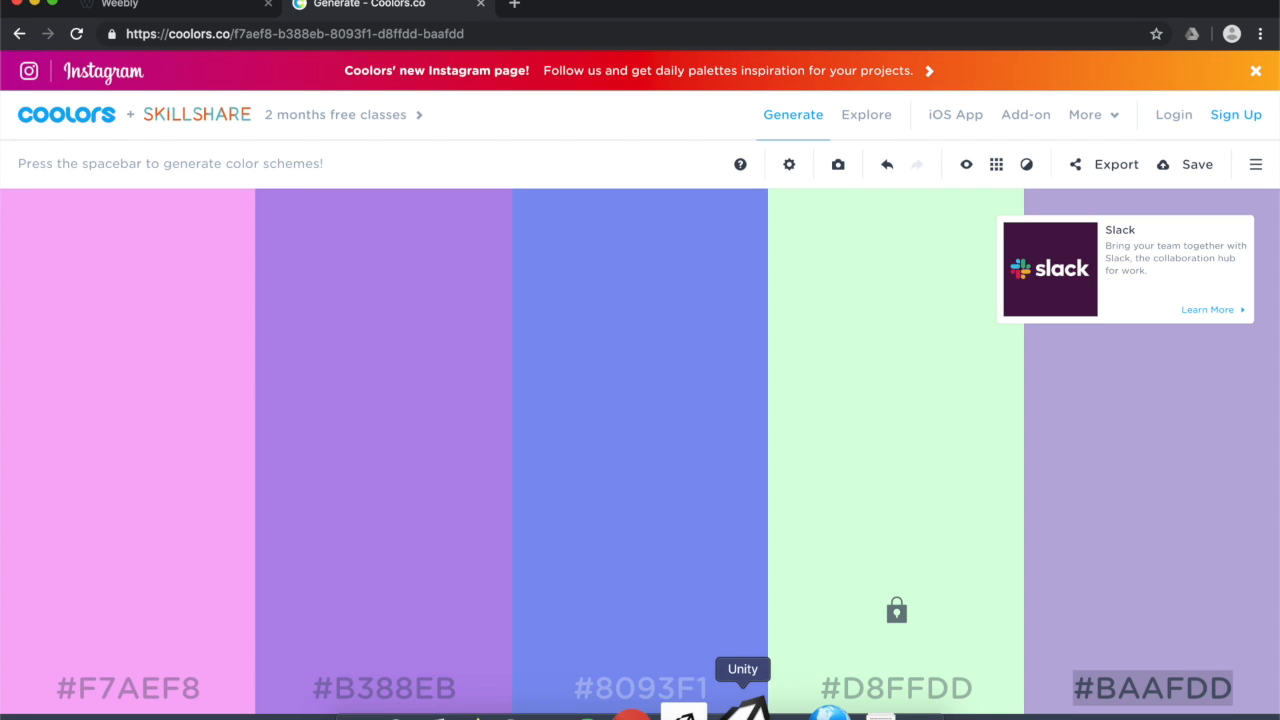
click(748, 708)
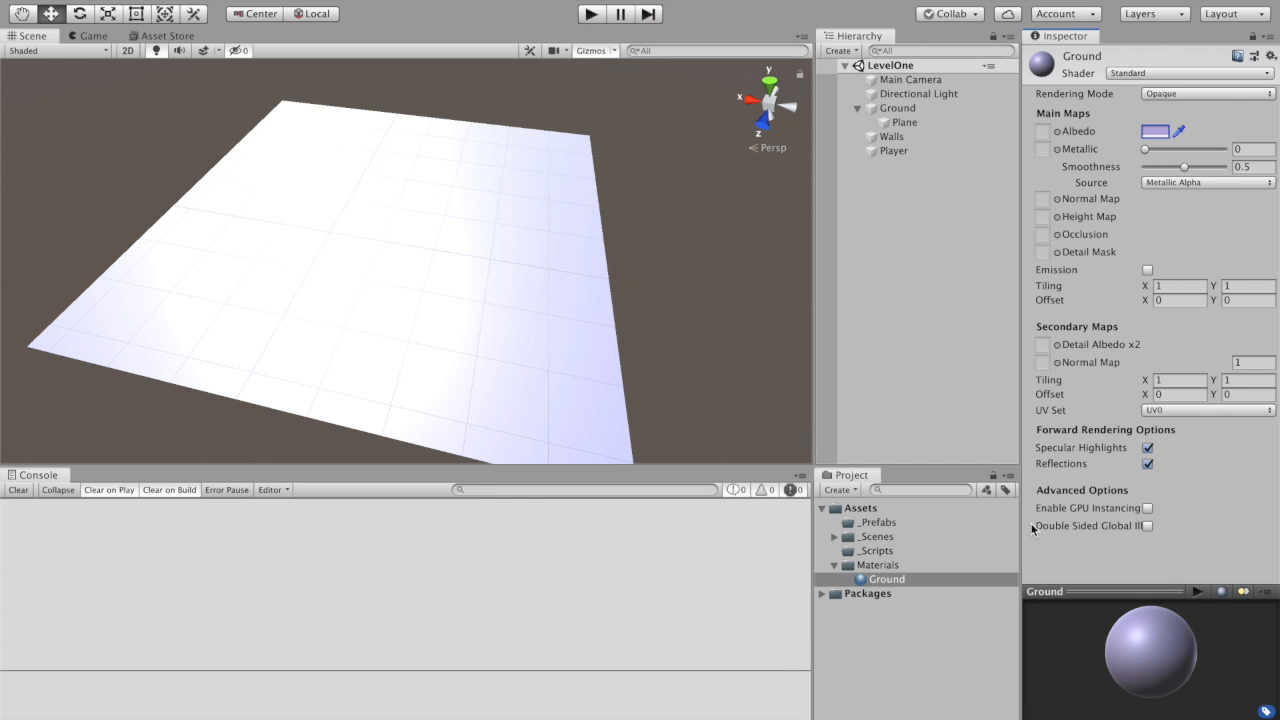
click(1156, 131)
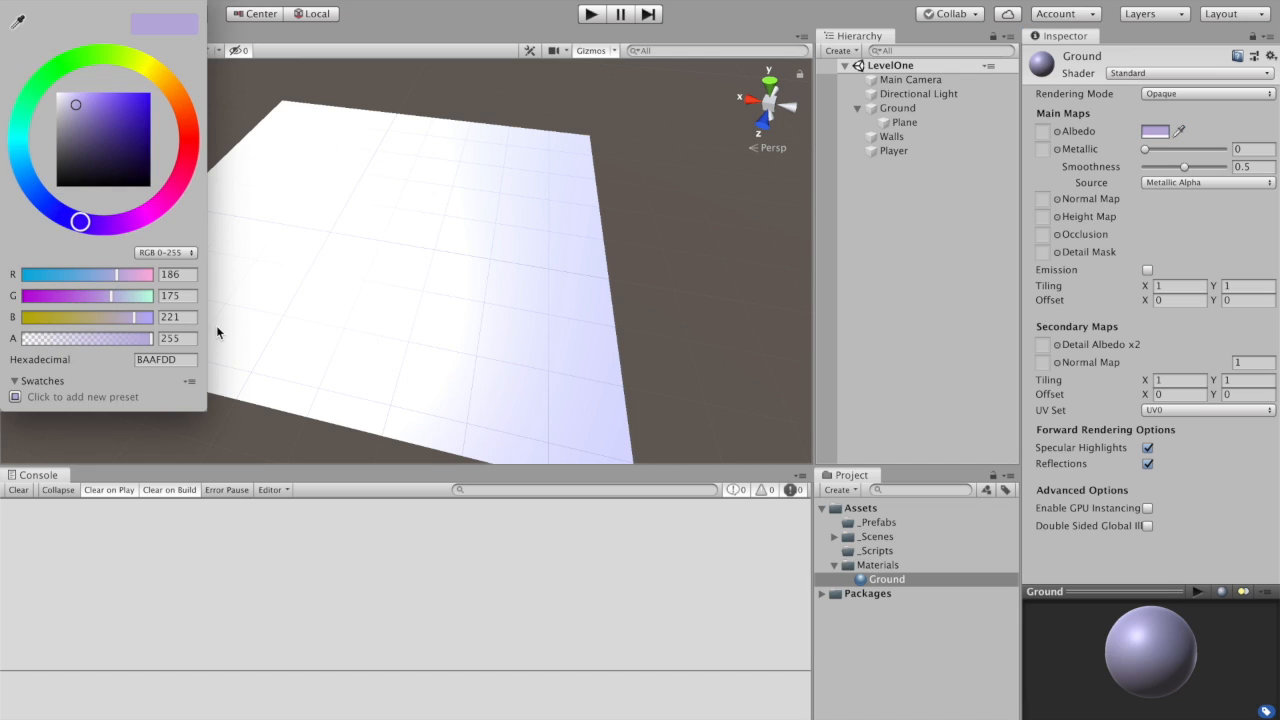
click(175, 361)
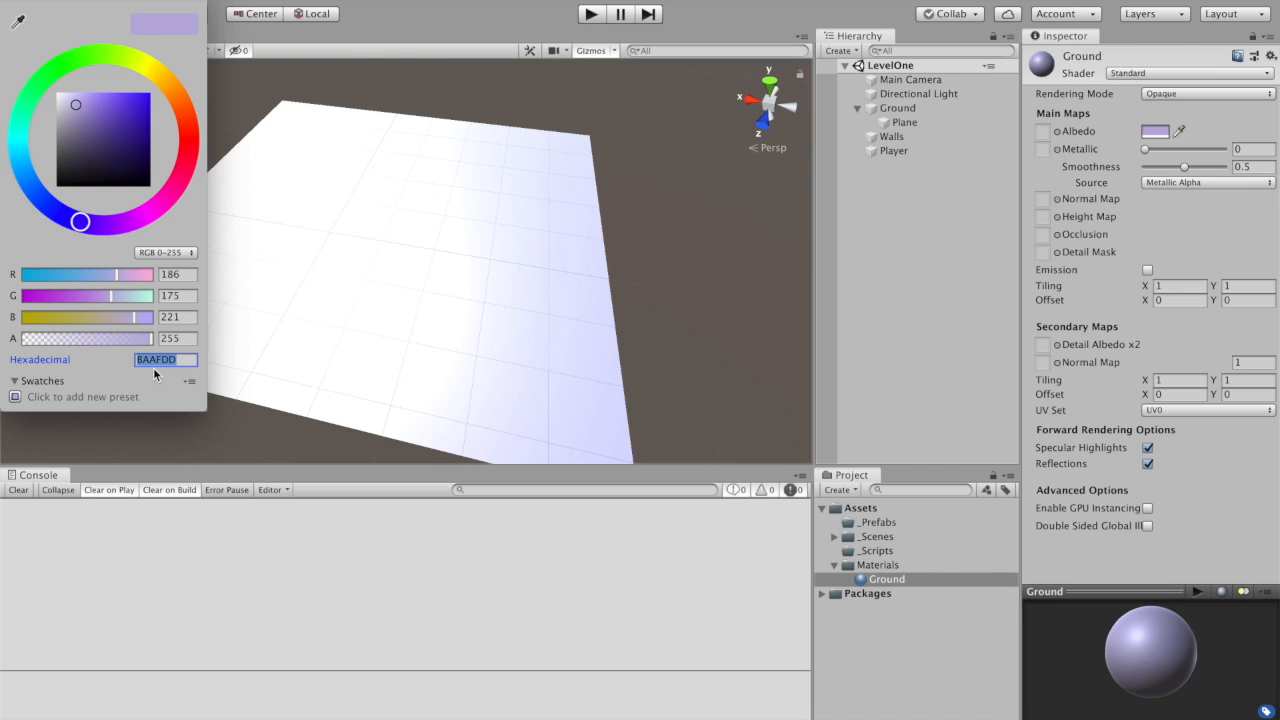
click(18, 0)
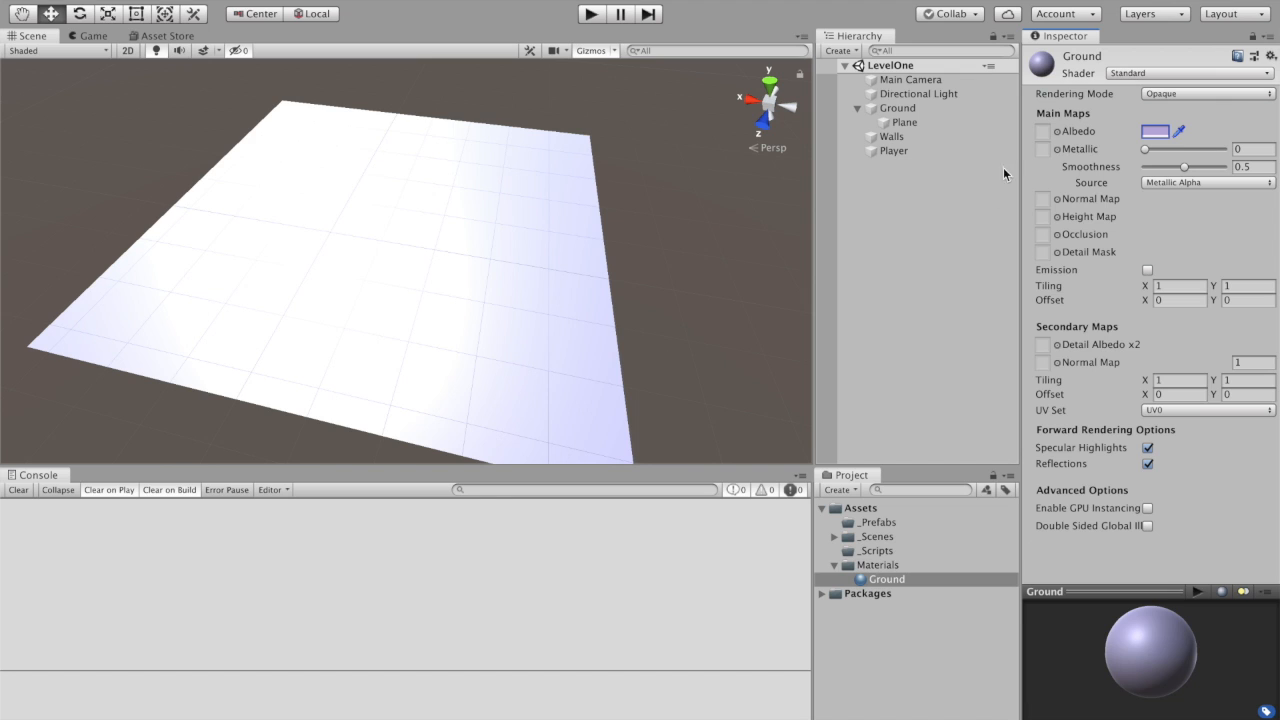
Try Albedo Alpha as the Ground material's smoothness source, then switch the source back to Metallic Alpha.
click(666, 329)
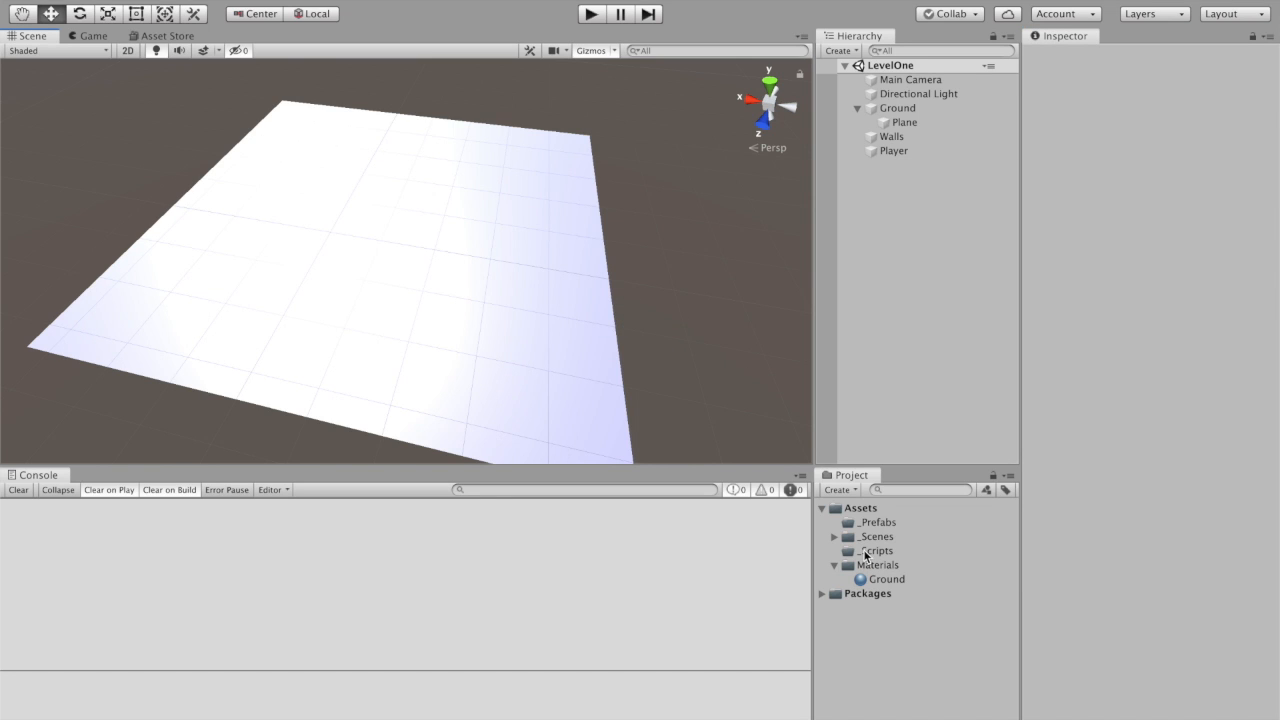
click(873, 580)
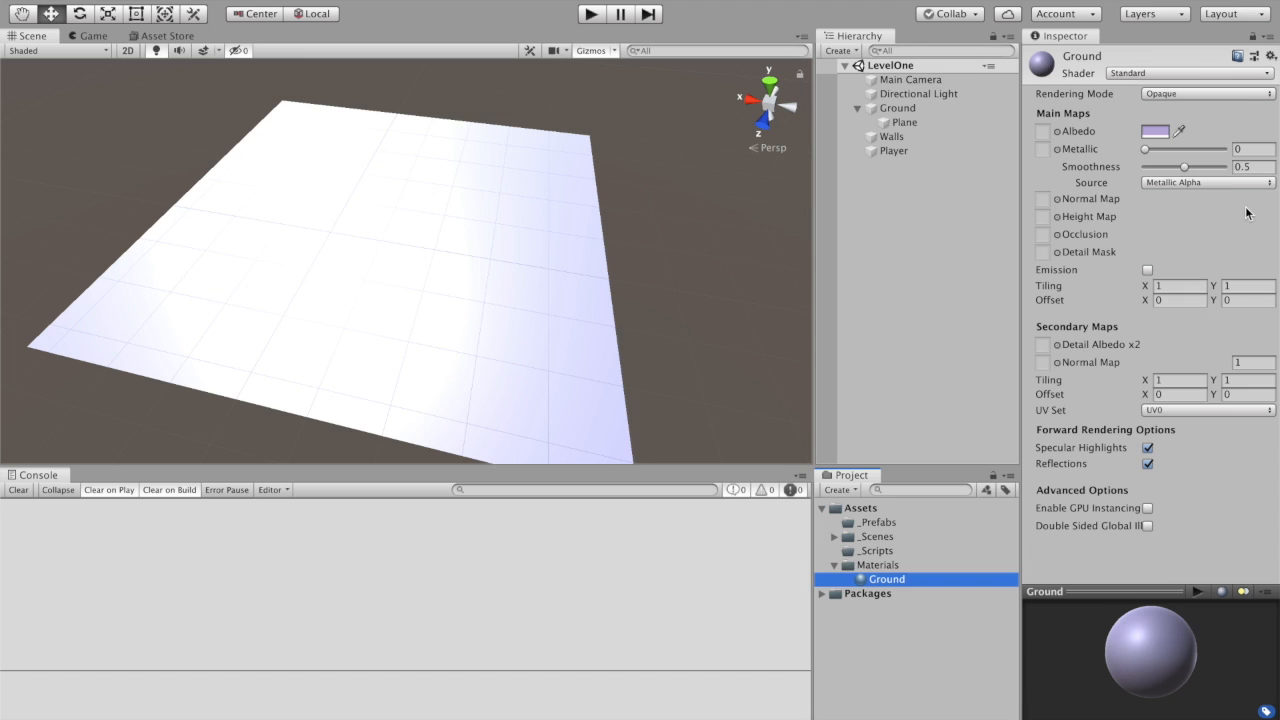
click(1220, 184)
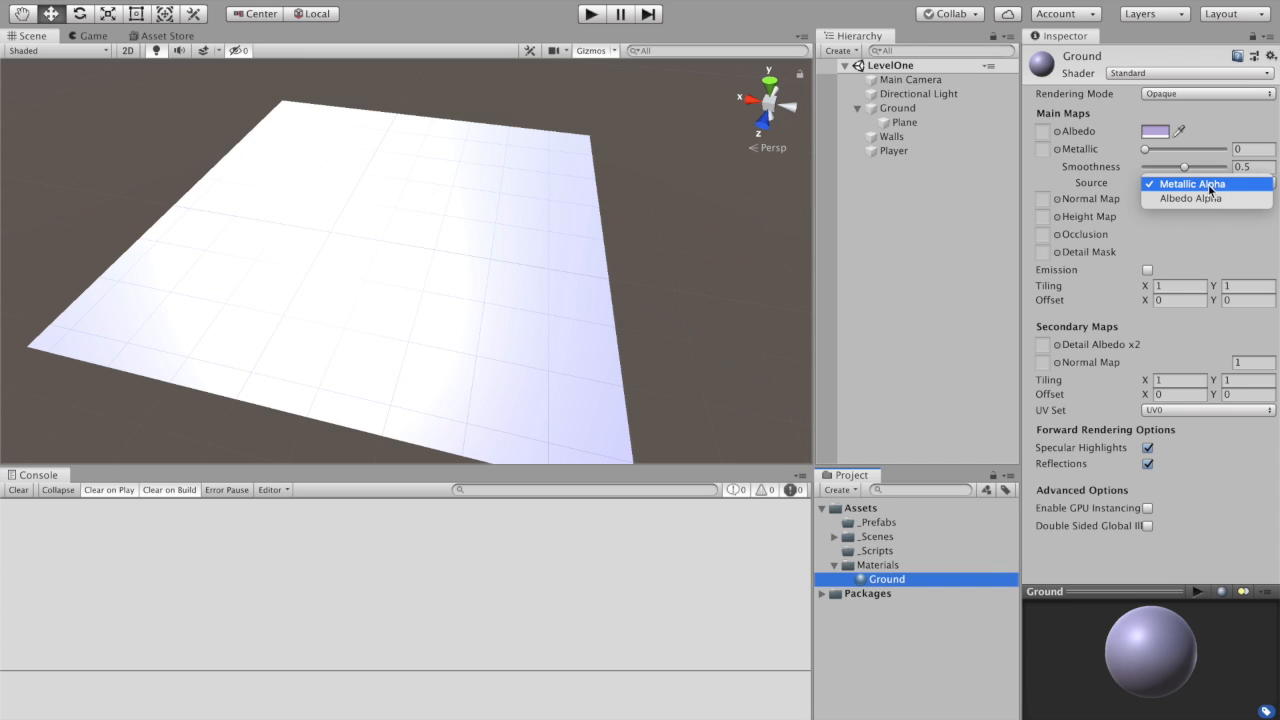
click(1190, 197)
click(1193, 184)
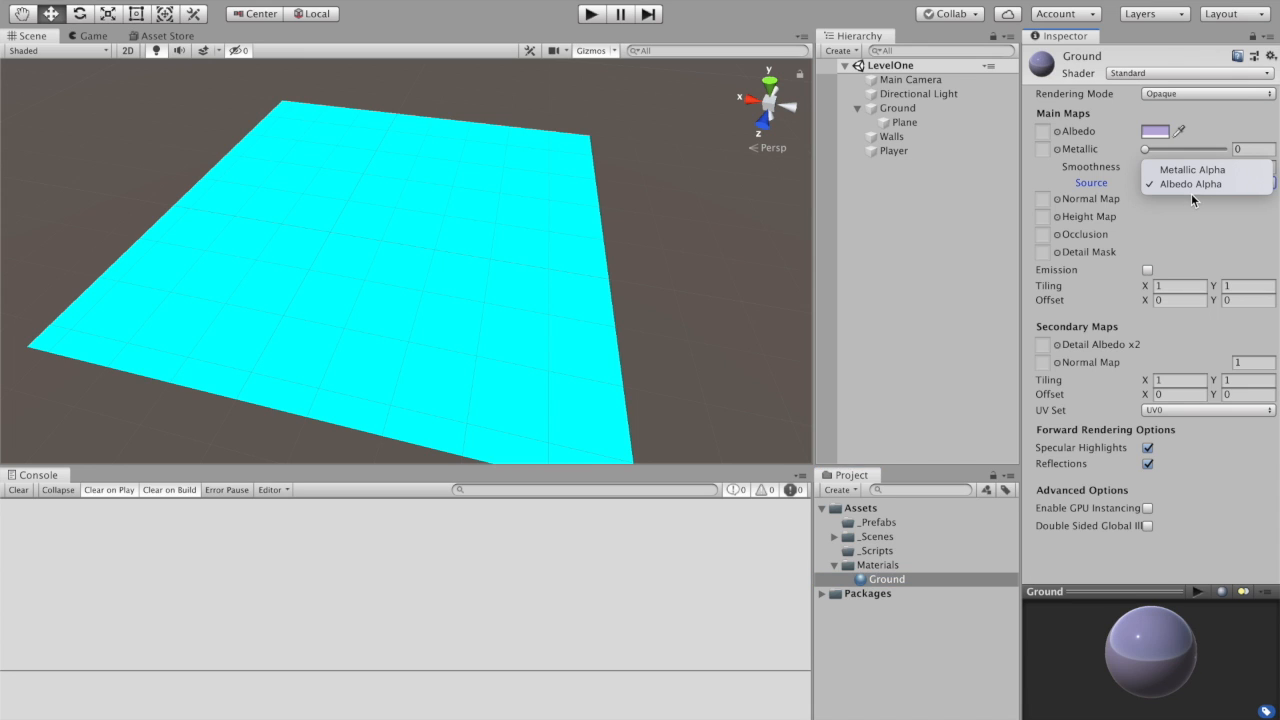
click(1192, 170)
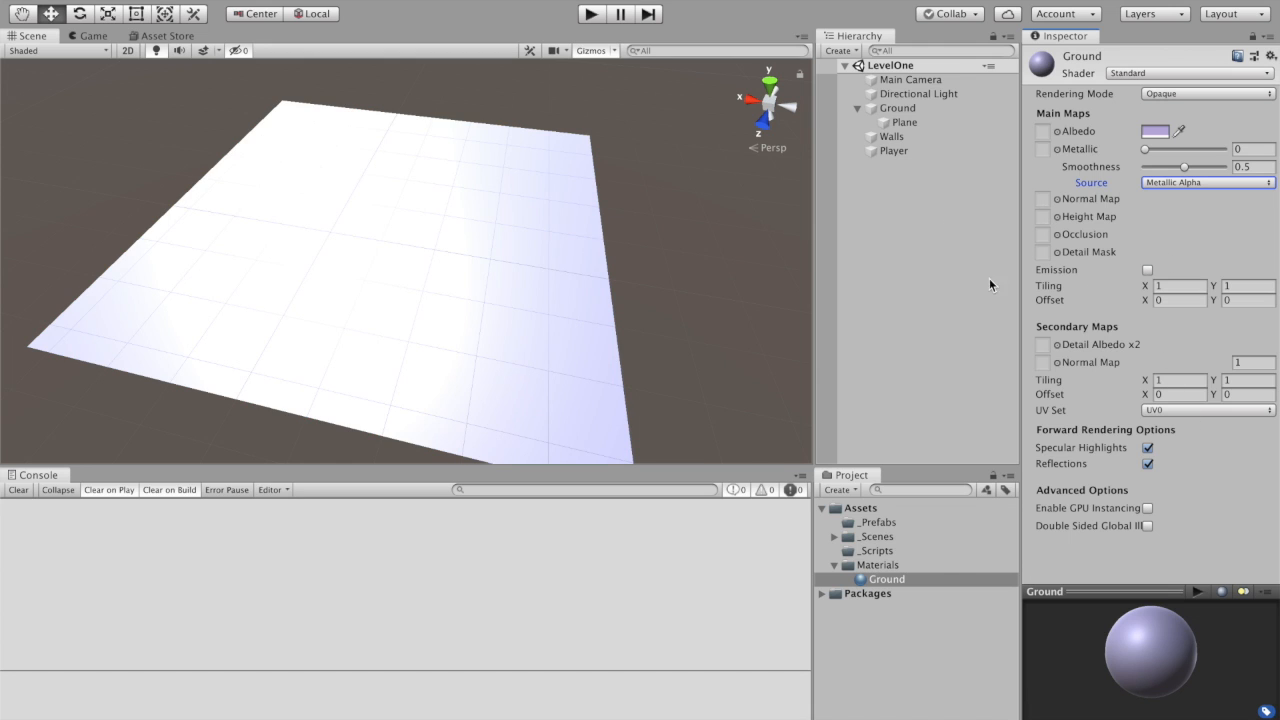
Set the Ground material's metallic value to 0.53 and its smoothness to 1 from the Plane's material settings.
click(886, 108)
click(898, 122)
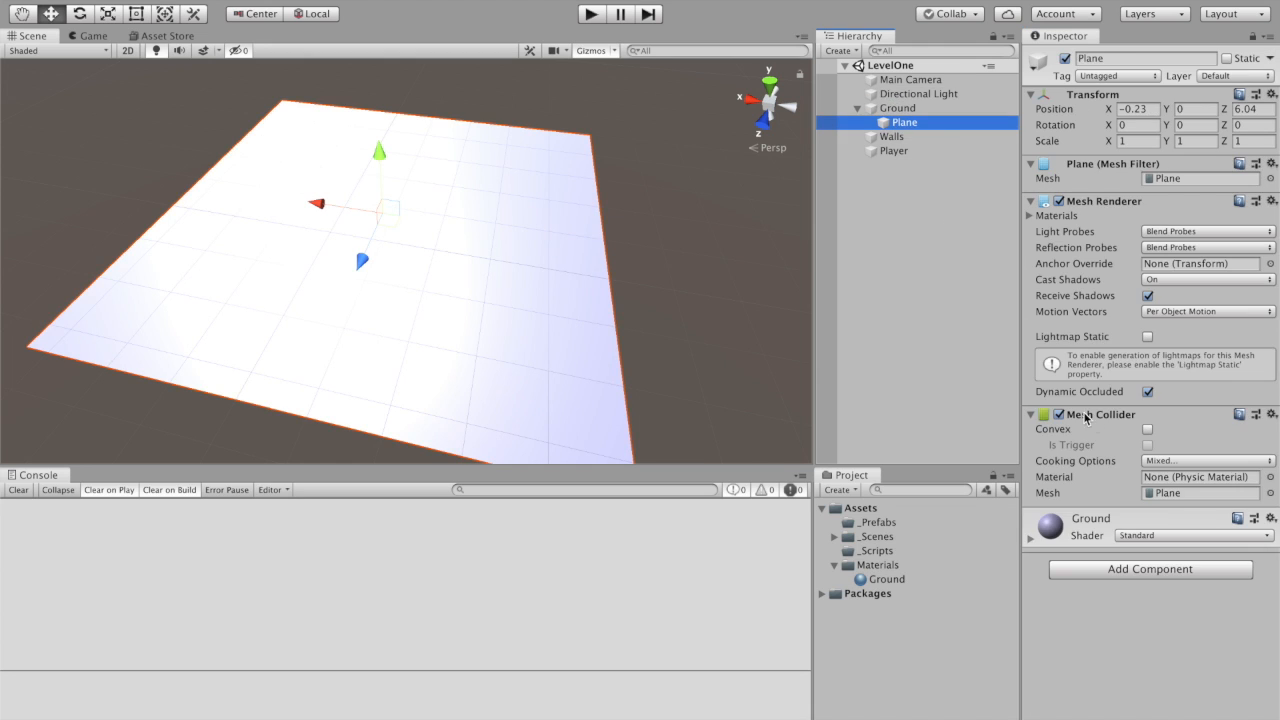
click(1030, 539)
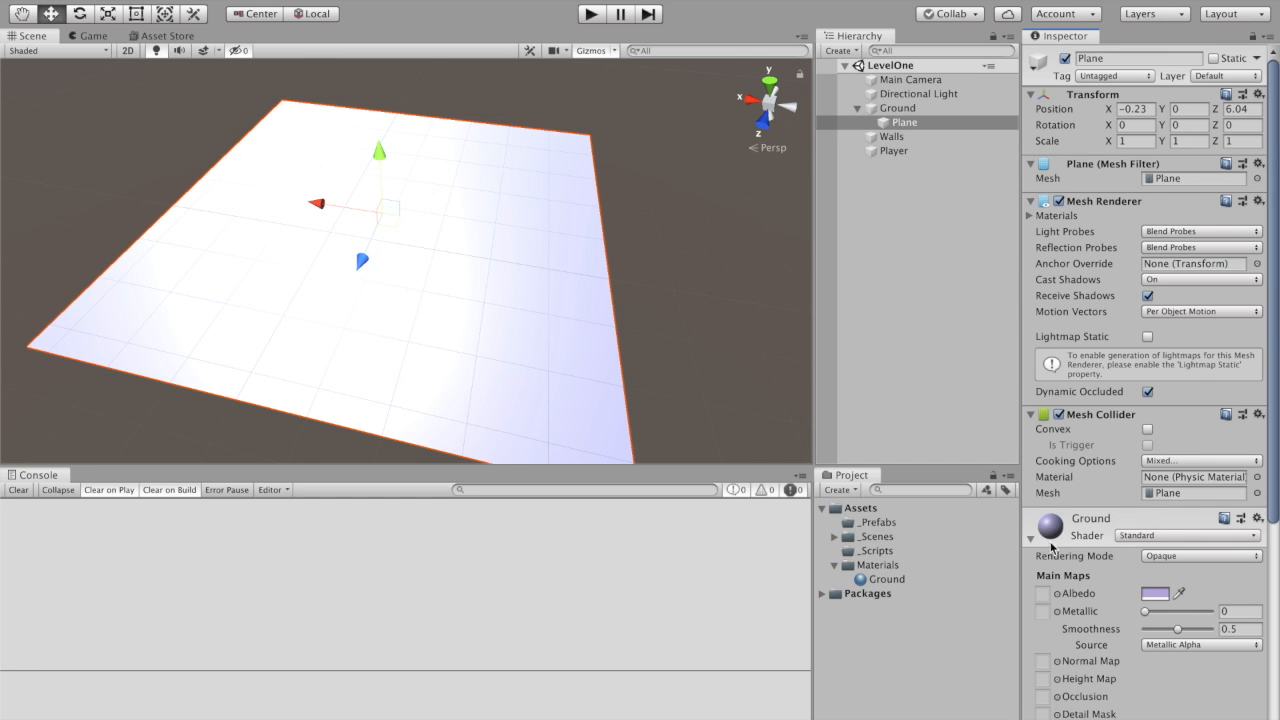
mouse_move(1186, 630)
mouse_down()
mouse_move(1210, 627)
mouse_move(1179, 613)
mouse_up()
alt+drag(697, 221, 428, 236)
click(742, 307)
Reset the Transform of the Ground object.
click(892, 137)
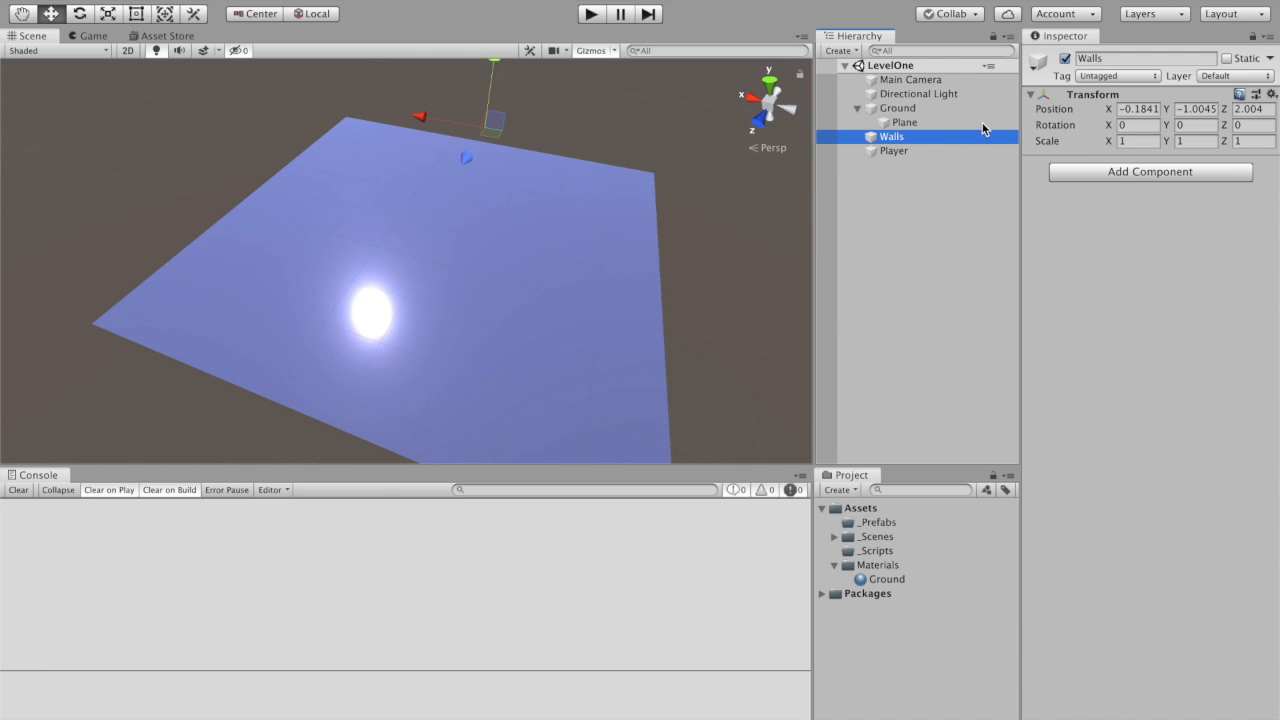
click(894, 109)
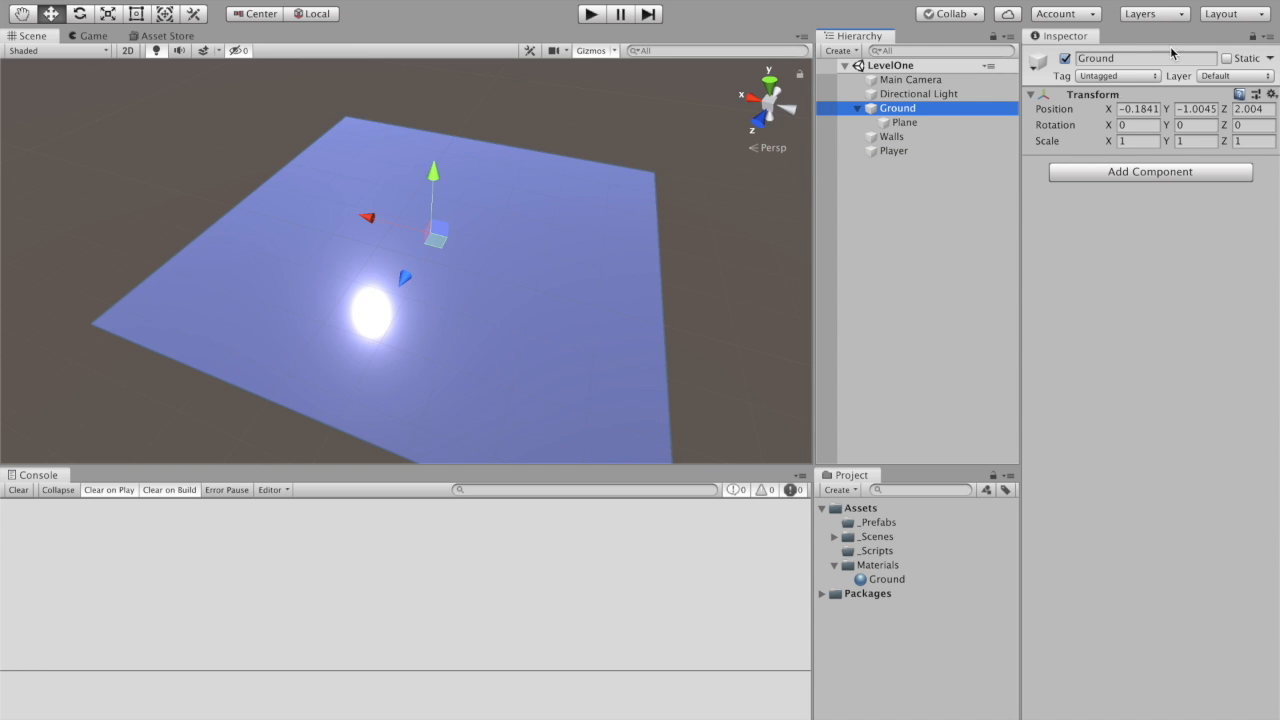
right_click(1152, 97)
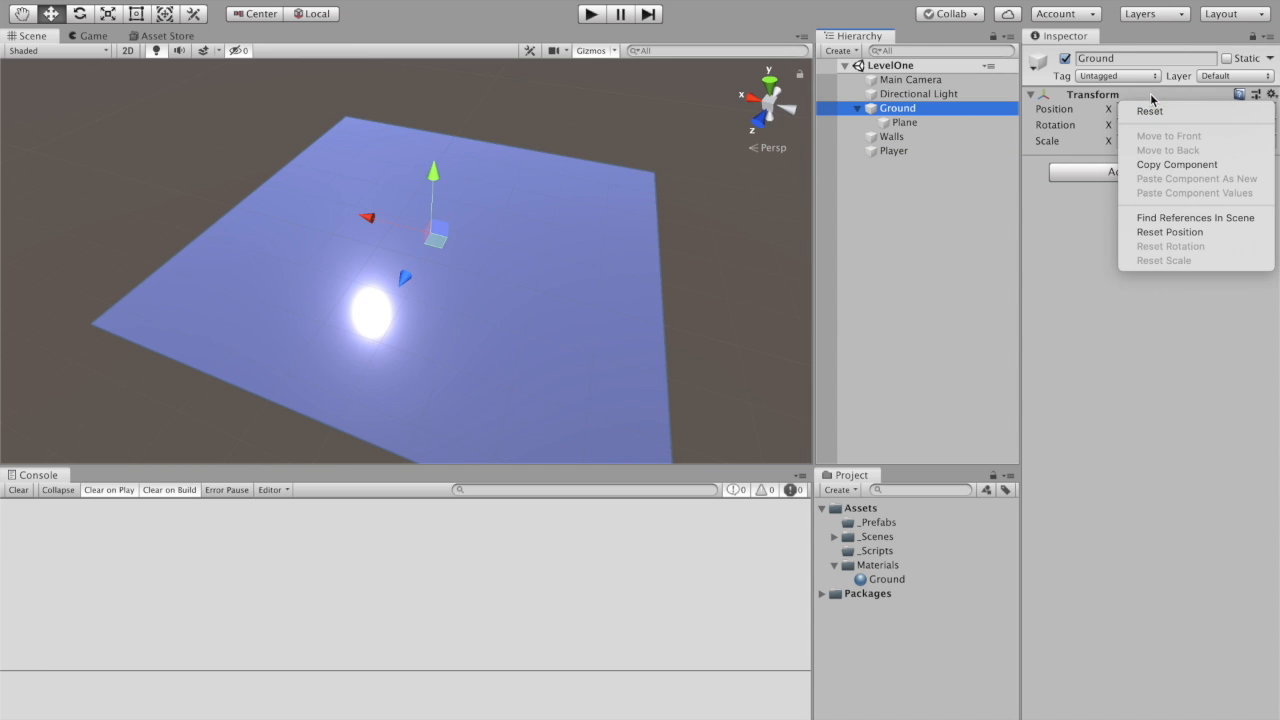
click(1155, 110)
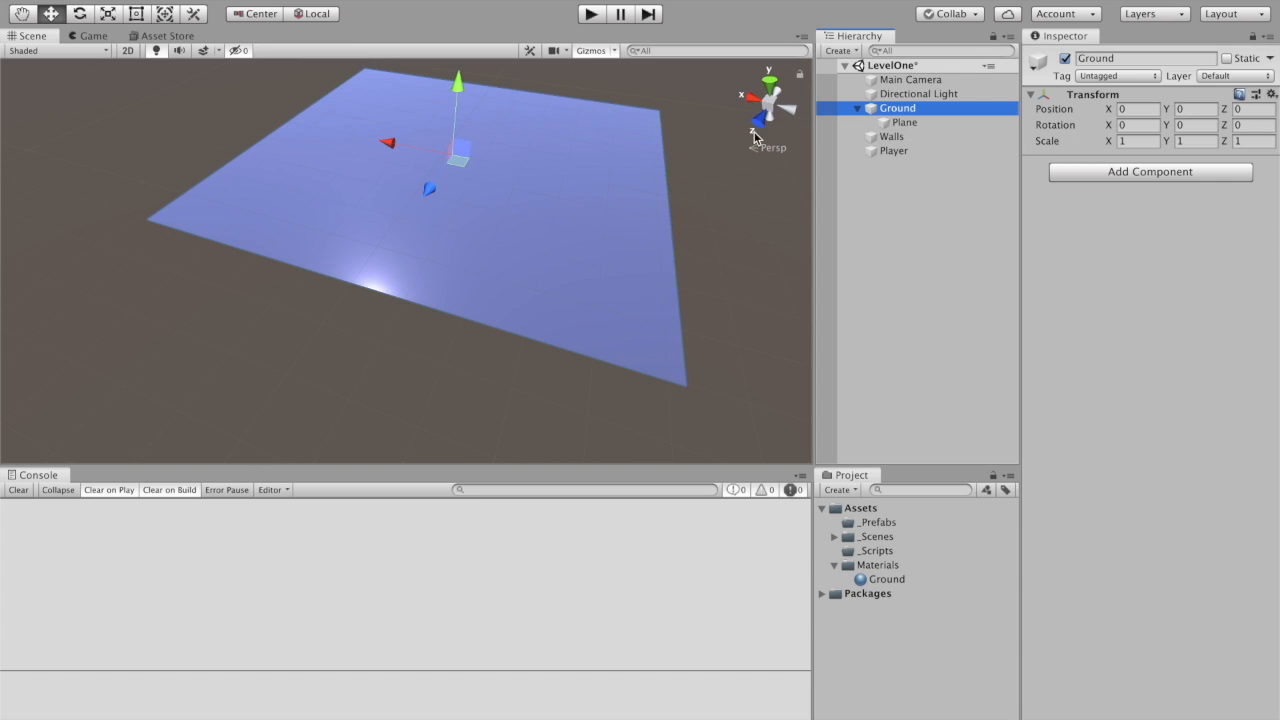
Reset the Transforms of the Walls and Player objects.
click(891, 137)
right_click(1136, 100)
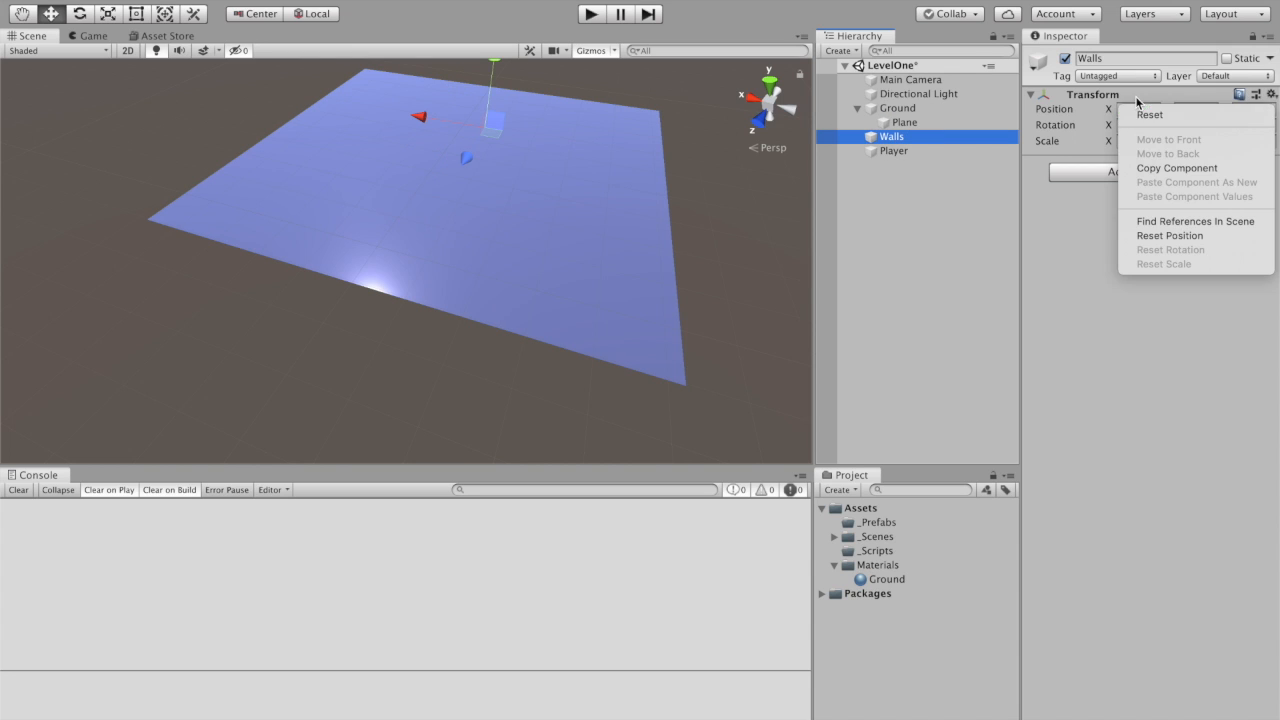
click(1155, 112)
click(918, 155)
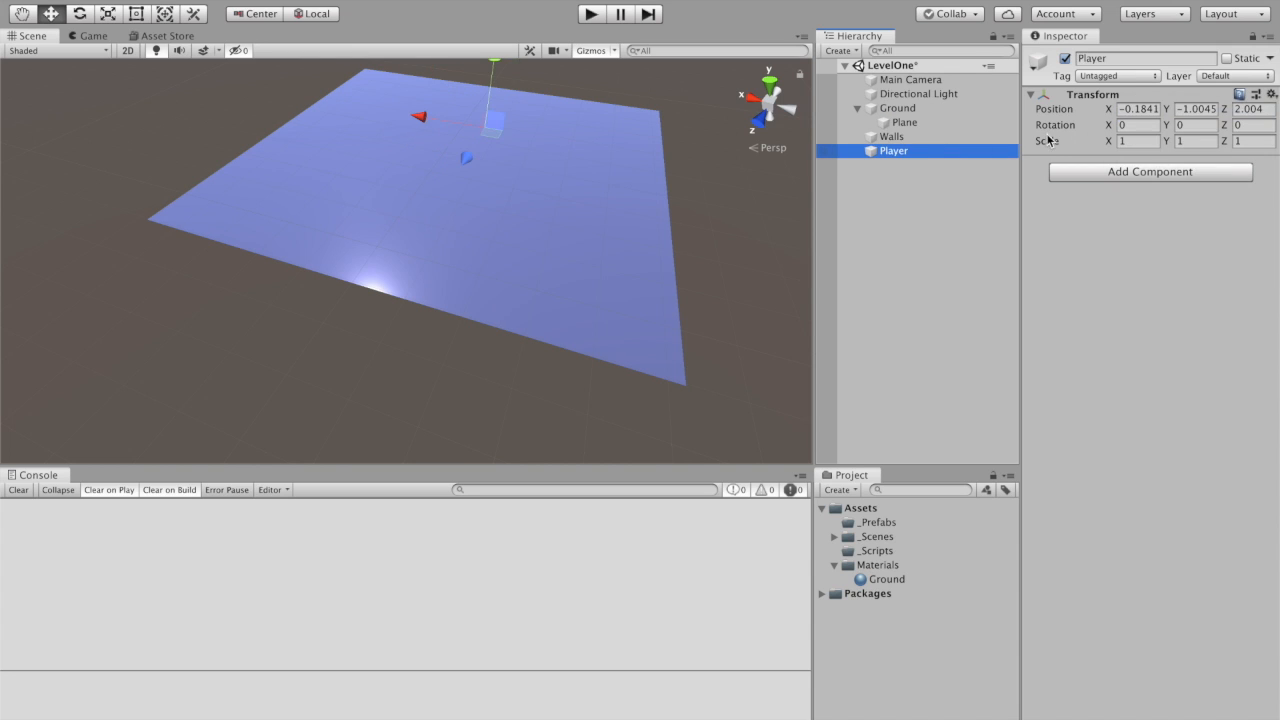
click(1128, 95)
right_click(1128, 95)
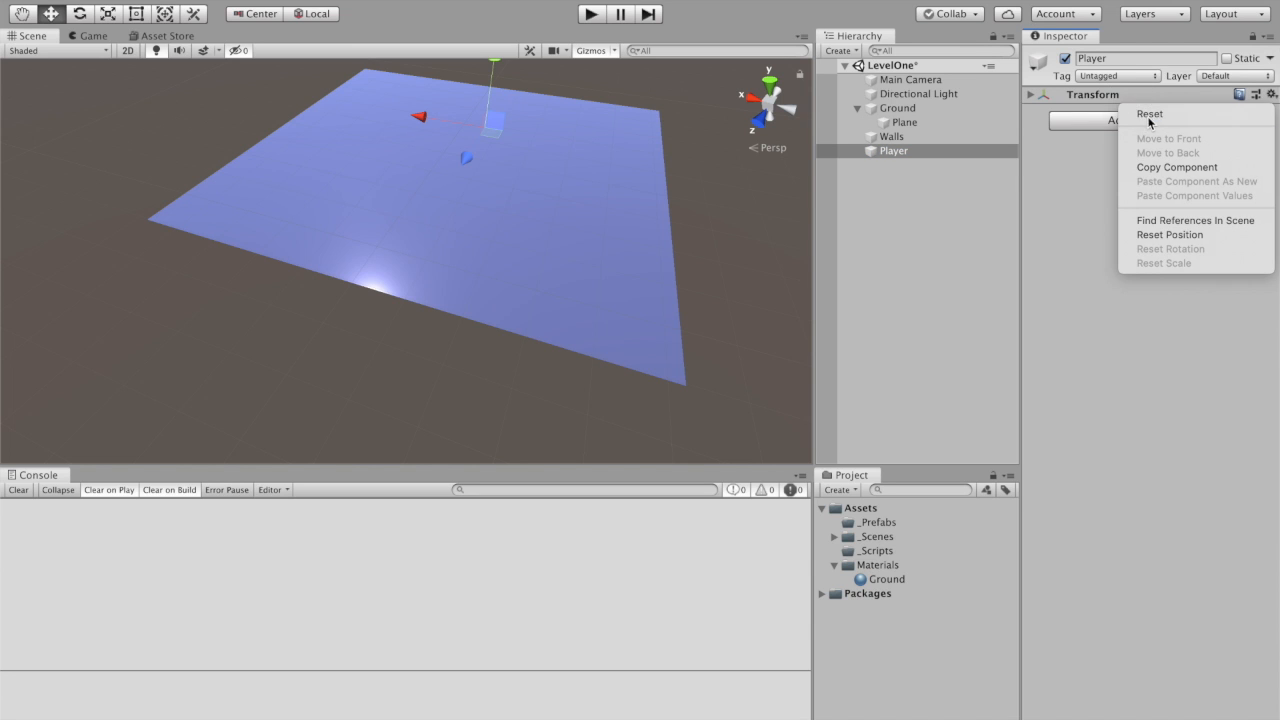
click(1148, 114)
Examine the ground plane in the scene and check where the Plane and Walls objects sit.
right_drag(654, 97, 650, 32)
right_drag(617, 150, 697, 197)
click(487, 168)
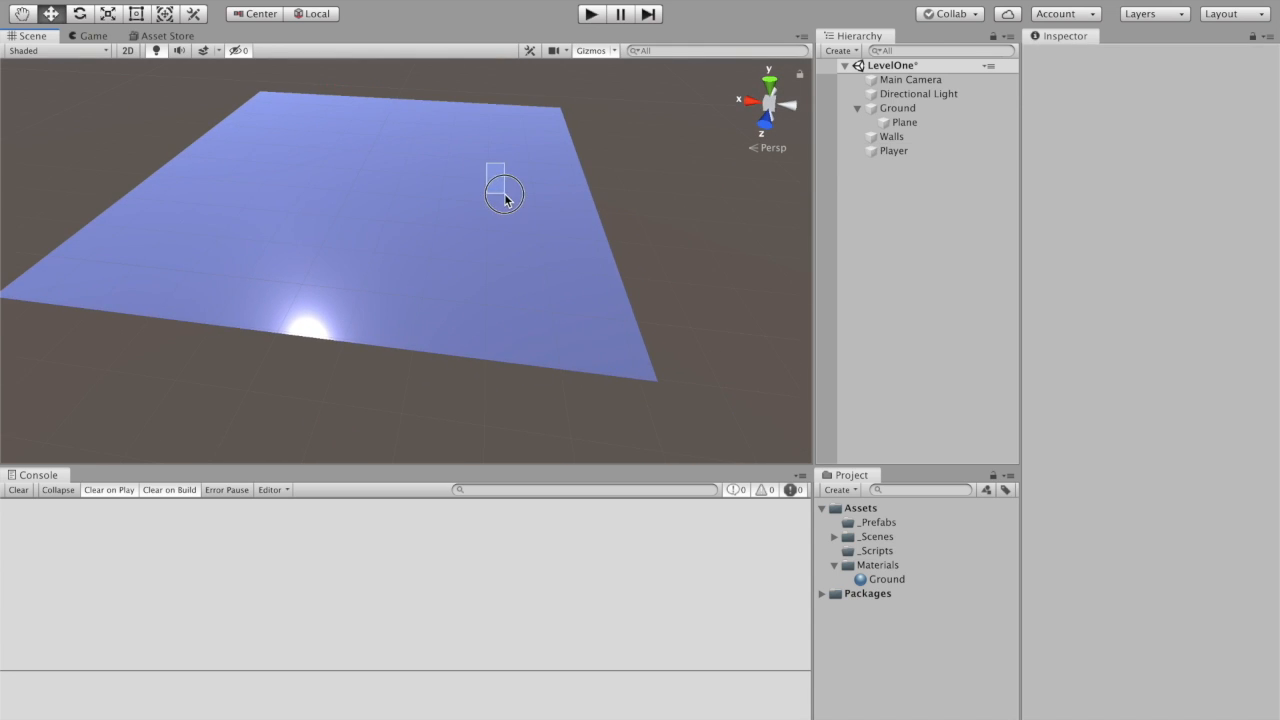
click(369, 155)
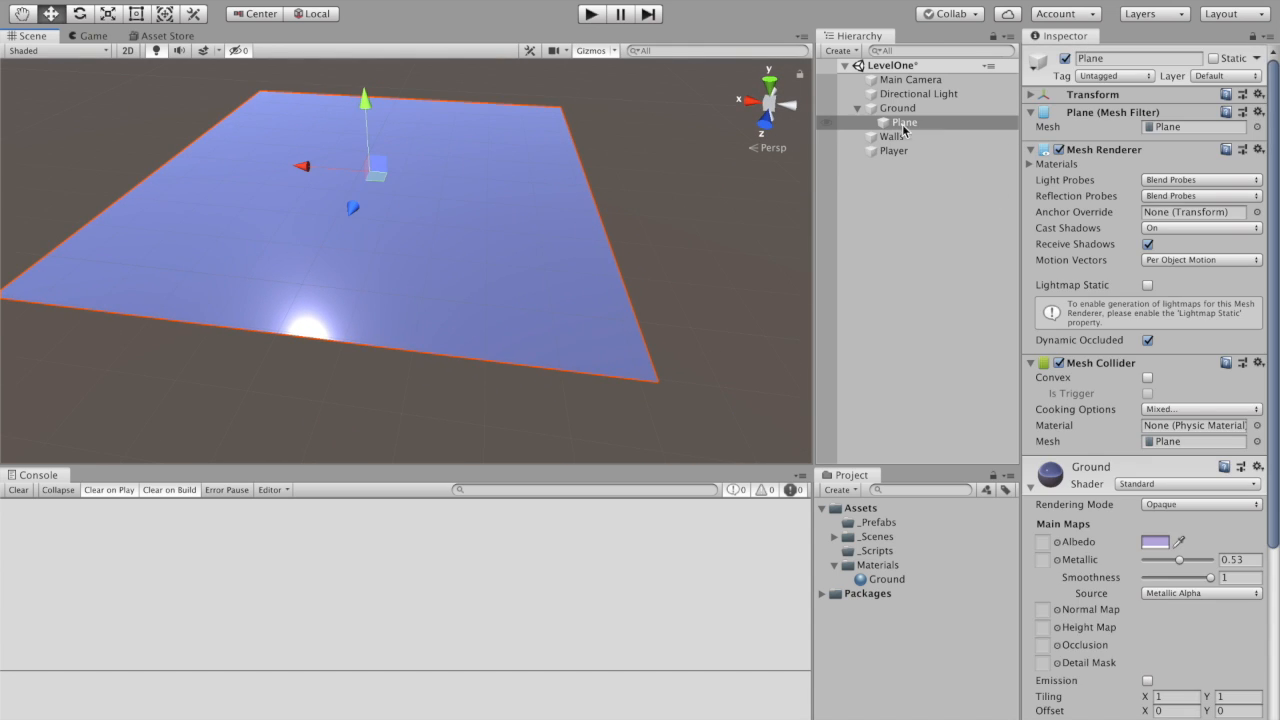
click(900, 108)
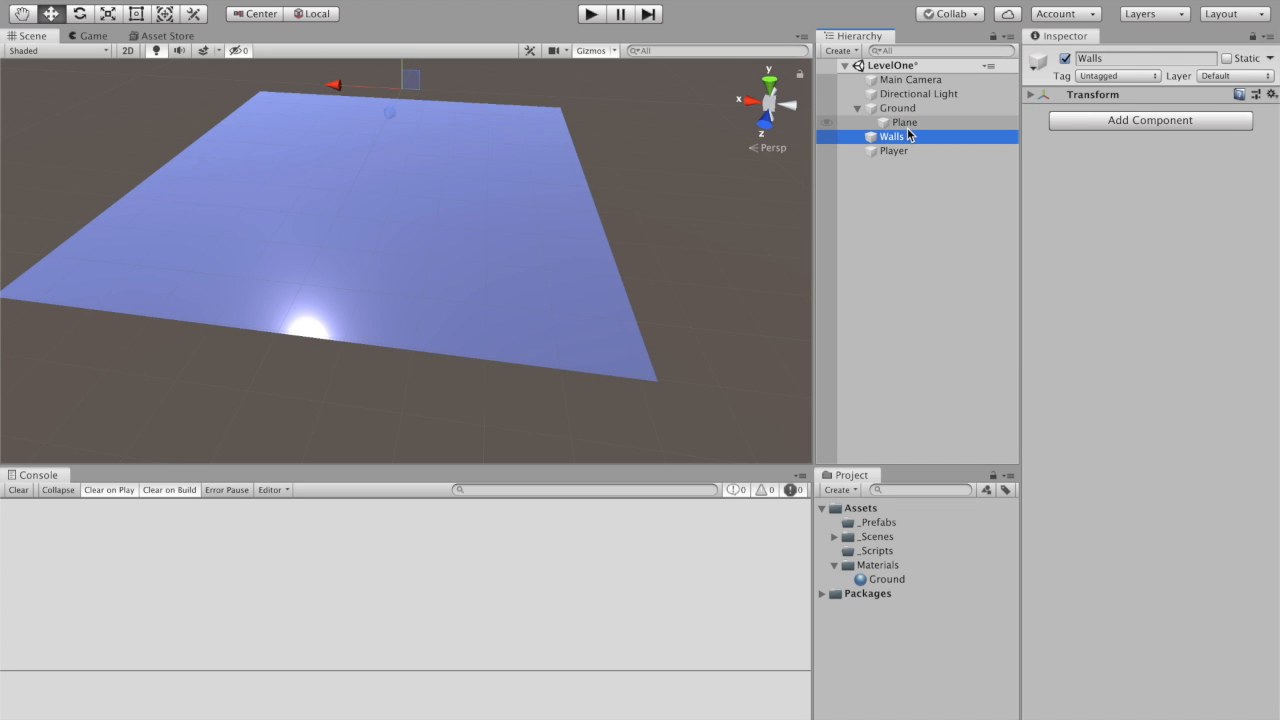
Reset the Transform of the Plane object under Ground.
click(905, 122)
click(909, 138)
click(906, 123)
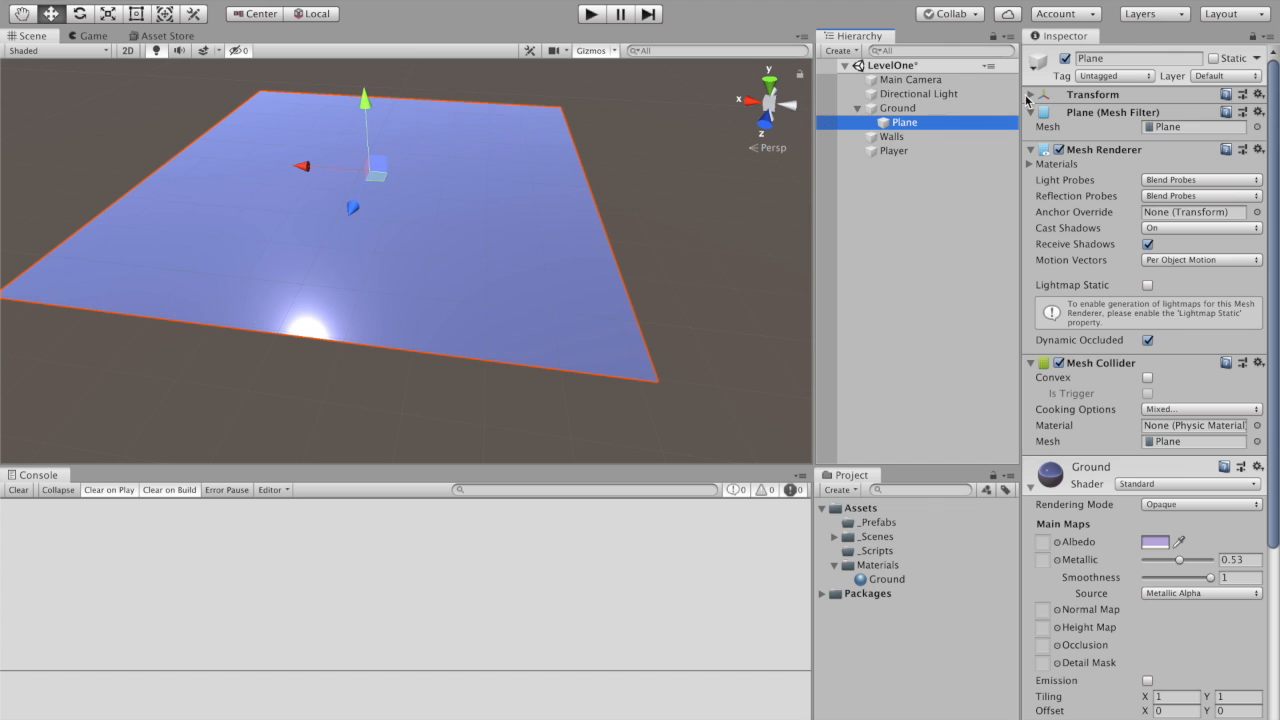
click(1104, 98)
right_click(1165, 100)
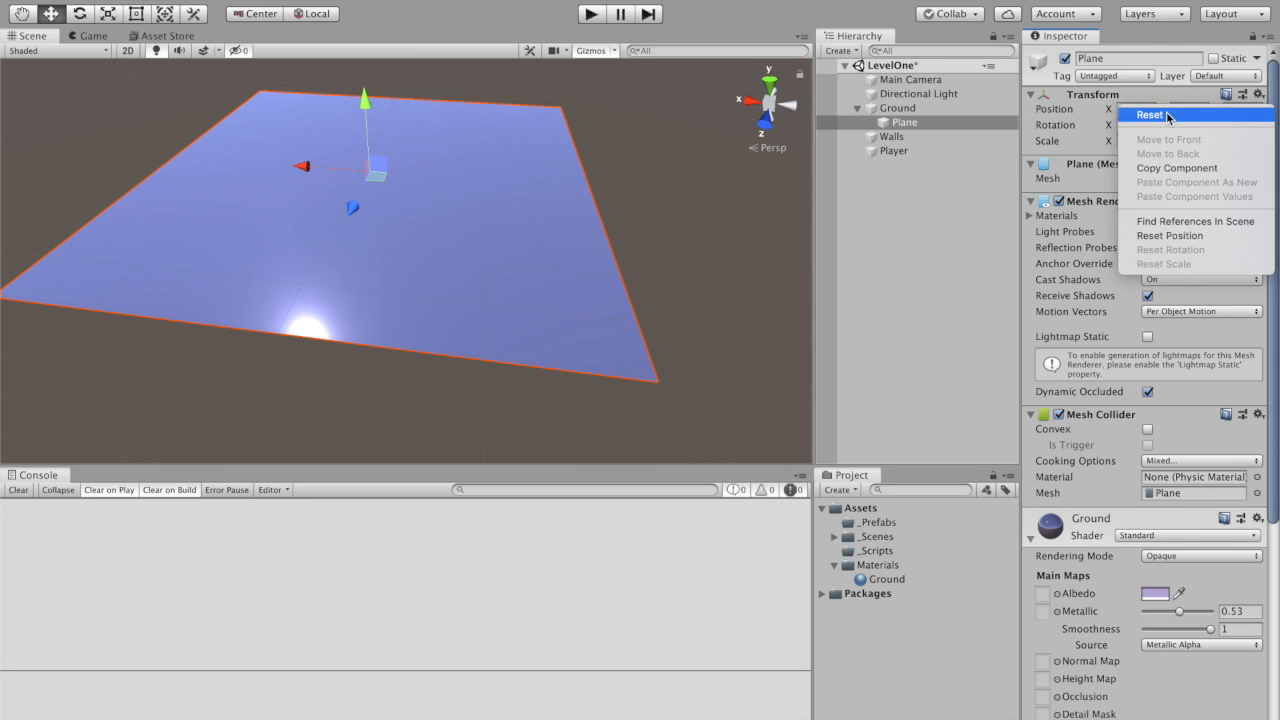
click(1148, 114)
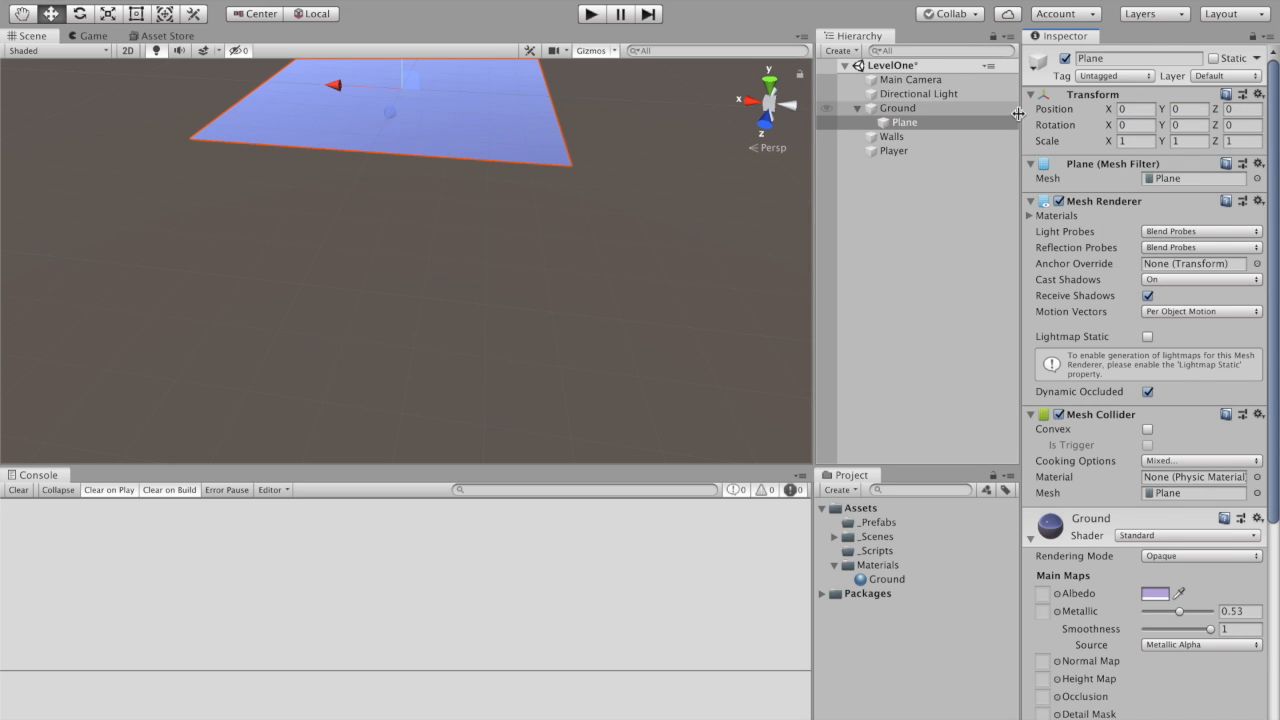
Check where the Ground, Walls and Player objects sit and examine the whole ground plane in the scene.
click(898, 108)
click(897, 137)
click(893, 150)
click(893, 137)
right_drag(490, 142, 484, 22)
scroll(381, 149, up, 4)
drag(424, 137, 447, 226)
click(21, 13)
drag(396, 86, 423, 186)
alt+drag(594, 201, 590, 235)
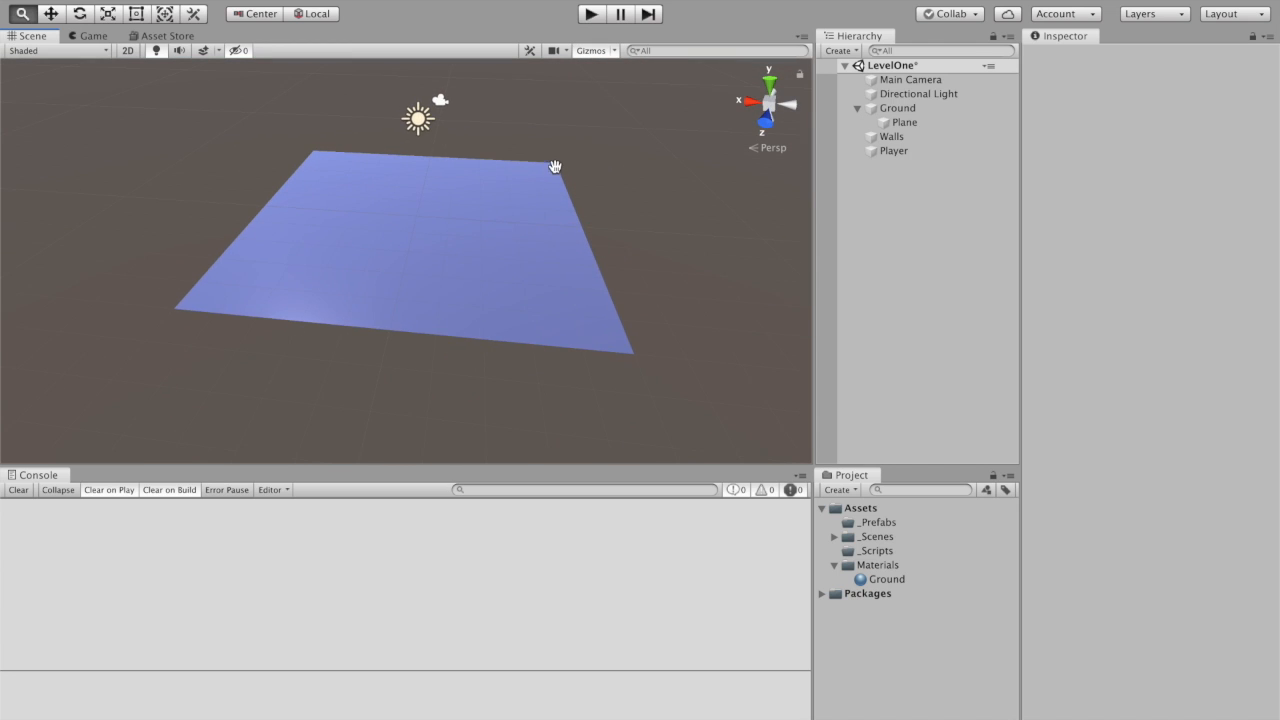
Add a 3D Cube as a child of the Walls object.
click(902, 139)
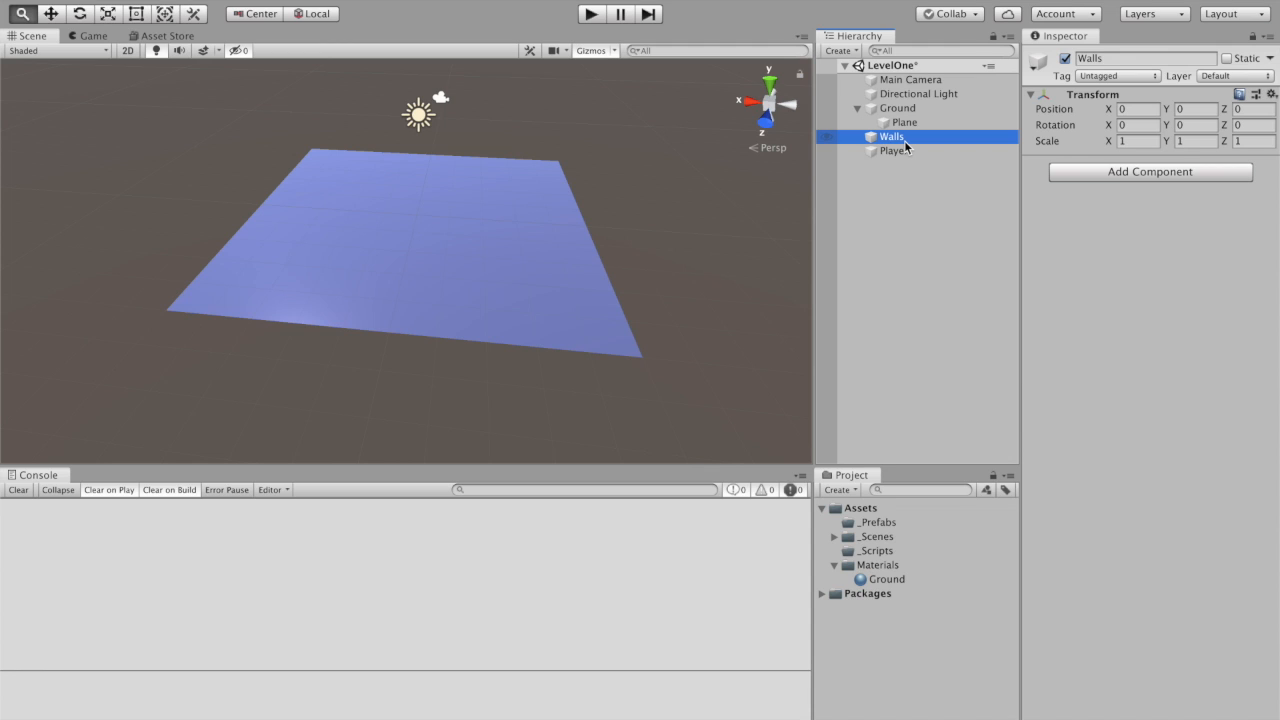
right_click(905, 141)
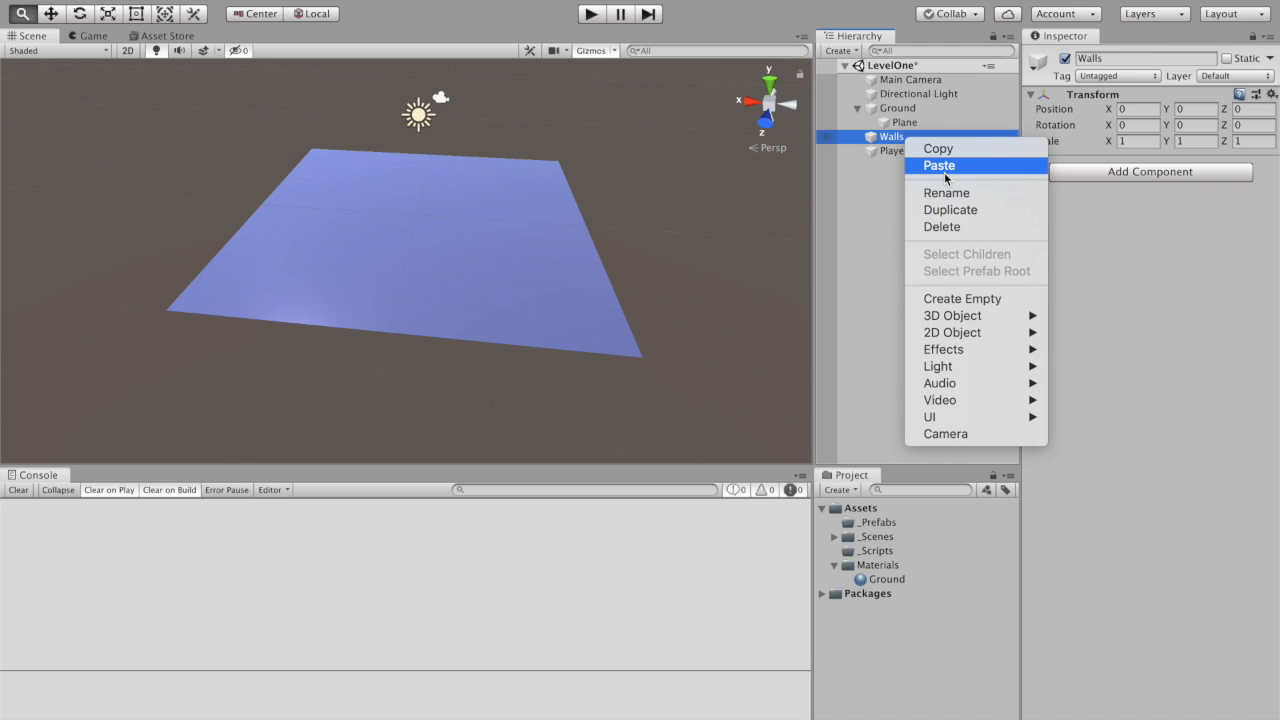
mouse_move(992, 320)
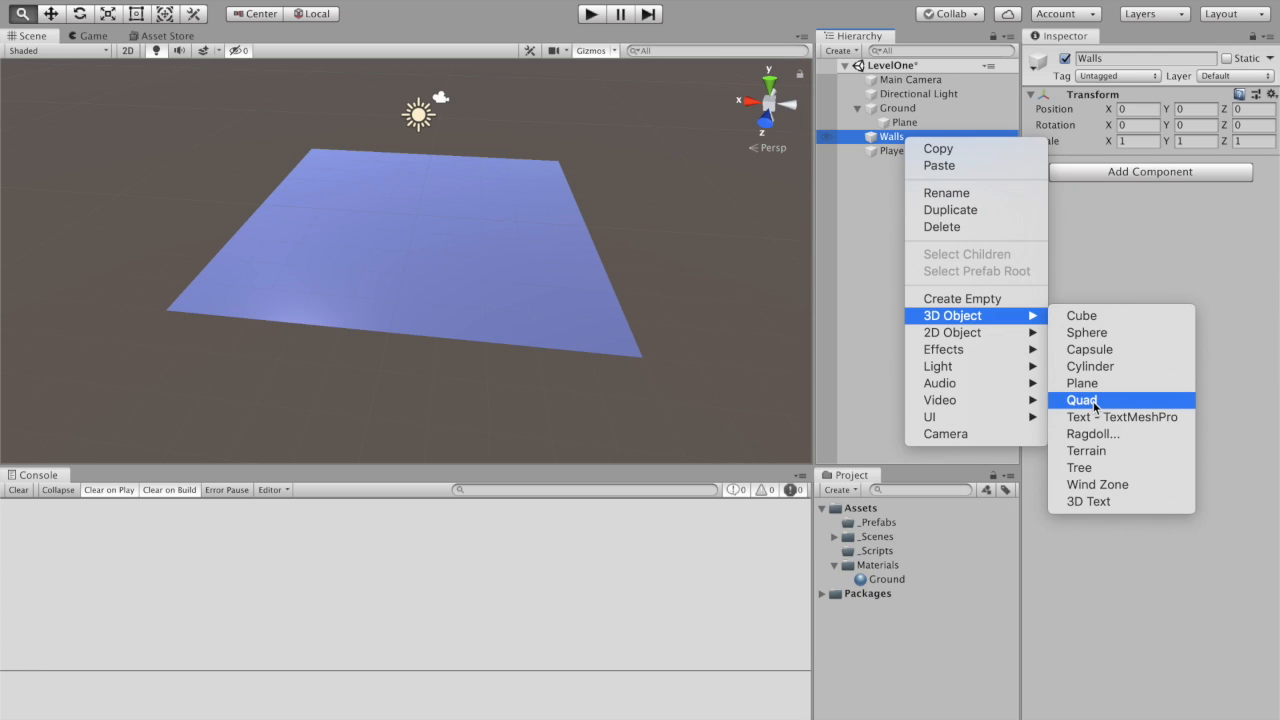
click(1087, 315)
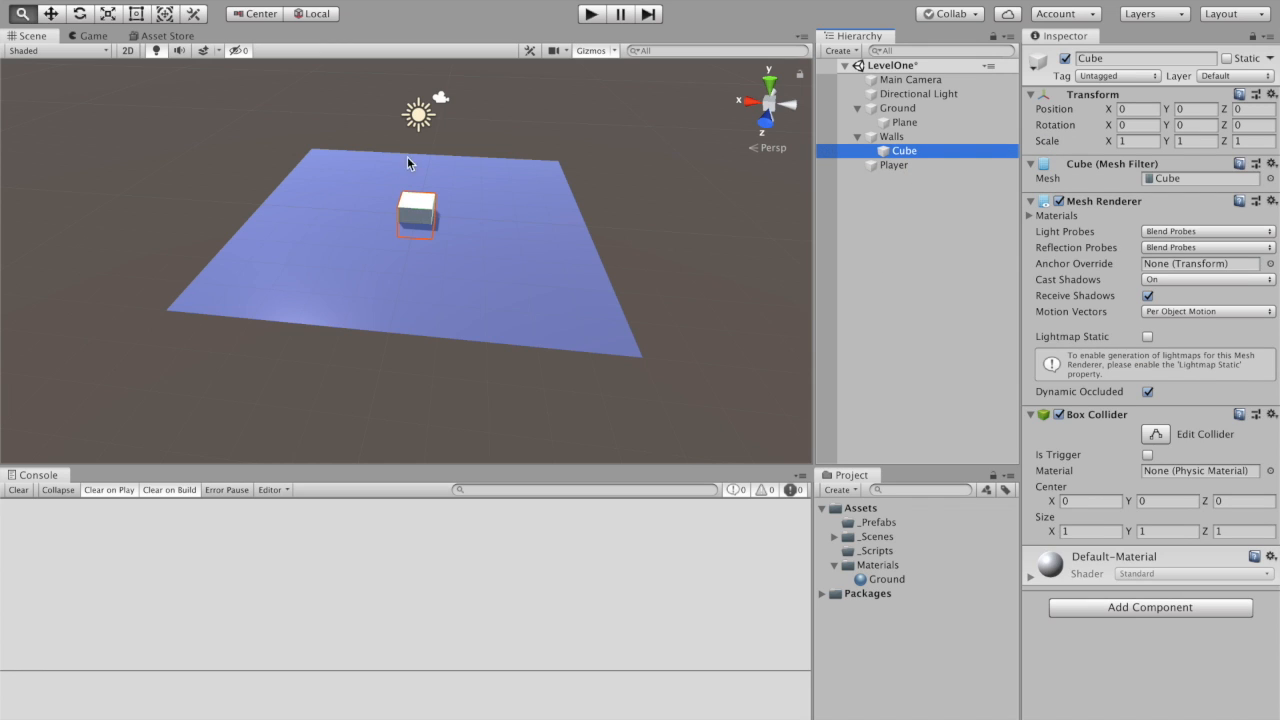
Move the cube to the side edge of the ground plane, at about X -4.43 and Y 0.55.
click(50, 14)
drag(420, 213, 576, 206)
mouse_move(650, 264)
alt+mouse_down()
mouse_move(757, 277)
mouse_move(354, 240)
mouse_move(379, 225)
mouse_move(350, 226)
alt+mouse_up()
drag(144, 224, 247, 227)
alt+drag(186, 200, 43, 197)
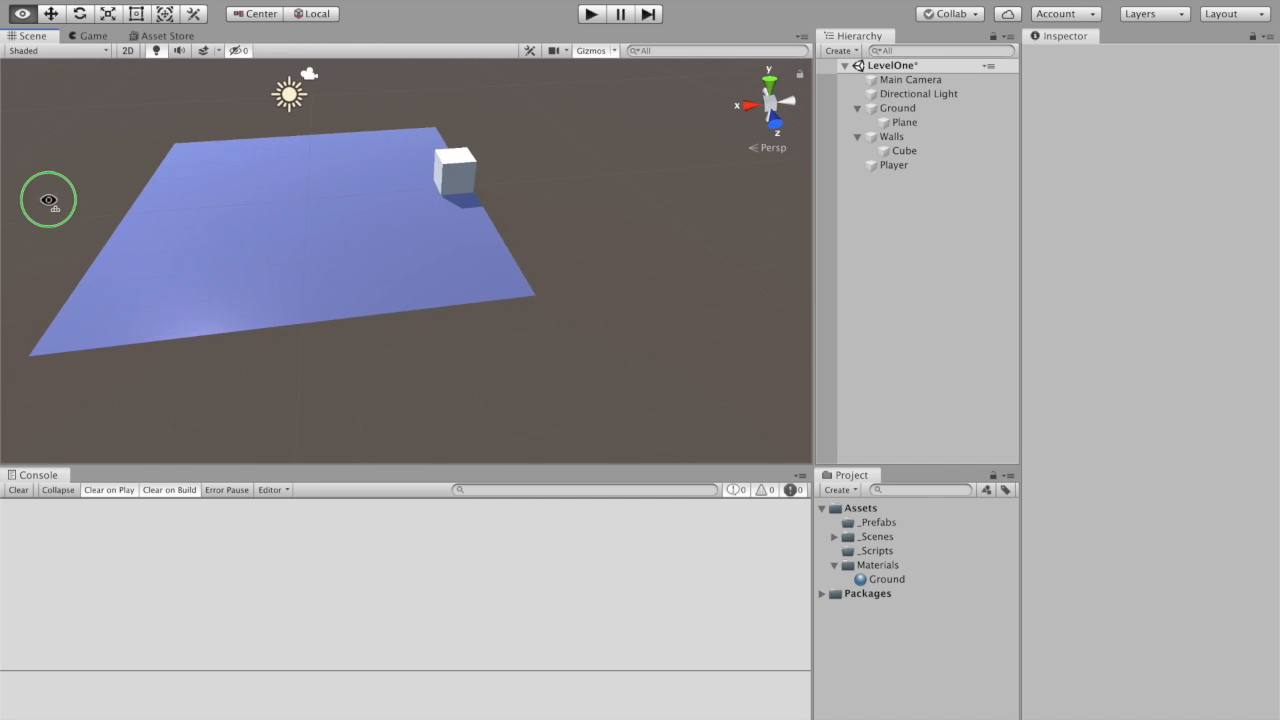
Scale the cube into a wall of about 0.75 × 2.52 × 9.83 and shift it to about X -4.62.
click(462, 161)
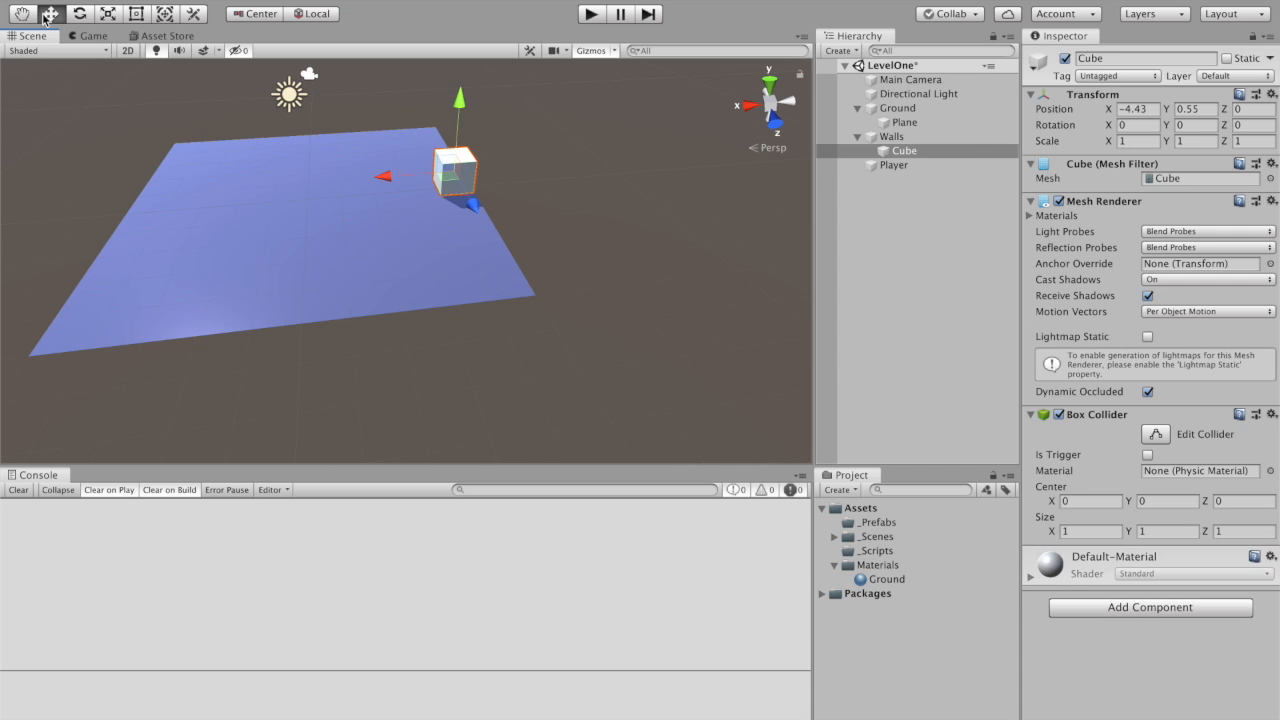
click(116, 16)
drag(474, 207, 594, 492)
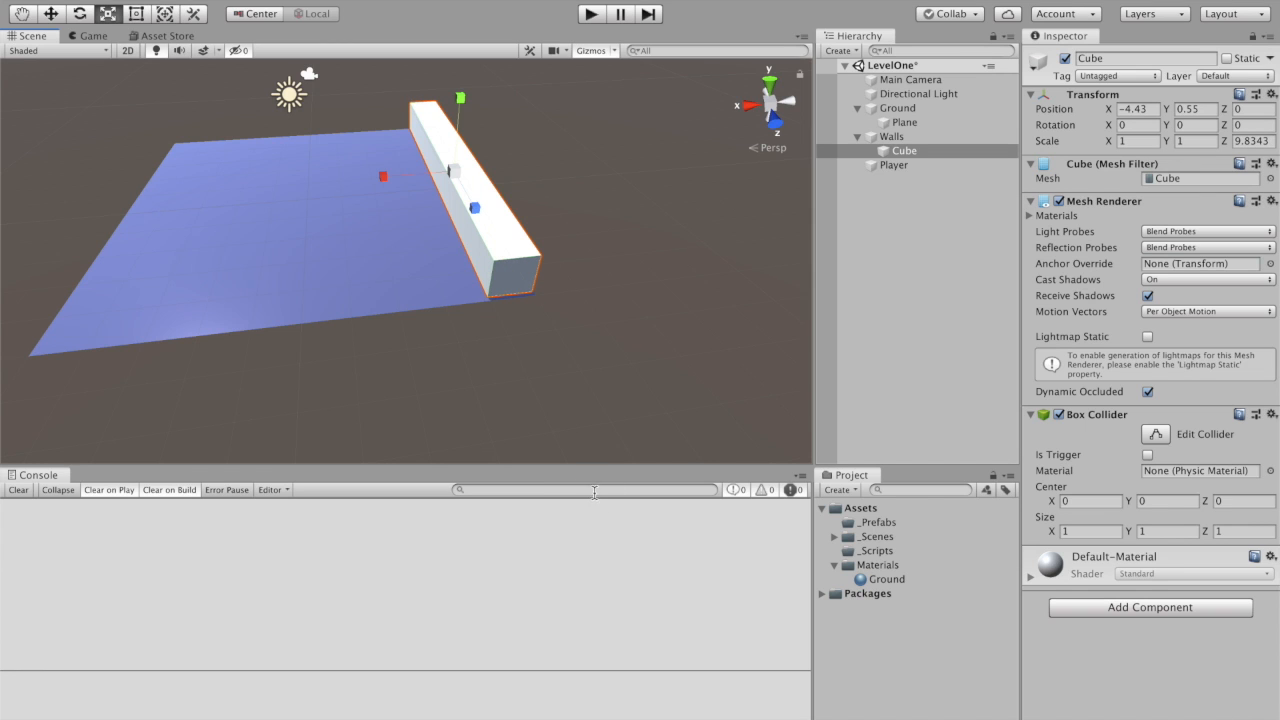
drag(461, 97, 460, 14)
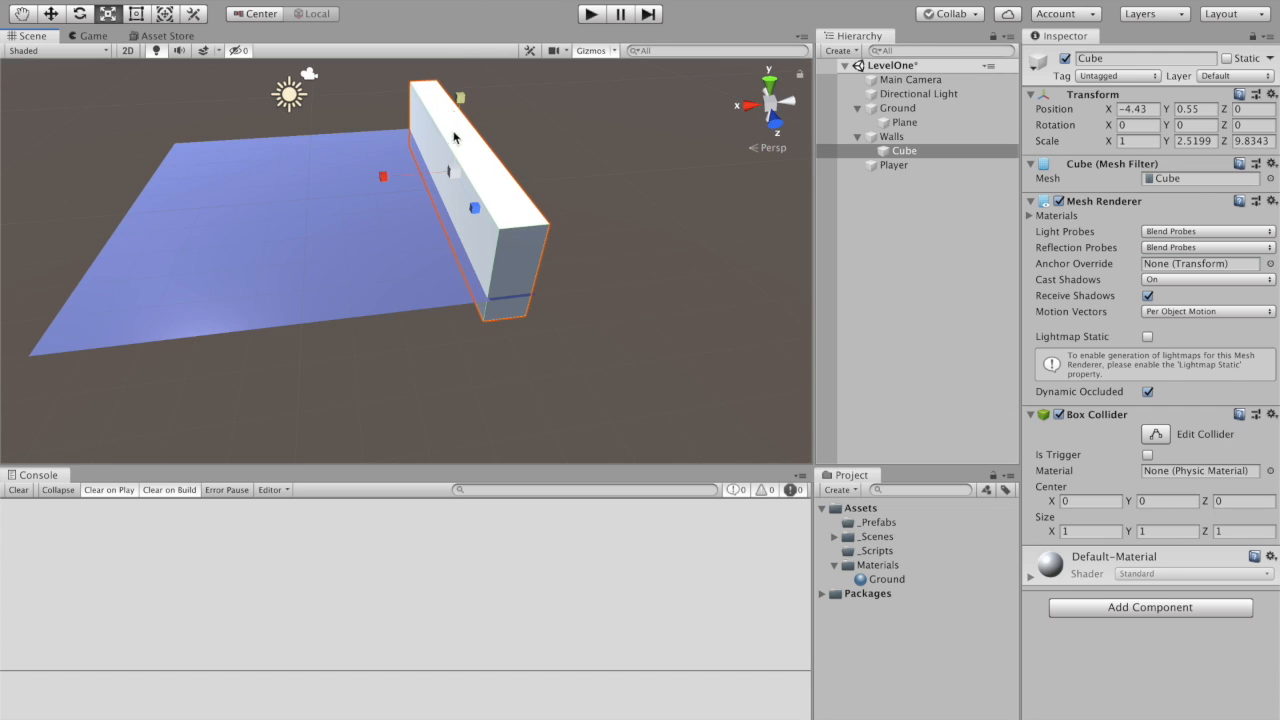
mouse_move(383, 177)
mouse_down()
mouse_move(405, 177)
mouse_move(380, 178)
mouse_move(392, 179)
mouse_up()
click(50, 13)
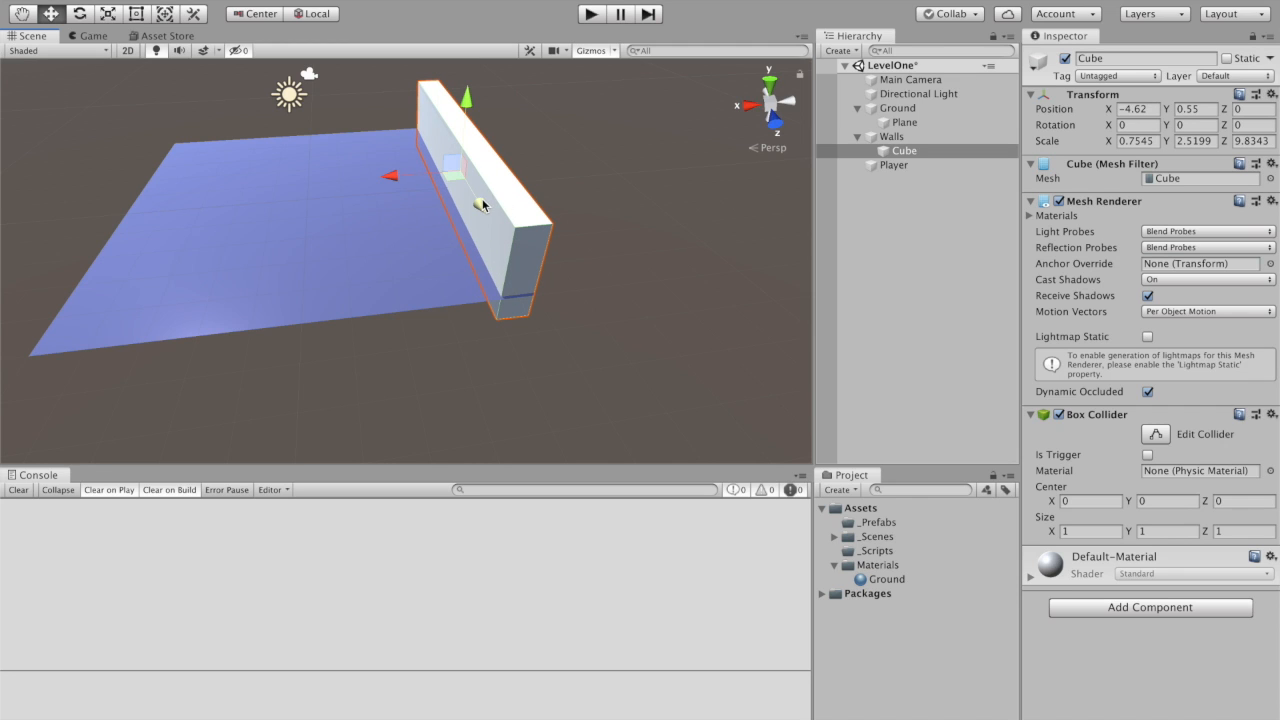
click(414, 380)
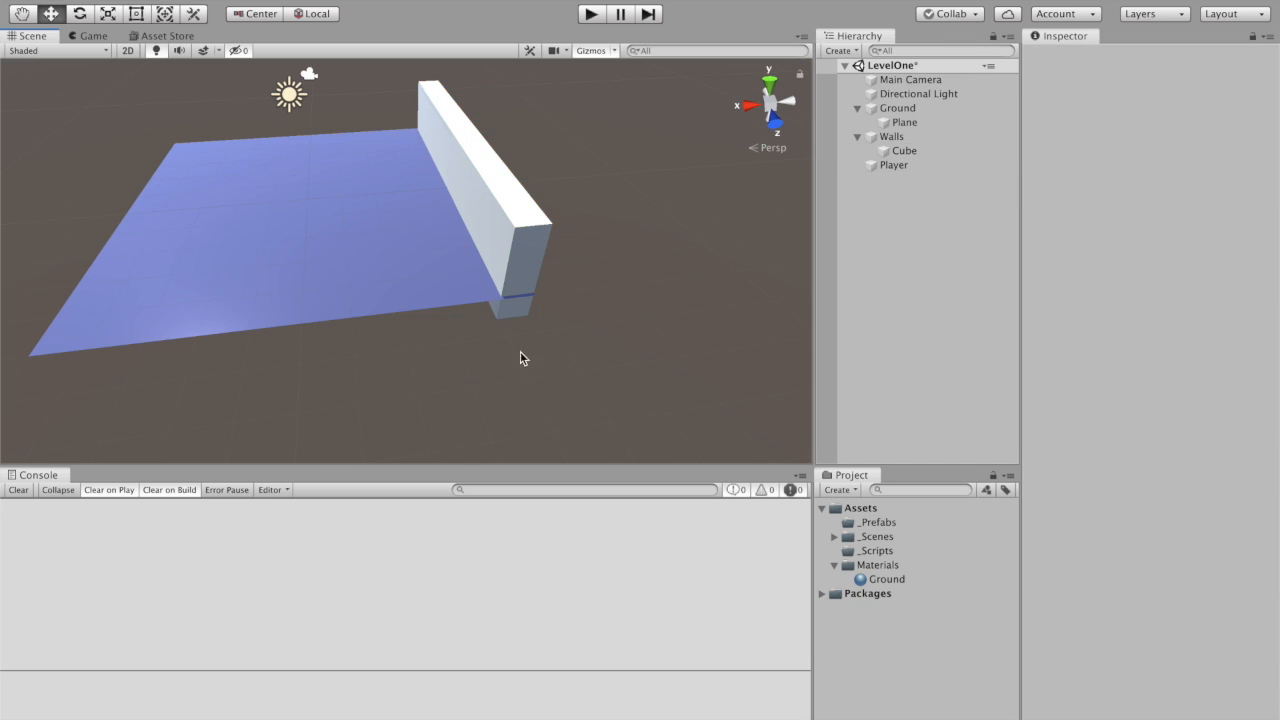
click(470, 160)
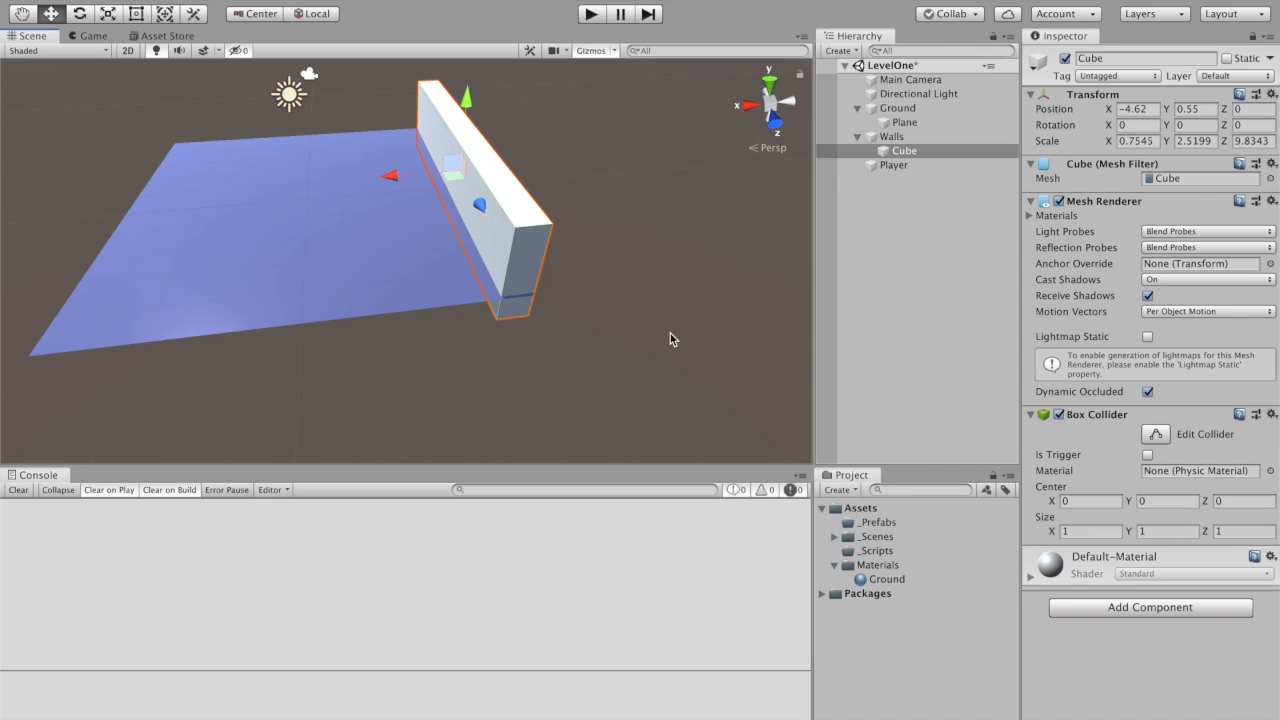
Duplicate the wall cube and move the copy to the opposite edge of the plane, at about X 5.17 and Z -1.04.
right_click(936, 150)
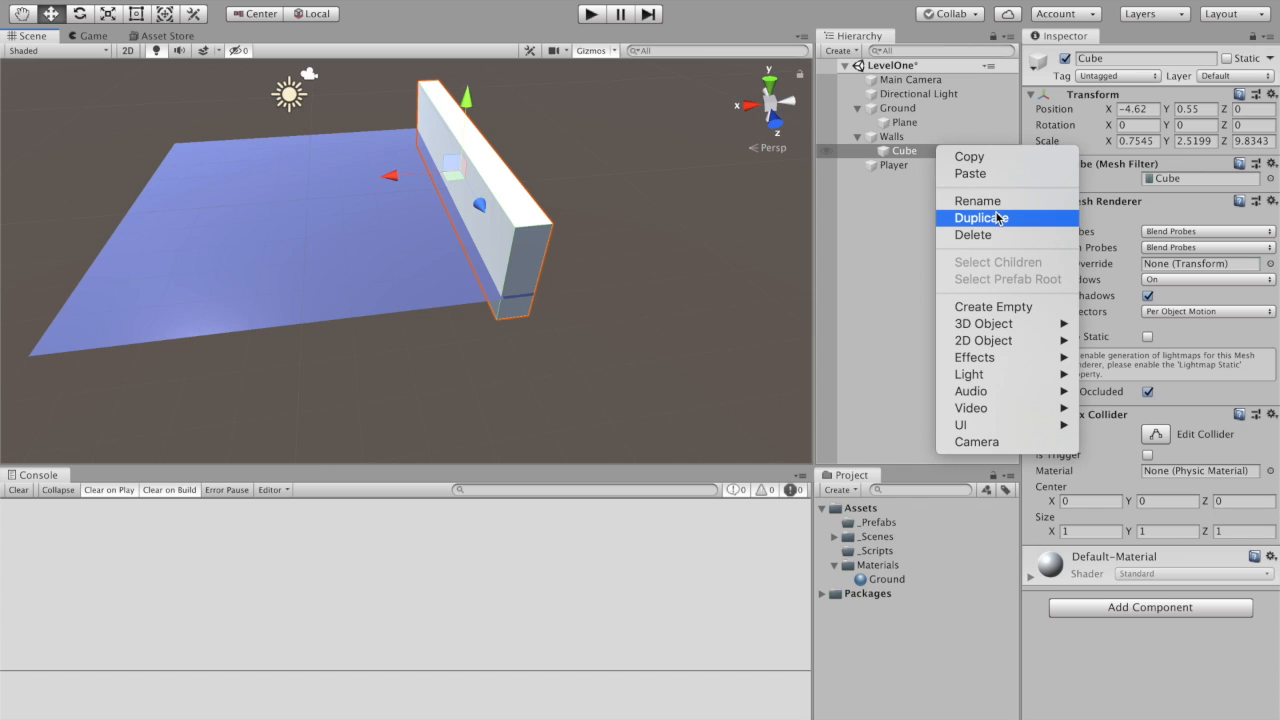
click(876, 201)
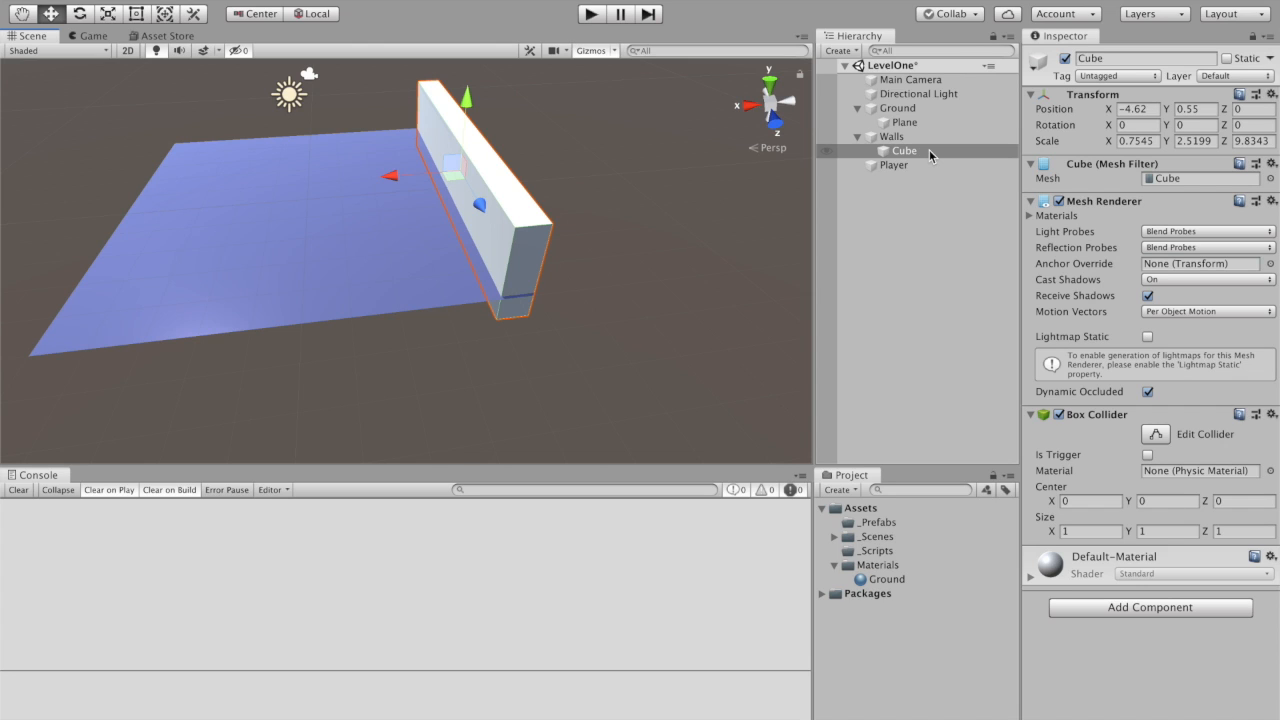
key(super+d)
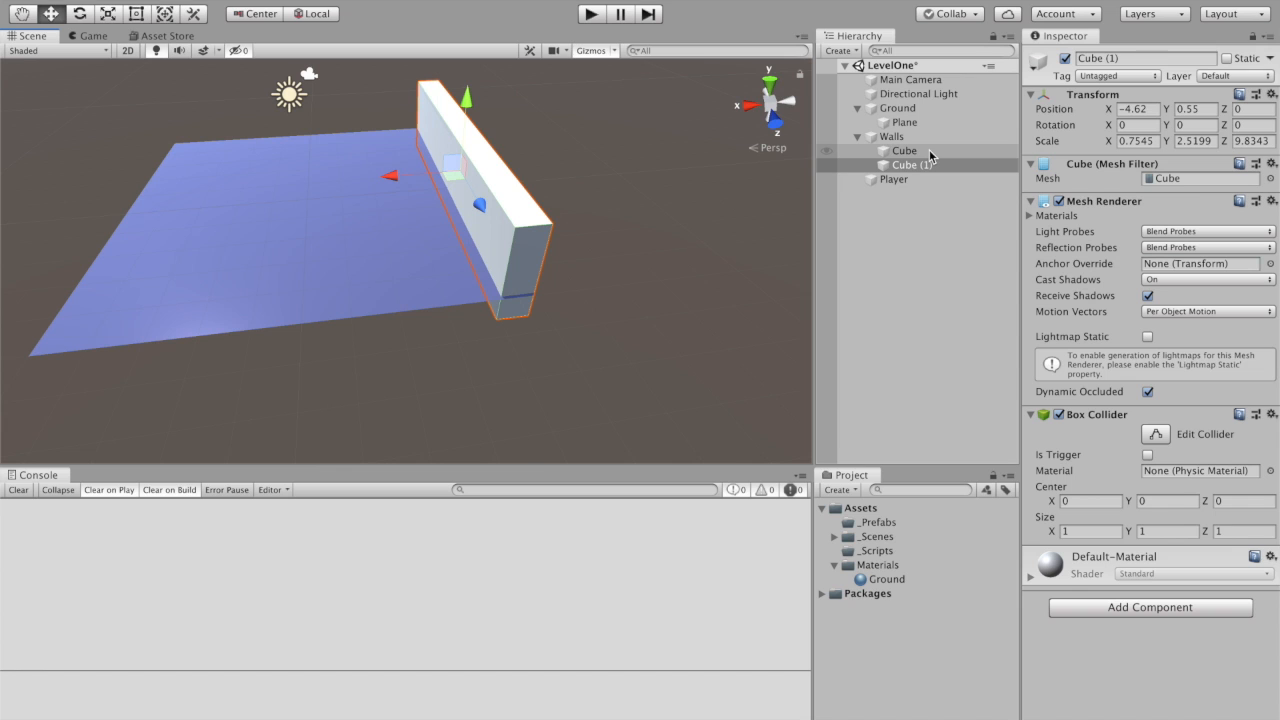
click(928, 165)
drag(385, 182, 89, 178)
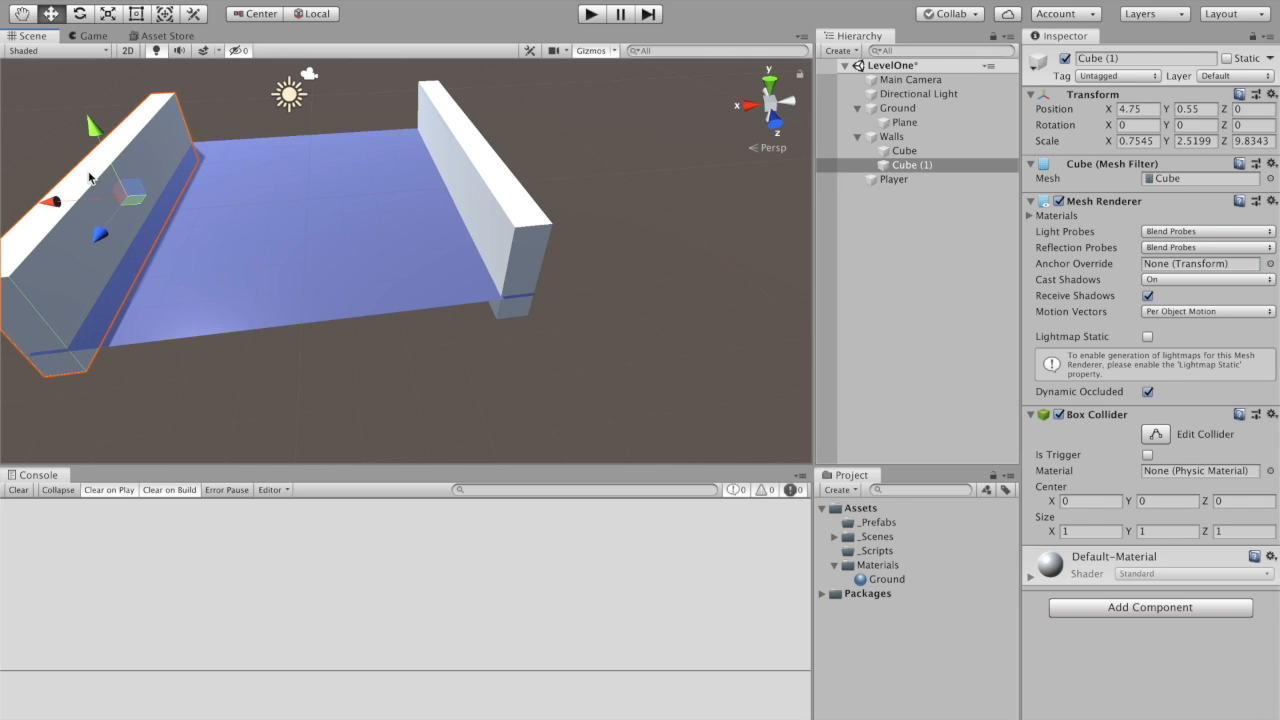
drag(100, 234, 50, 188)
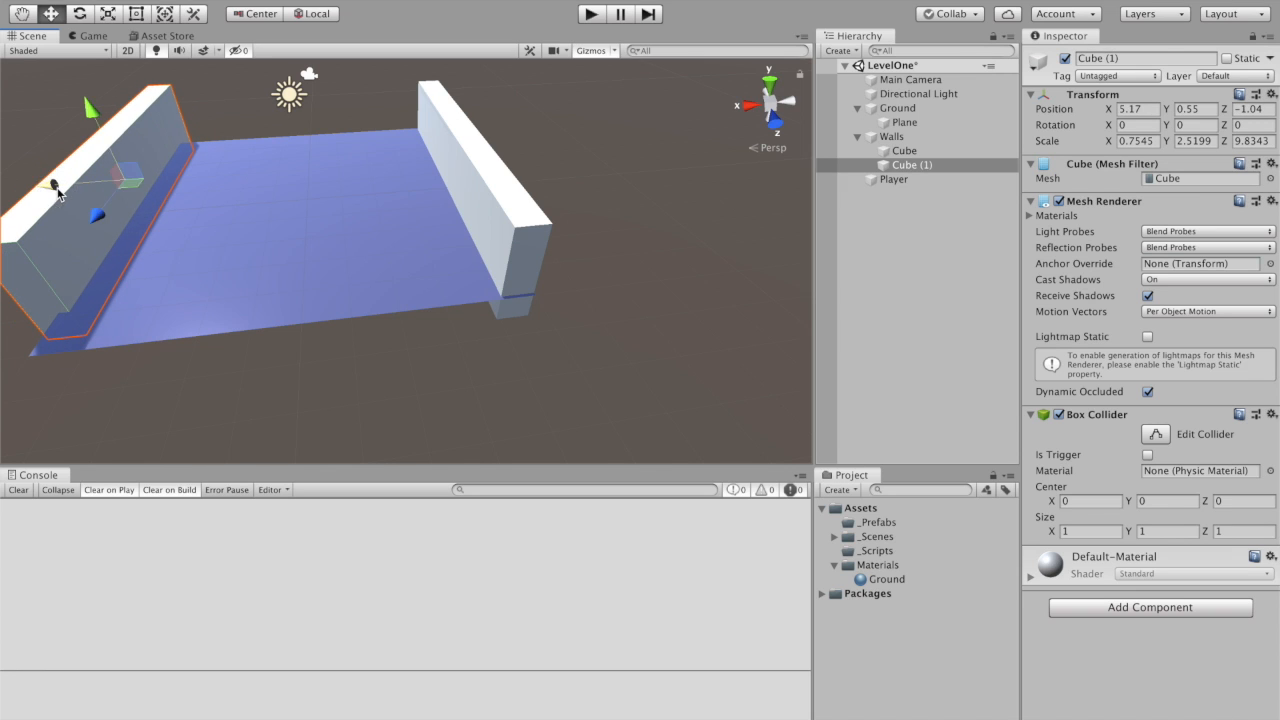
Lengthen the duplicated wall to a Z scale of about 11.11 and the original wall to about 10.48.
click(137, 14)
click(108, 14)
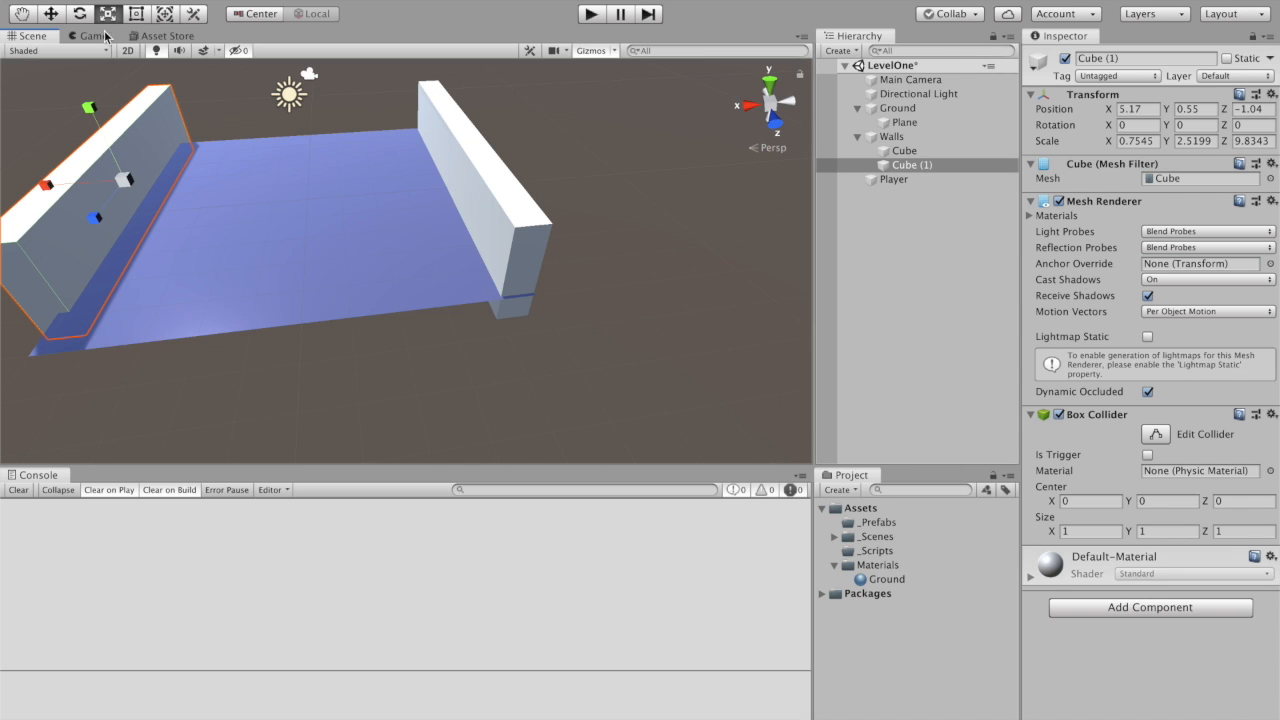
mouse_move(93, 215)
mouse_down()
mouse_move(69, 251)
mouse_move(80, 212)
mouse_up()
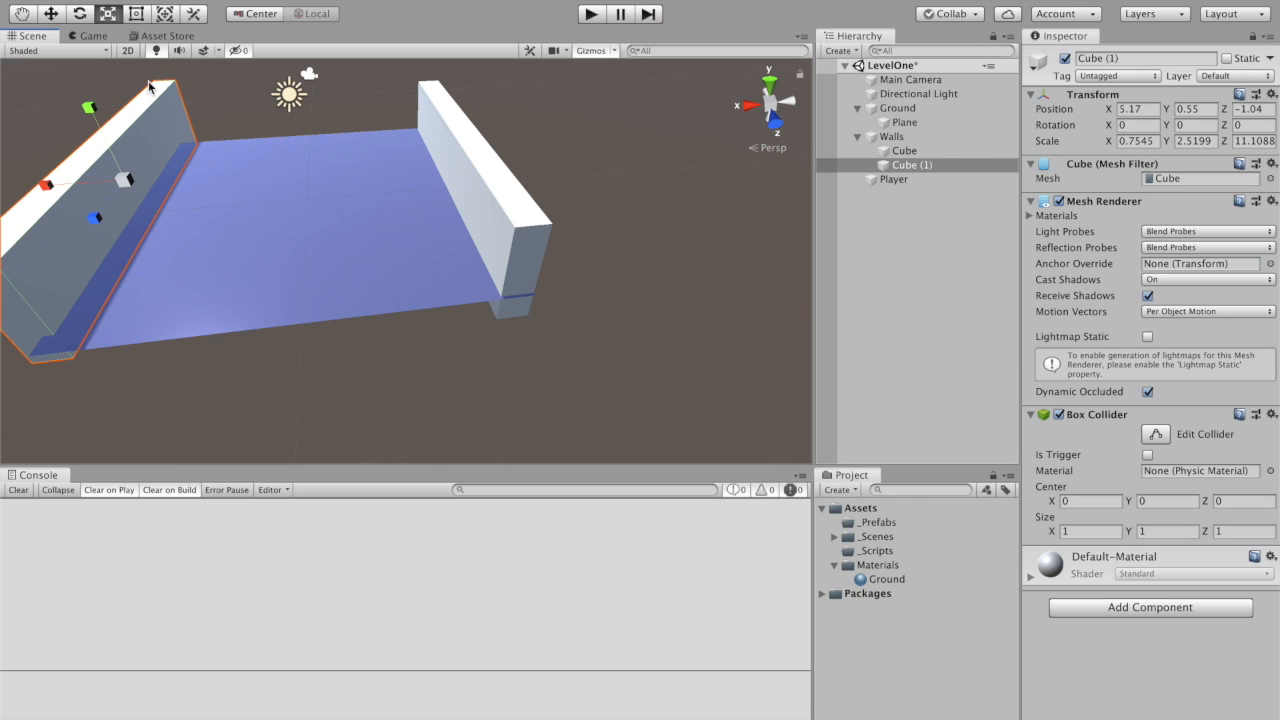
click(527, 220)
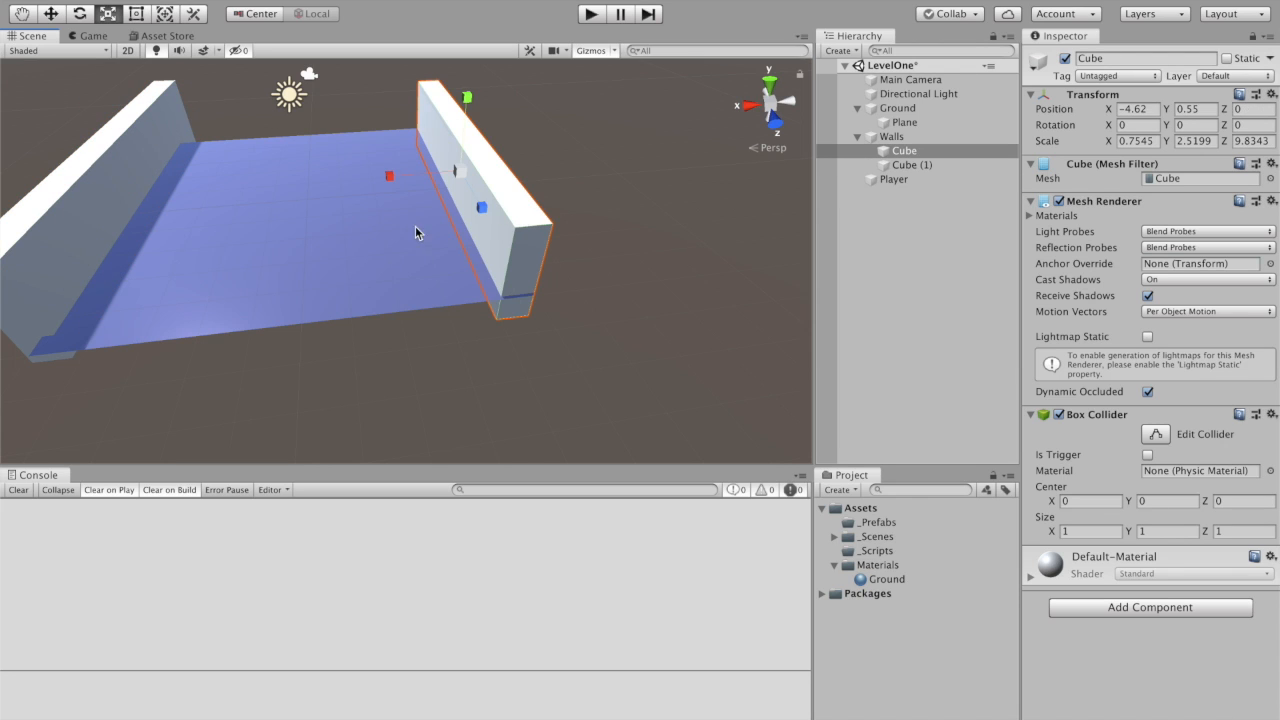
drag(486, 208, 494, 203)
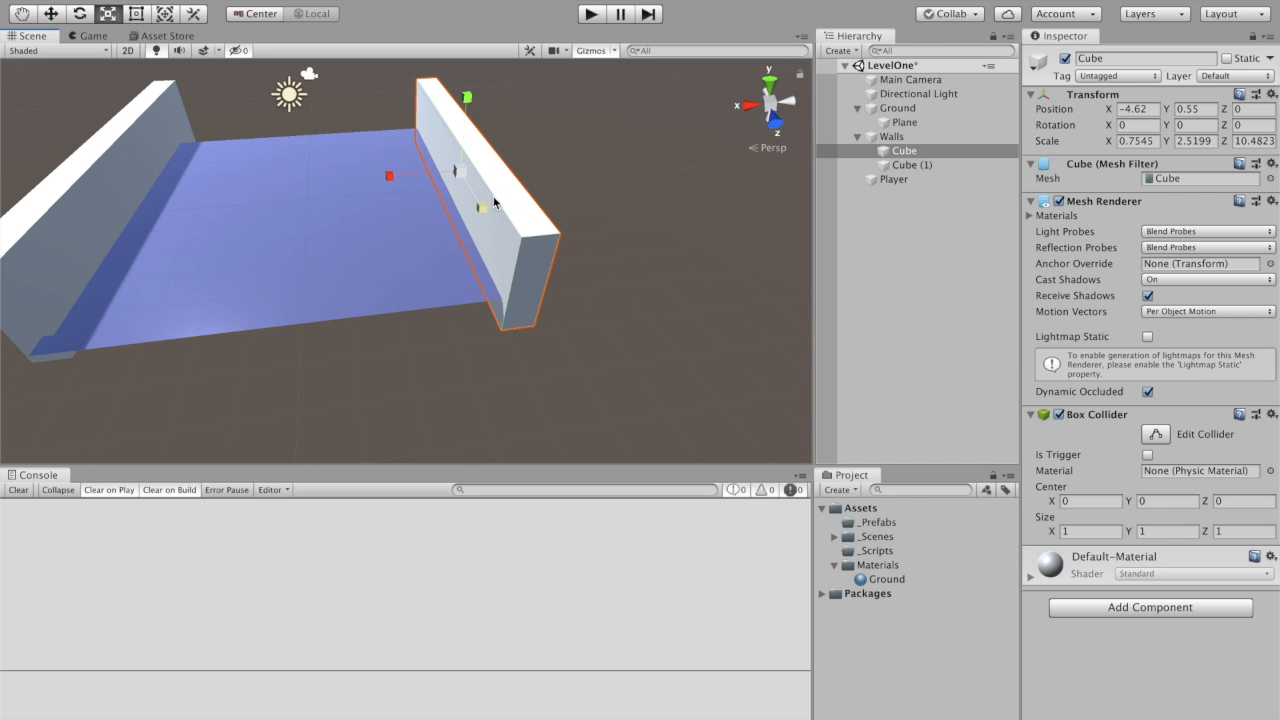
click(50, 14)
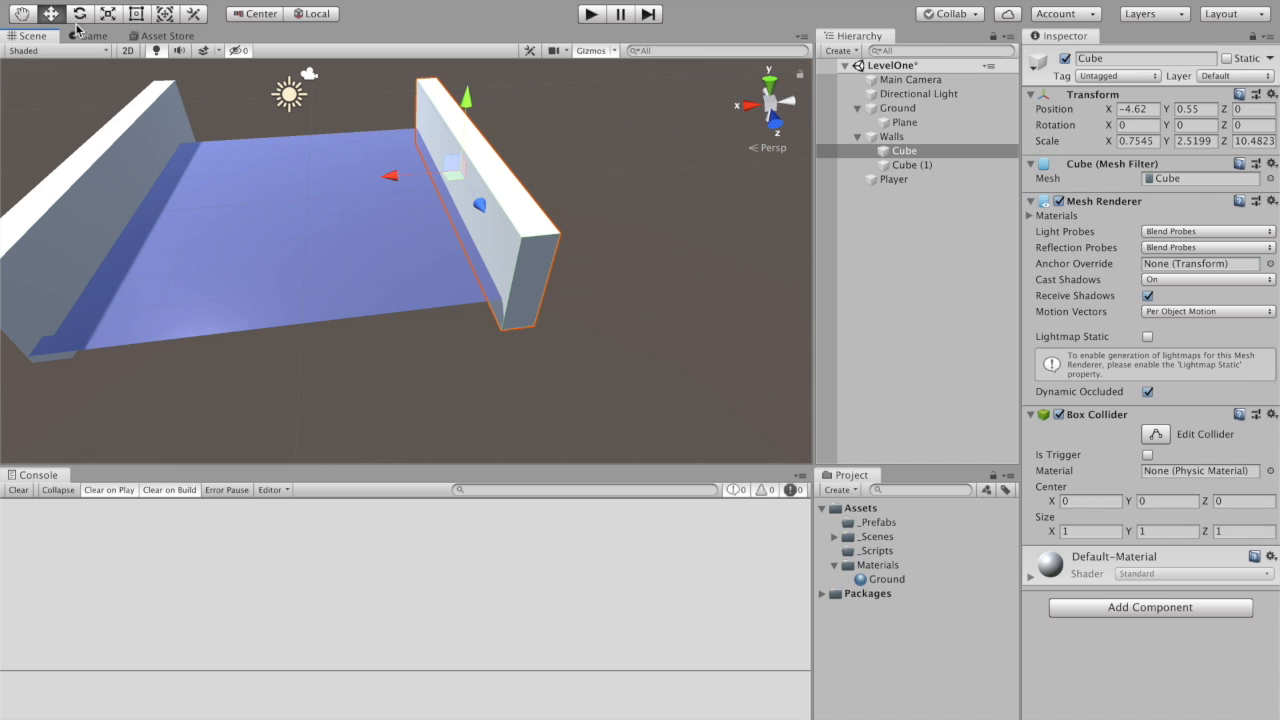
Rename the original Cube under Walls as OuterWall.
click(895, 150)
click(909, 150)
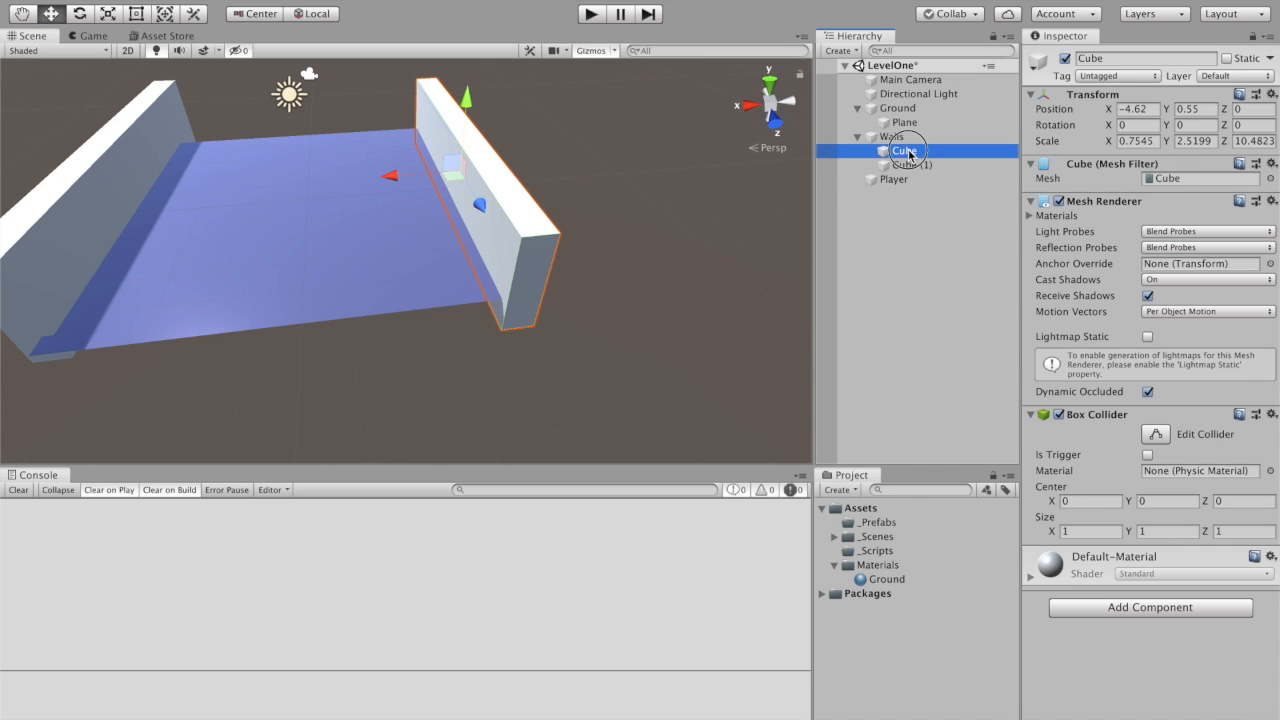
click(913, 153)
drag(913, 151, 891, 157)
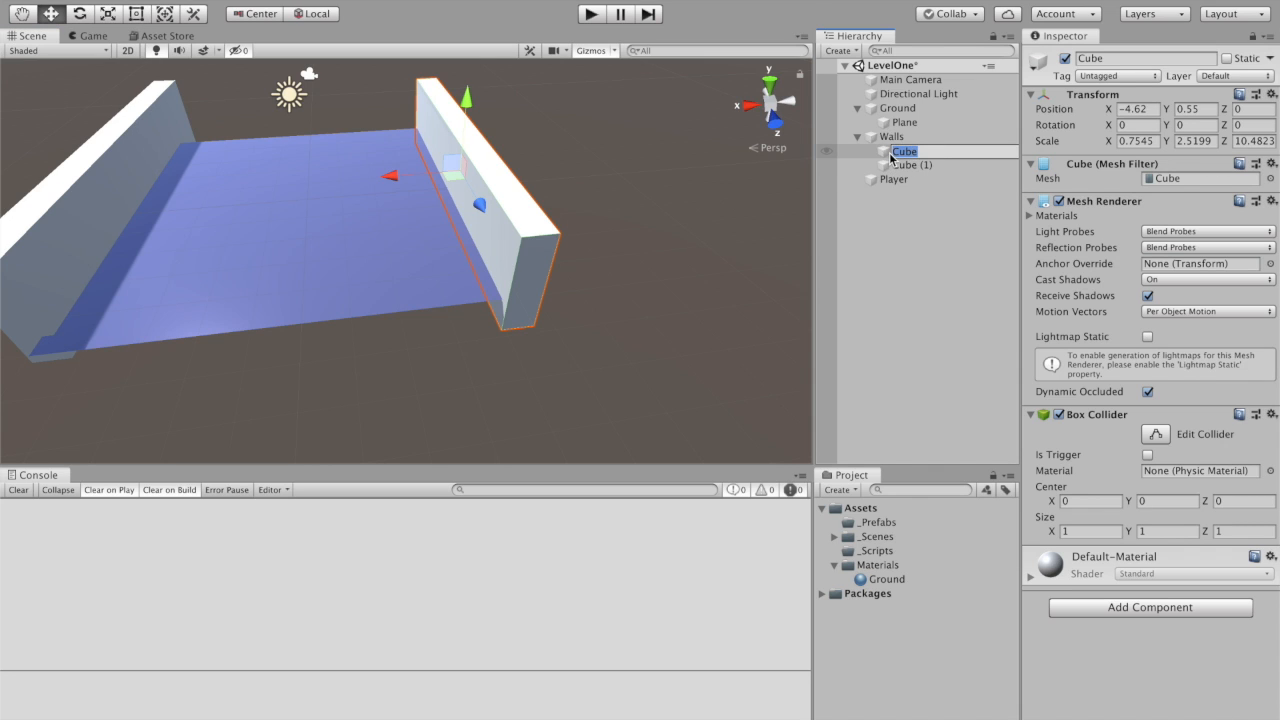
text(OuterWall)
key(Return)
Rename the duplicated Cube (1) under Walls as OuterWall(2).
click(910, 165)
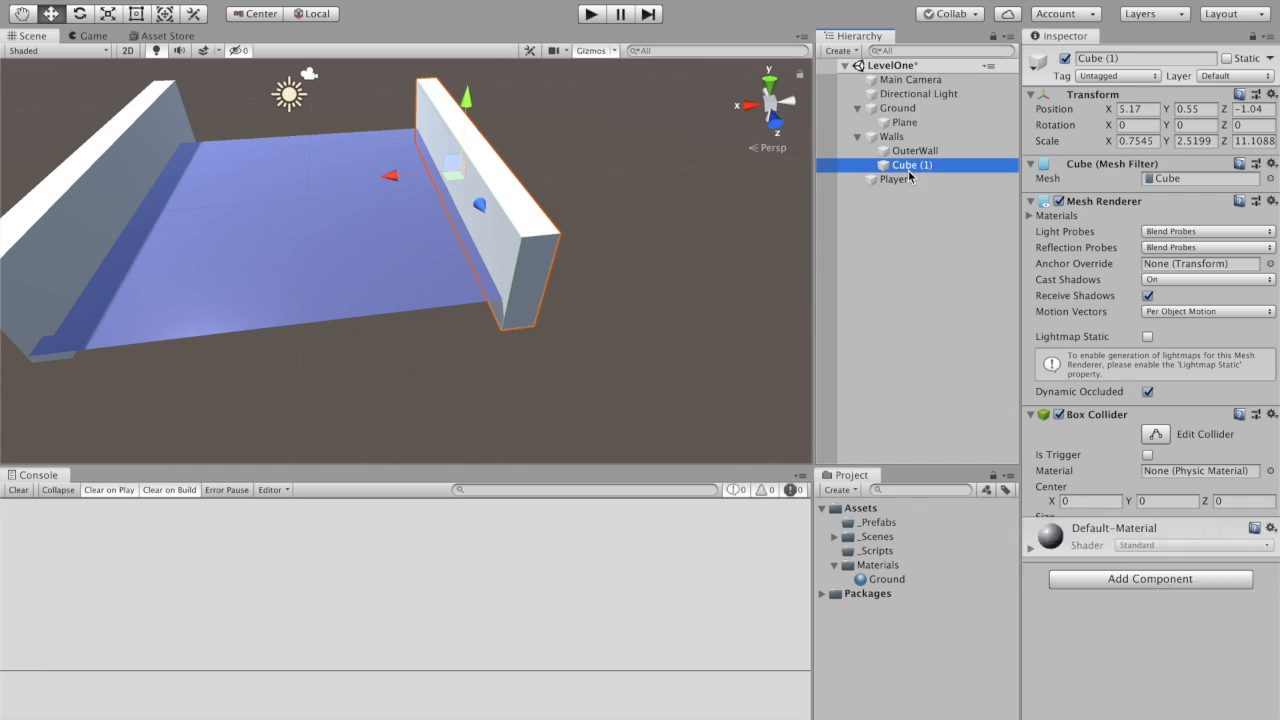
double_click(913, 166)
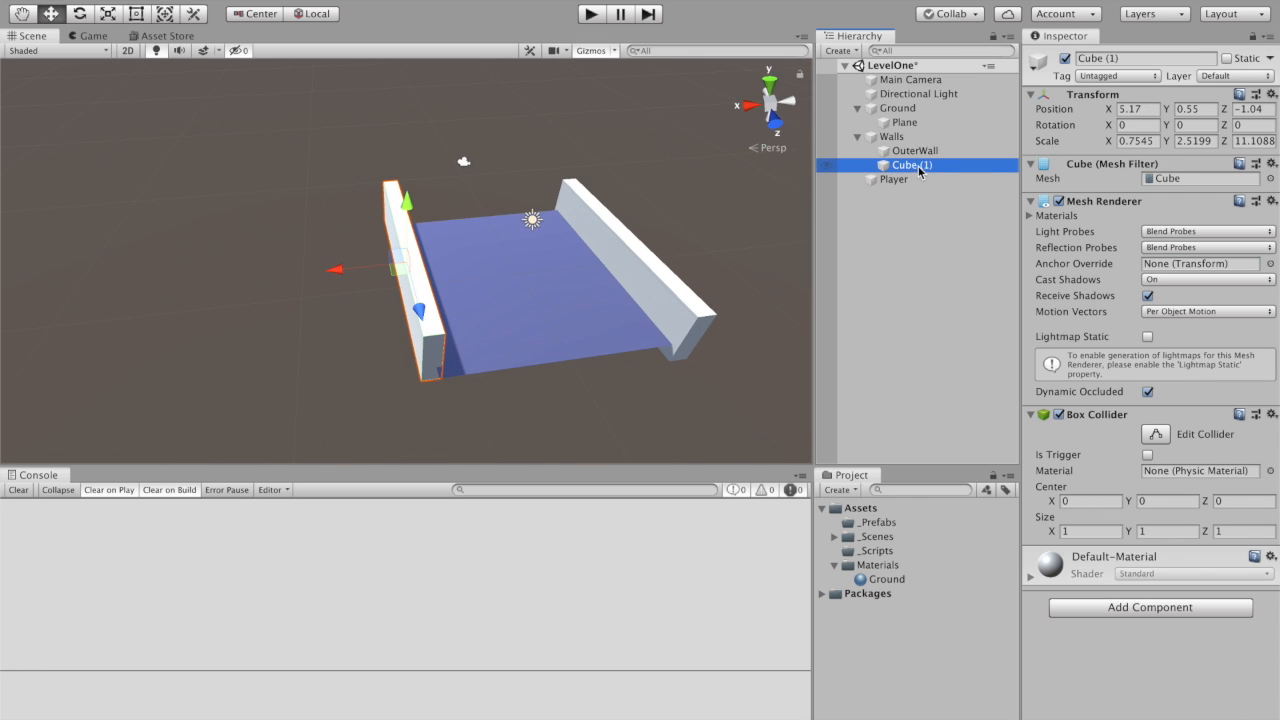
click(915, 166)
text(Out)
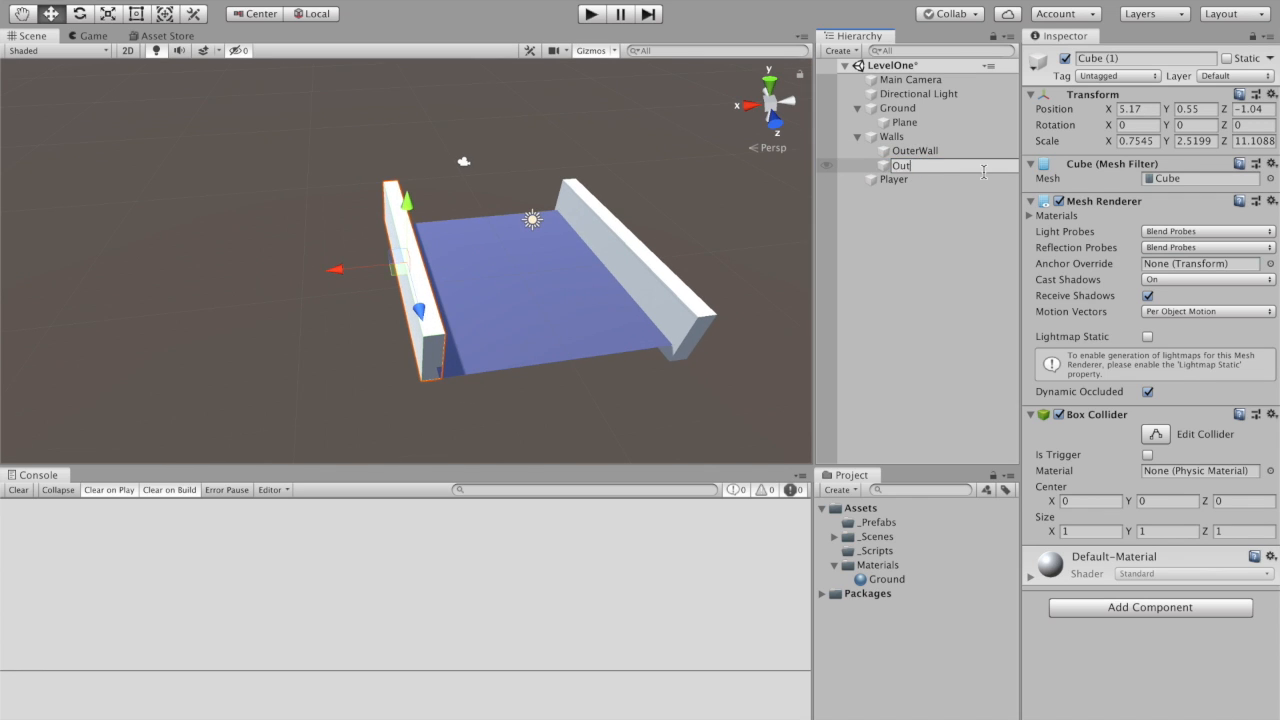
text(erWall(2))
click(934, 152)
Duplicate OuterWall(2) and rename the copy OuterWall (3).
click(938, 167)
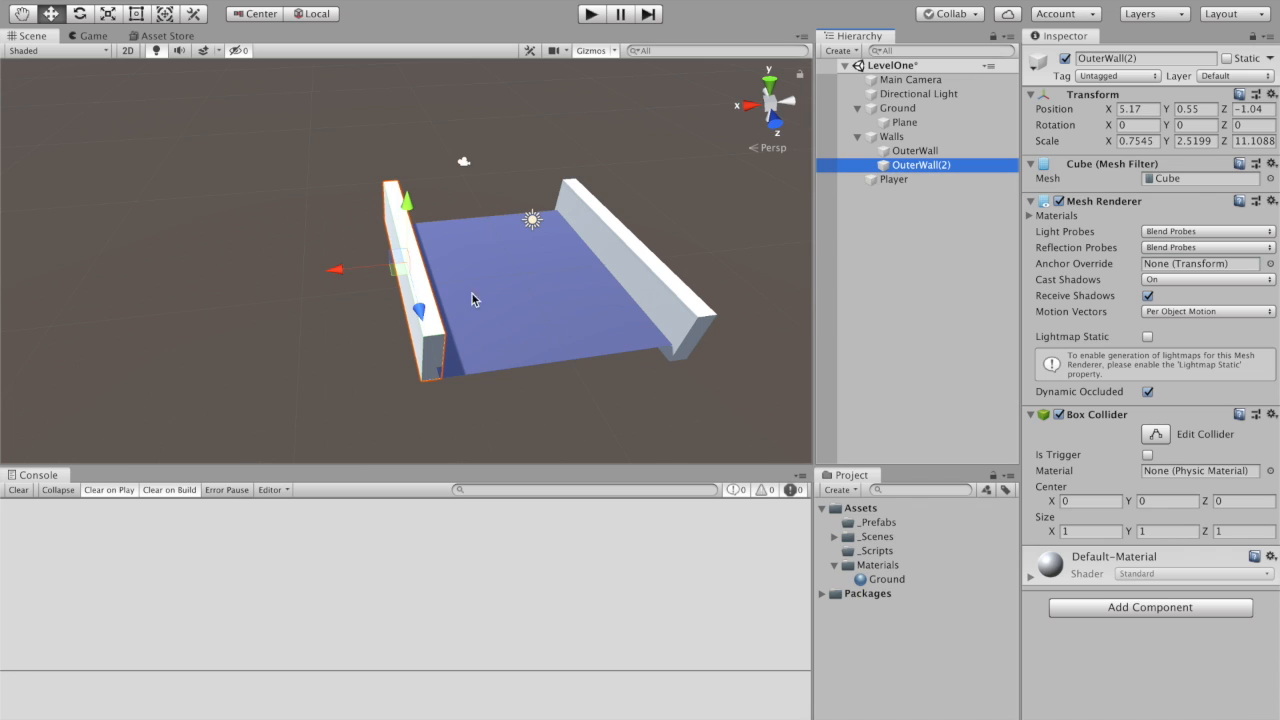
key(ctrl+d)
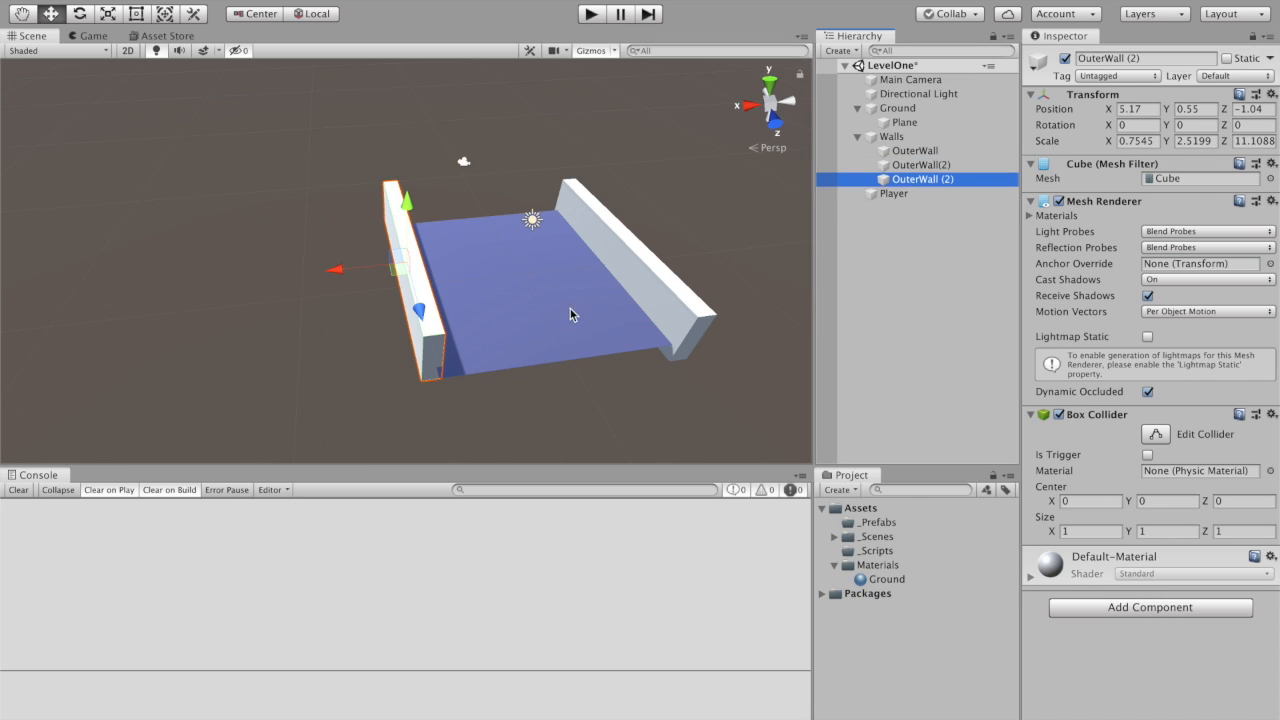
click(950, 180)
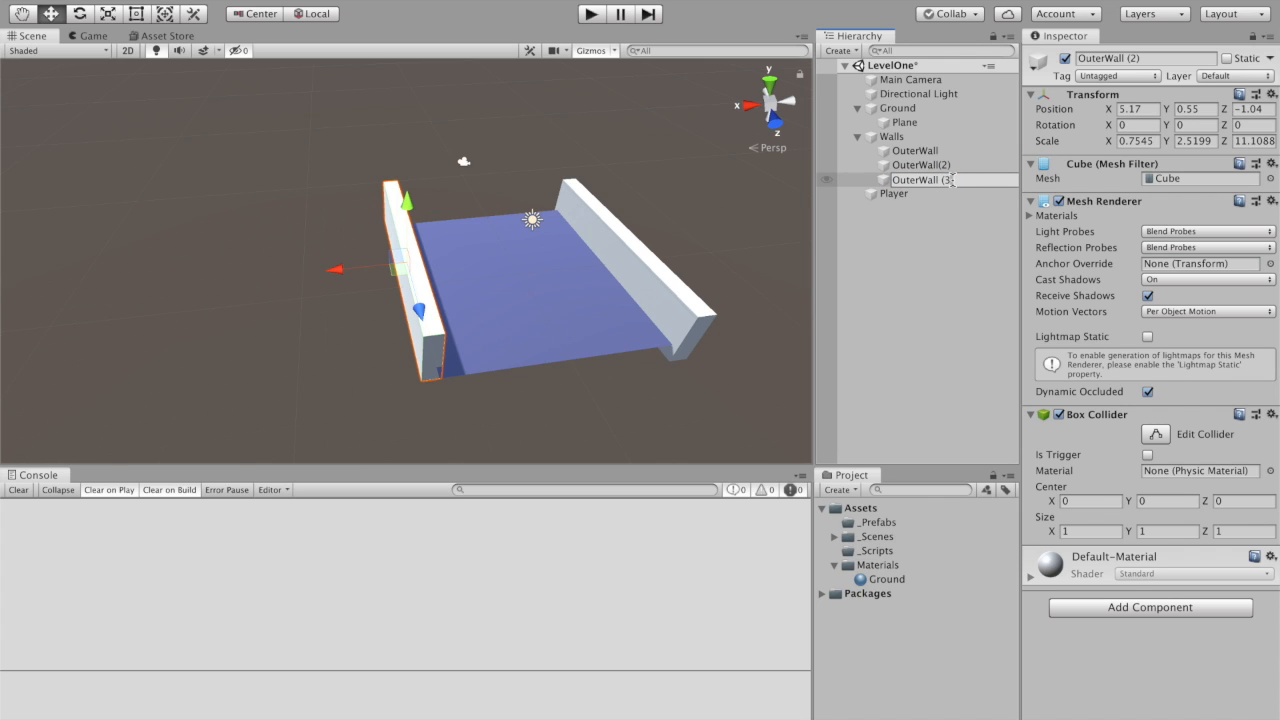
click(926, 196)
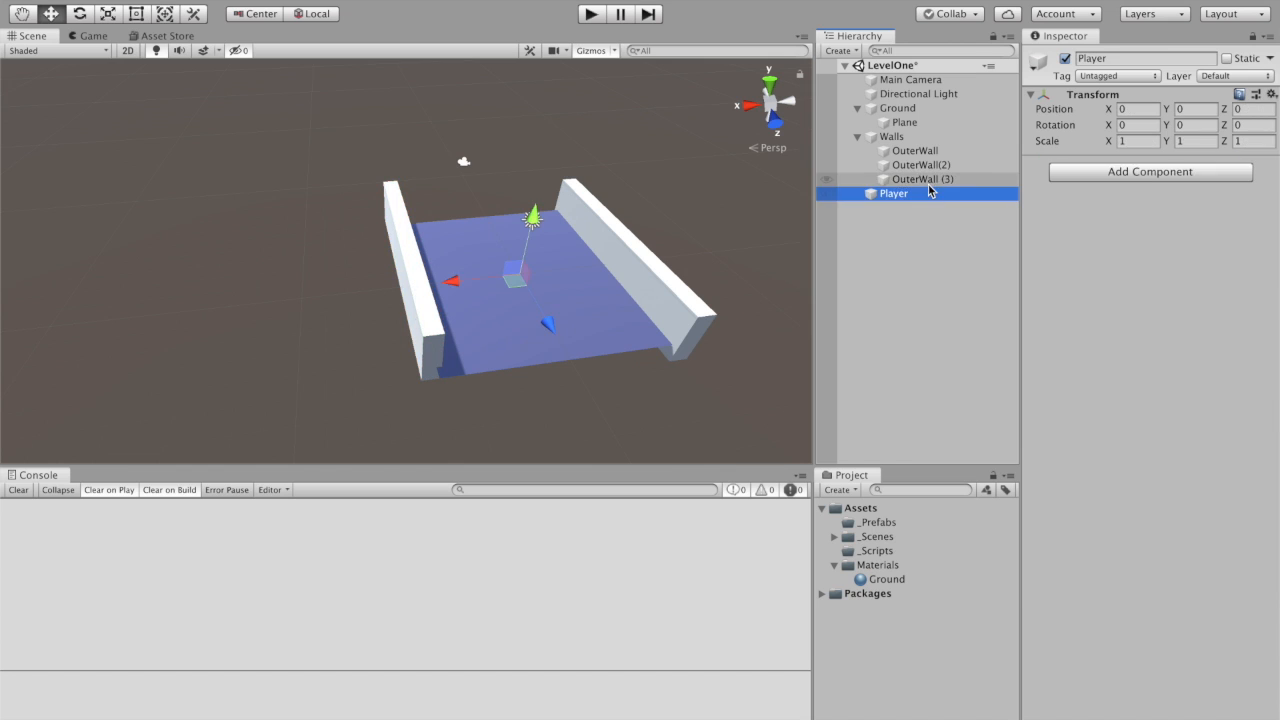
Move OuterWall (3) off OuterWall(2) to the middle of the ground, at about X -1.03, Z -0.44.
drag(336, 272, 469, 272)
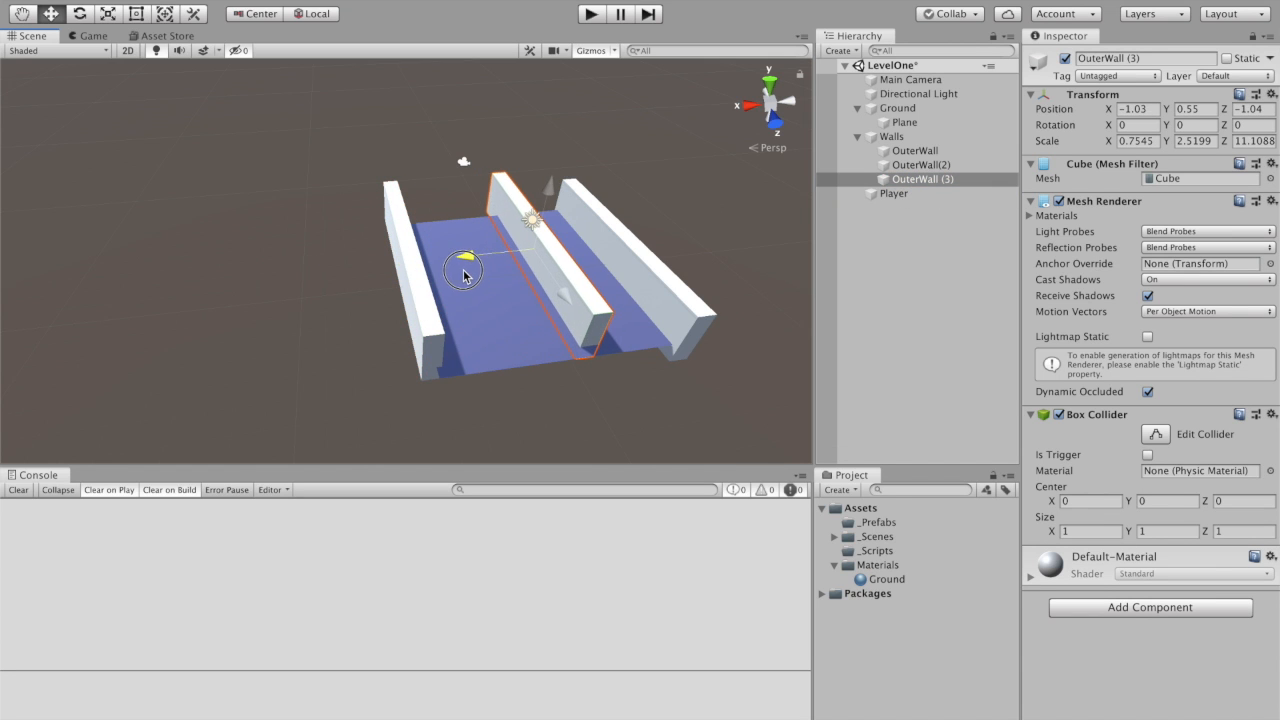
drag(566, 296, 572, 310)
Try rotating OuterWall (3) by 90 degrees about the Y, X and Z axes in turn.
click(80, 14)
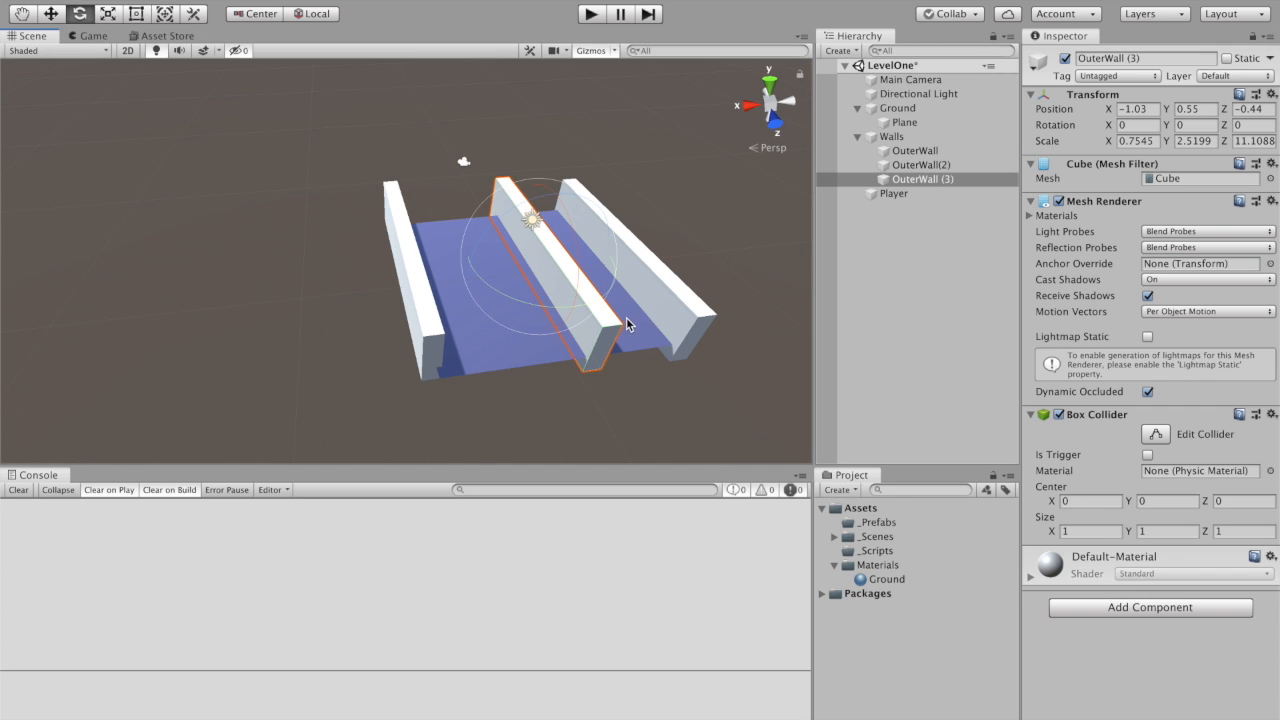
scroll(770, 347, up, 5)
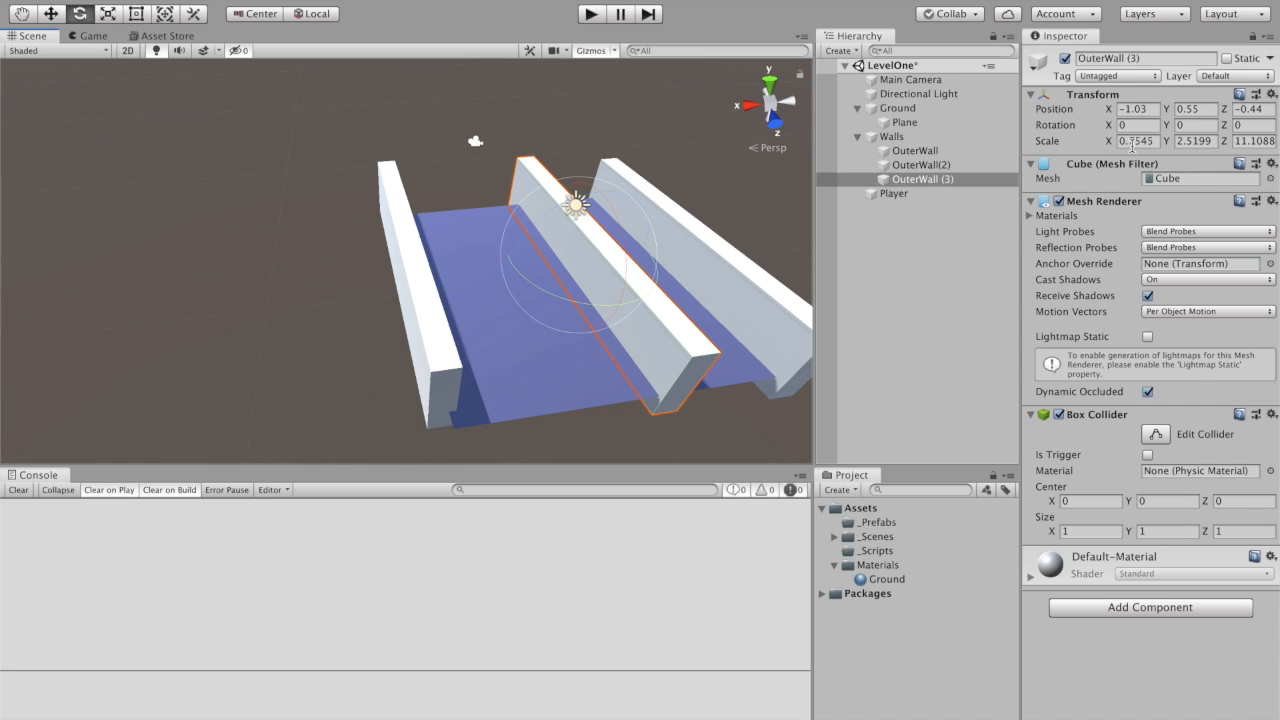
click(1193, 130)
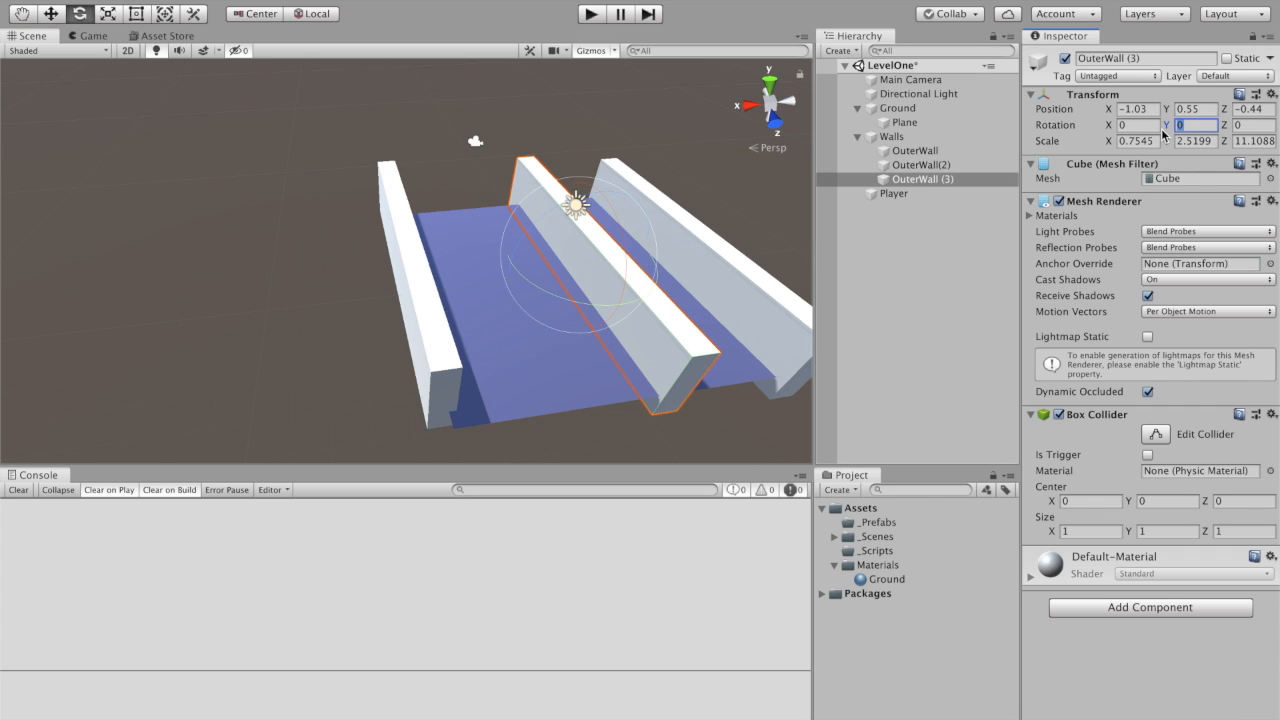
text(90)
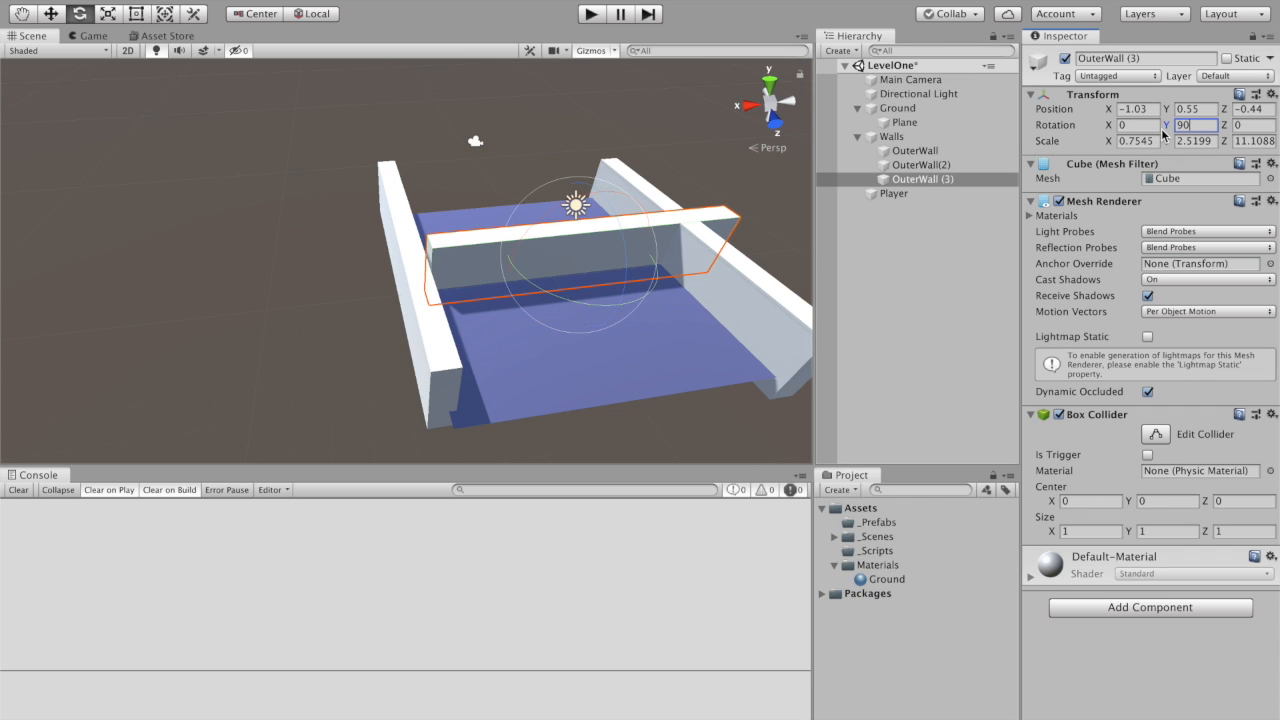
key(BackSpace)
key(BackSpace)
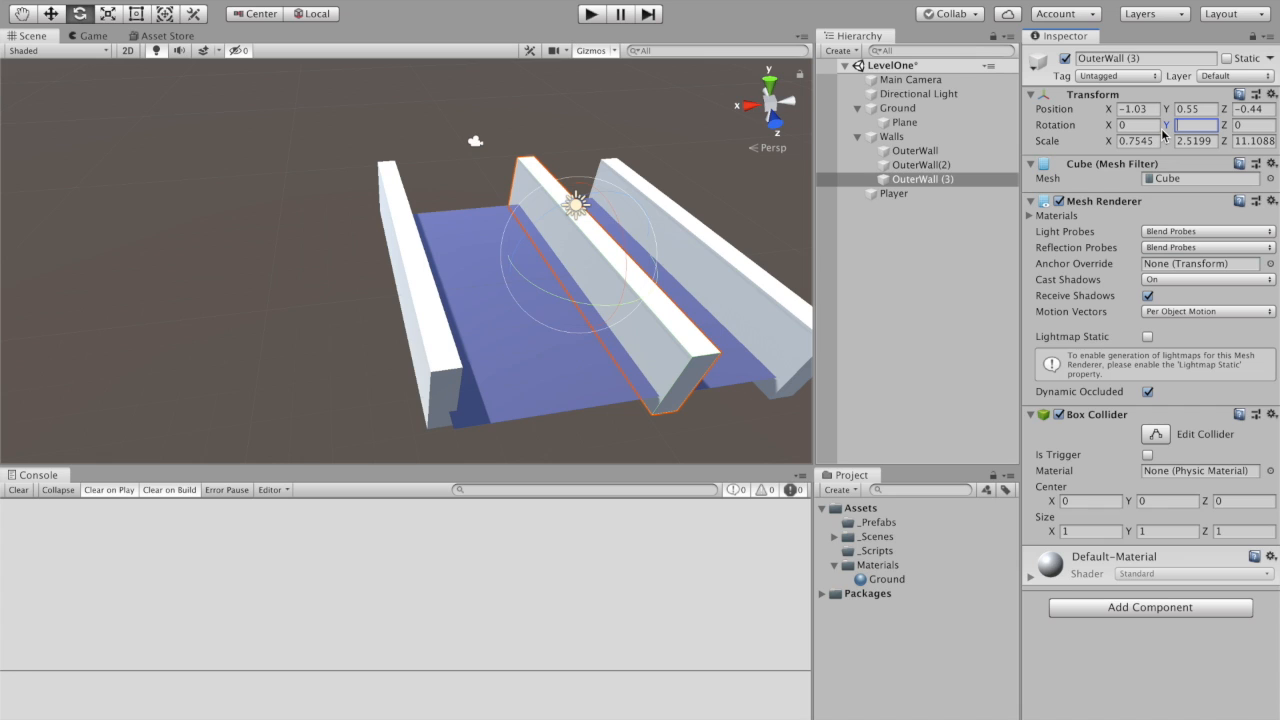
click(1151, 126)
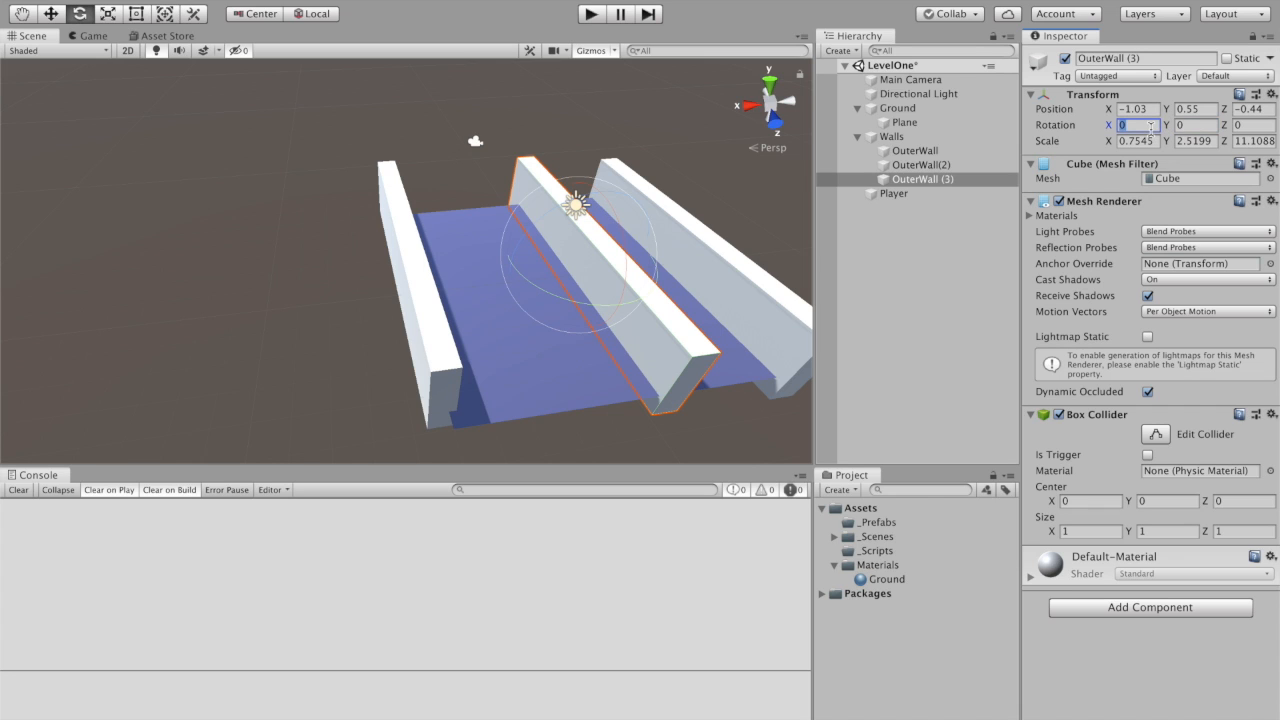
text(90)
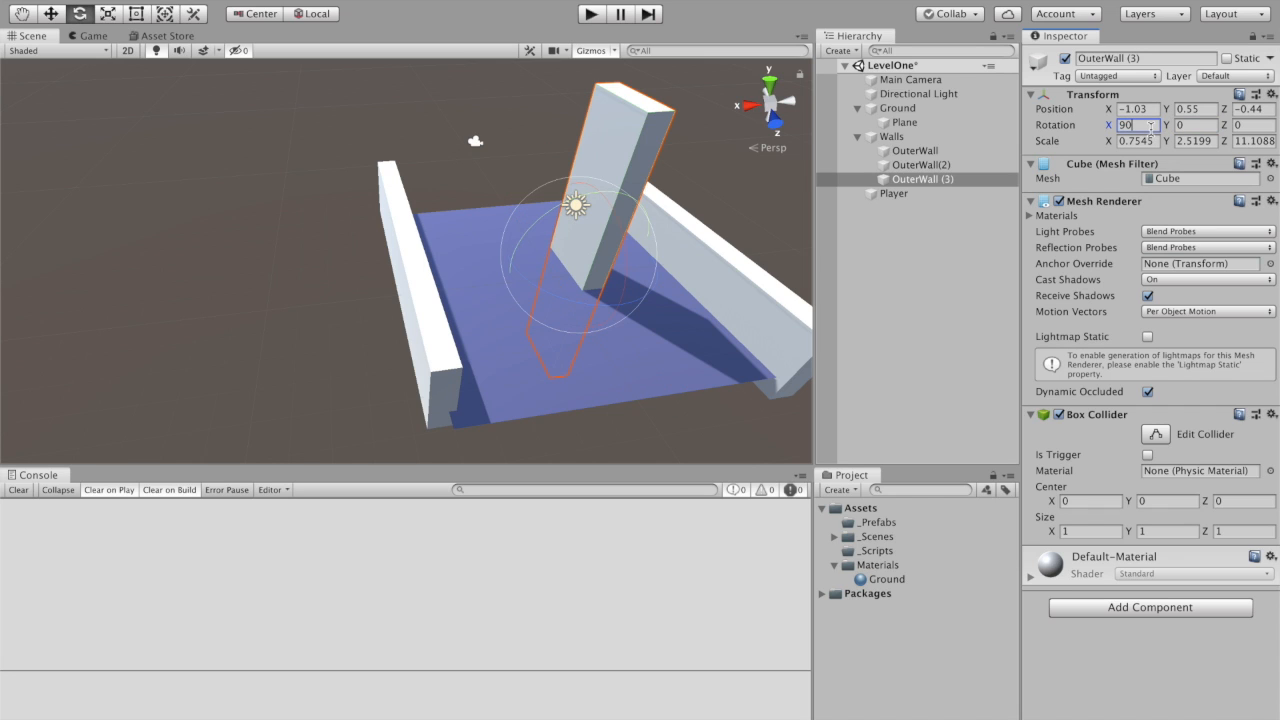
key(BackSpace)
key(BackSpace)
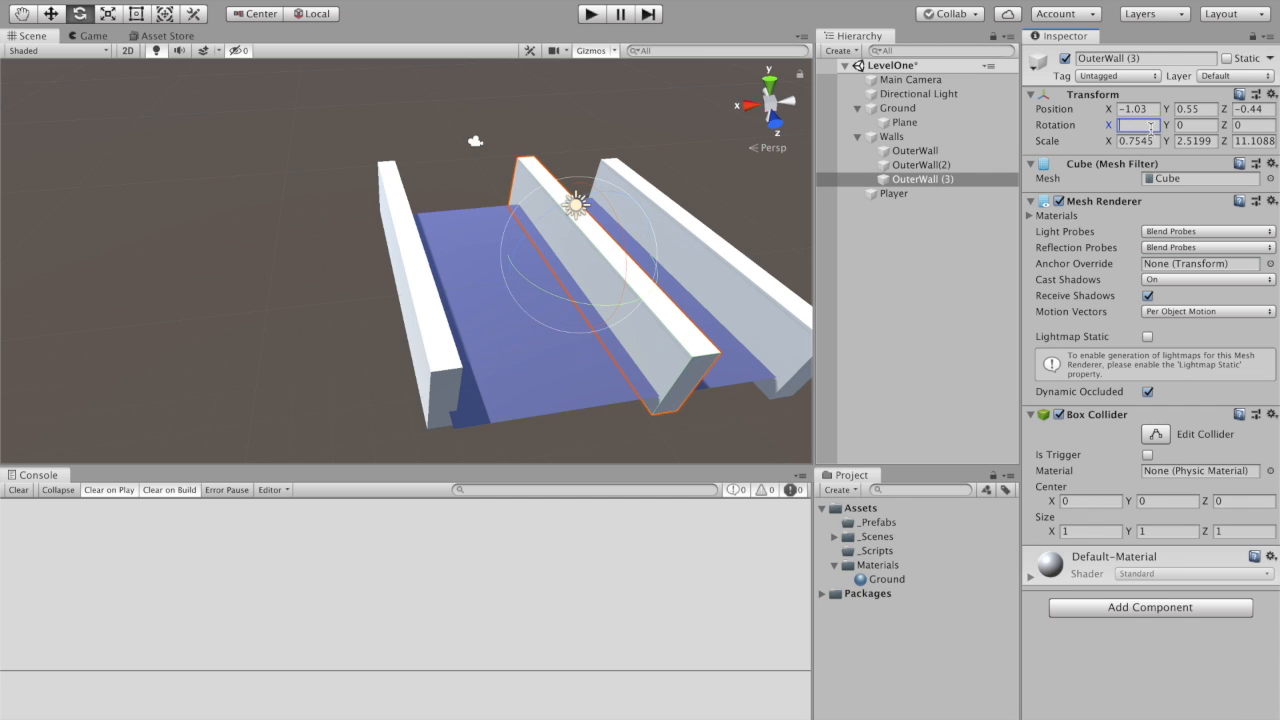
click(1249, 126)
text(90)
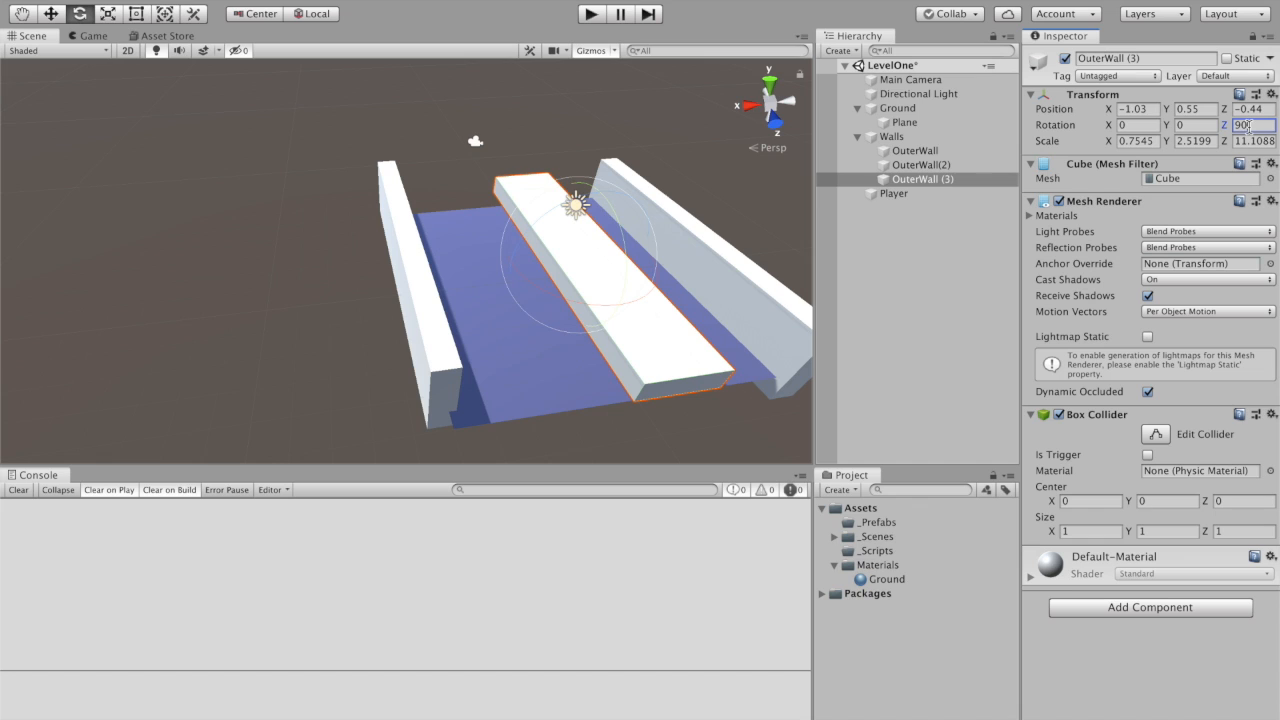
key(BackSpace)
key(BackSpace)
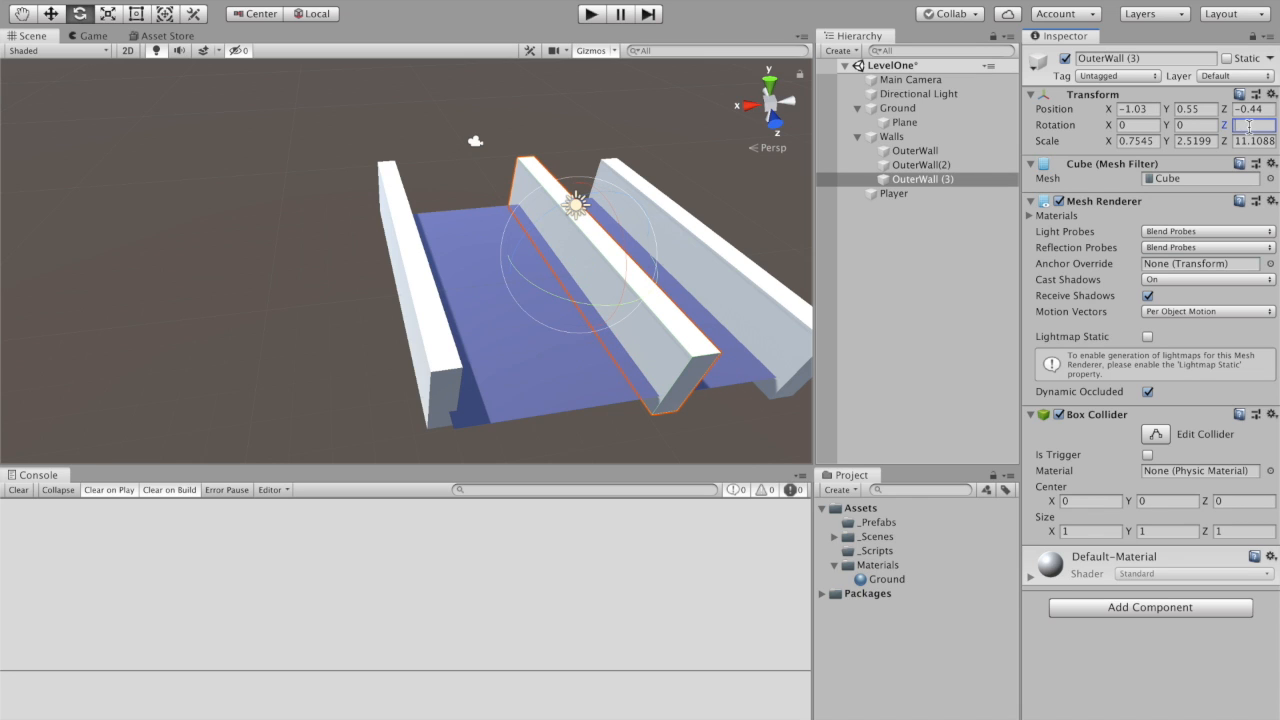
Set OuterWall (3)'s Y rotation to 90 and move it to the ground's near edge, about X 0.05, Z 4.38.
click(1189, 126)
text(90)
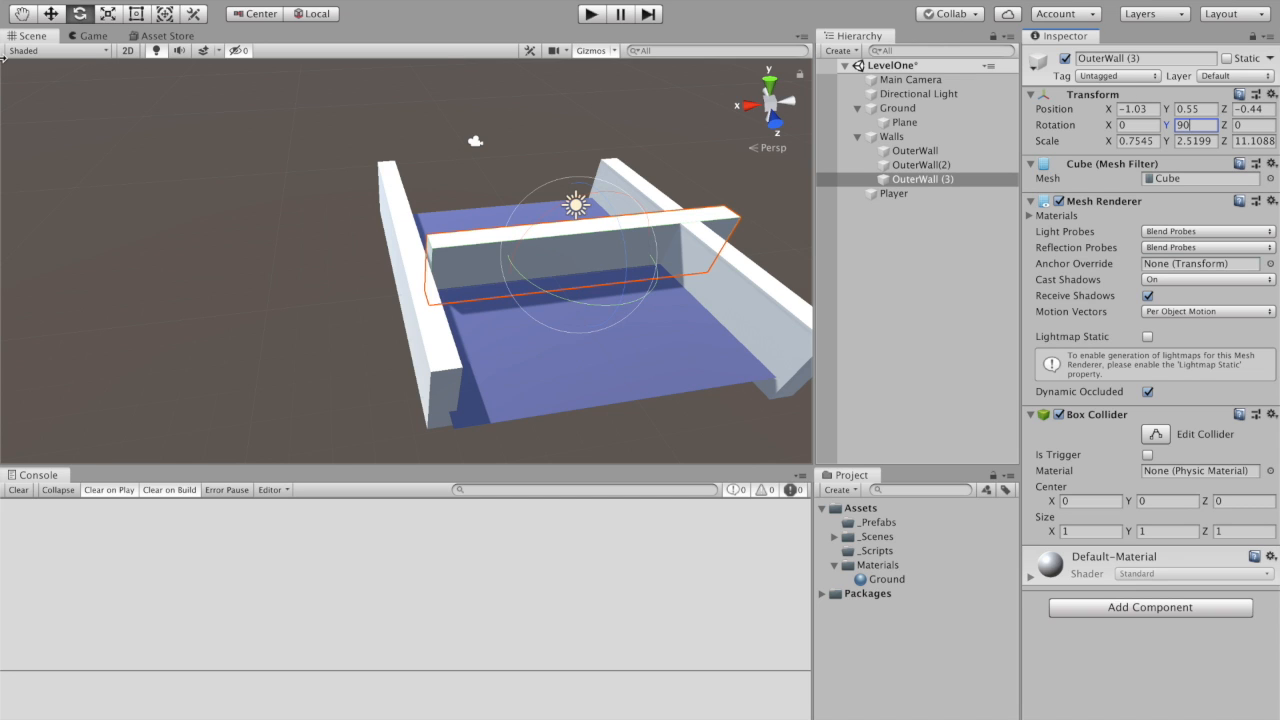
click(50, 13)
drag(541, 220, 575, 324)
drag(612, 367, 563, 374)
alt+drag(537, 263, 546, 332)
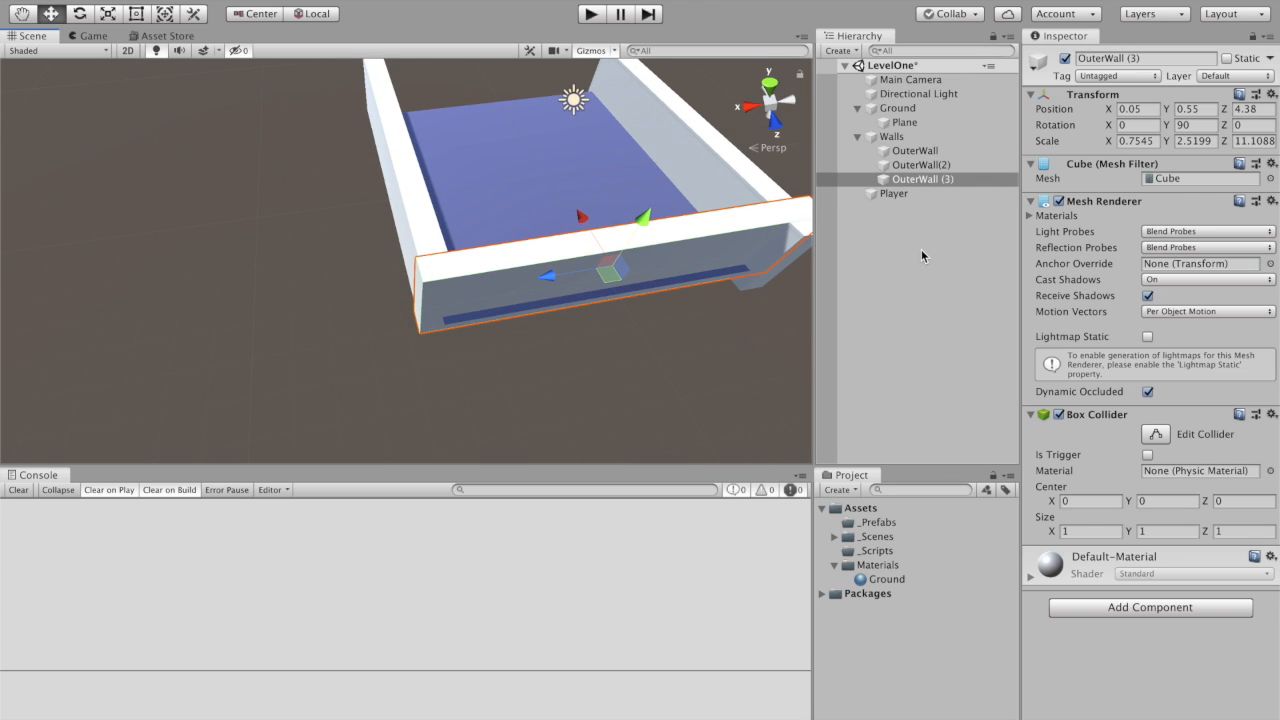
Duplicate OuterWall (3) and move the copy to the ground's far edge, at about Z -4.96.
key(ctrl+d)
drag(583, 222, 433, 2)
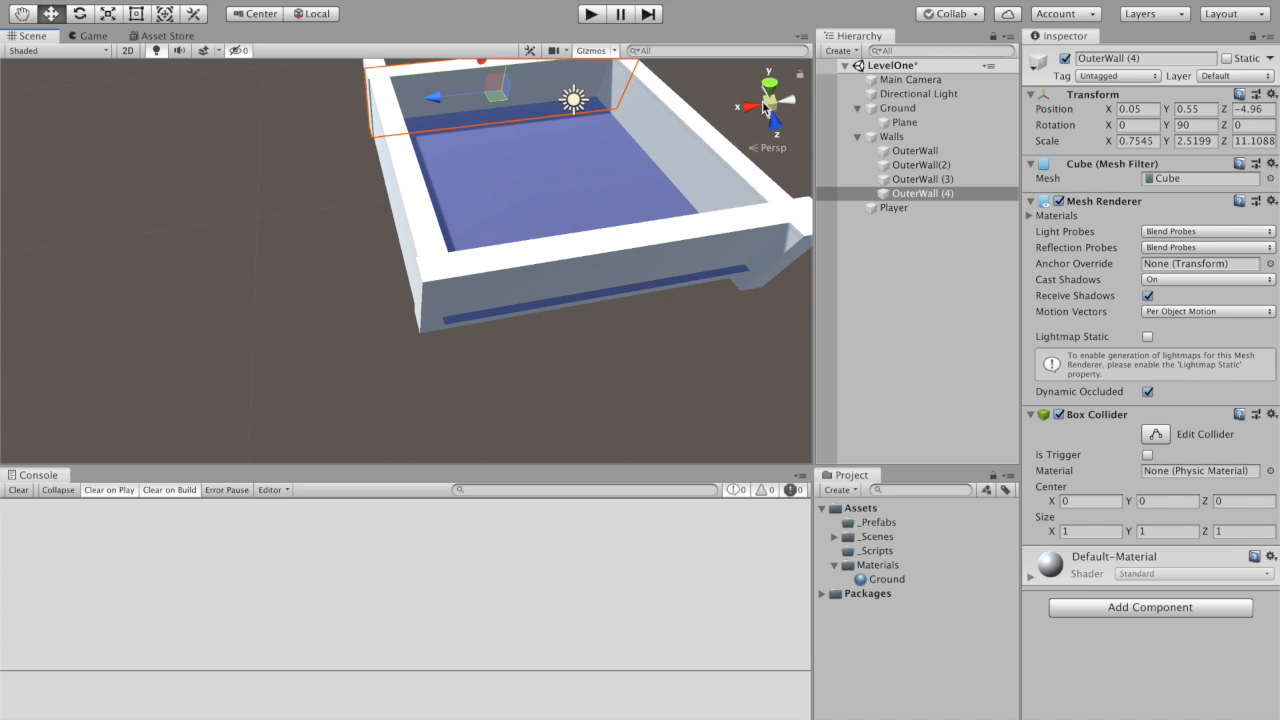
right_drag(742, 76, 727, 160)
click(24, 12)
drag(542, 158, 517, 269)
right_drag(517, 257, 544, 180)
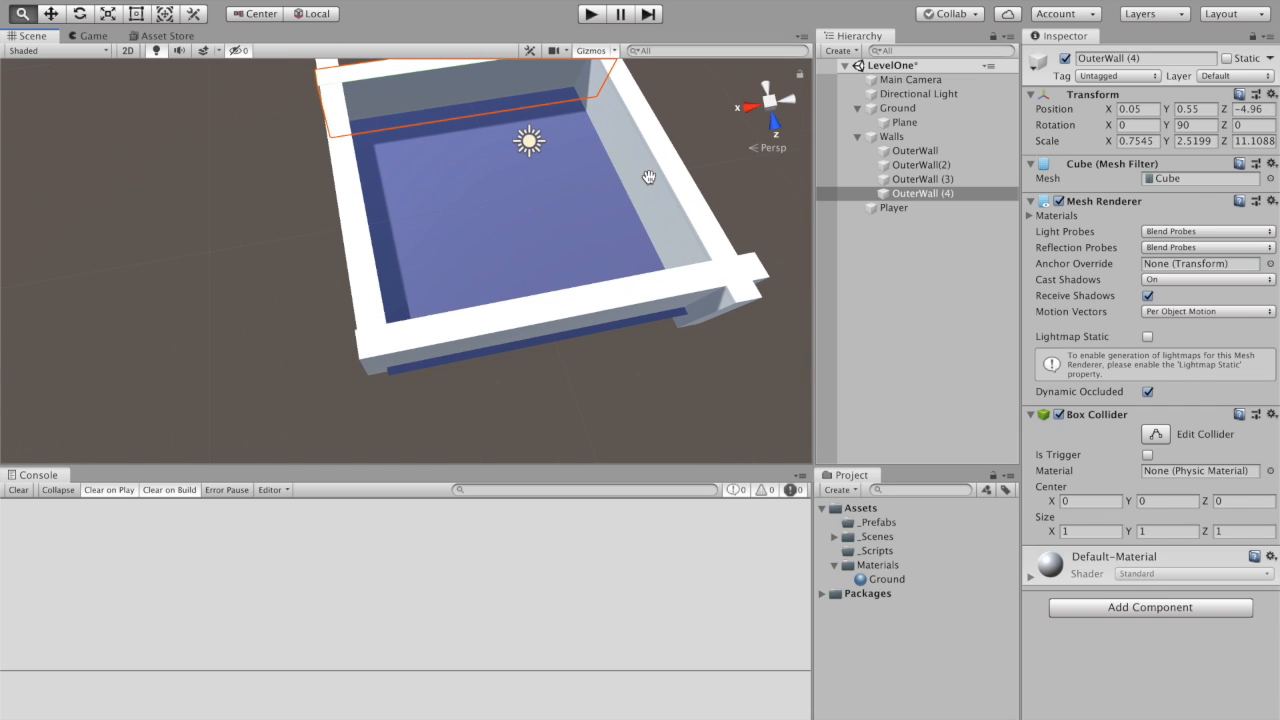
Create a new material named Wall in the Materials folder.
click(877, 566)
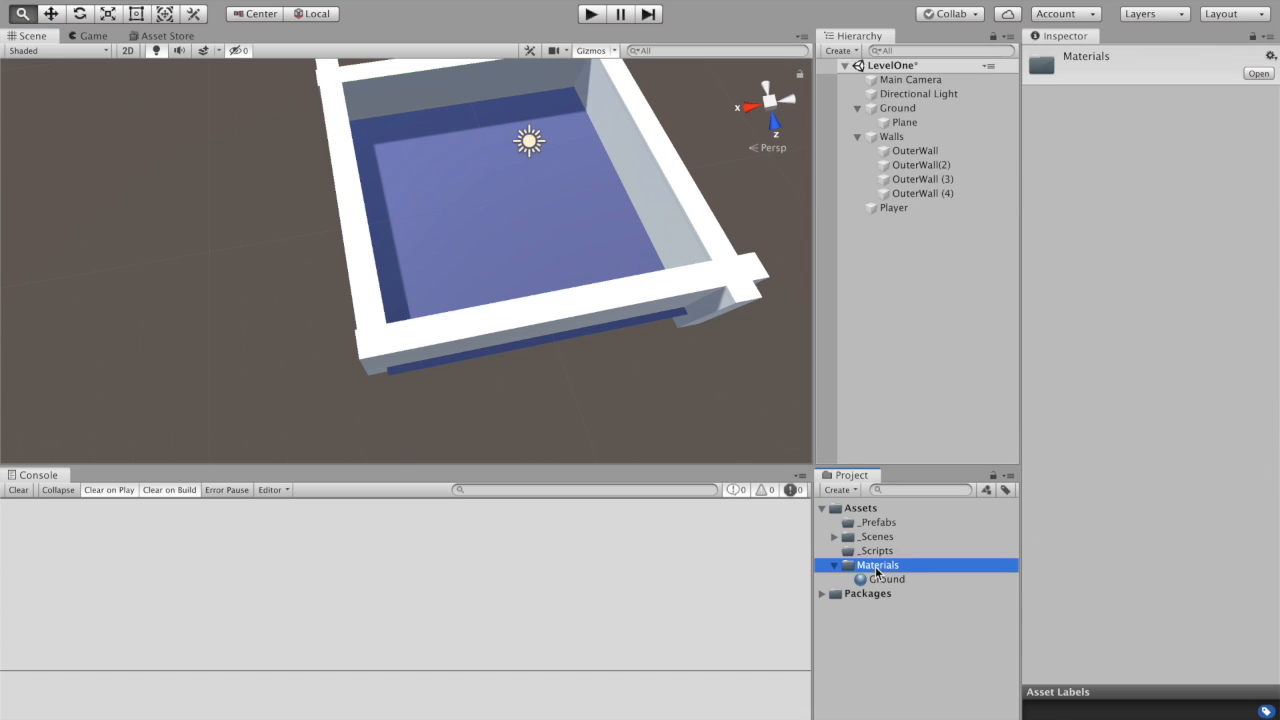
right_click(877, 570)
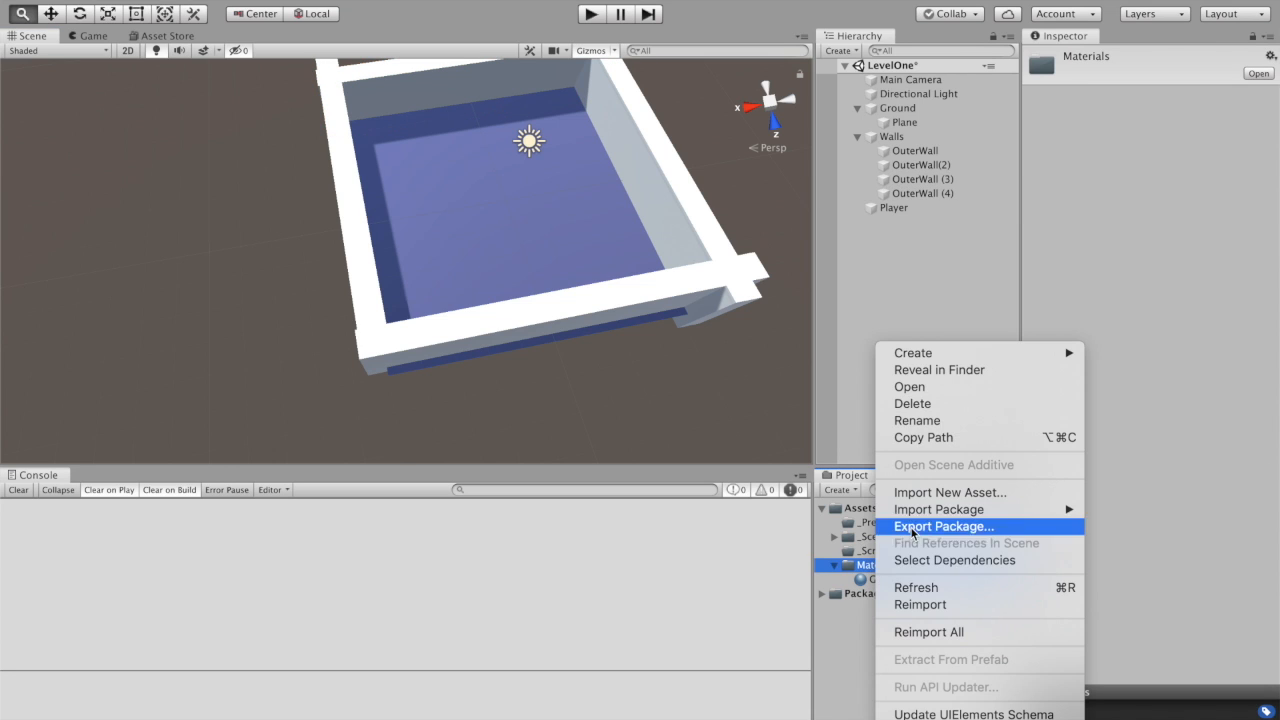
mouse_move(973, 357)
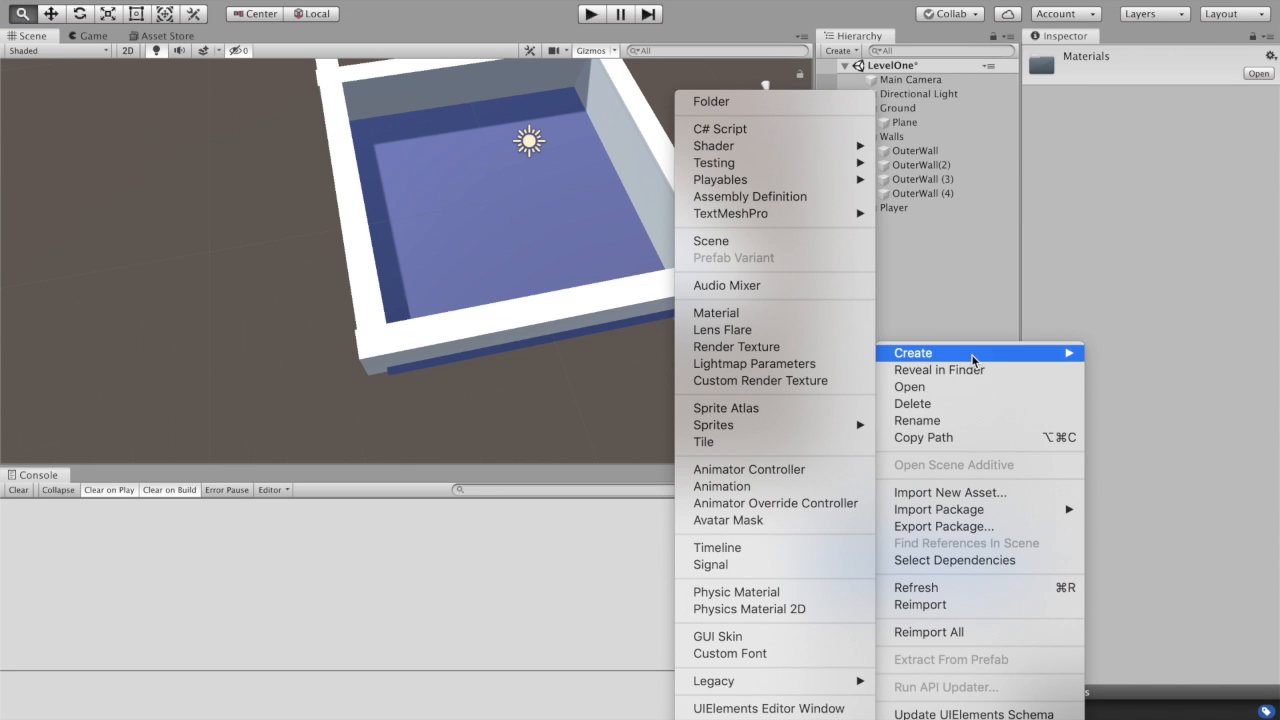
click(733, 313)
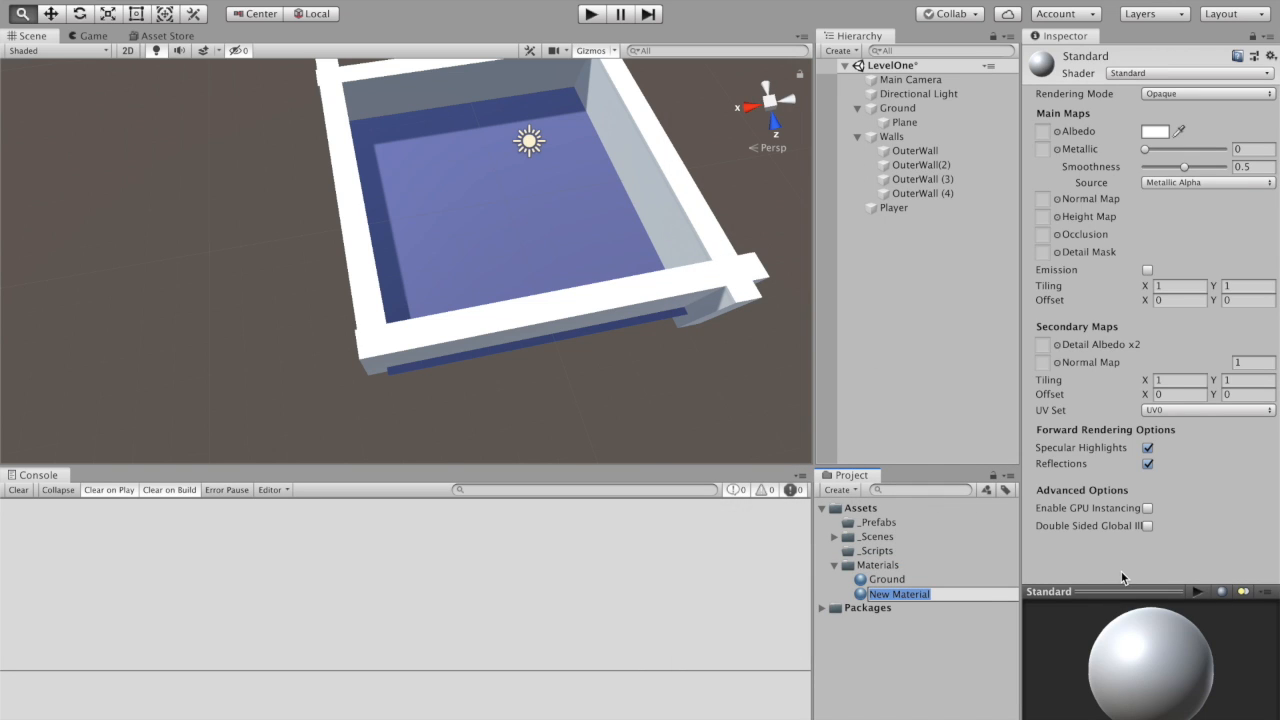
text(Wall)
key(Return)
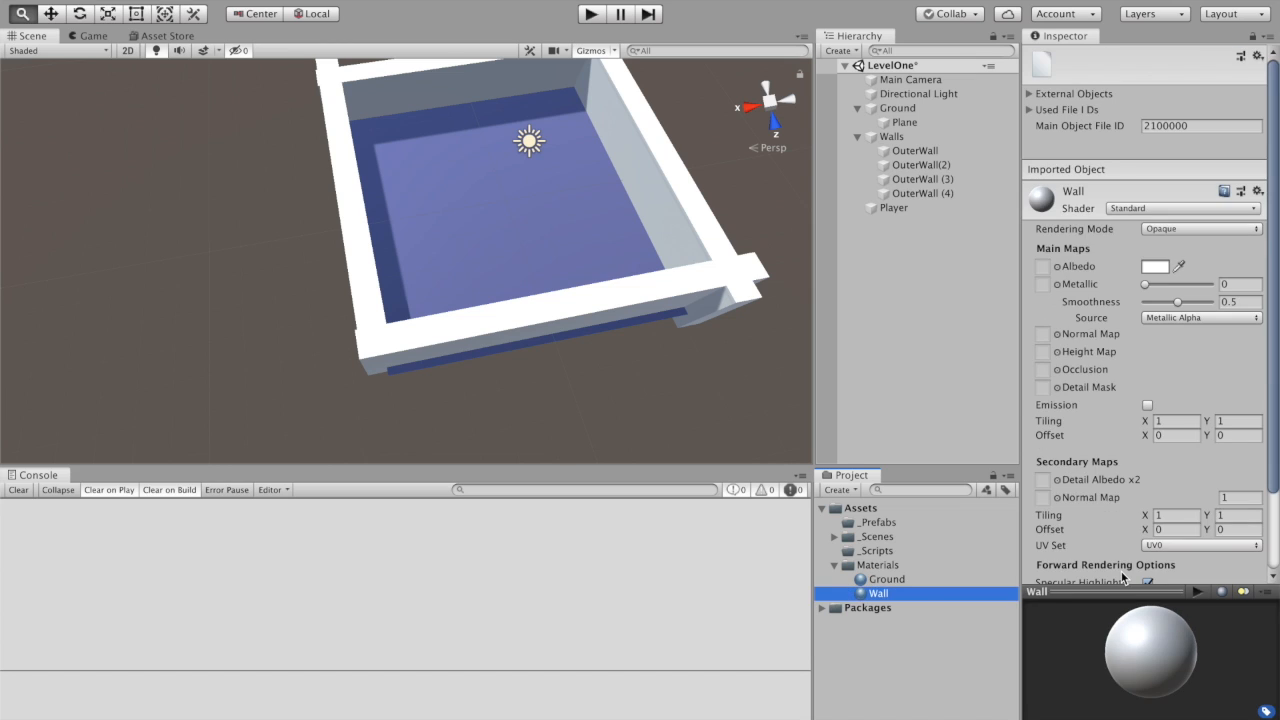
Rename the Ground material as GroundMat.
click(913, 579)
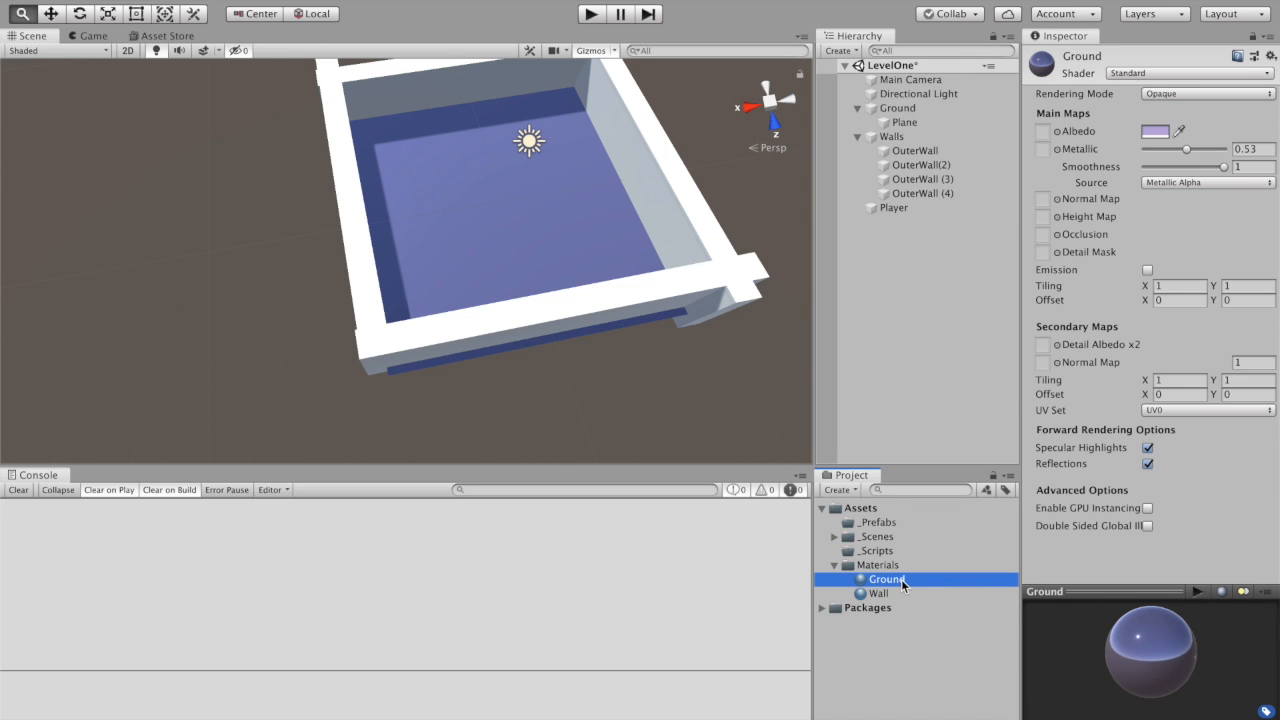
right_click(901, 579)
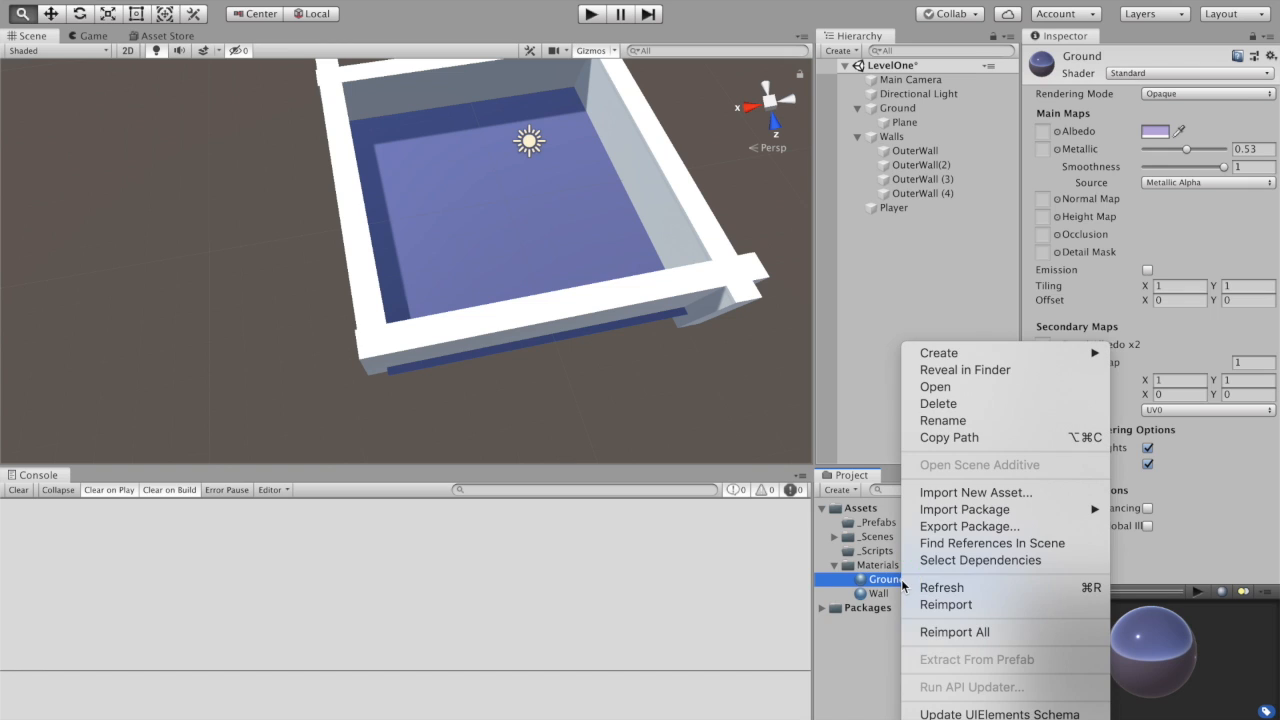
click(995, 424)
key(Right)
text(Mat)
key(Return)
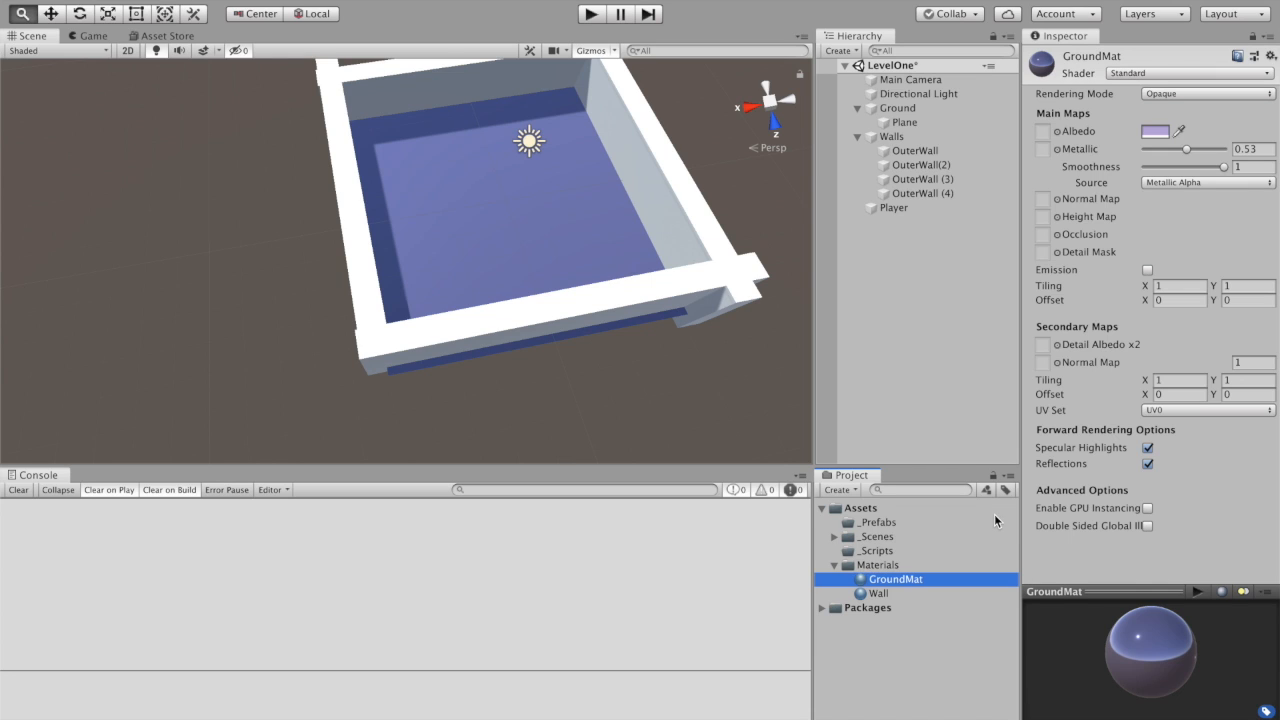
Rename the Wall material as WallMat.
click(880, 594)
click(880, 594)
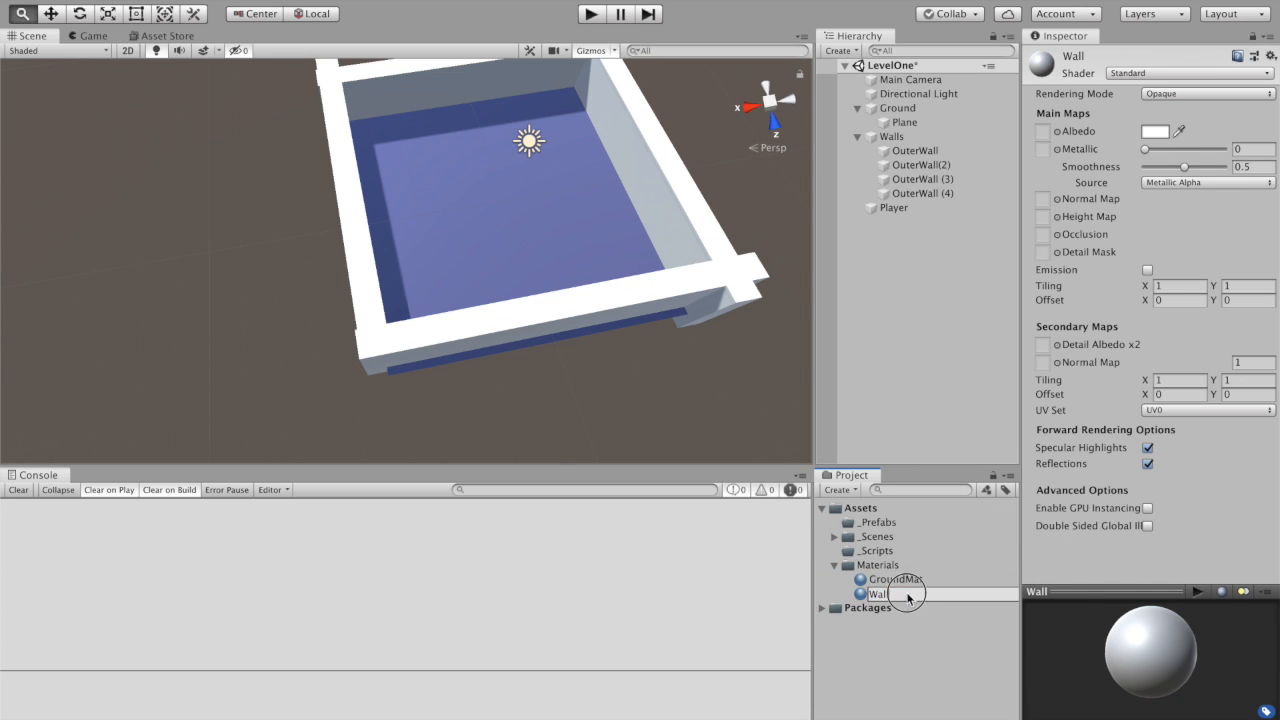
text(Mat)
key(Return)
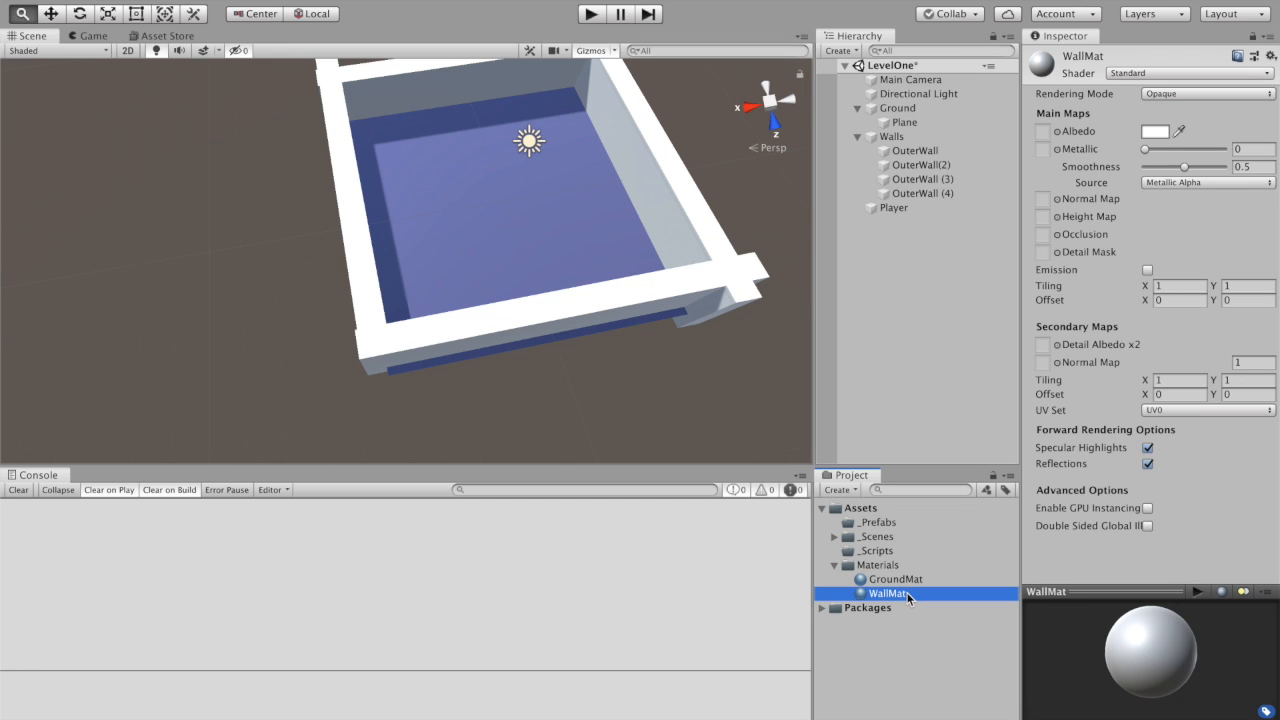
Switch to the Coolors palette in Google Chrome and copy the pale green color's hex code, D8FFDD.
click(1158, 132)
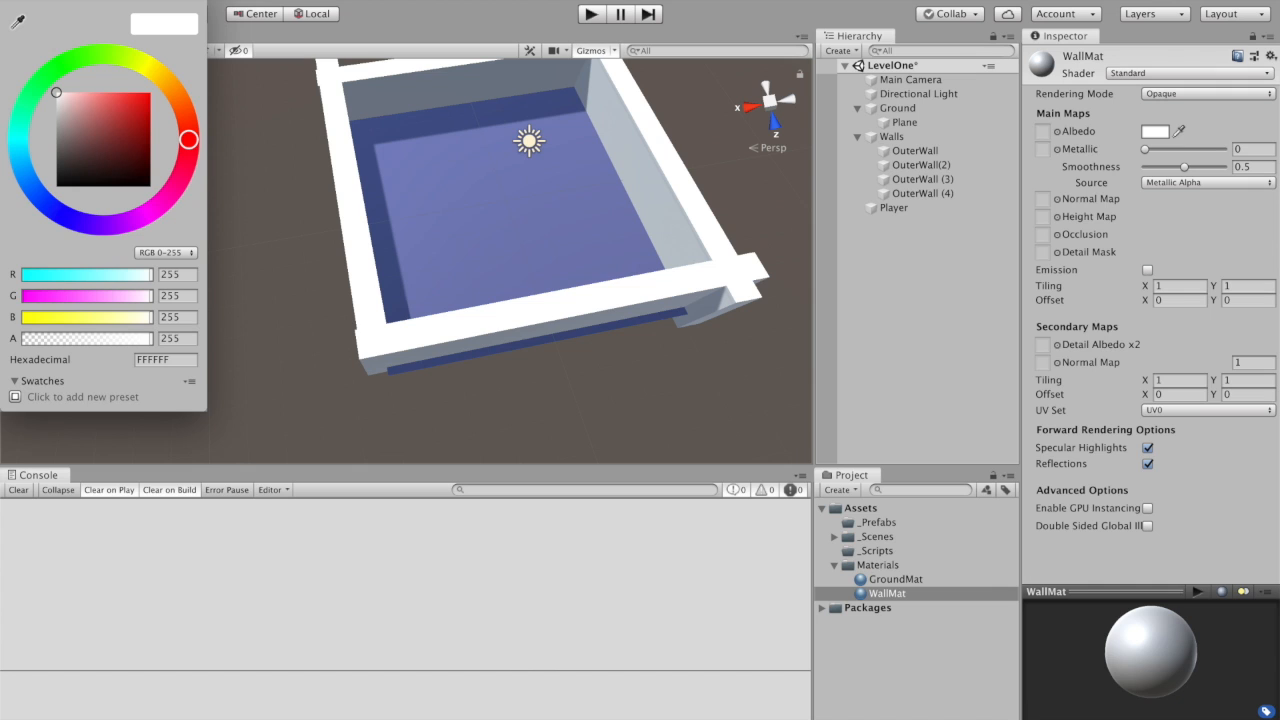
mouse_move(523, 714)
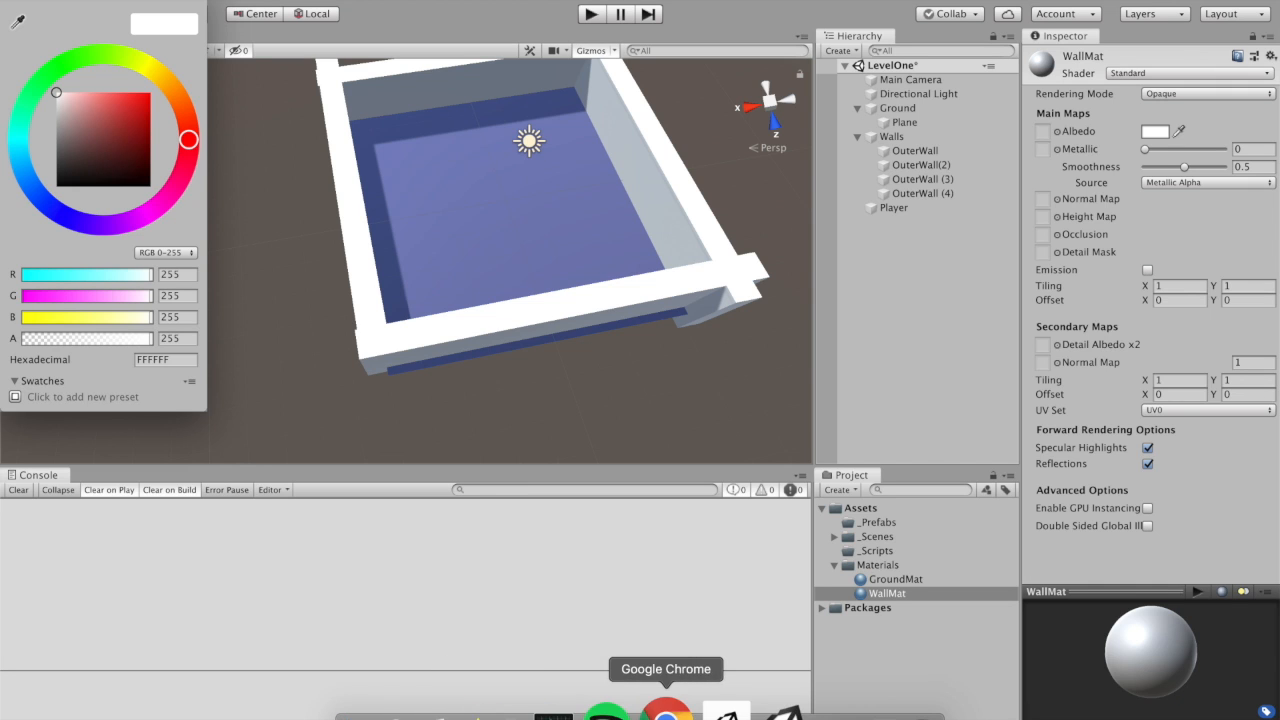
click(666, 712)
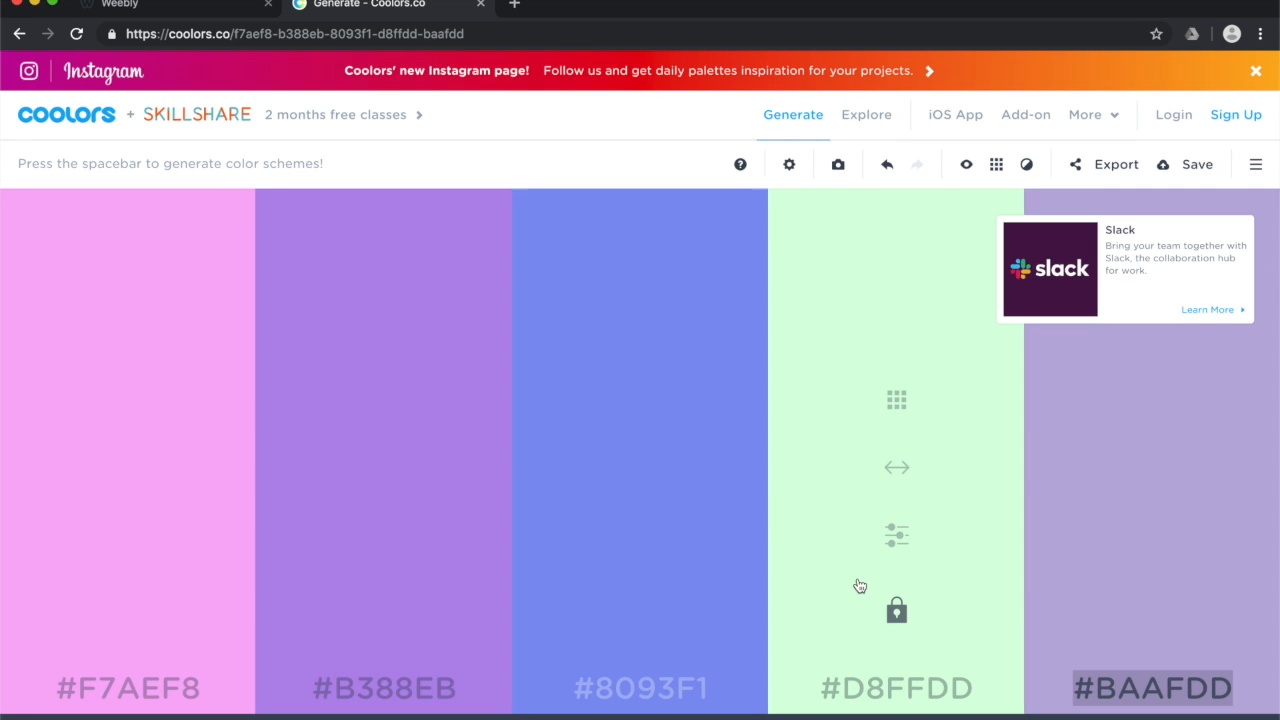
click(895, 536)
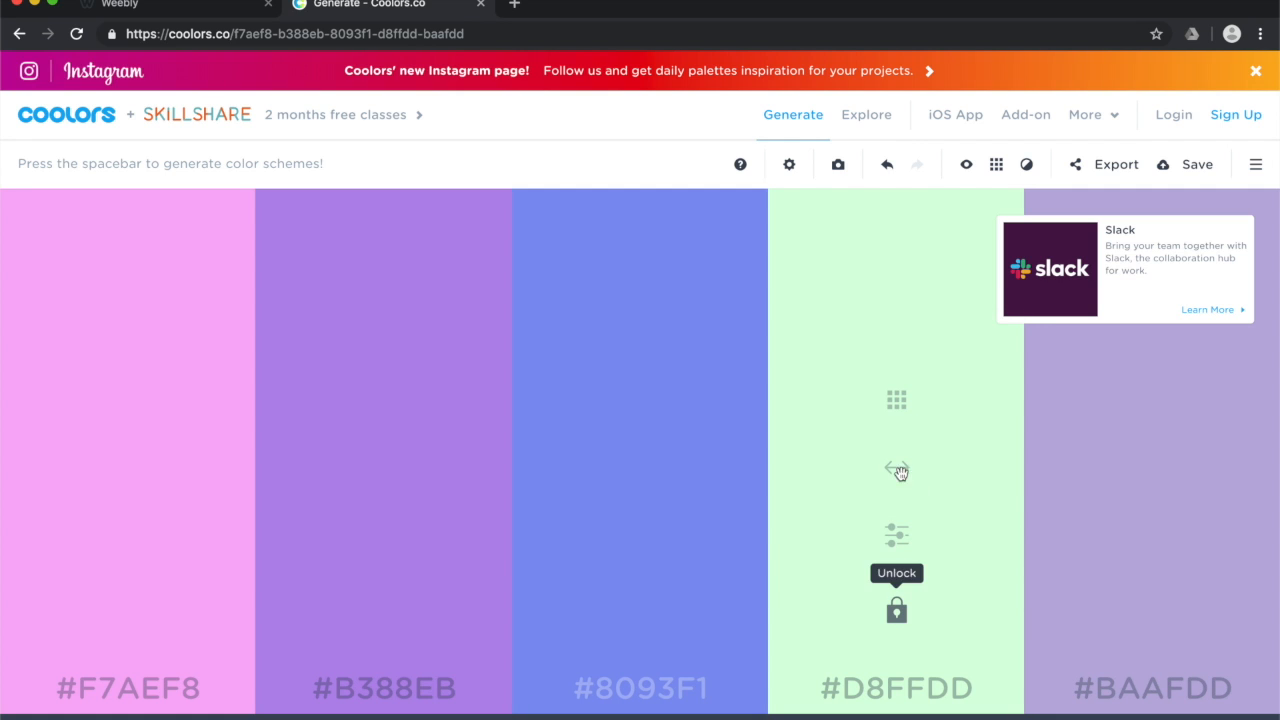
click(849, 692)
double_click(849, 697)
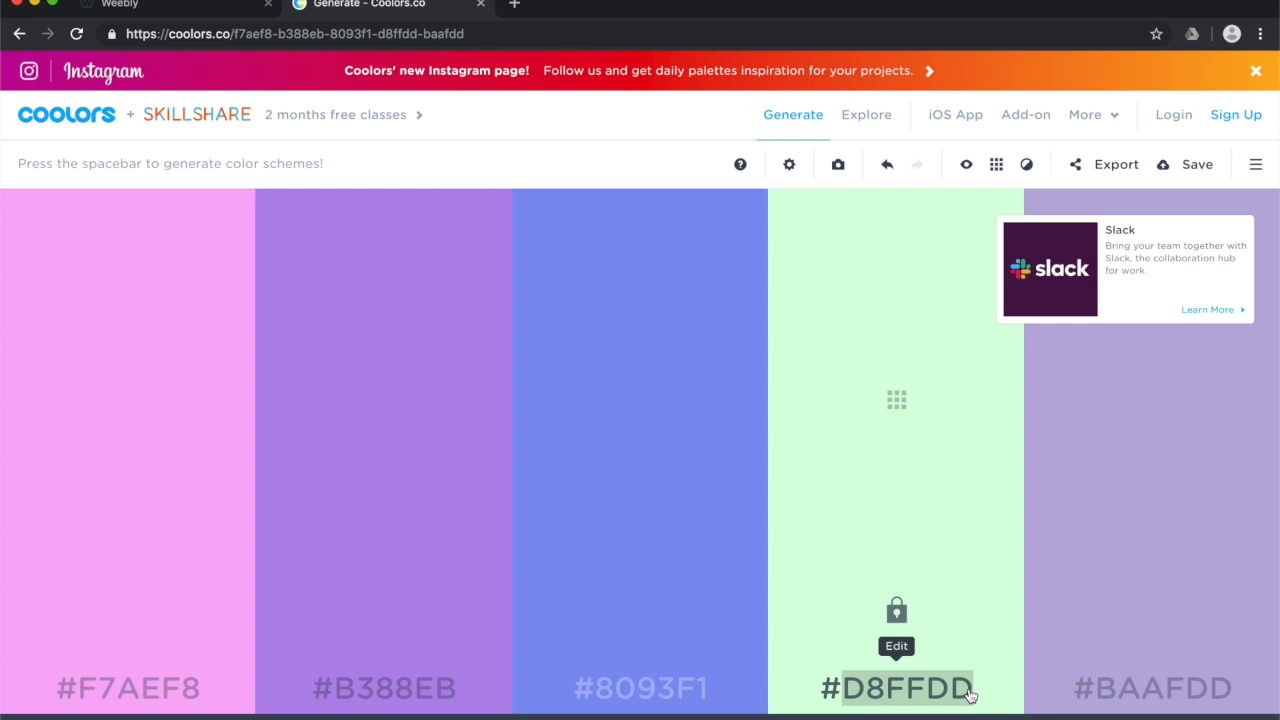
key(super+d)
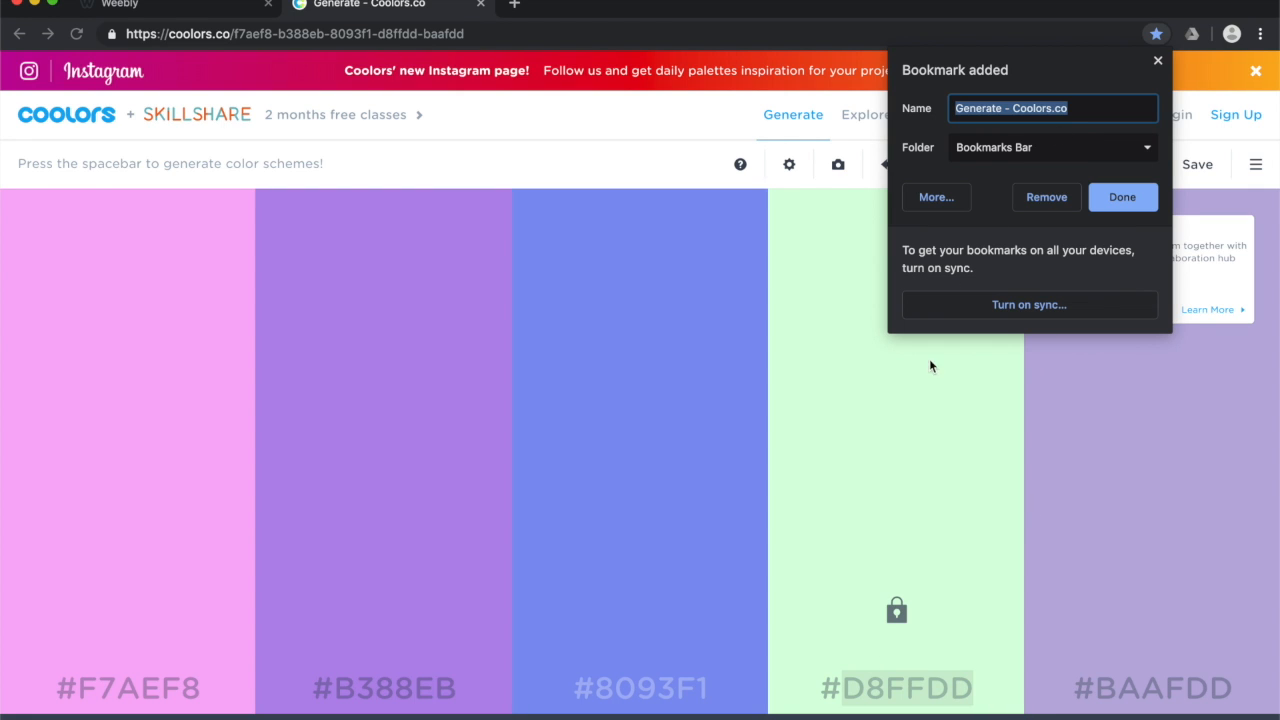
click(968, 436)
double_click(897, 689)
key(super+c)
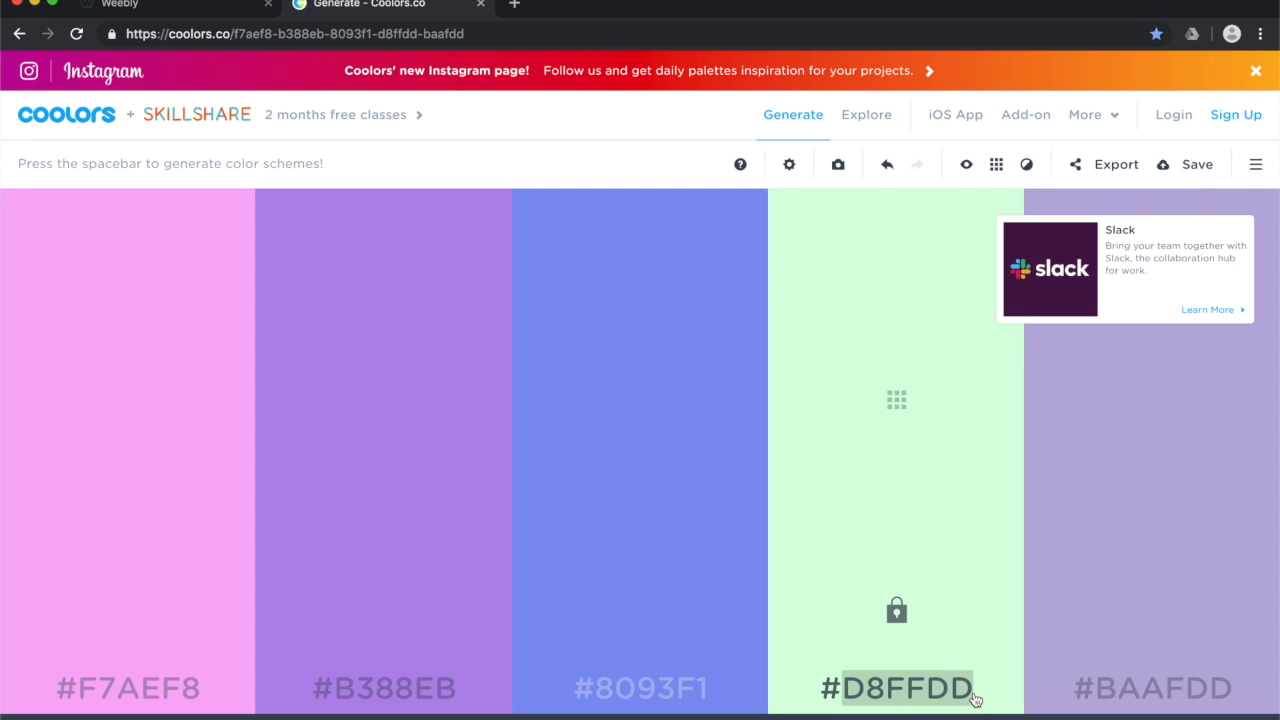
Switch back to Unity and set WallMat's albedo color to hex D8FFDD.
mouse_move(740, 712)
click(750, 712)
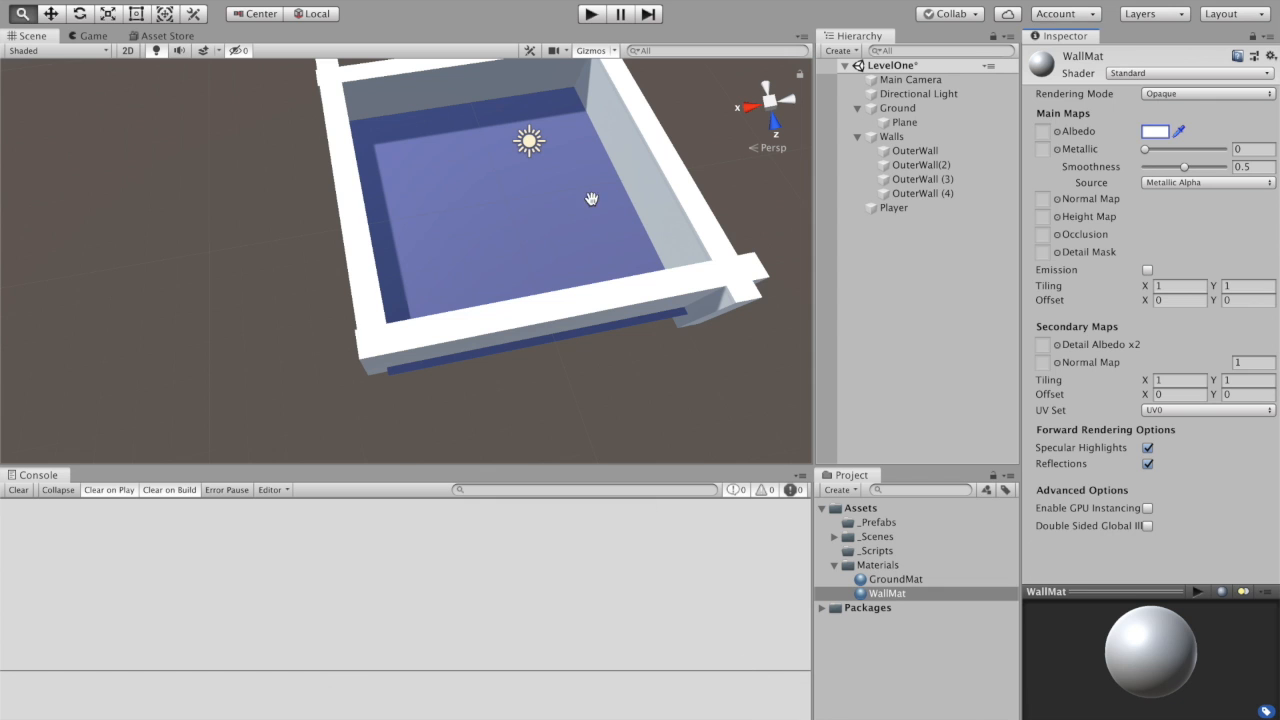
click(1156, 131)
click(156, 361)
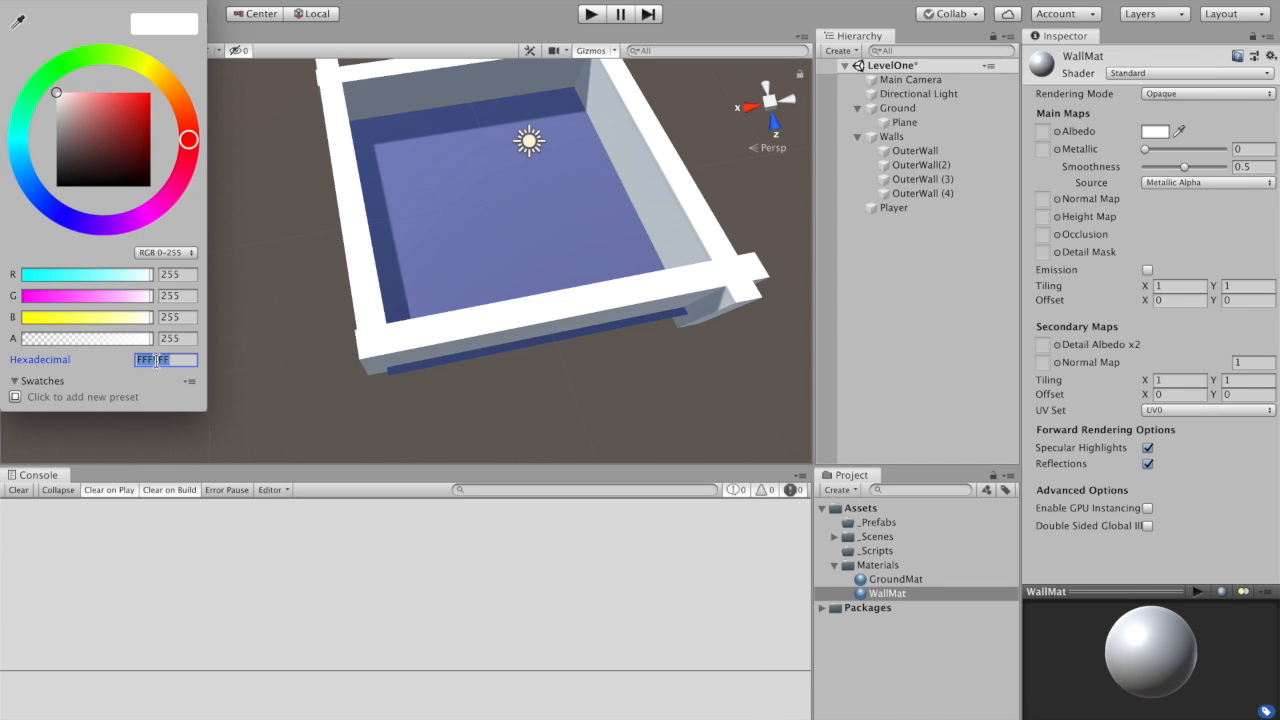
key(super+v)
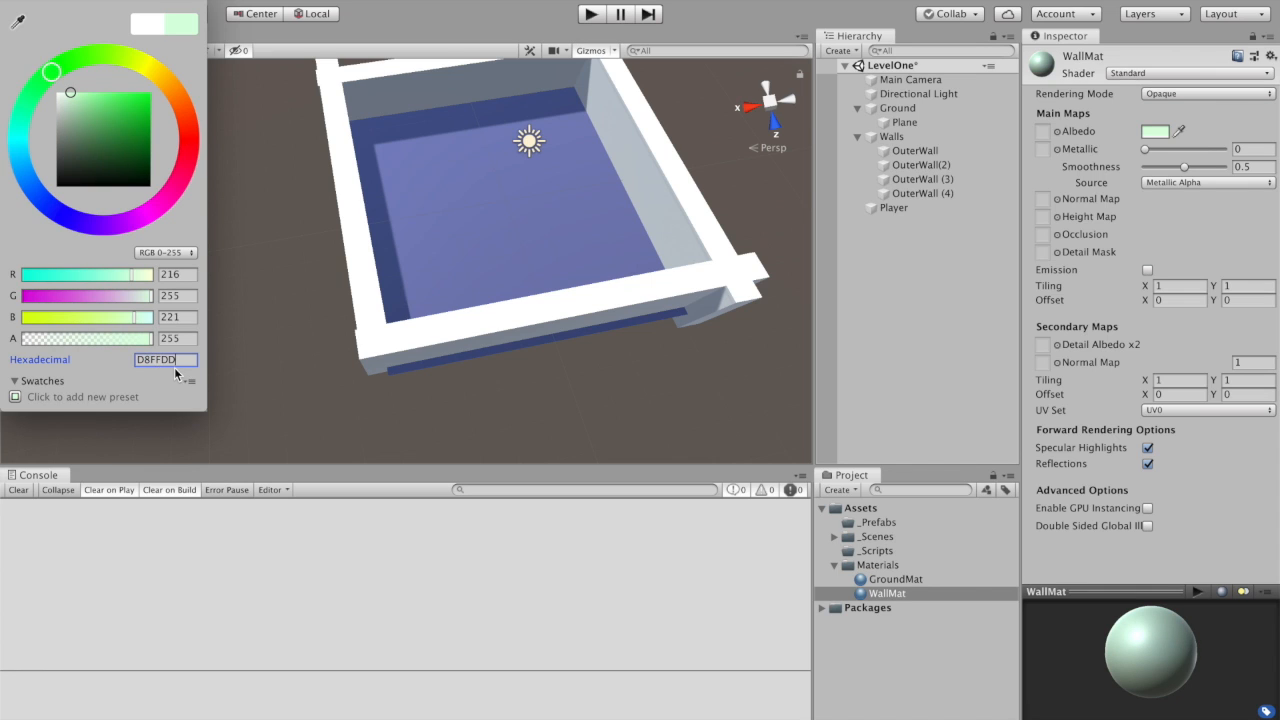
Set WallMat's smoothness to 1 and its metallic value to 0.75.
click(18, 3)
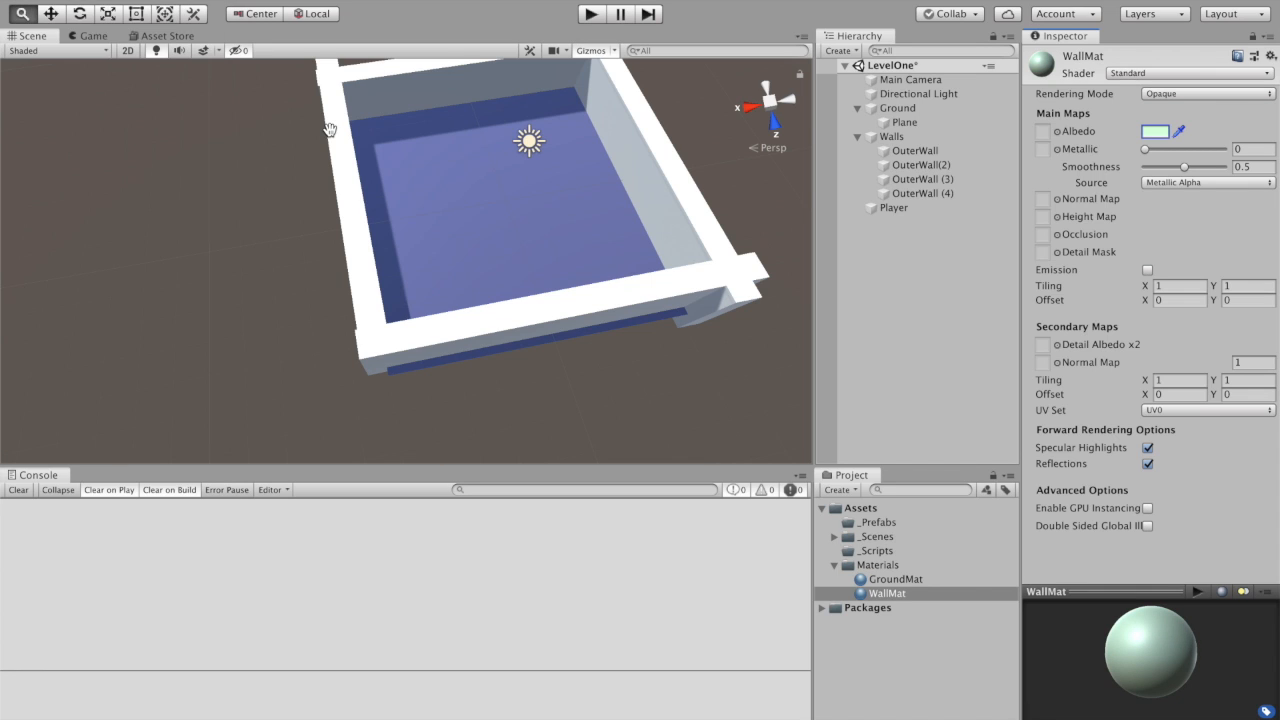
drag(1185, 166, 1226, 166)
drag(1145, 149, 1205, 150)
Darken WallMat's albedo color to a slightly deeper green, about hex B6ECBD.
click(1155, 132)
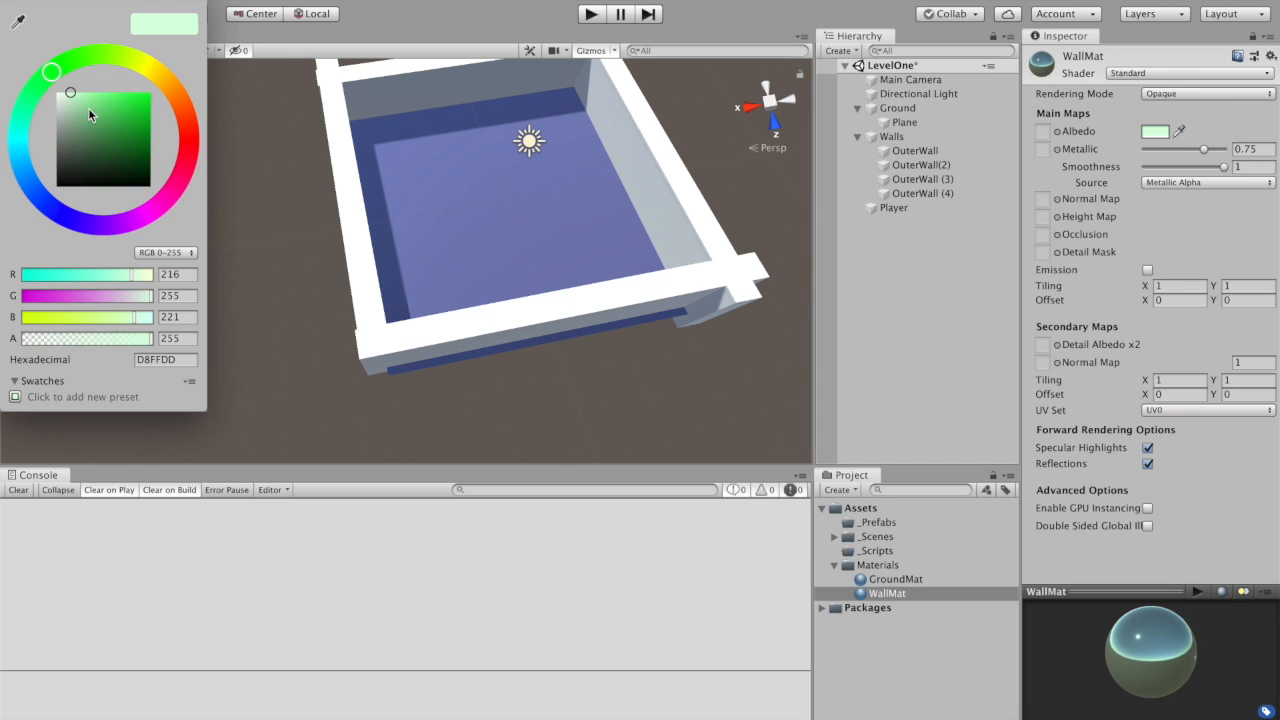
click(77, 98)
drag(77, 98, 79, 101)
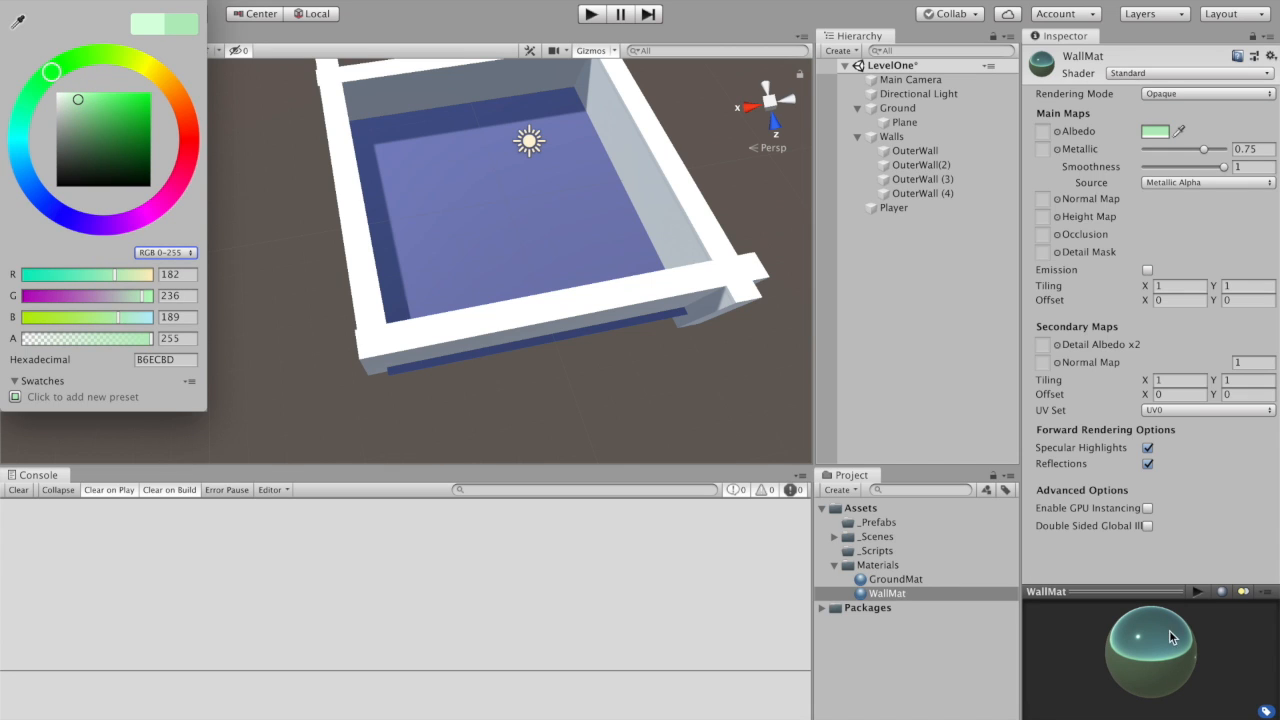
click(16, 2)
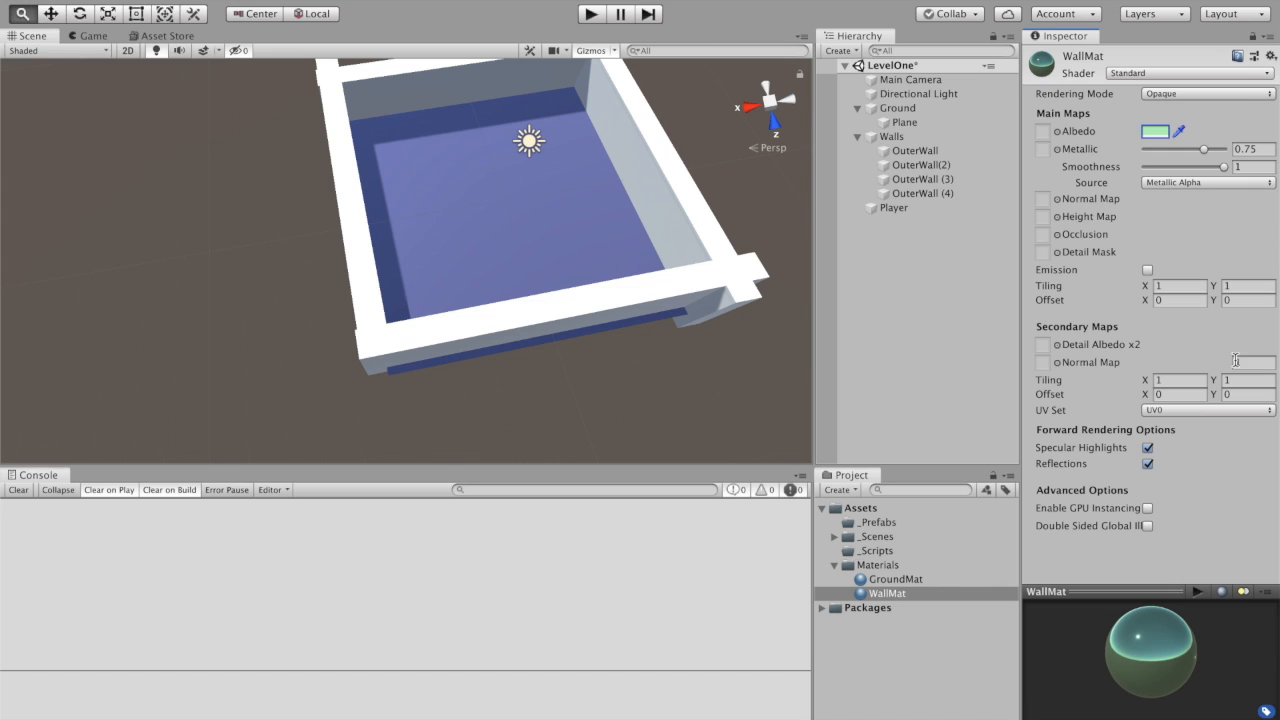
Apply the WallMat material to OuterWall, OuterWall(2), OuterWall (3) and OuterWall (4).
click(891, 137)
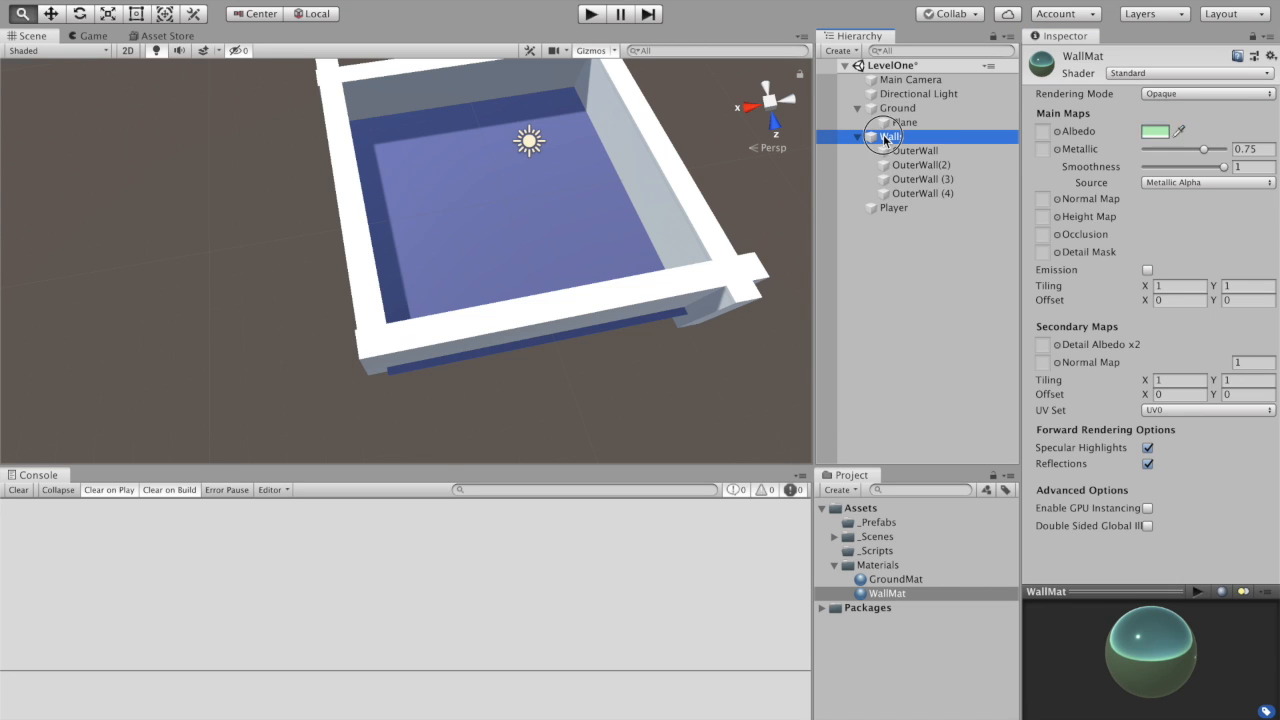
click(904, 152)
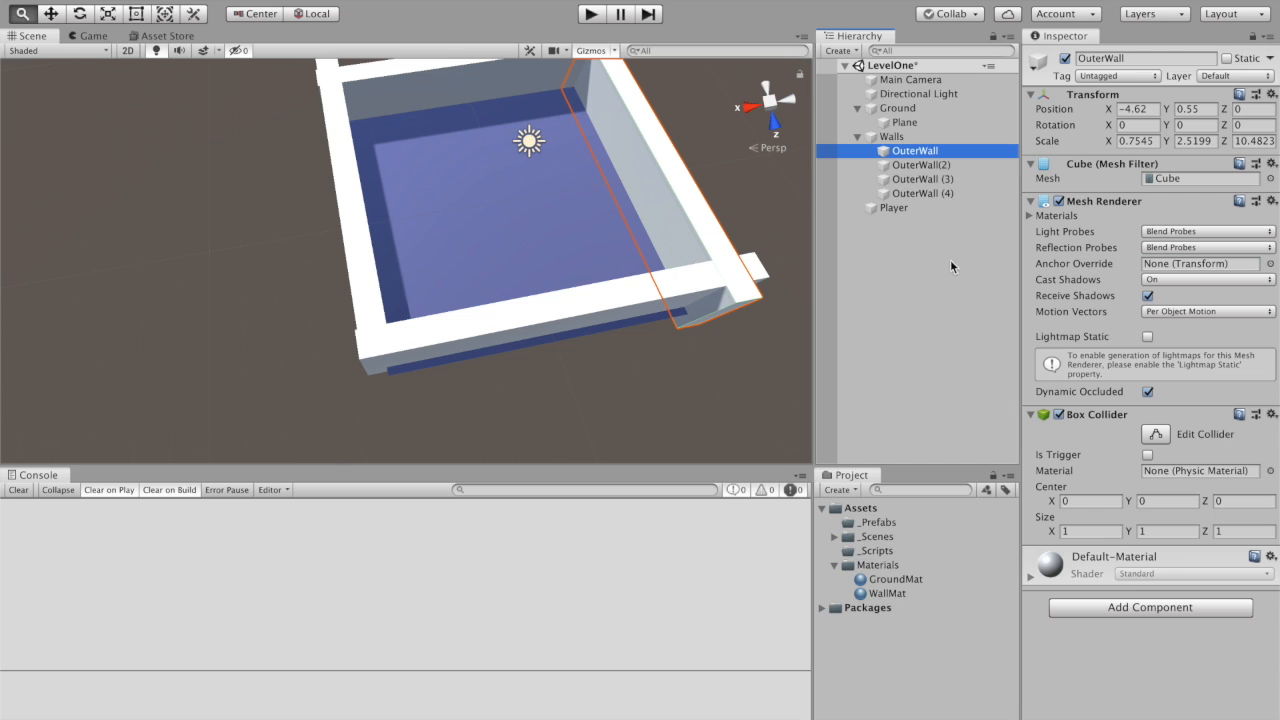
drag(880, 593, 897, 156)
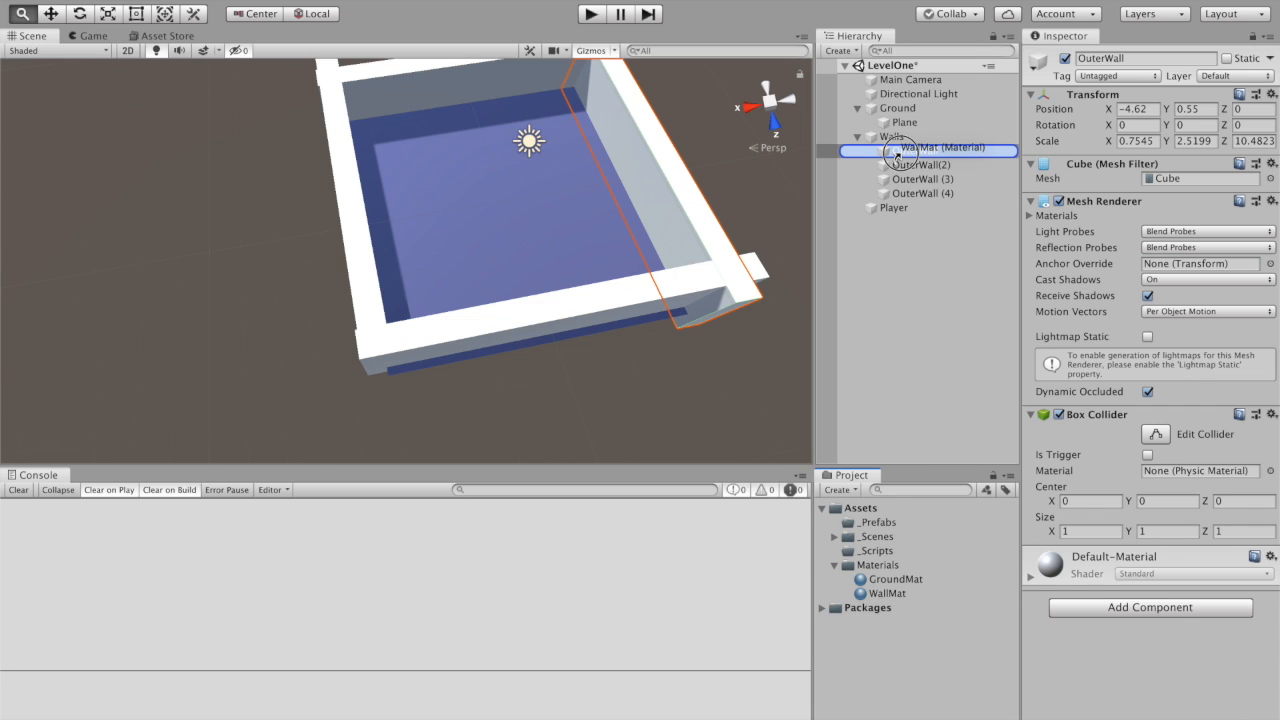
drag(897, 156, 902, 158)
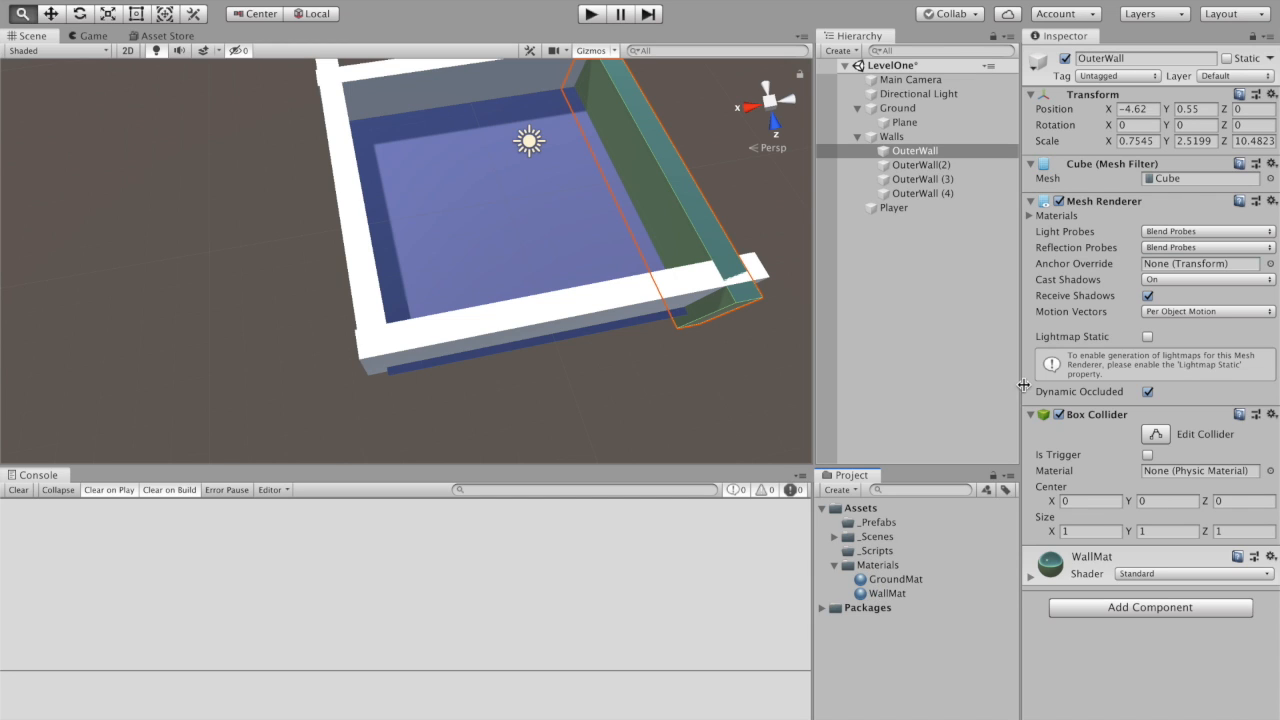
click(905, 165)
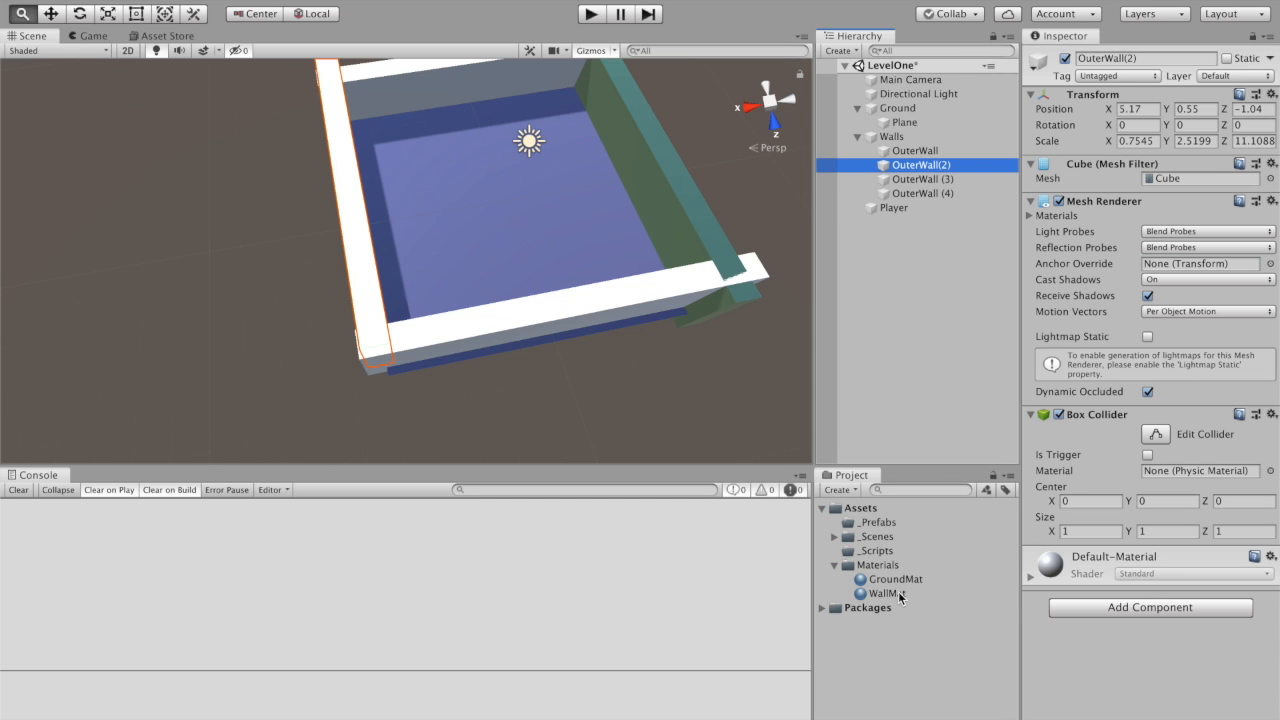
drag(900, 597, 904, 166)
drag(870, 593, 913, 187)
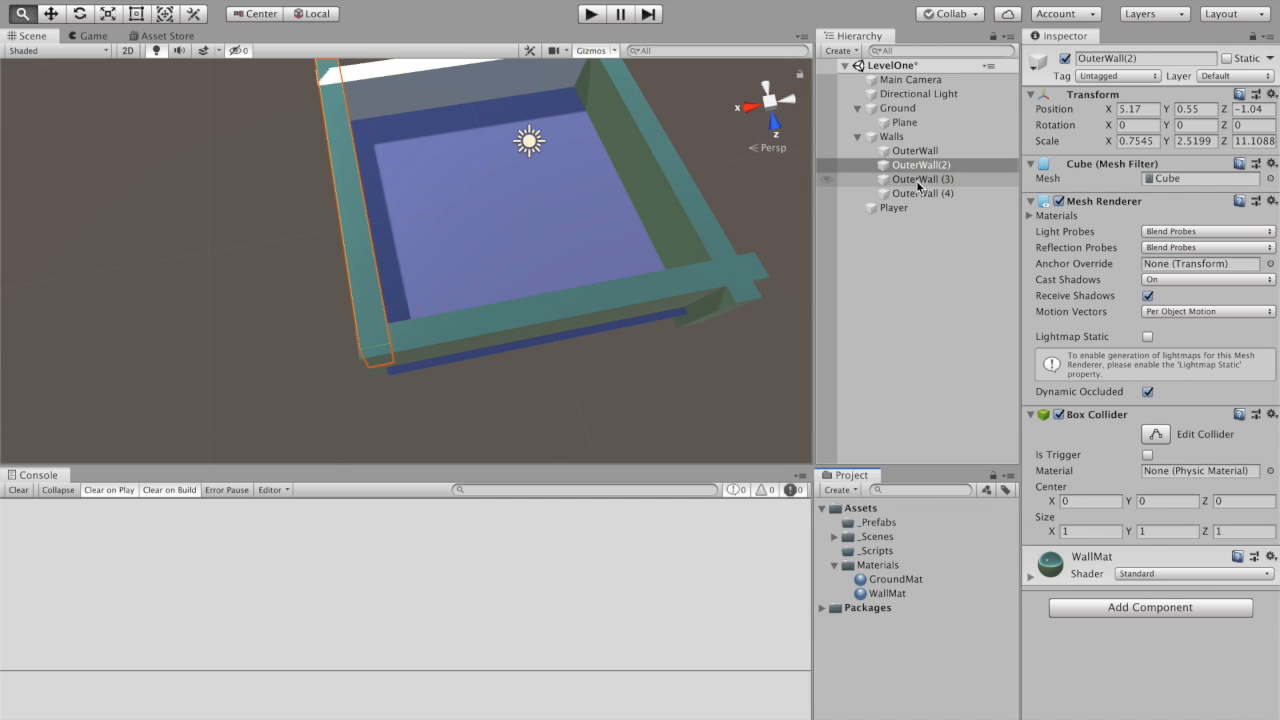
drag(884, 594, 901, 193)
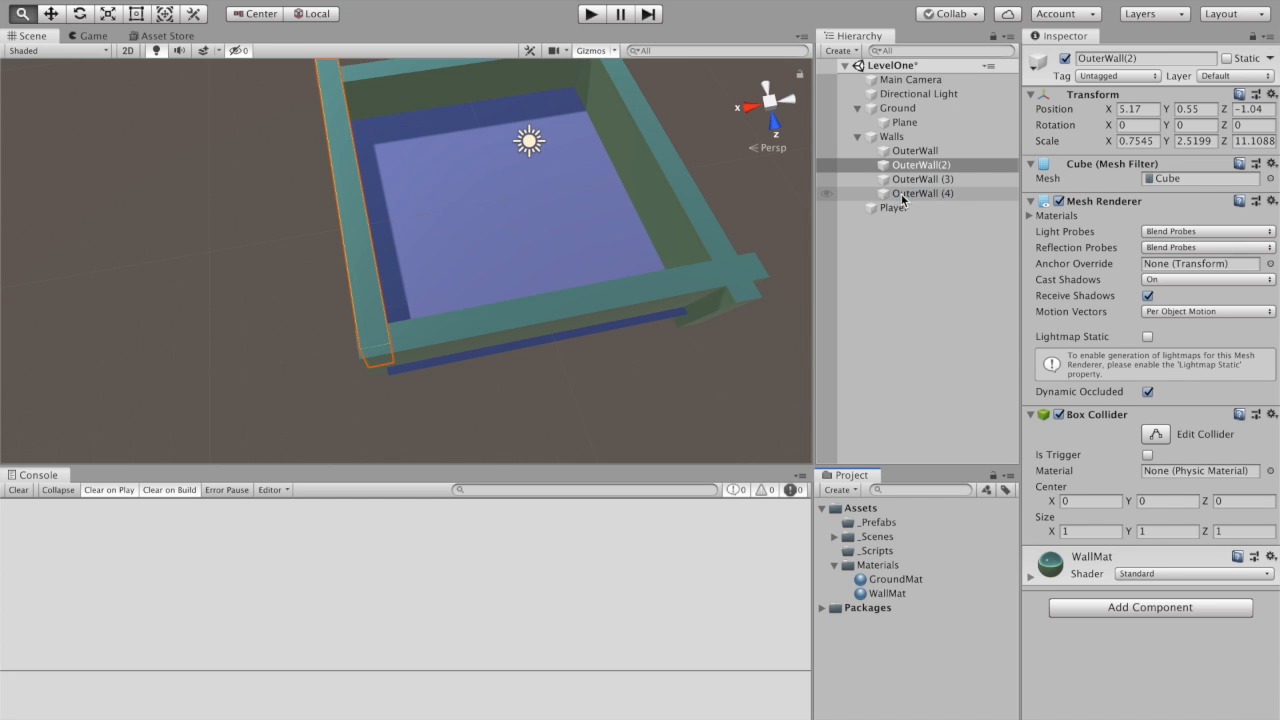
Collapse the Walls and Ground groups in the scene hierarchy.
mouse_move(652, 402)
alt+mouse_down()
mouse_move(577, 363)
mouse_move(574, 409)
mouse_move(662, 420)
alt+mouse_up()
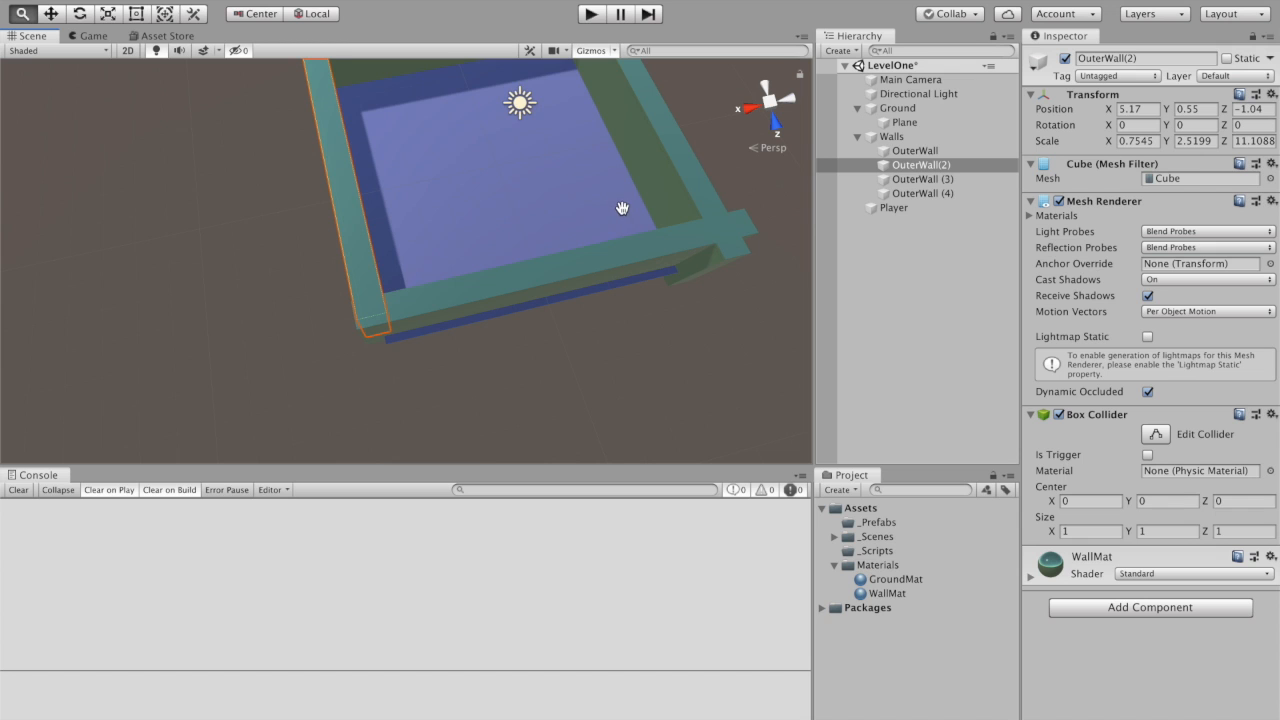
scroll(619, 208, up, 3)
alt+drag(619, 208, 602, 230)
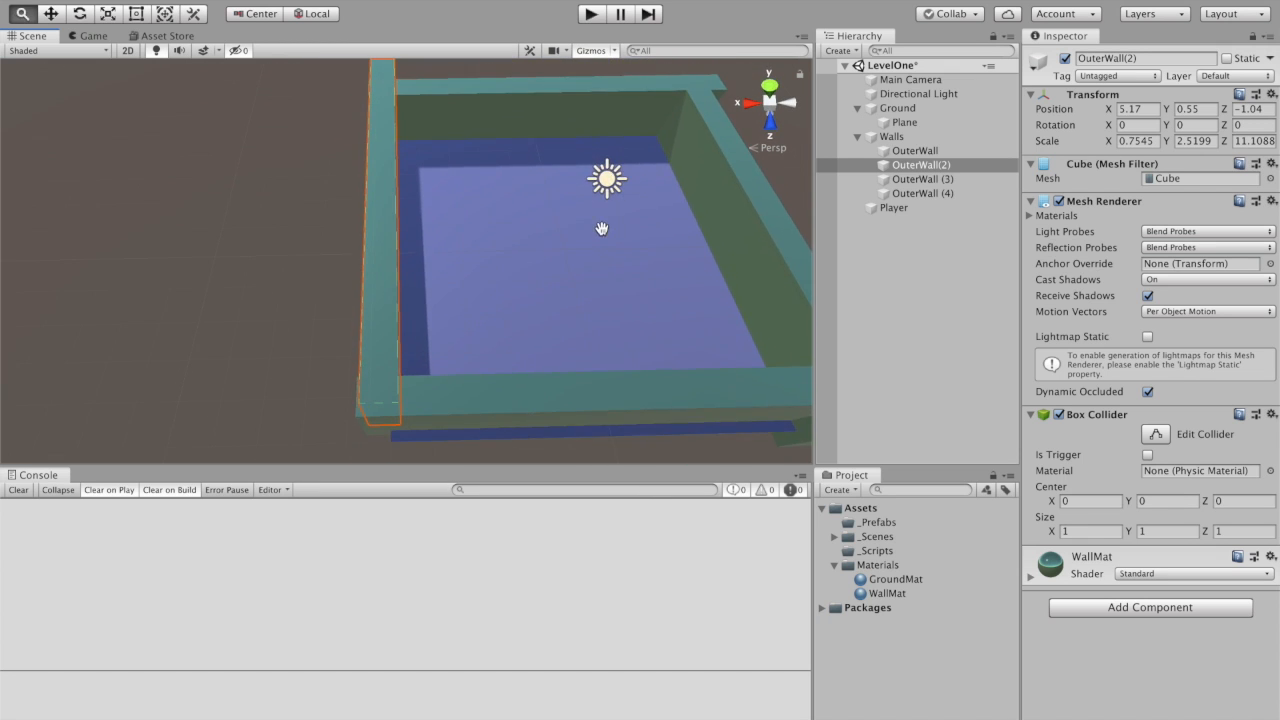
click(857, 136)
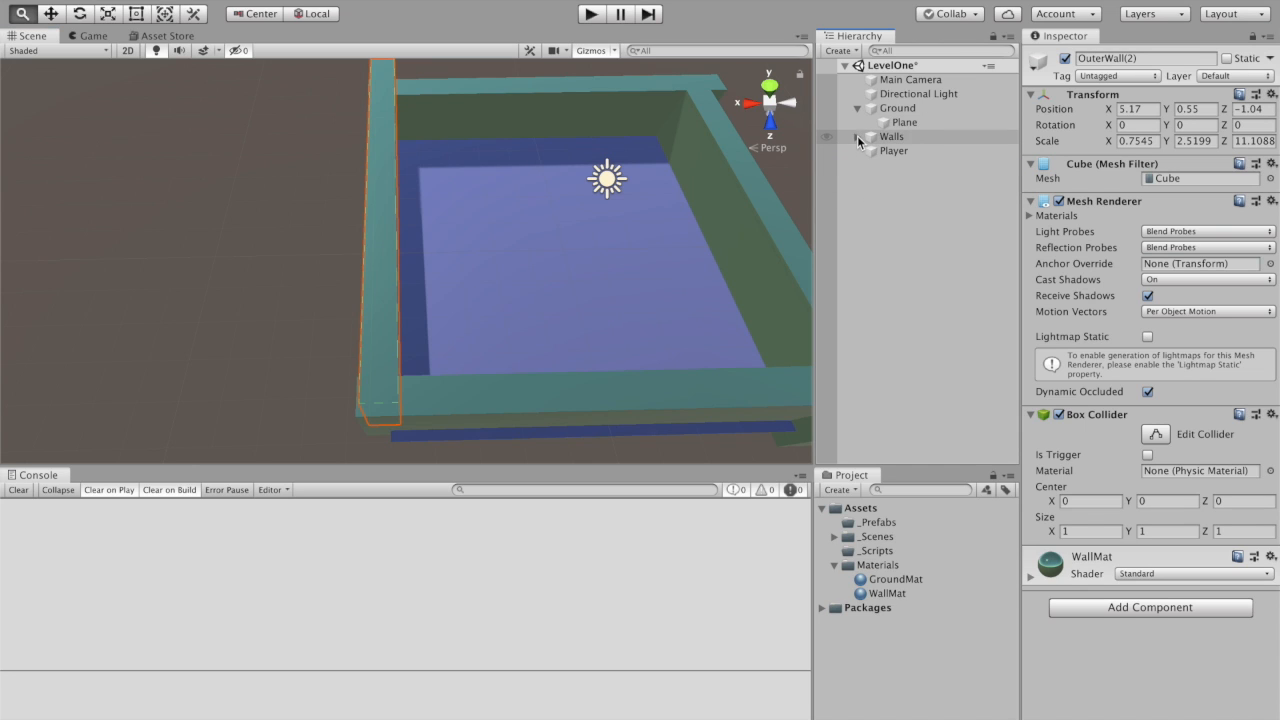
click(857, 108)
Add a 3D capsule as a child of the Player object.
click(886, 137)
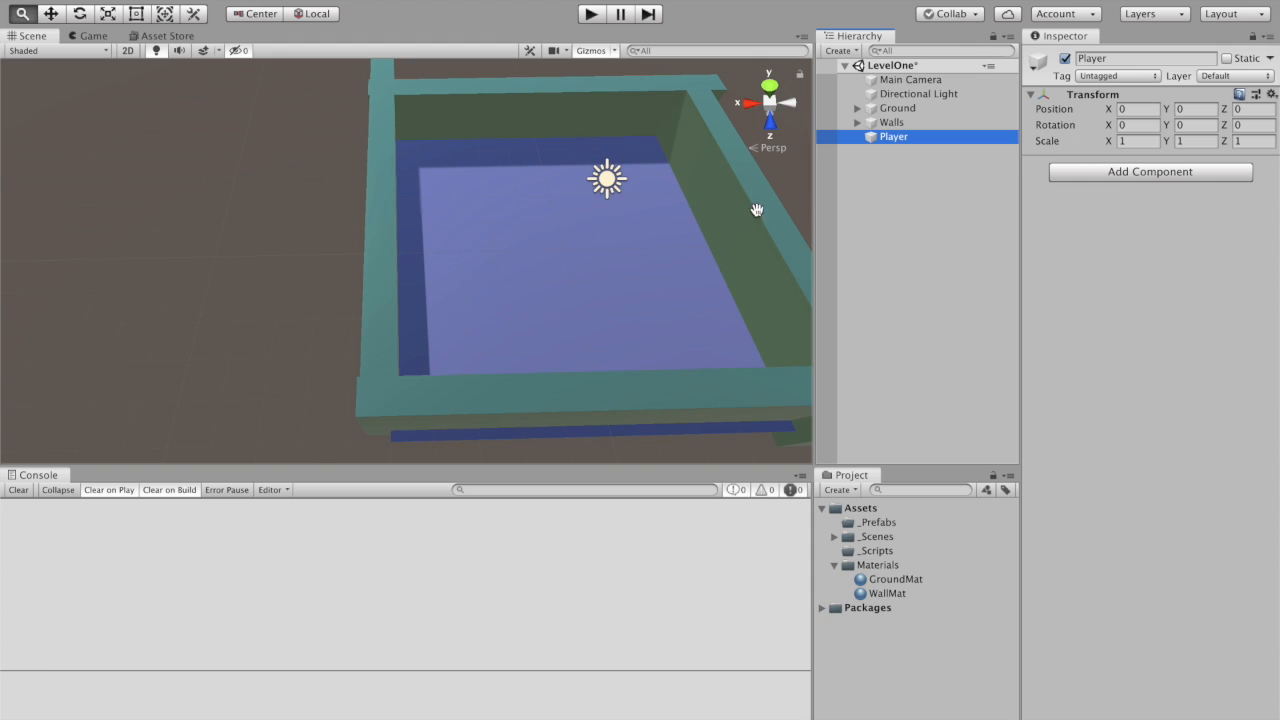
right_click(893, 143)
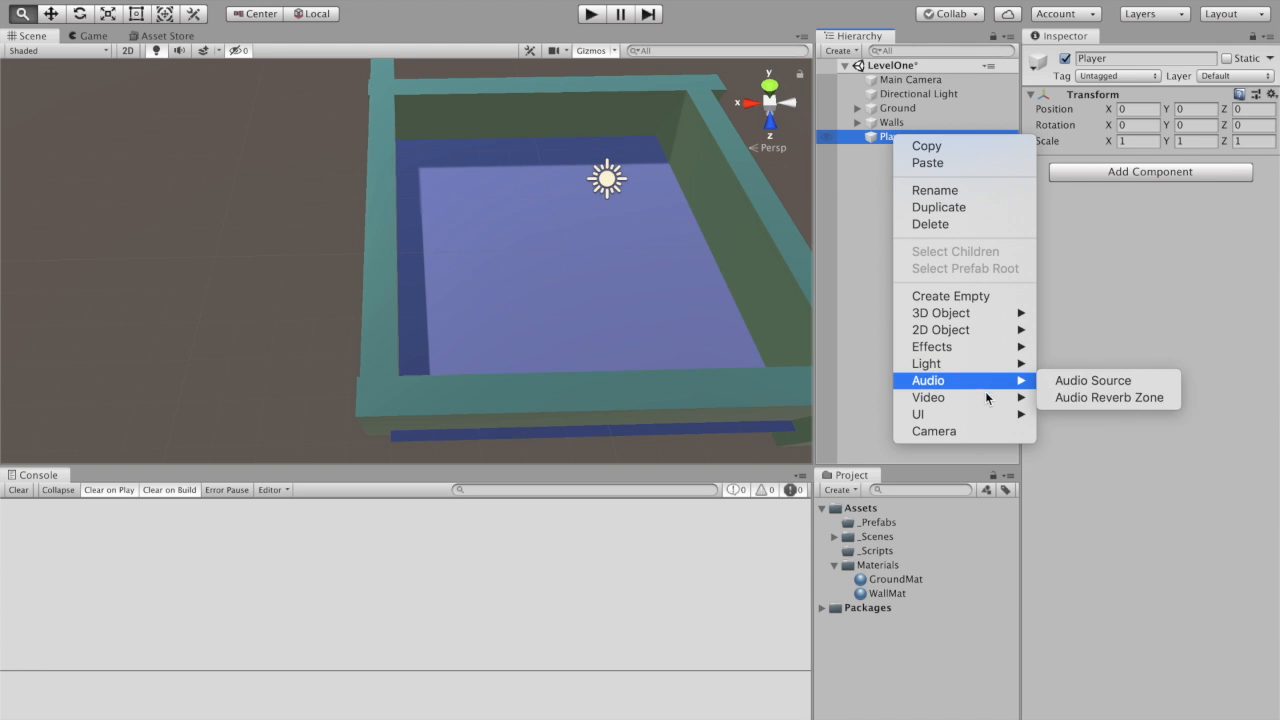
mouse_move(981, 415)
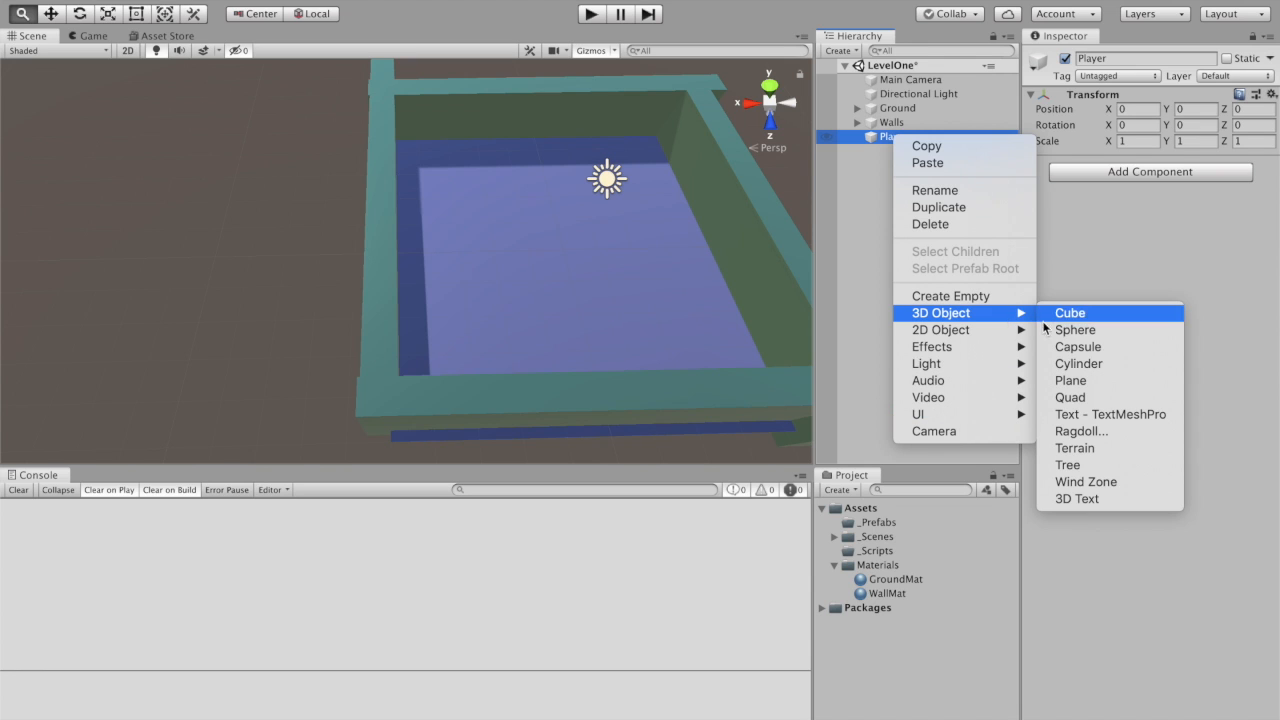
click(1080, 347)
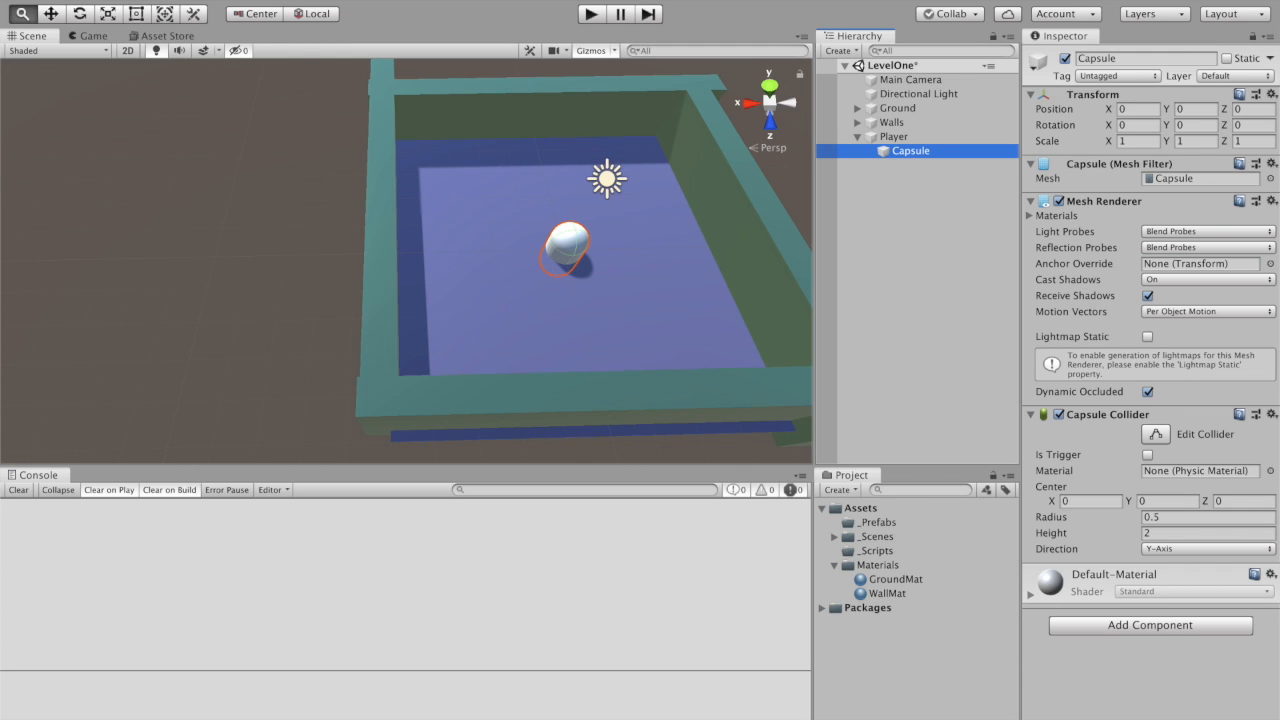
Move the capsule up to Y 1.1 and along the X axis to about -3.56, near the OuterWall.
click(49, 16)
drag(584, 212, 575, 272)
key(super+z)
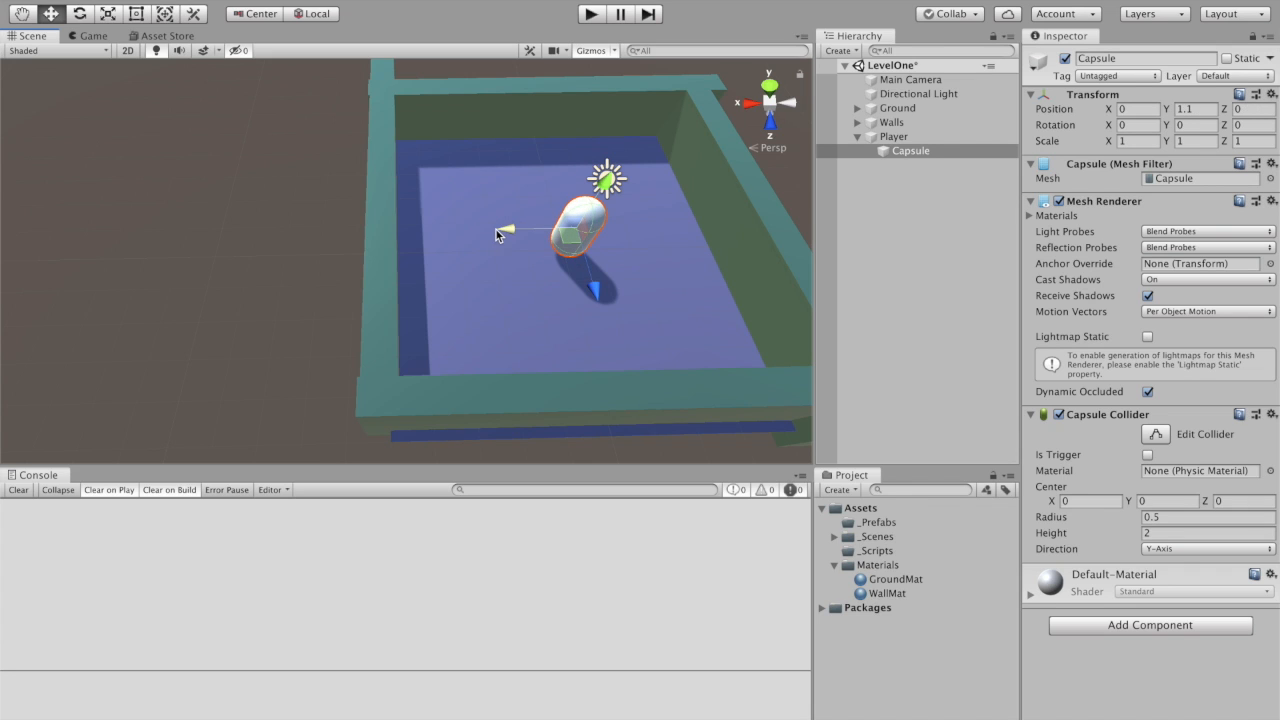
drag(505, 234, 633, 233)
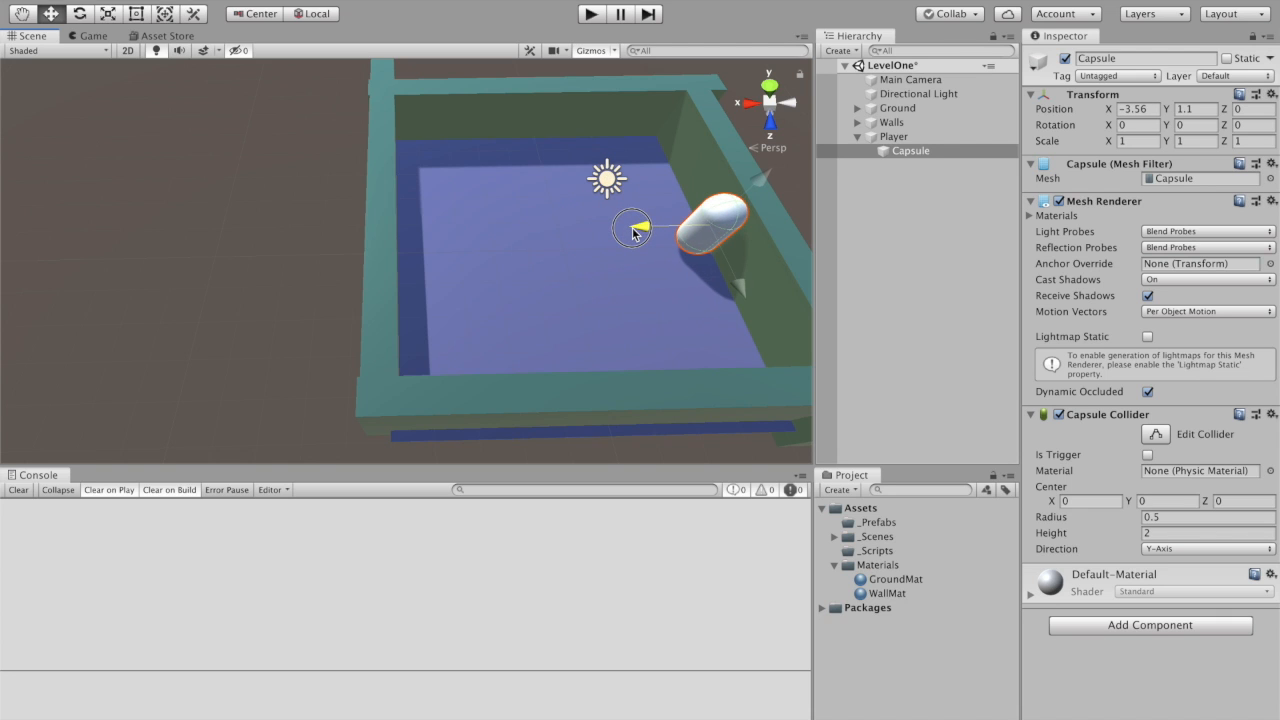
right_click(898, 150)
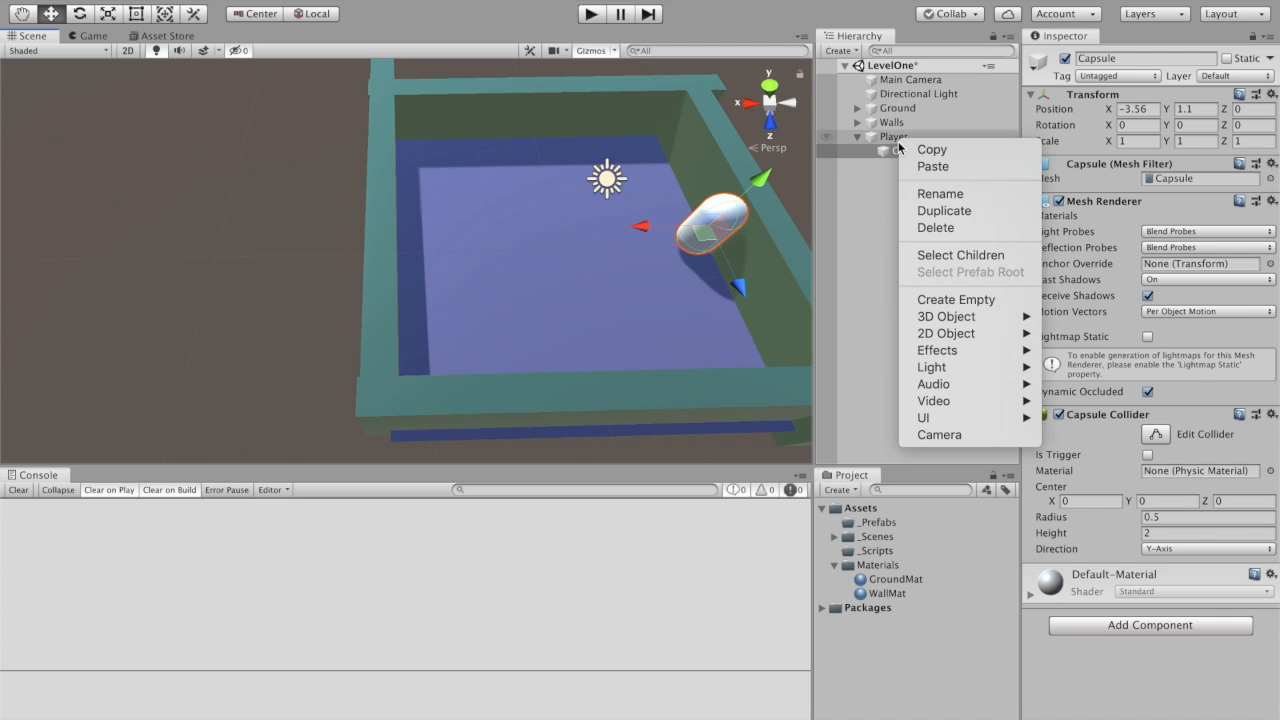
mouse_move(1008, 317)
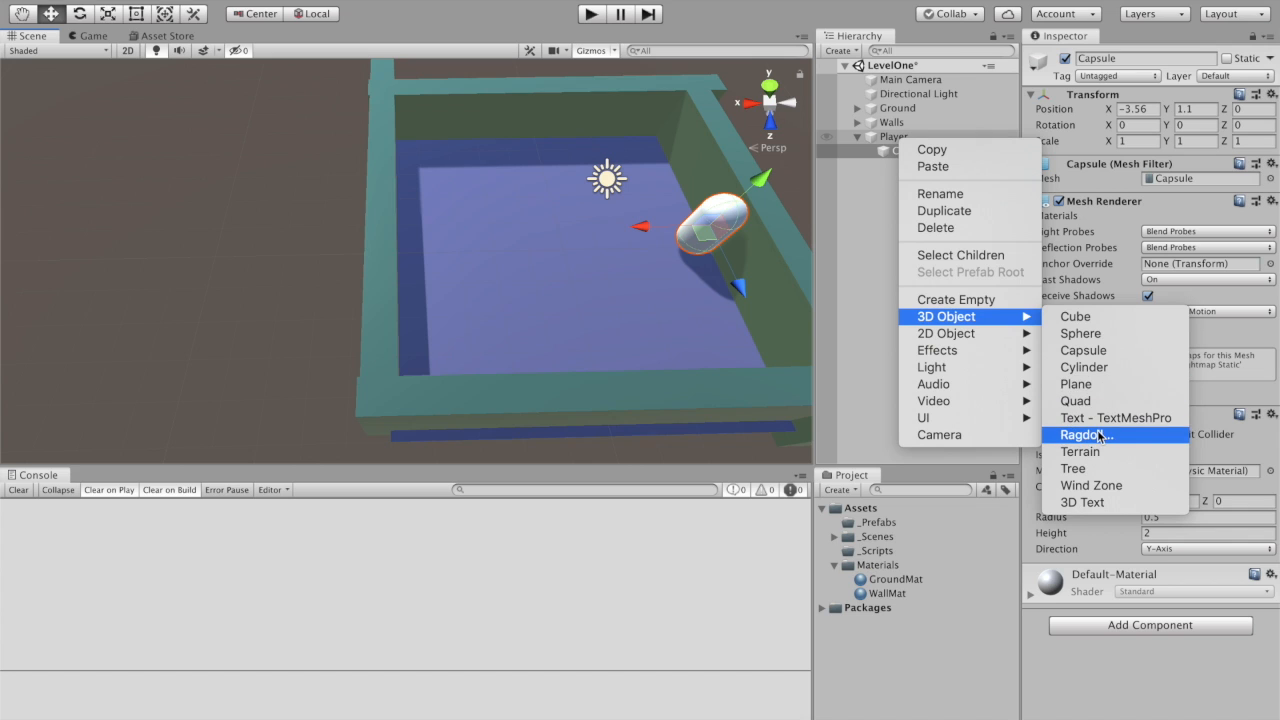
click(862, 273)
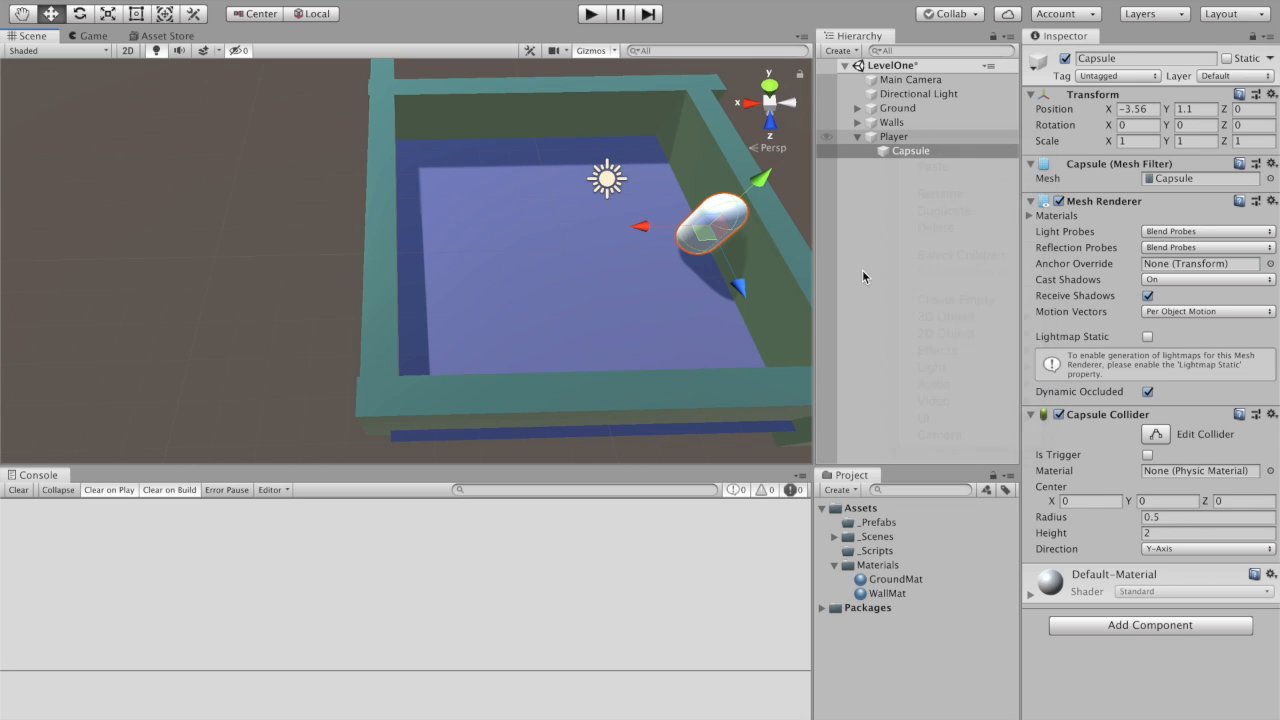
click(894, 137)
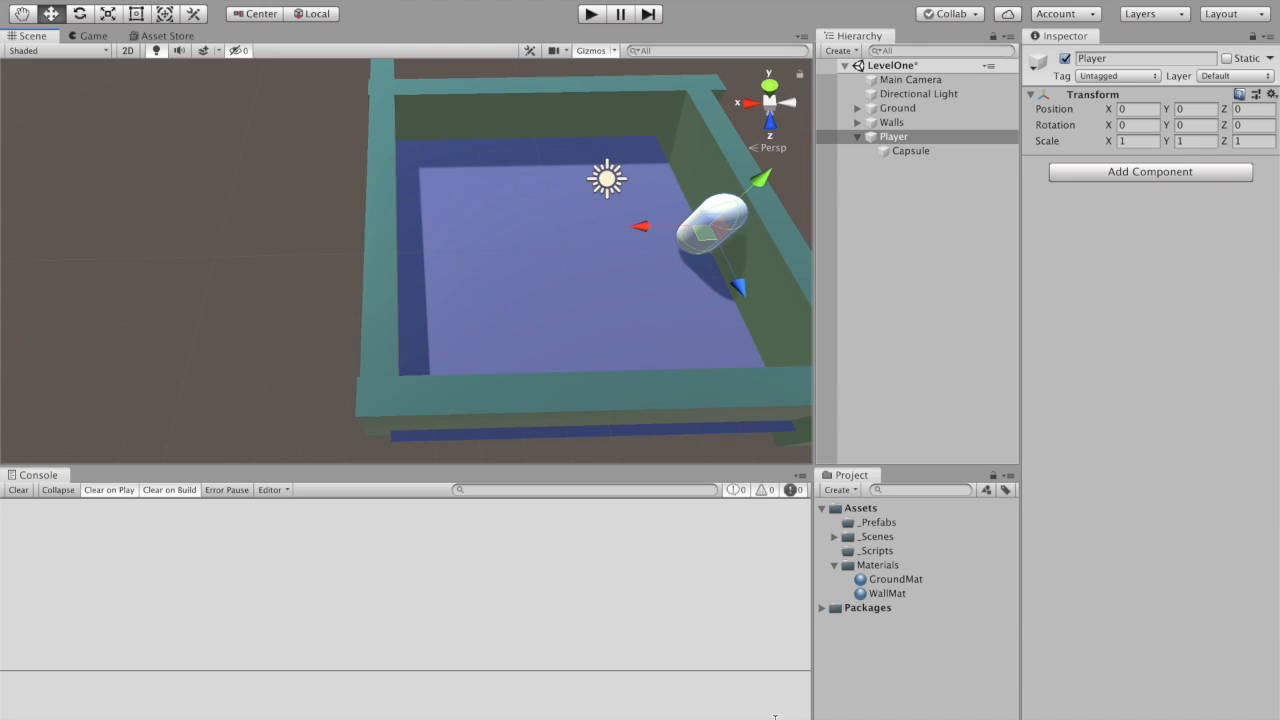
Switch to the Coolors palette in Google Chrome and copy the pink color's hex code, F7AEF8.
click(666, 706)
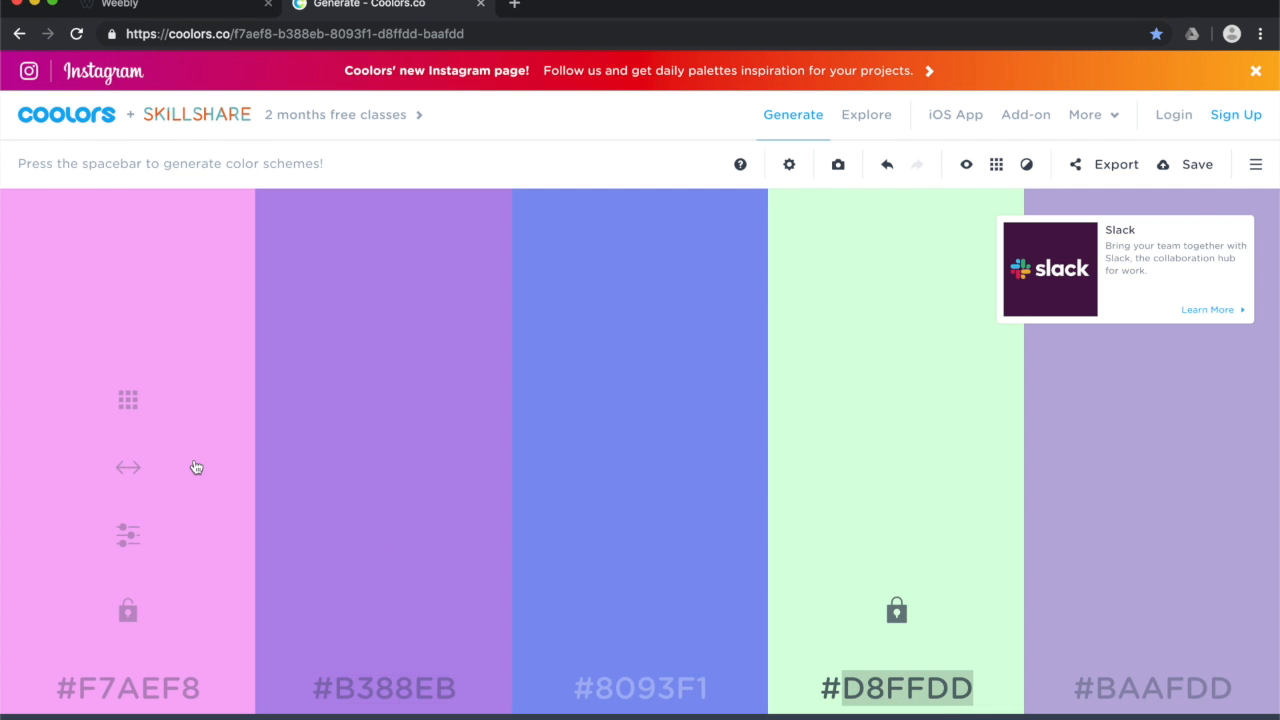
click(112, 686)
key(super+c)
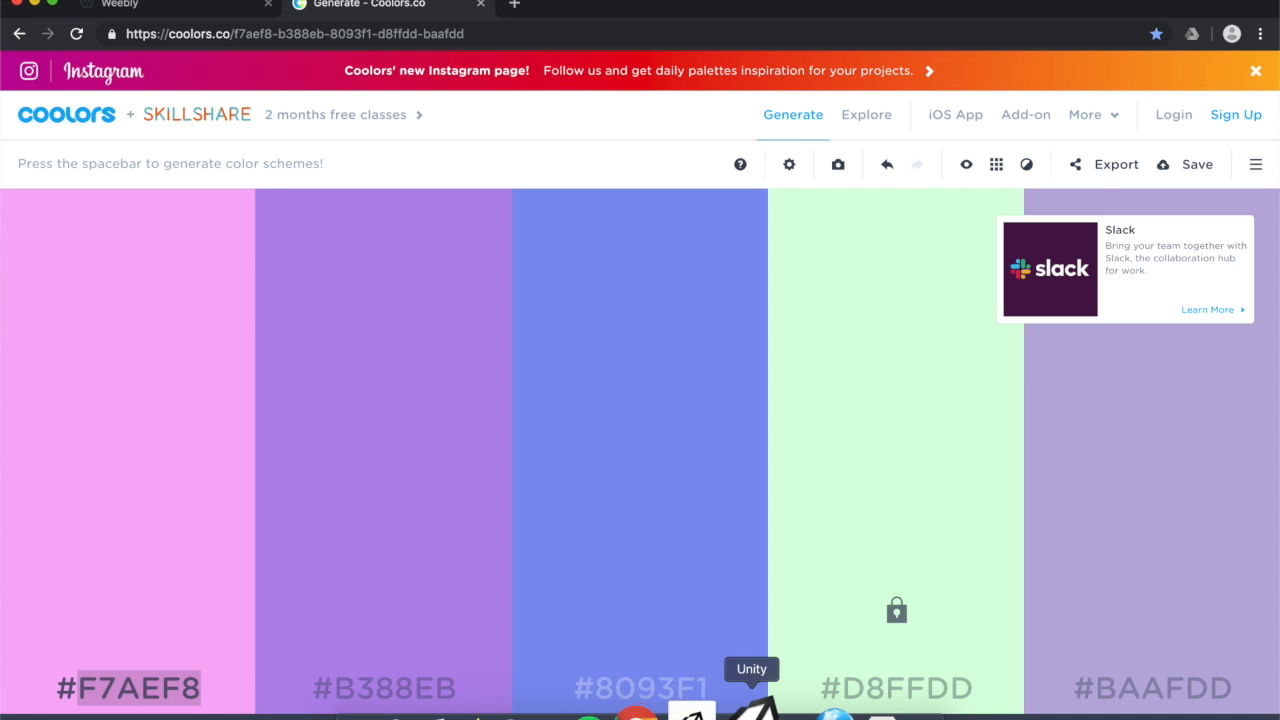
Switch back to Unity and create a new material named PlayerMat in the Materials folder.
click(752, 708)
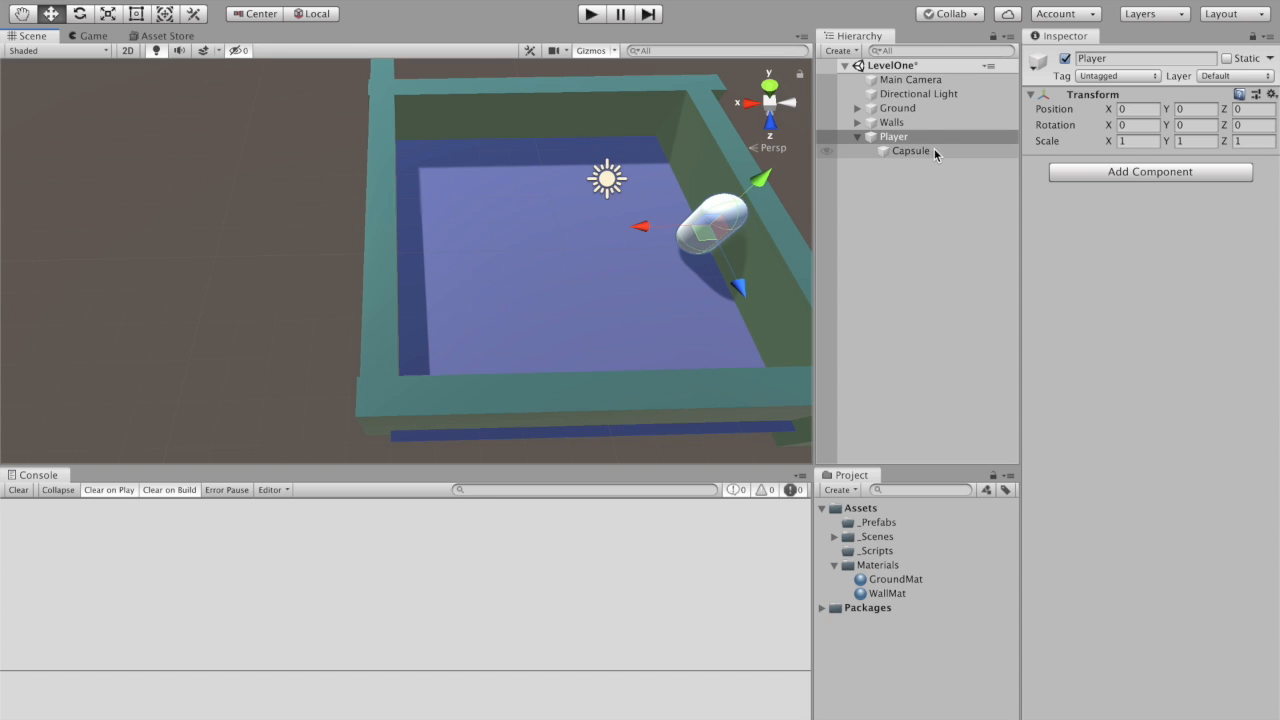
click(890, 566)
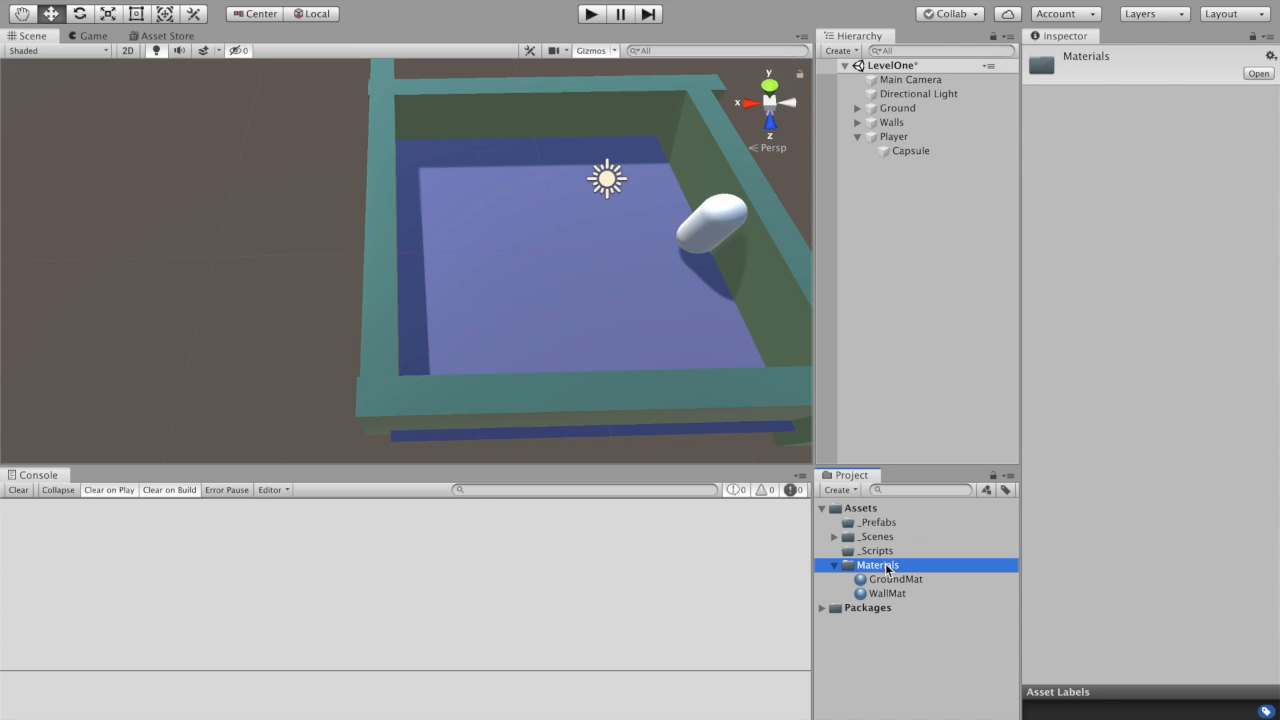
right_click(887, 568)
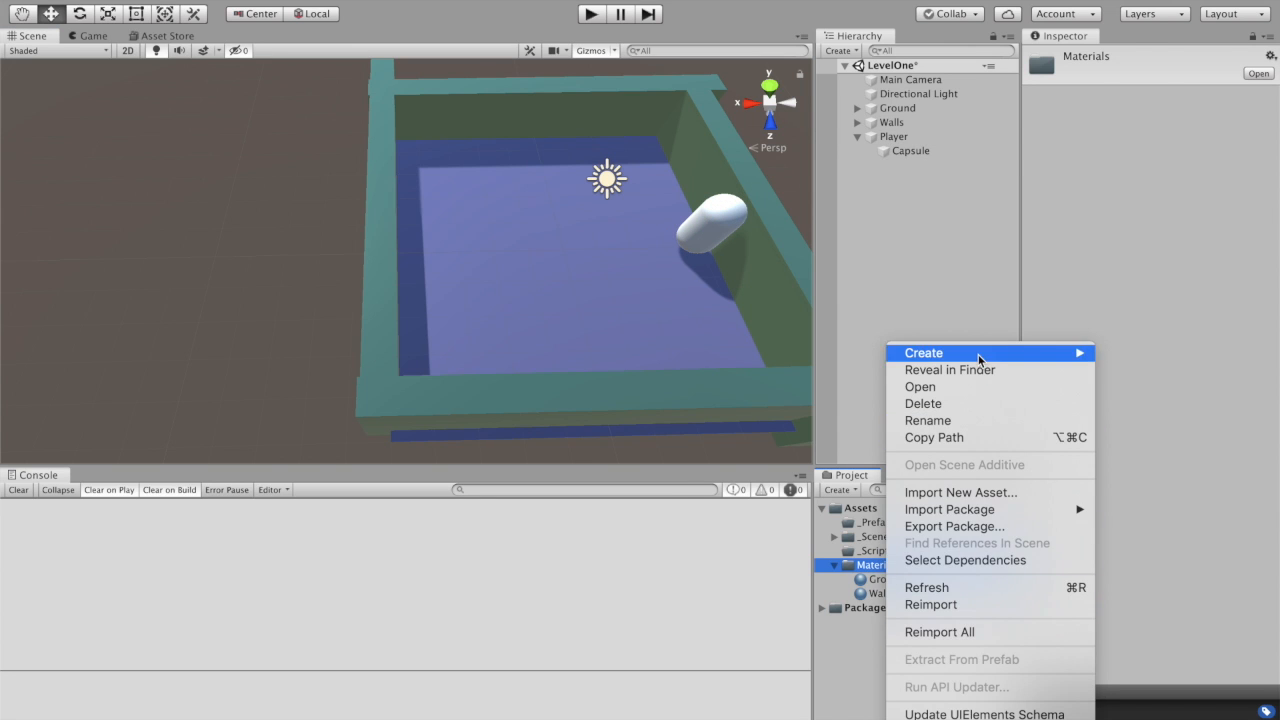
mouse_move(983, 353)
click(808, 311)
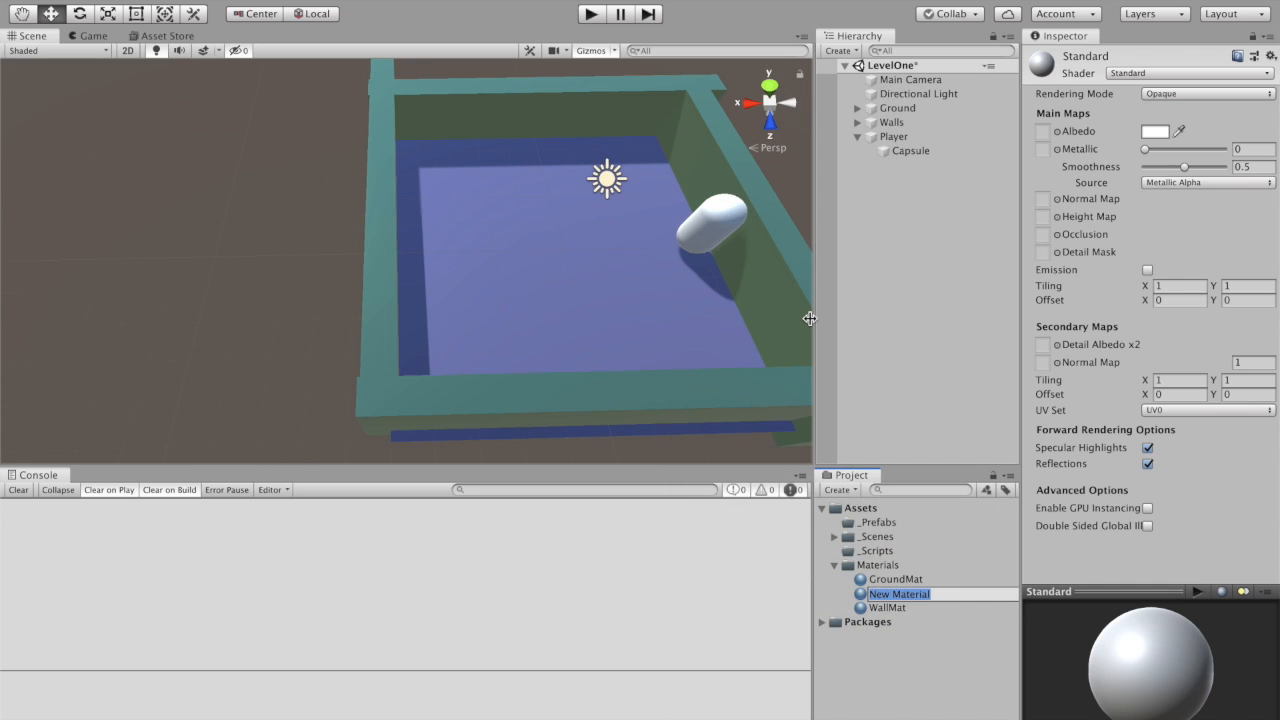
text(PlayerMat)
key(Return)
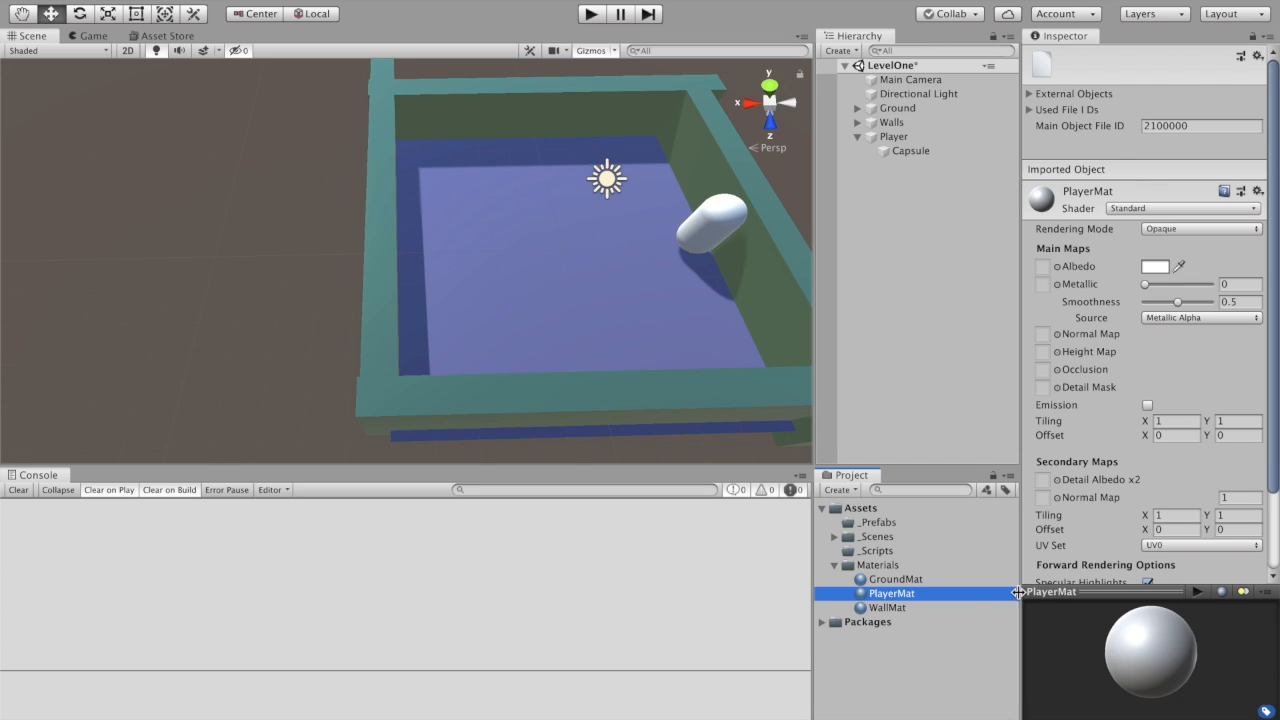
Set PlayerMat's albedo color to hex F7AEF8 and apply the material to the Player's capsule.
click(1155, 267)
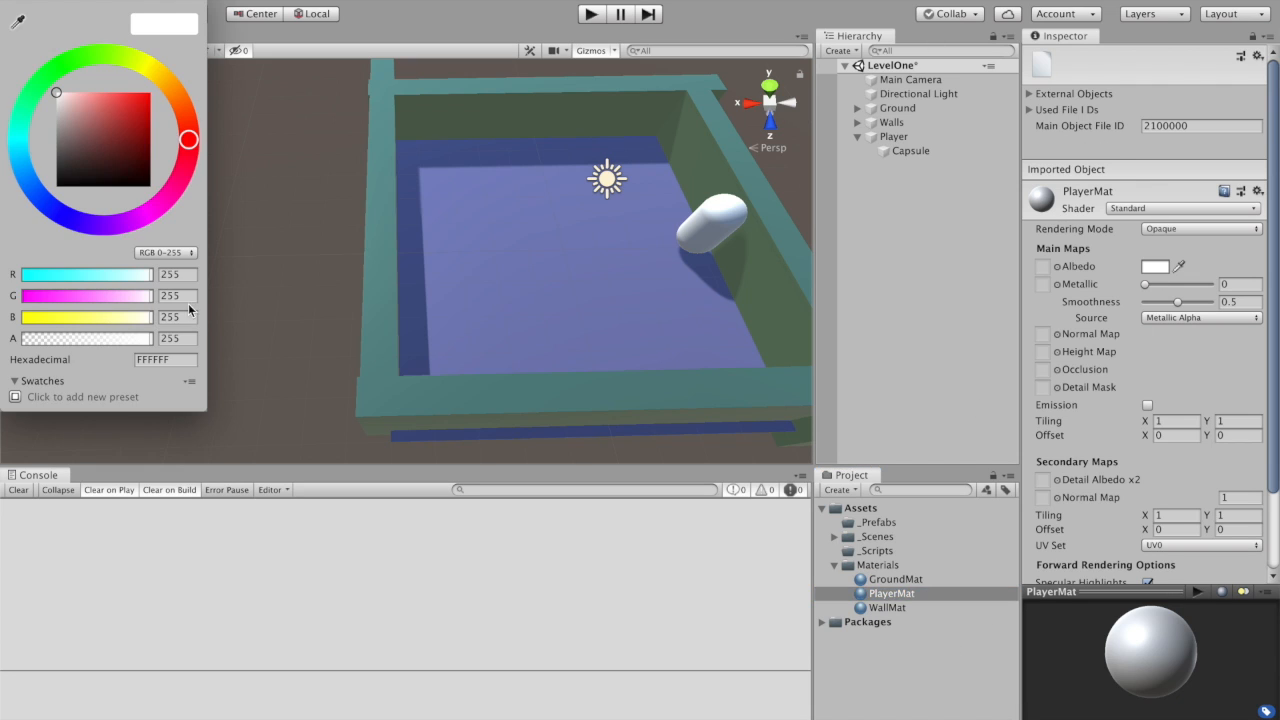
click(162, 362)
key(super+v)
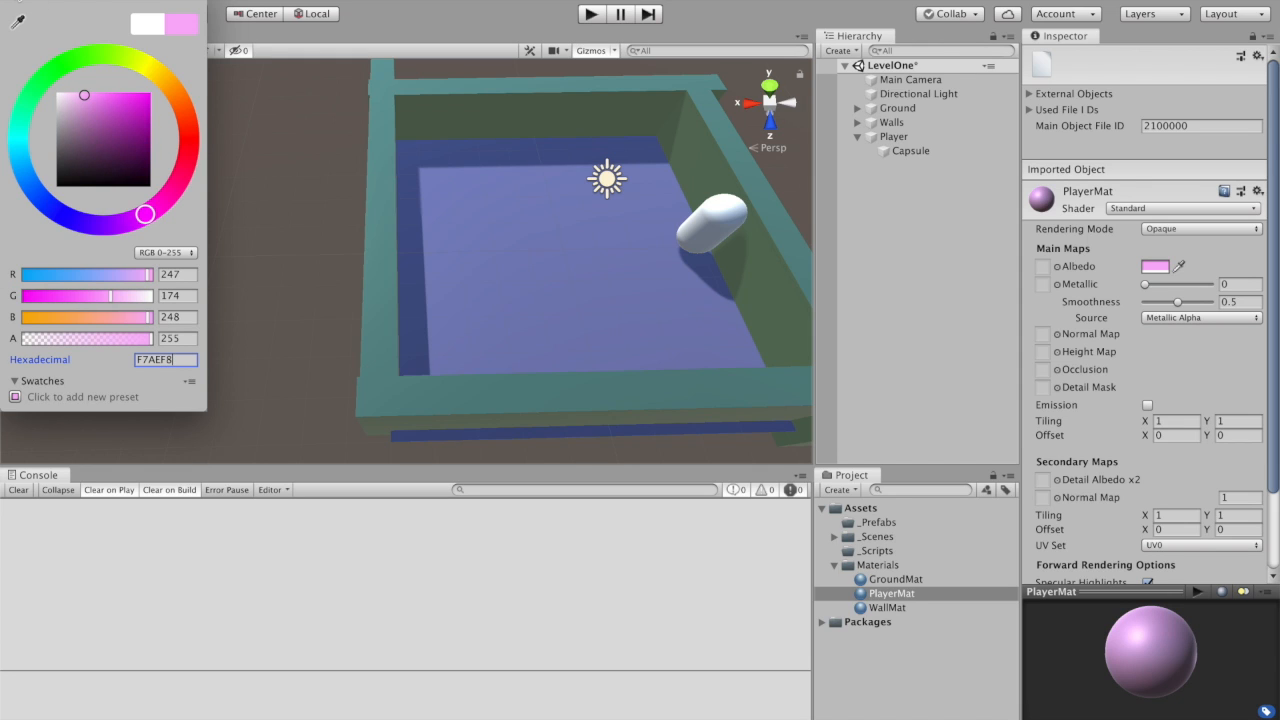
key(Return)
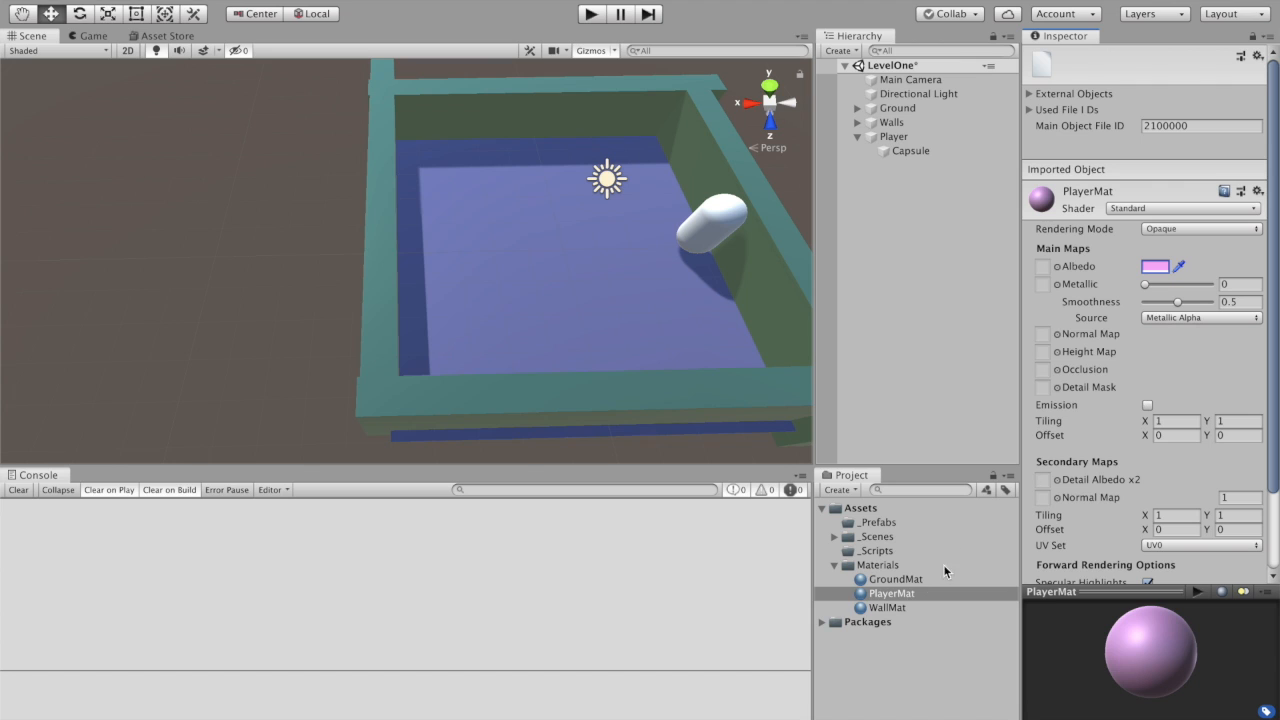
drag(900, 595, 910, 150)
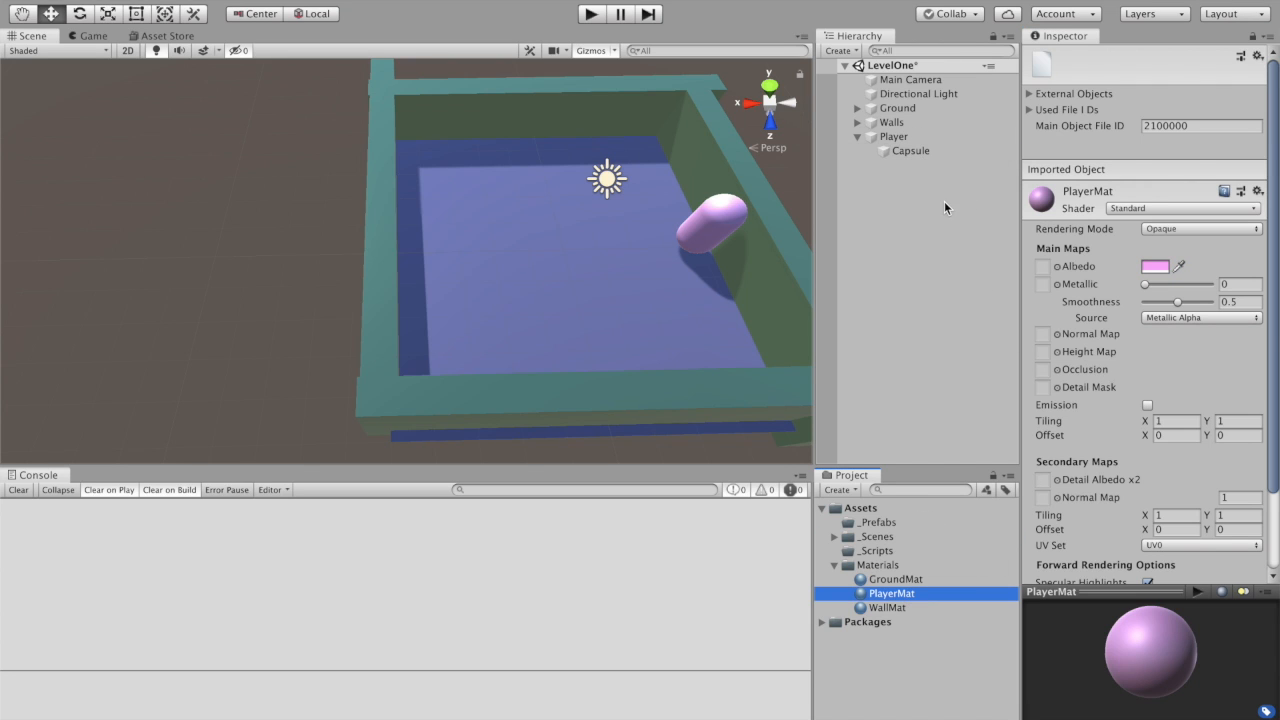
Set the smoothness of the Player capsule's PlayerMat material to 1 and its metallic value to 0.38.
click(903, 152)
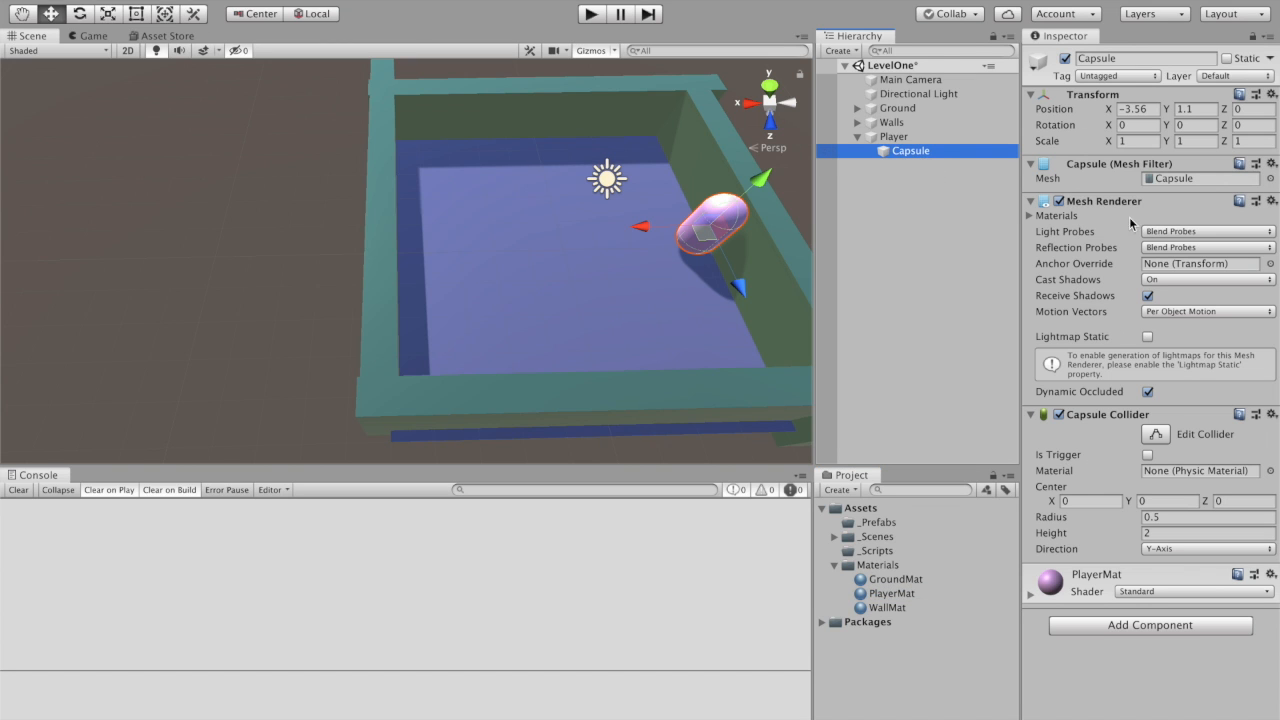
click(1030, 599)
drag(1186, 671, 1268, 676)
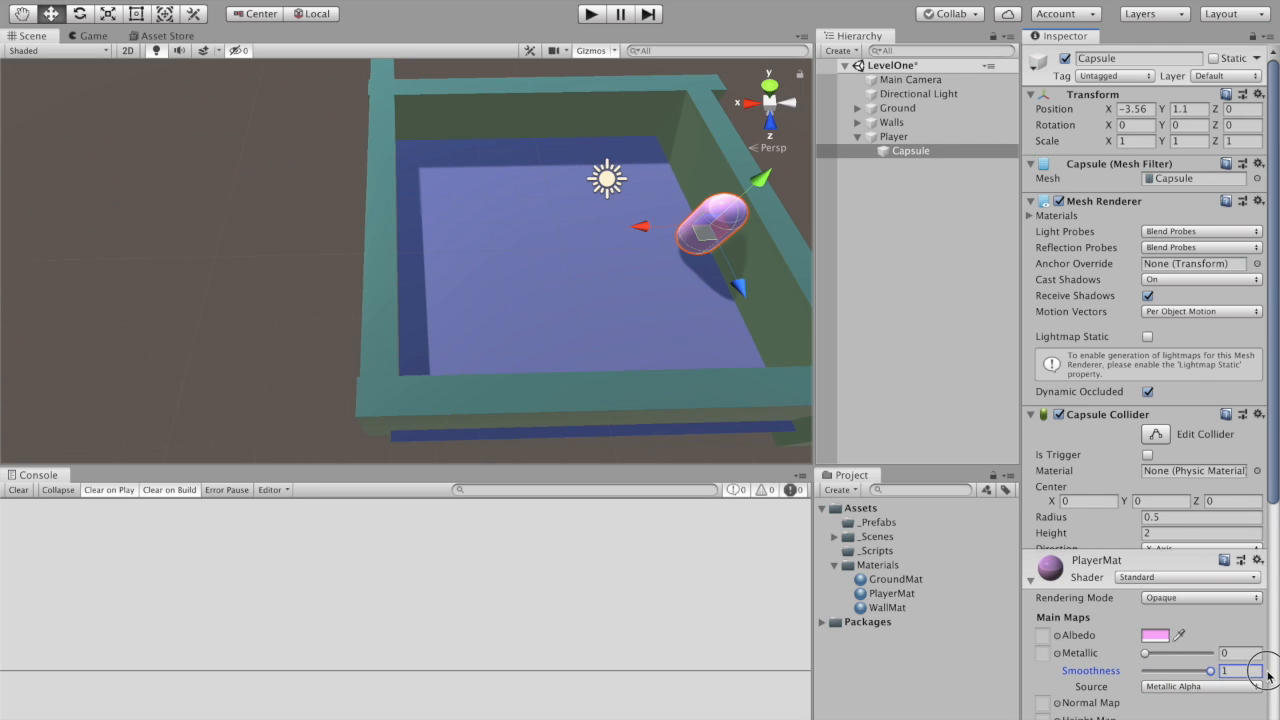
mouse_move(1165, 655)
mouse_down()
mouse_move(1189, 655)
mouse_move(1172, 661)
mouse_up()
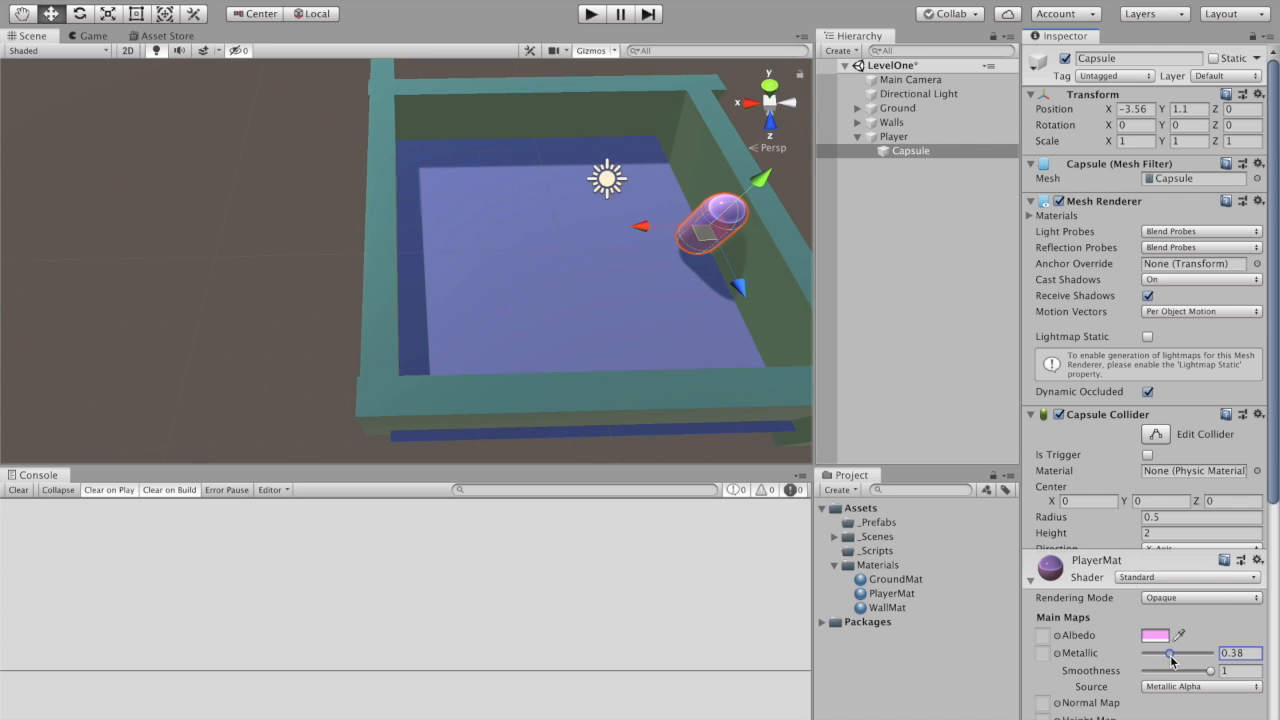
right_drag(720, 217, 746, 172)
right_drag(568, 240, 610, 287)
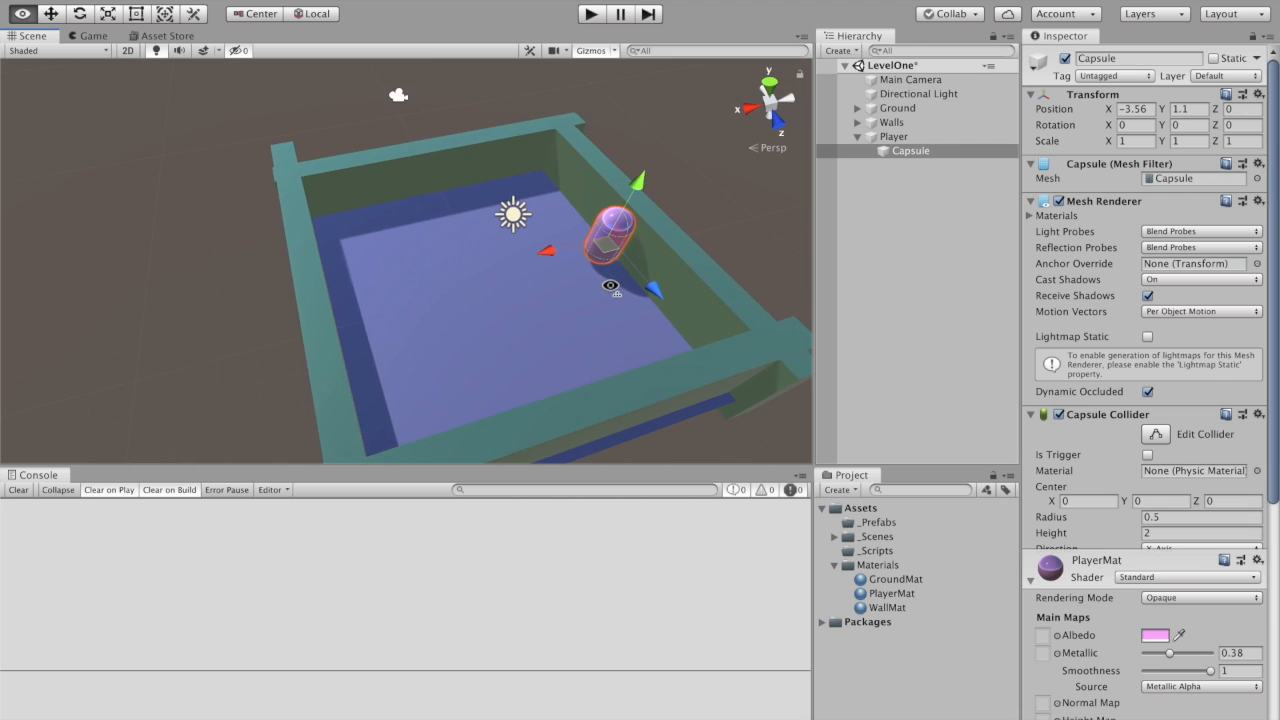
right_drag(655, 157, 663, 191)
Create an empty object named Goal at the top level of the scene, with its position reset to 0, 0, 0.
click(863, 139)
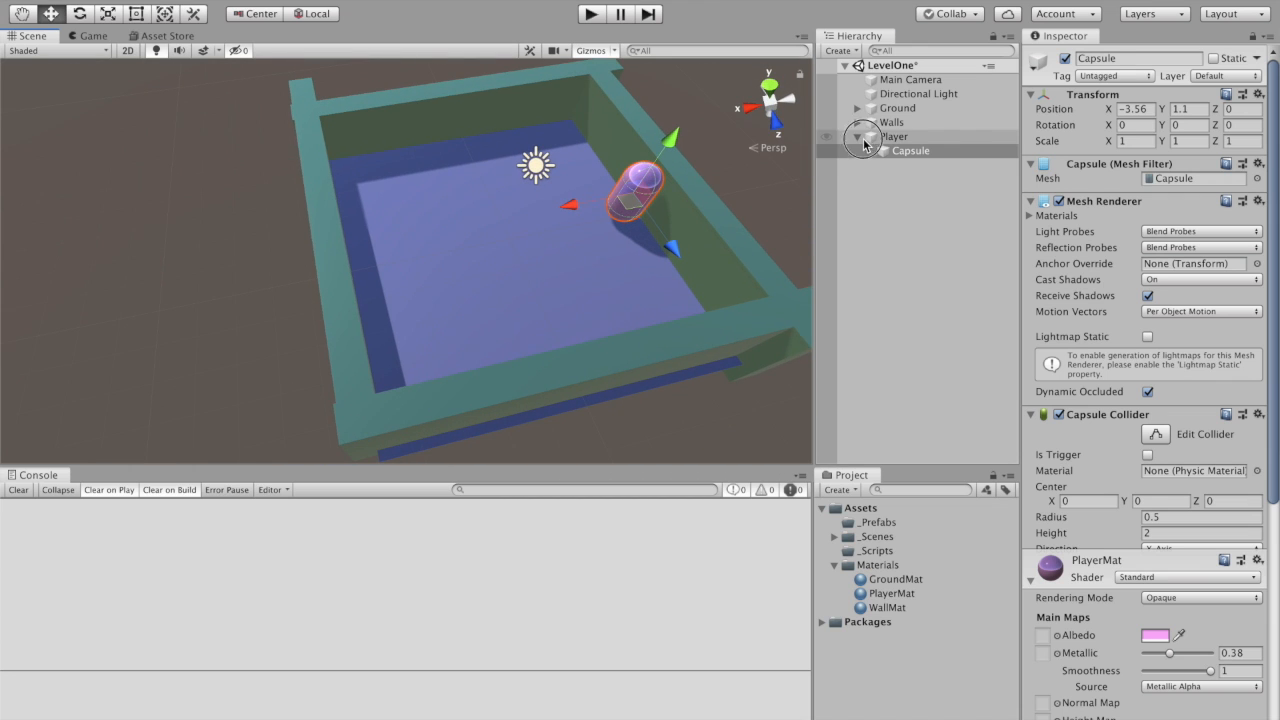
click(857, 138)
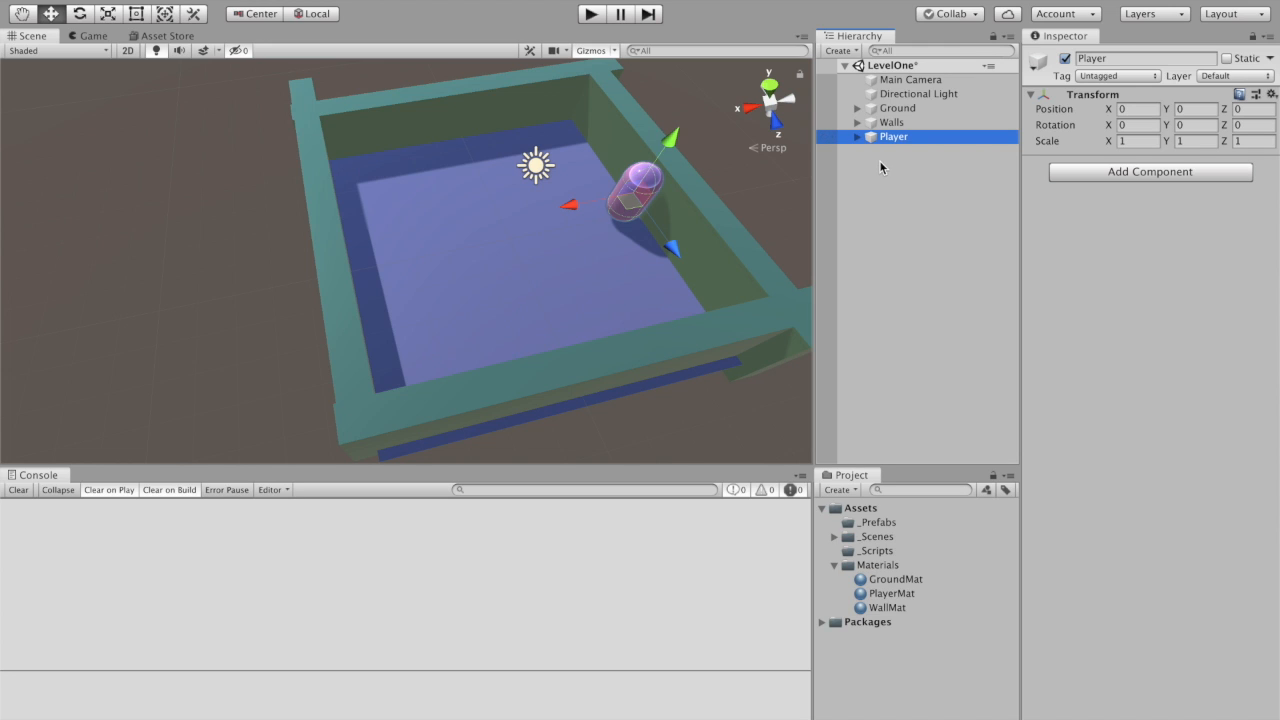
right_click(884, 160)
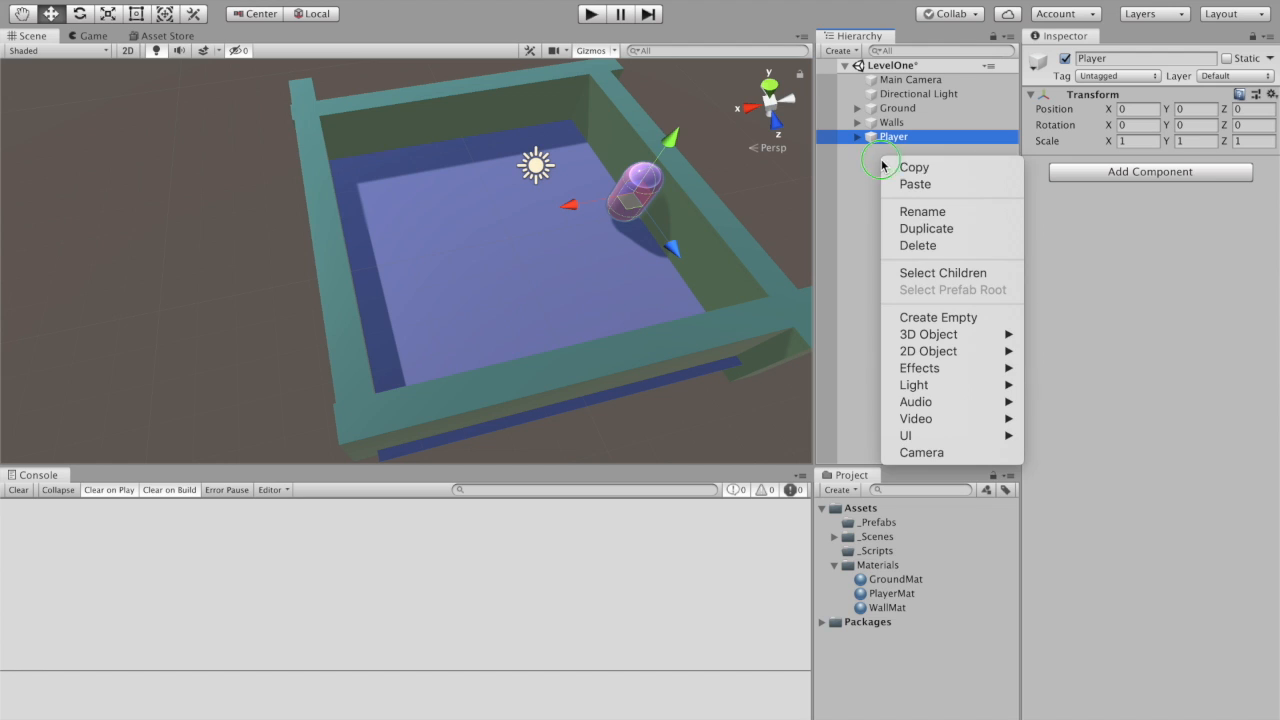
click(974, 318)
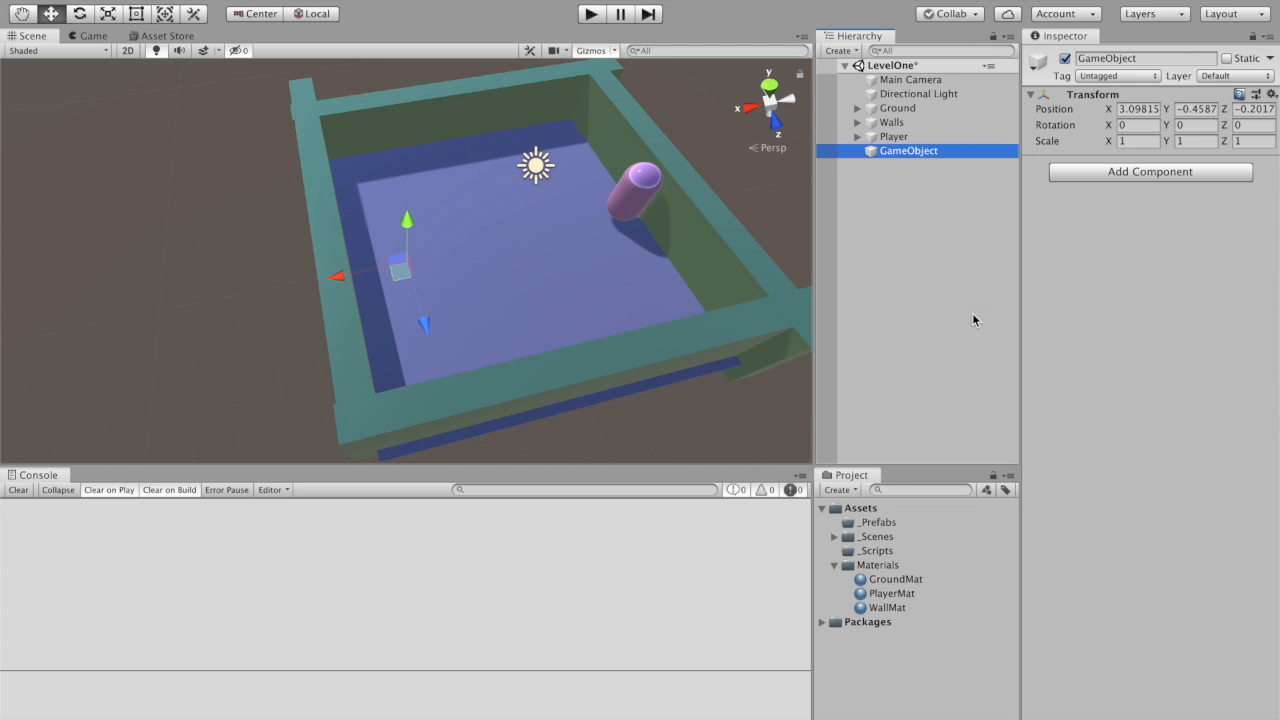
right_click(1163, 95)
click(1172, 110)
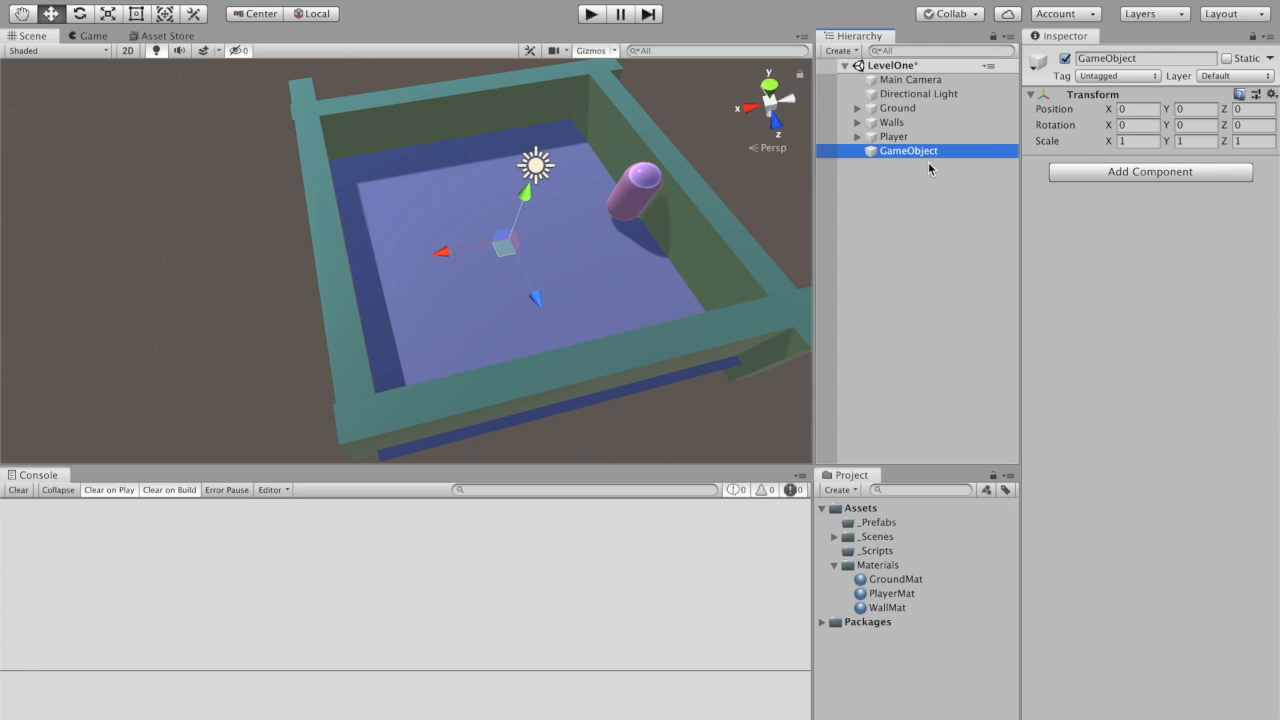
click(919, 152)
text(Goal)
key(Return)
Add a Cylinder as a child of Goal and flatten it to a Y scale of about 0.2.
right_click(895, 152)
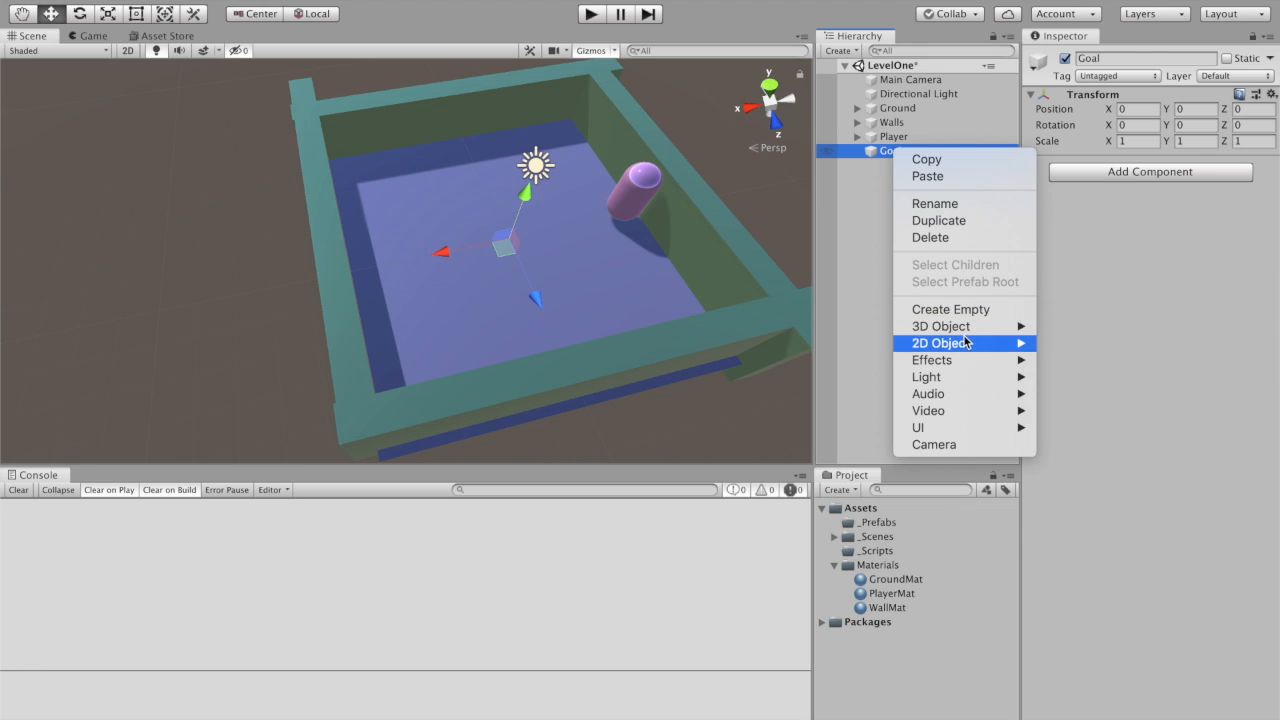
mouse_move(984, 330)
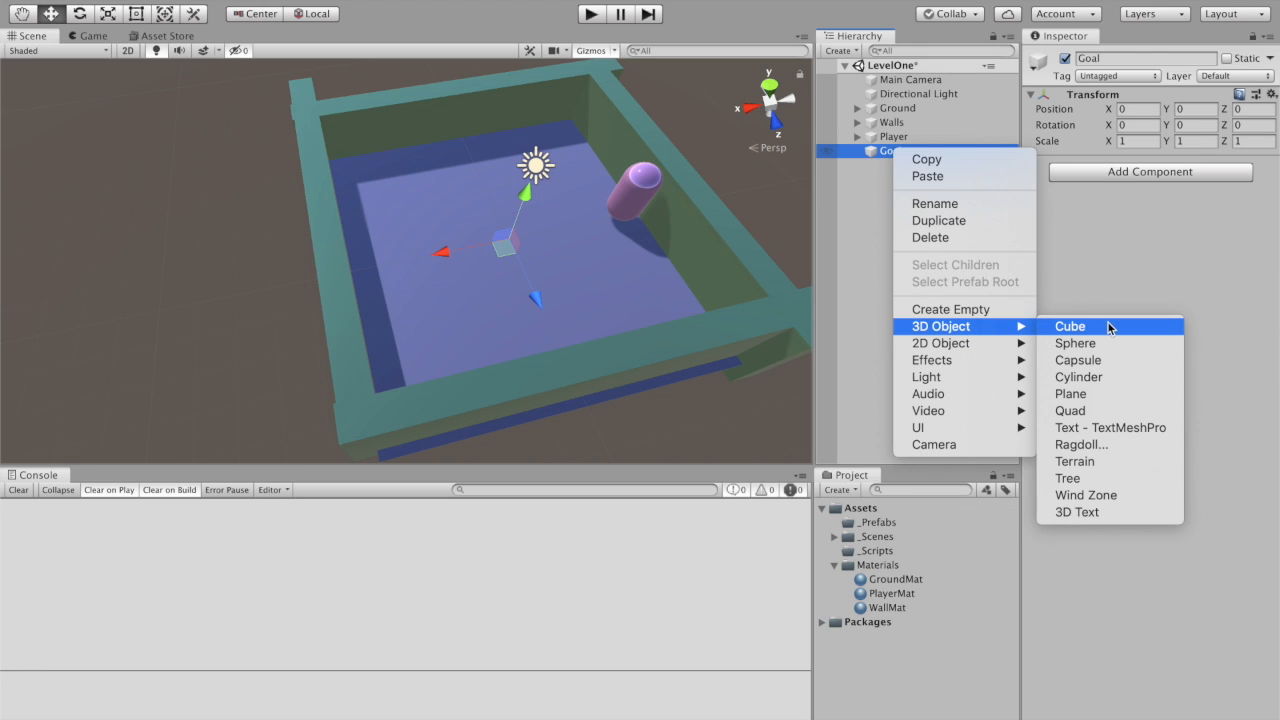
click(1103, 387)
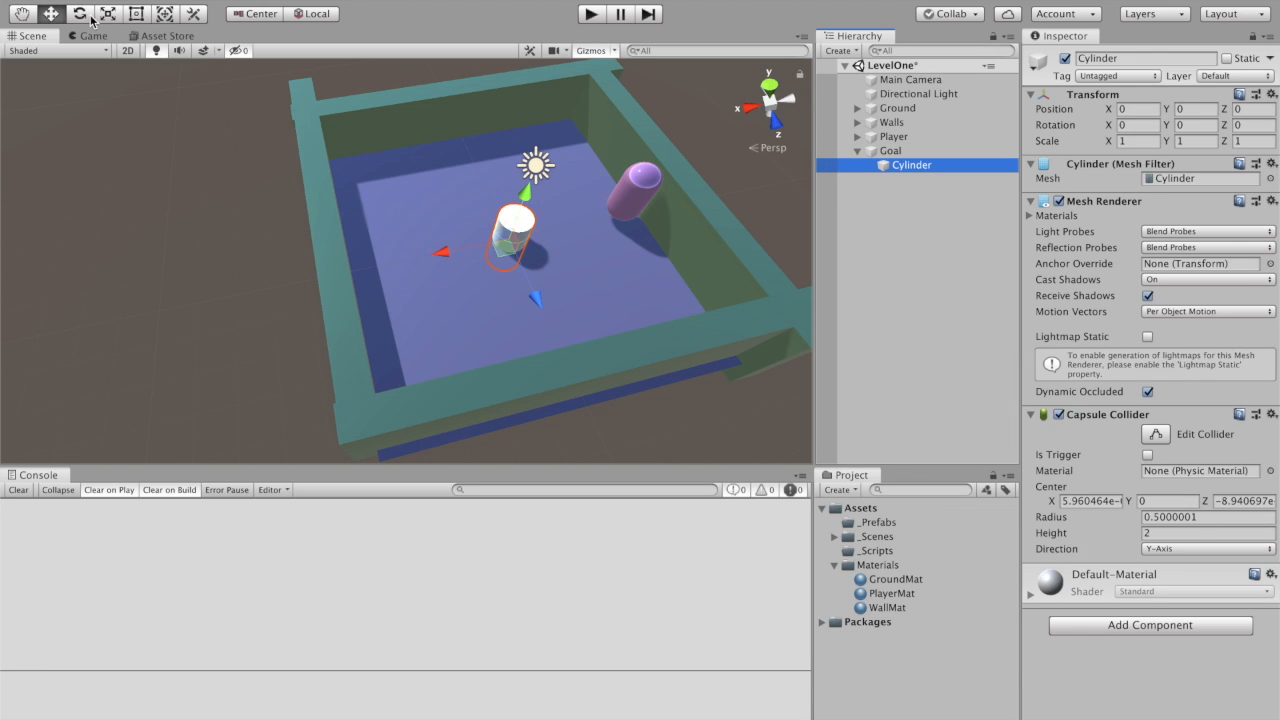
click(138, 17)
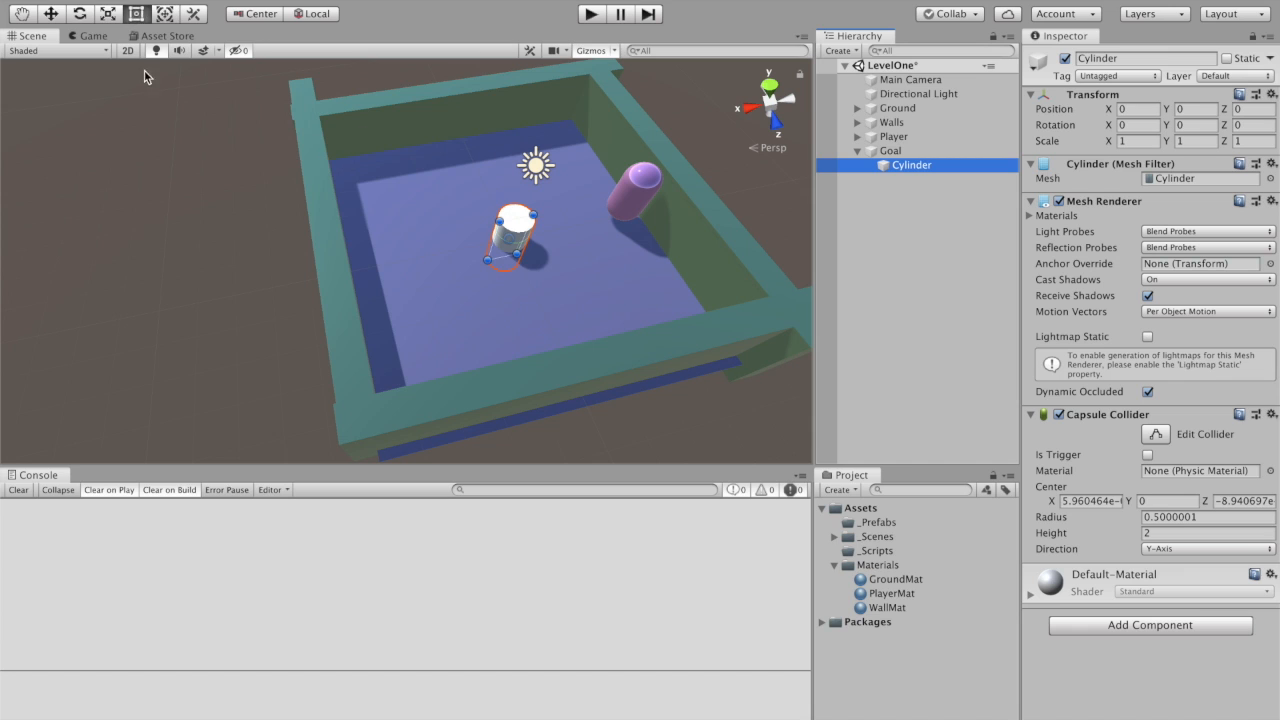
click(108, 14)
drag(536, 184, 522, 212)
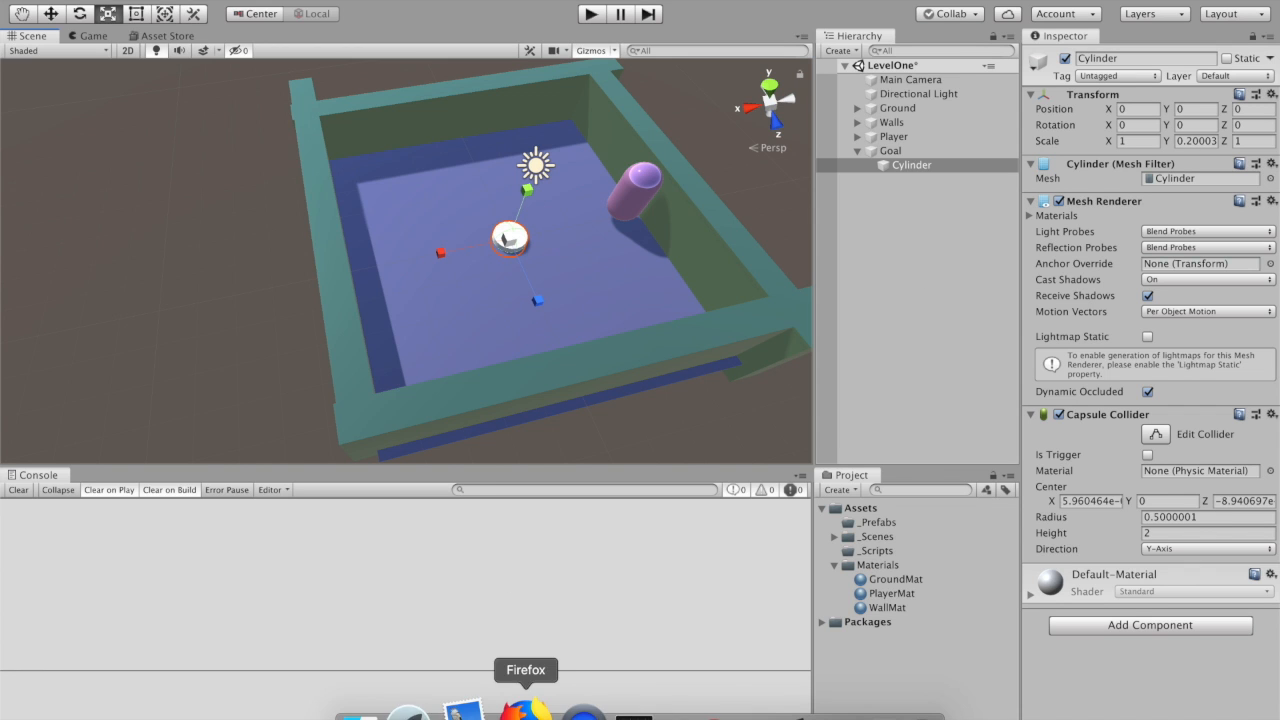
Switch to the Coolors palette in Google Chrome and copy the blue color's hex code, 8093F1.
click(676, 702)
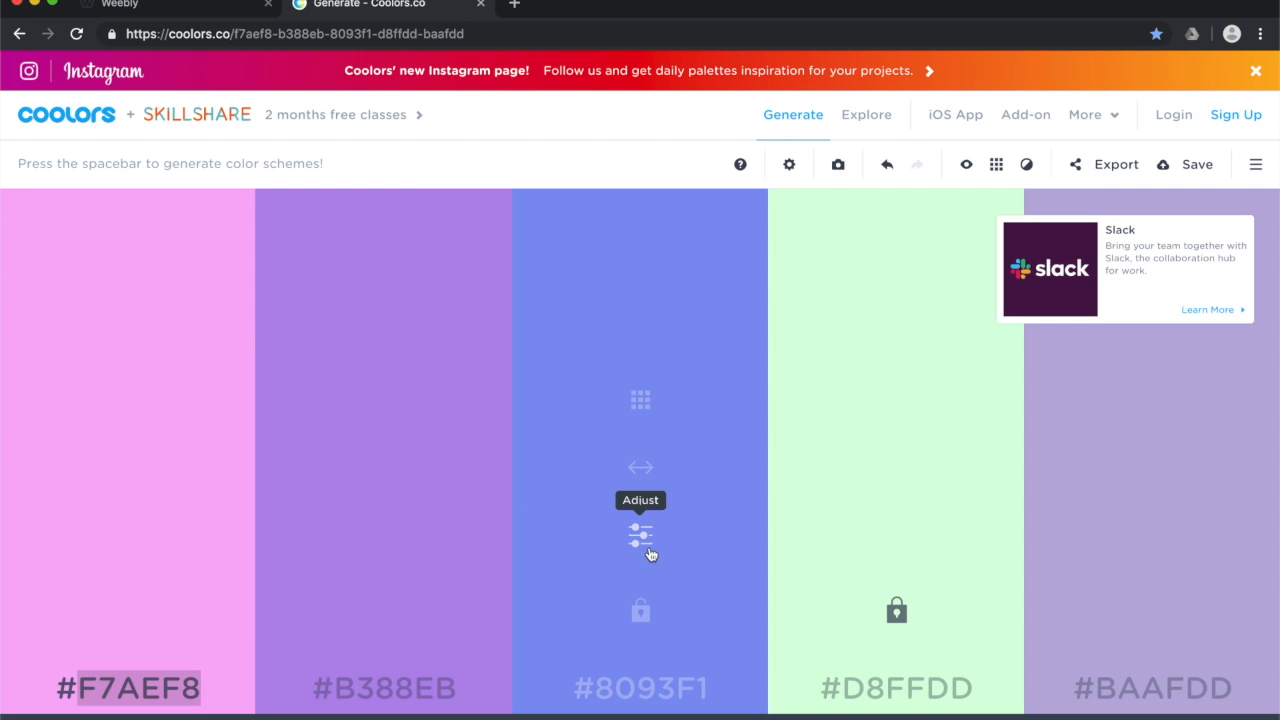
click(655, 688)
key(super+c)
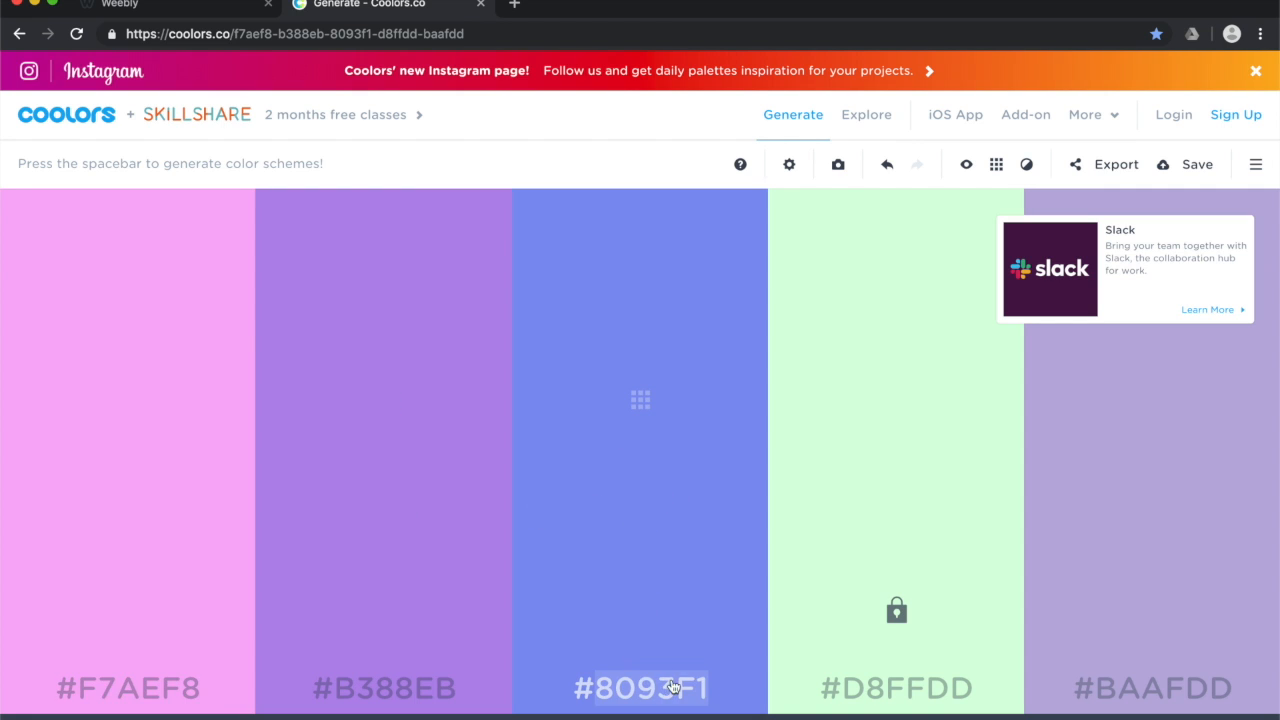
Switch back to Unity and create a new material named GoalMat in the Materials folder.
click(755, 706)
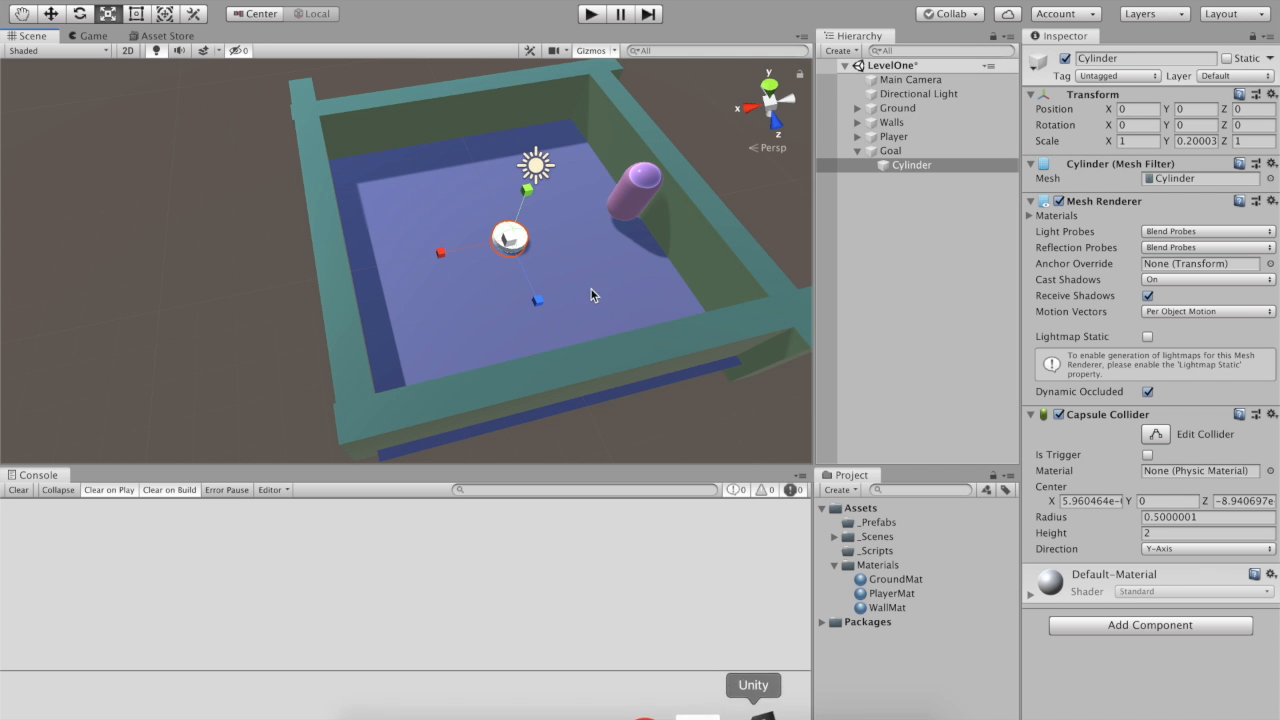
right_click(884, 570)
mouse_move(948, 360)
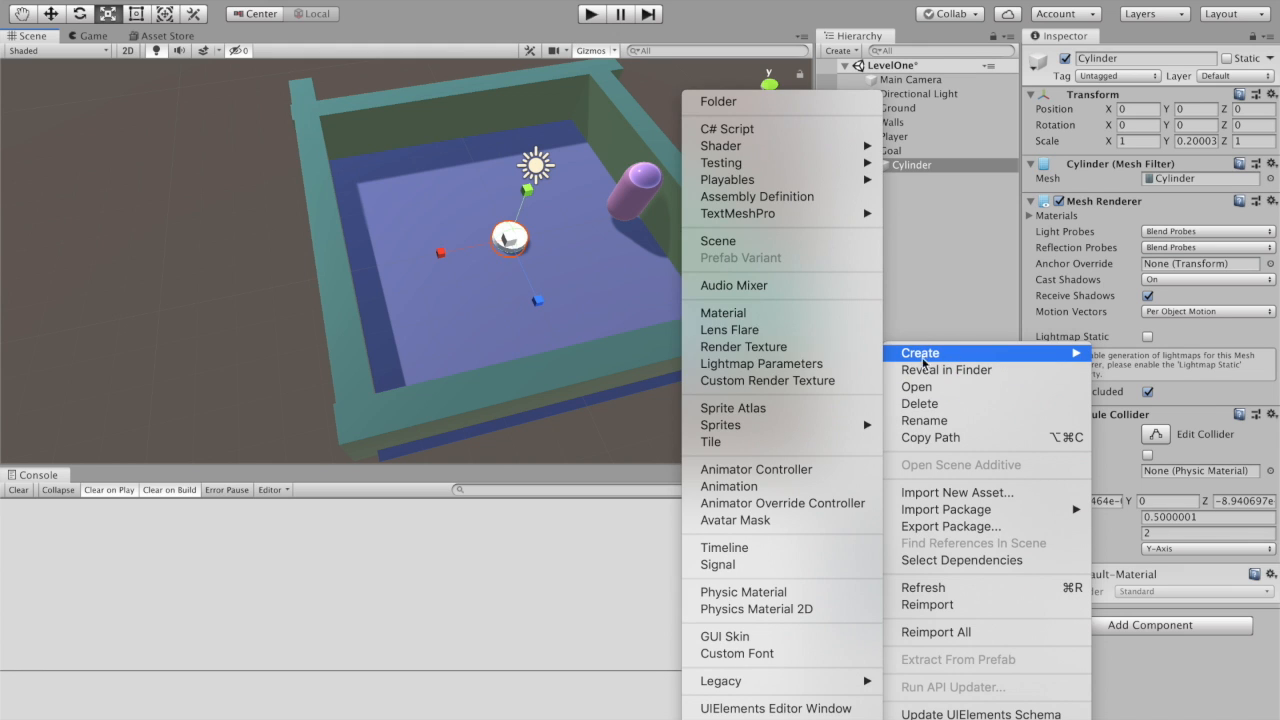
click(735, 312)
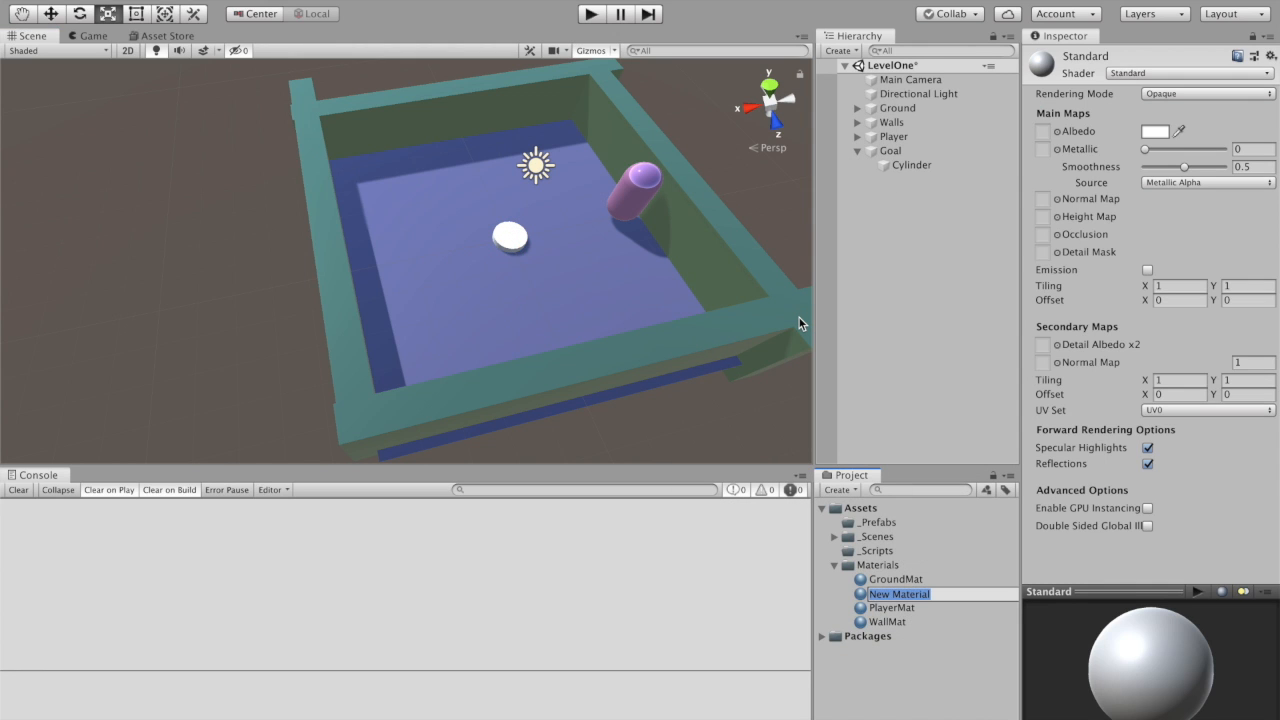
text(GoalMat)
key(Return)
Set GoalMat's albedo color to hex 8093F1 and apply the material to the Goal's cylinder.
click(1150, 266)
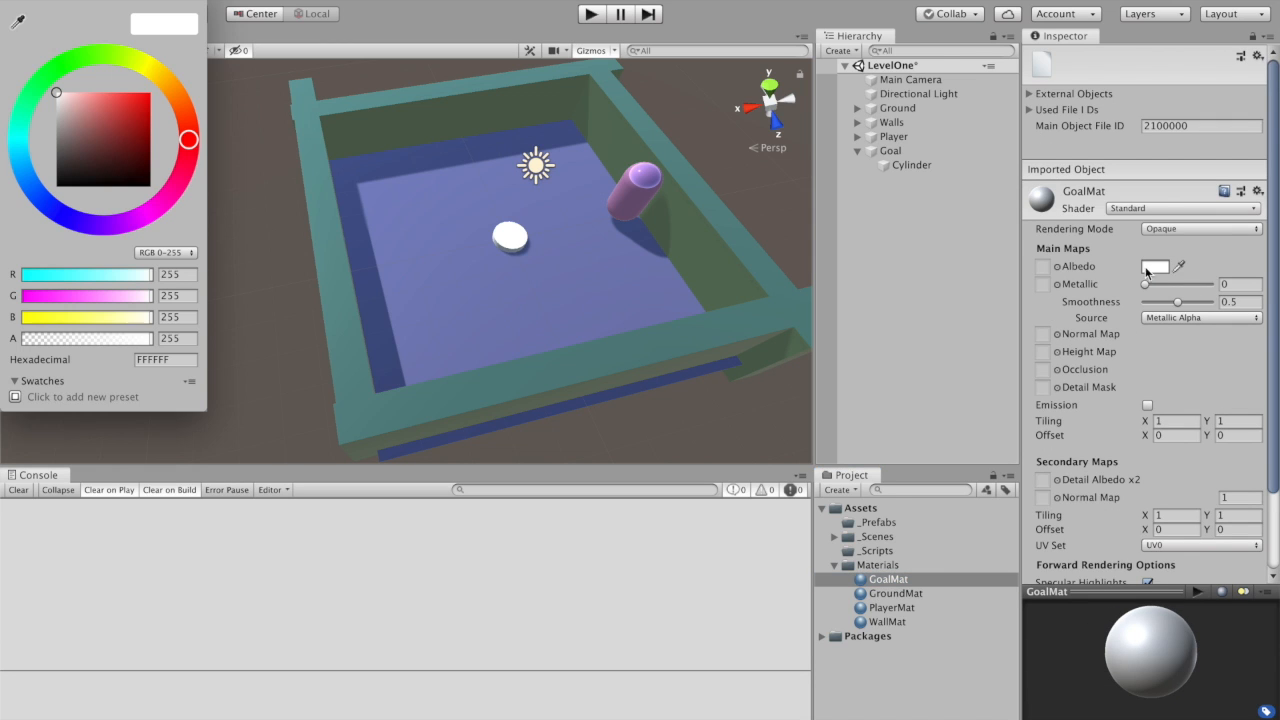
click(164, 360)
key(super+v)
click(15, 3)
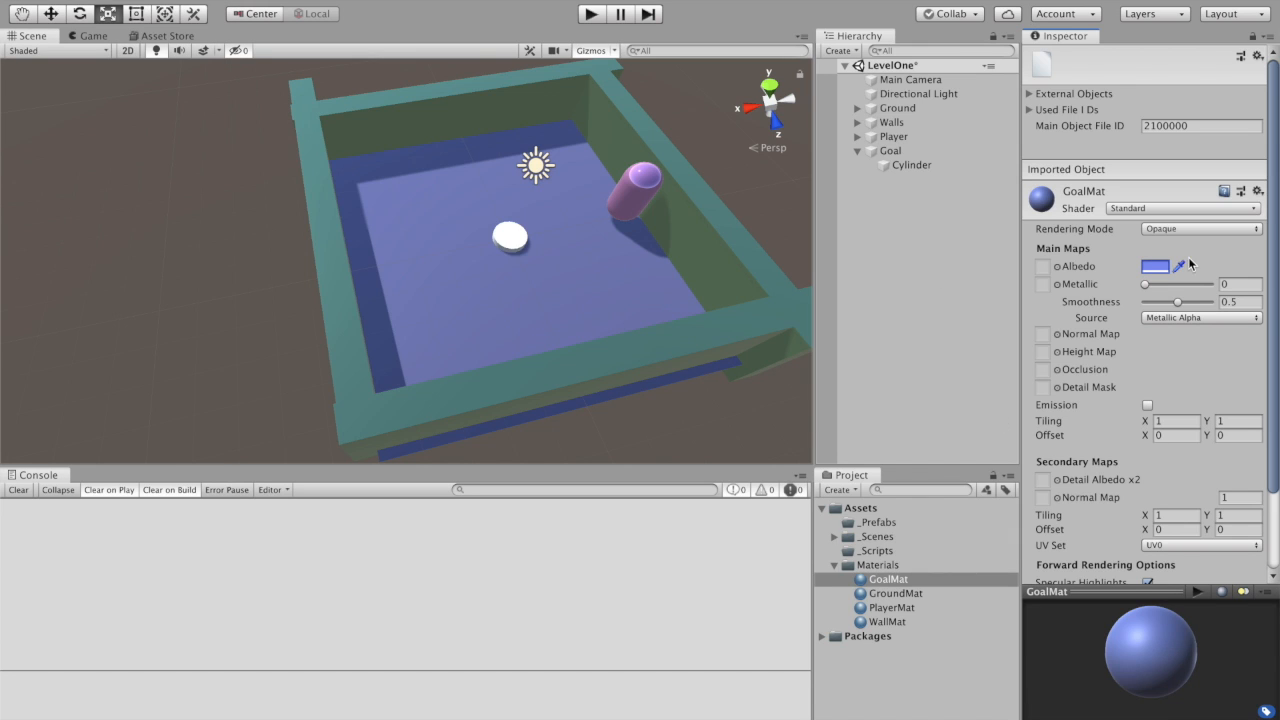
drag(891, 584, 903, 164)
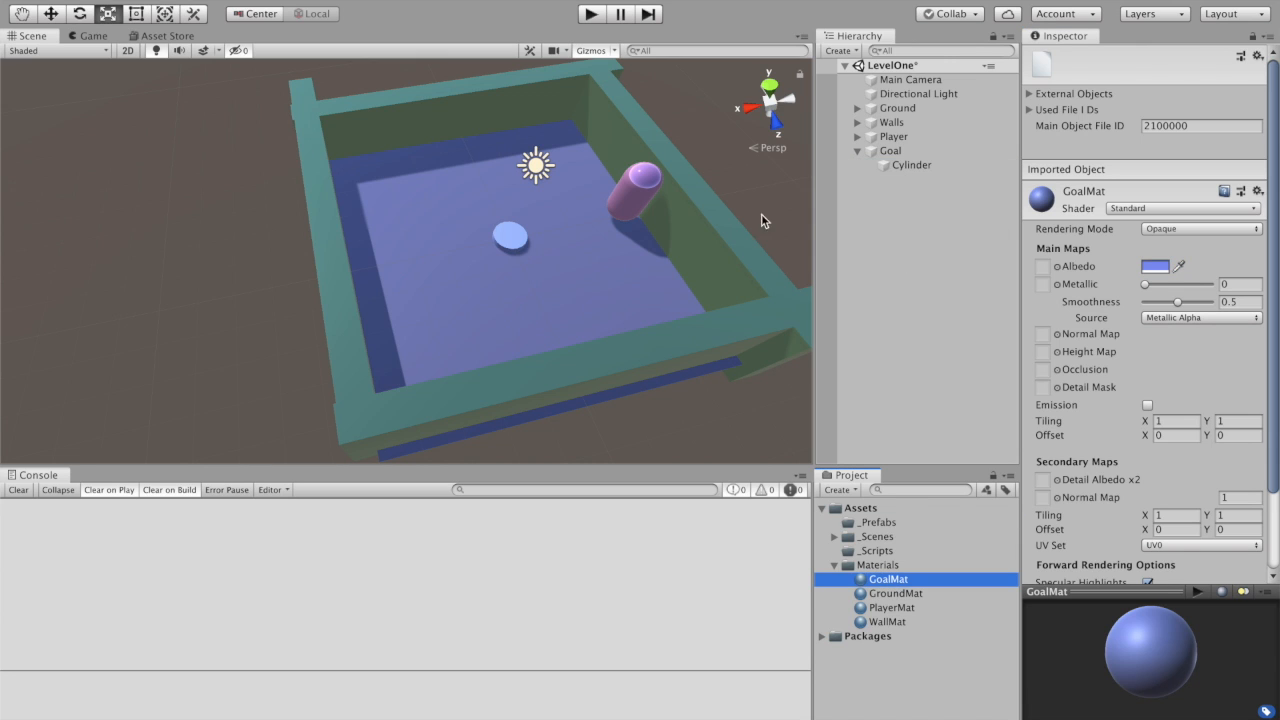
Move the Goal's cylinder along the X axis to about 3.72, near the wall opposite the player.
click(910, 165)
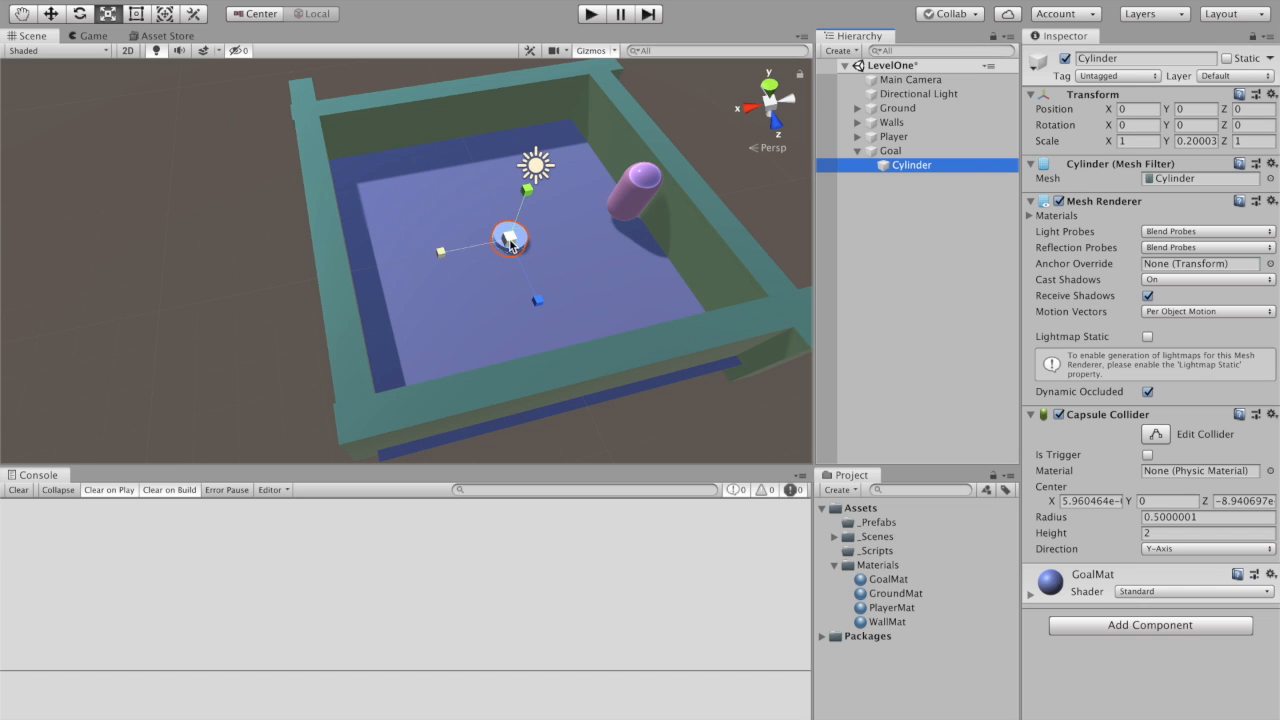
click(52, 14)
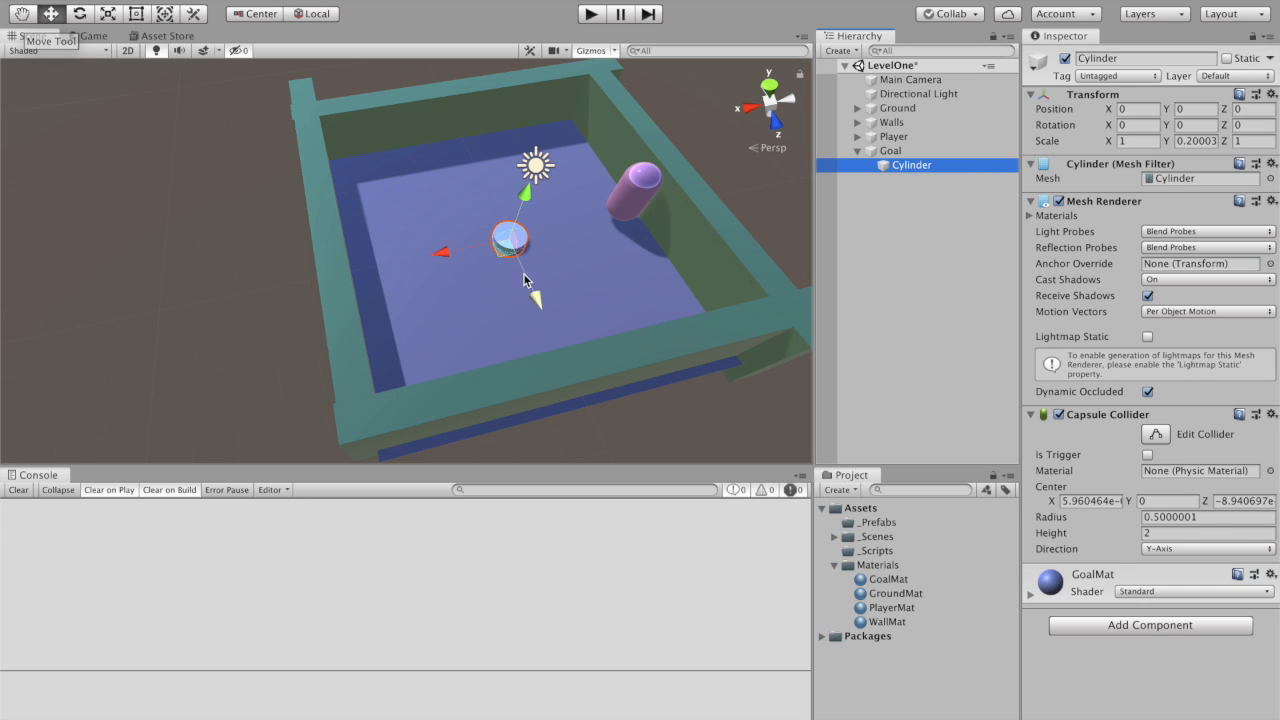
drag(458, 252, 333, 262)
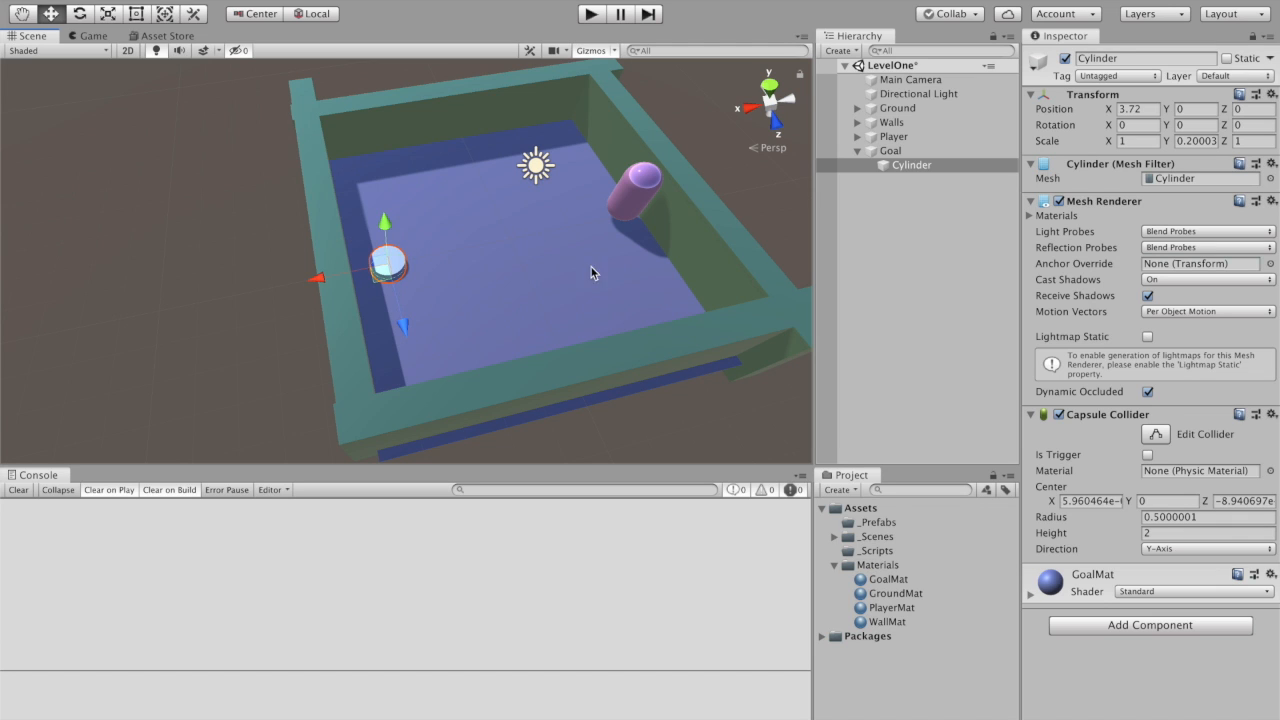
click(650, 200)
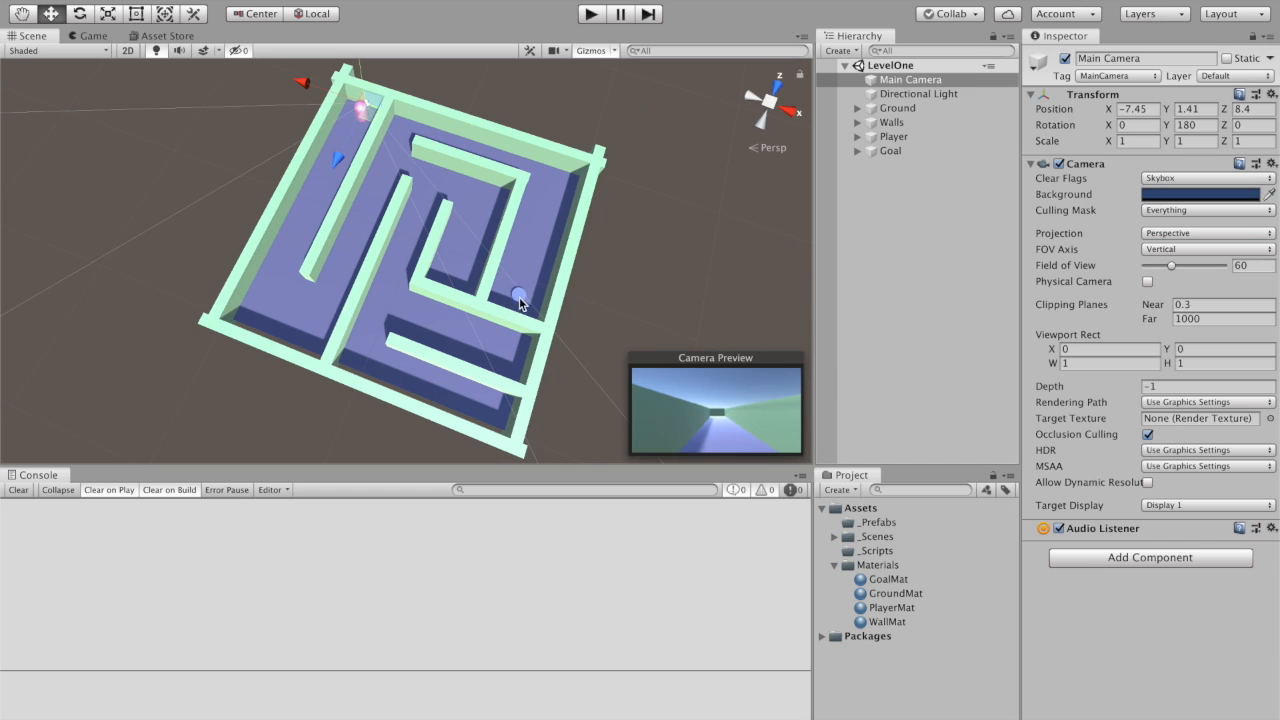
Try moving the whole Ground object along the X axis to about 5.92, and undo the move.
scroll(517, 295, up, 1)
right_drag(418, 213, 467, 199)
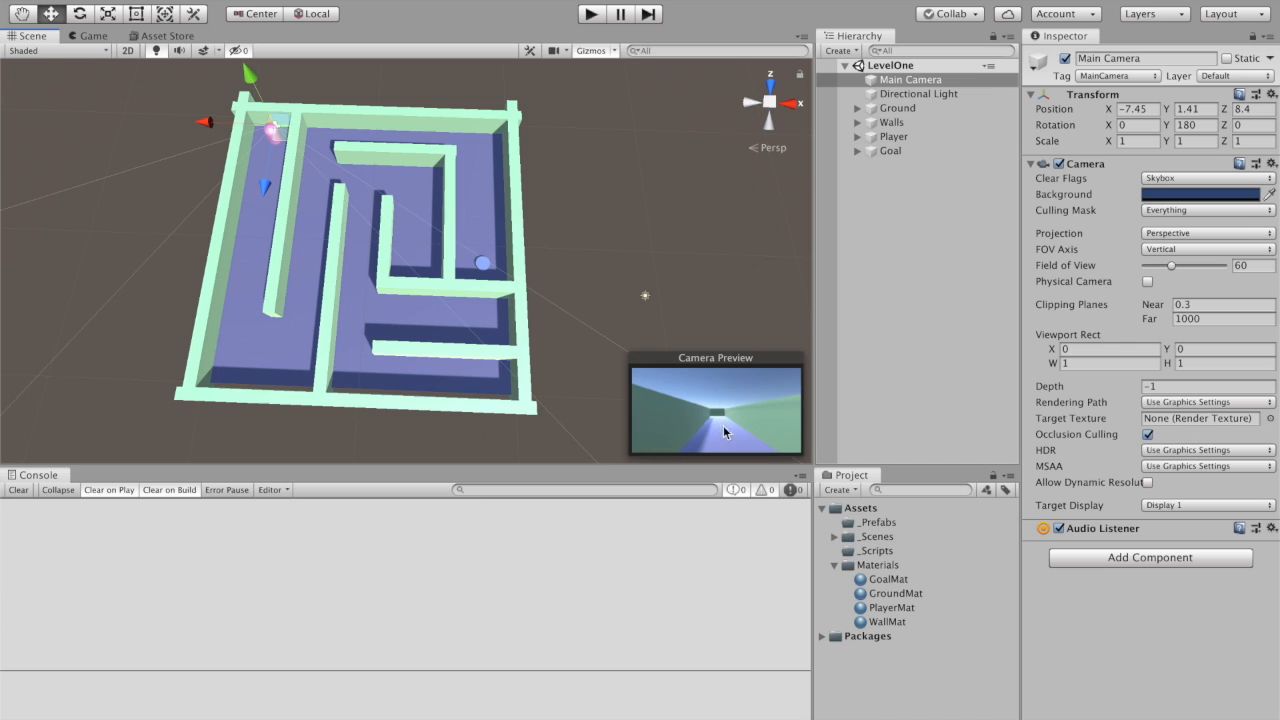
click(895, 110)
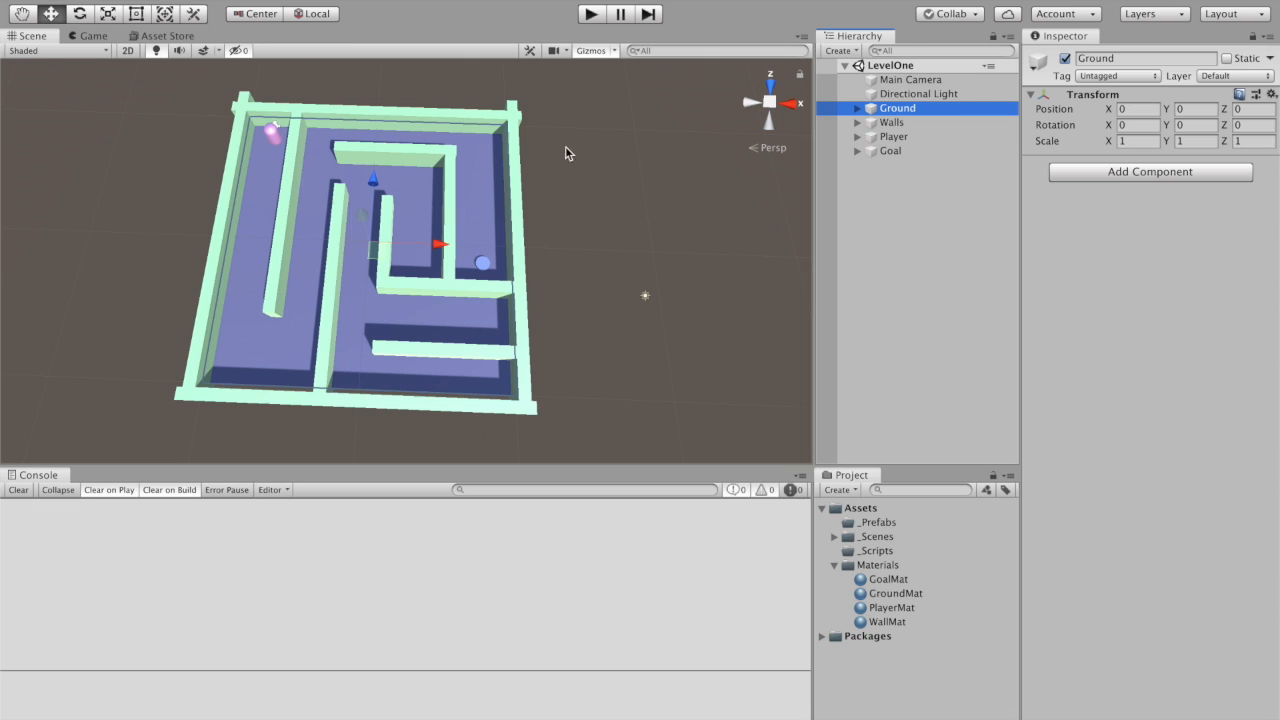
drag(446, 255, 530, 247)
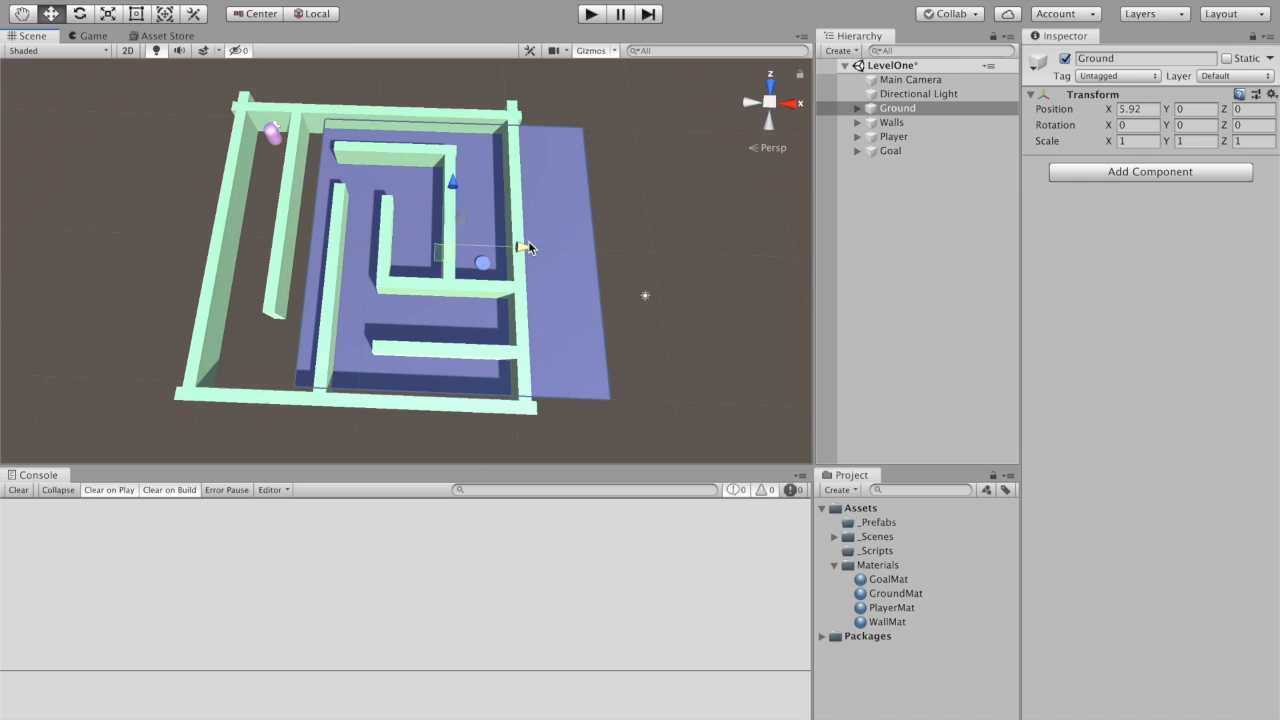
key(ctrl+z)
click(891, 122)
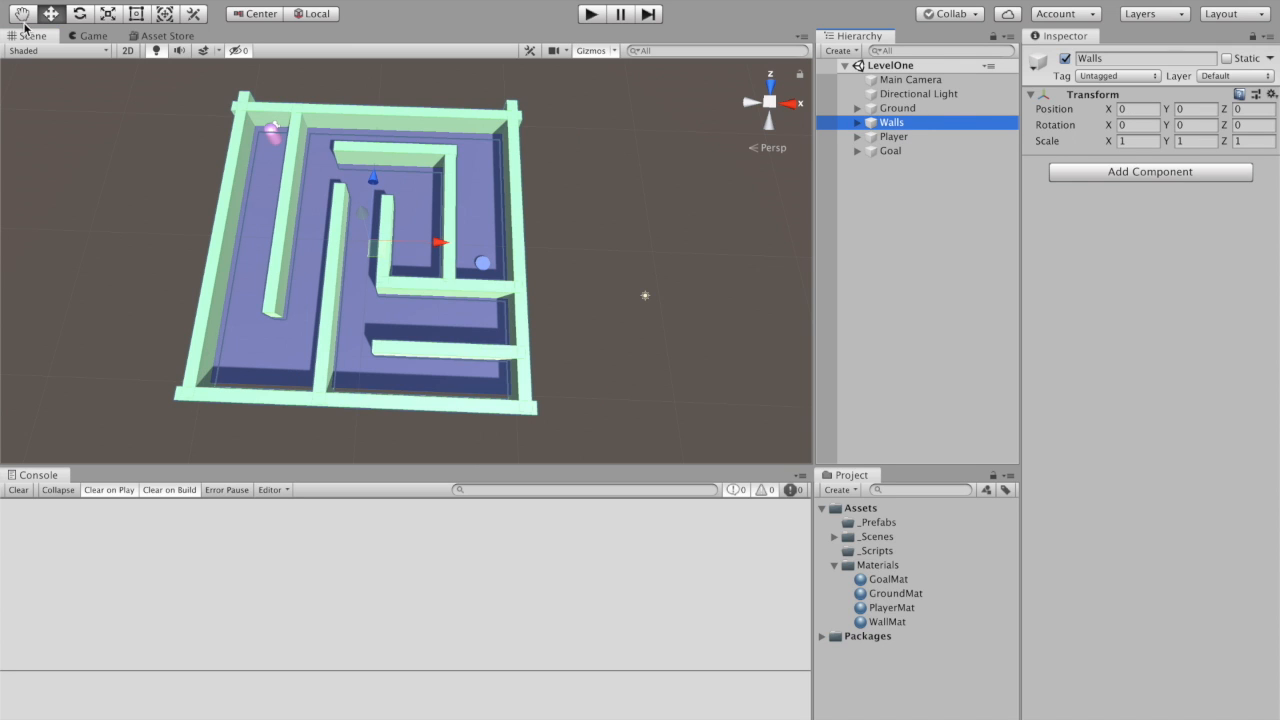
mouse_move(440, 244)
mouse_down()
mouse_move(300, 240)
mouse_move(500, 244)
mouse_move(440, 243)
mouse_up()
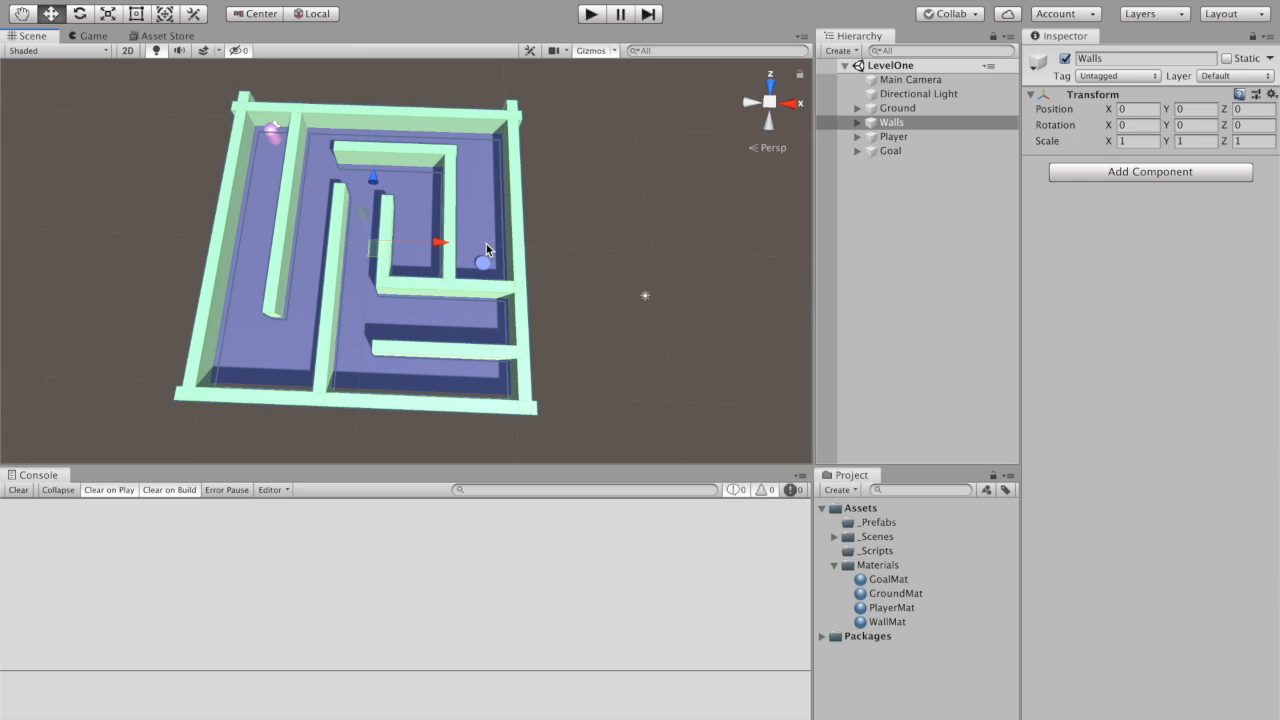
click(955, 260)
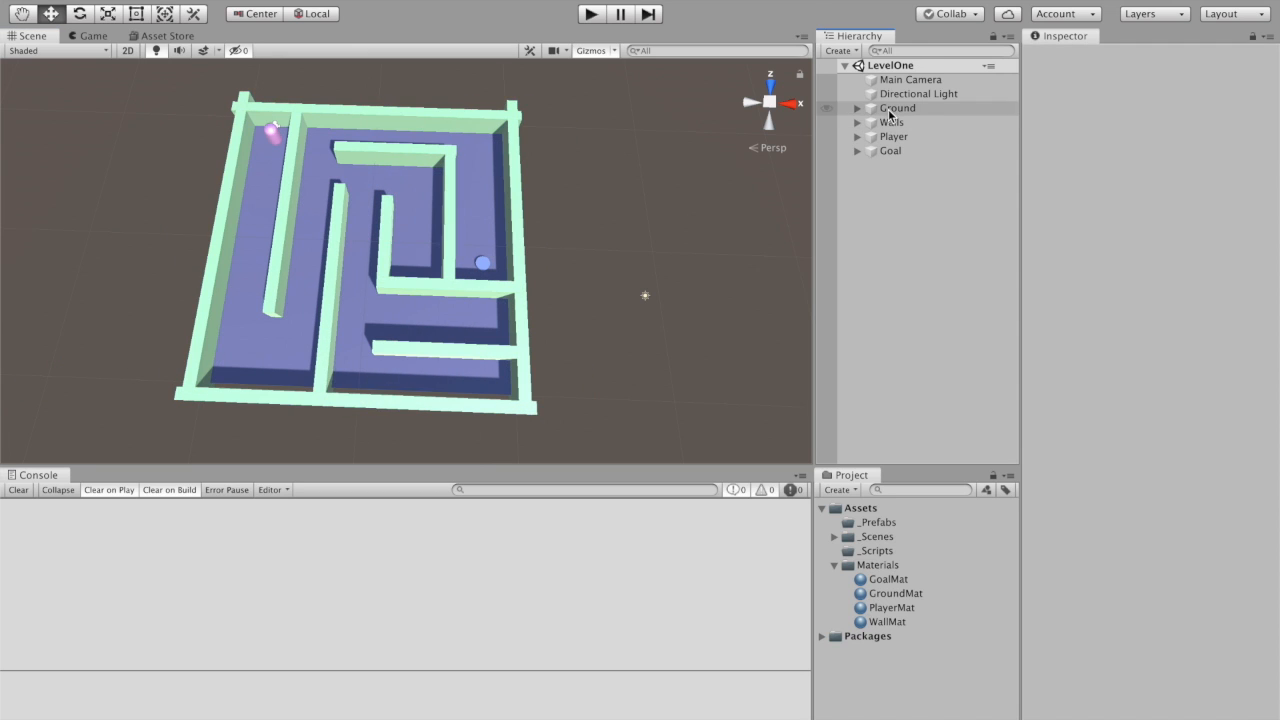
Make the Main Camera a child of Player and move it along the Z axis to about 7.59.
click(893, 137)
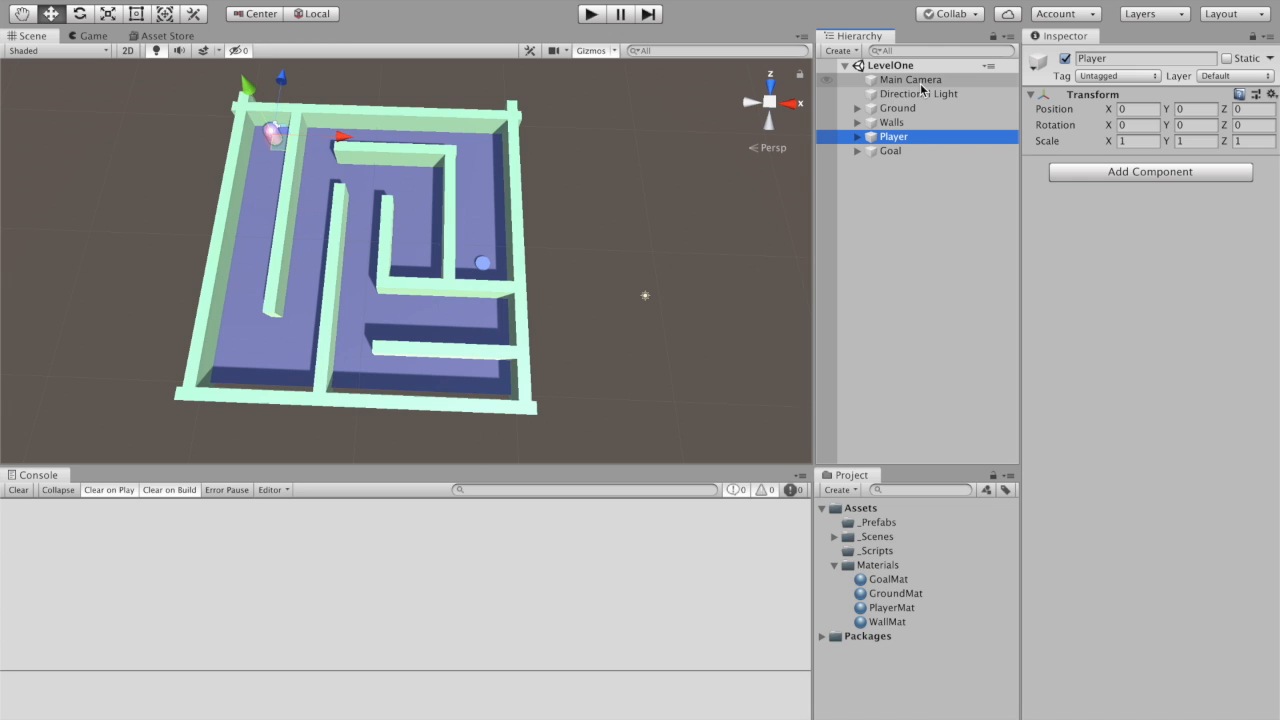
drag(920, 83, 900, 139)
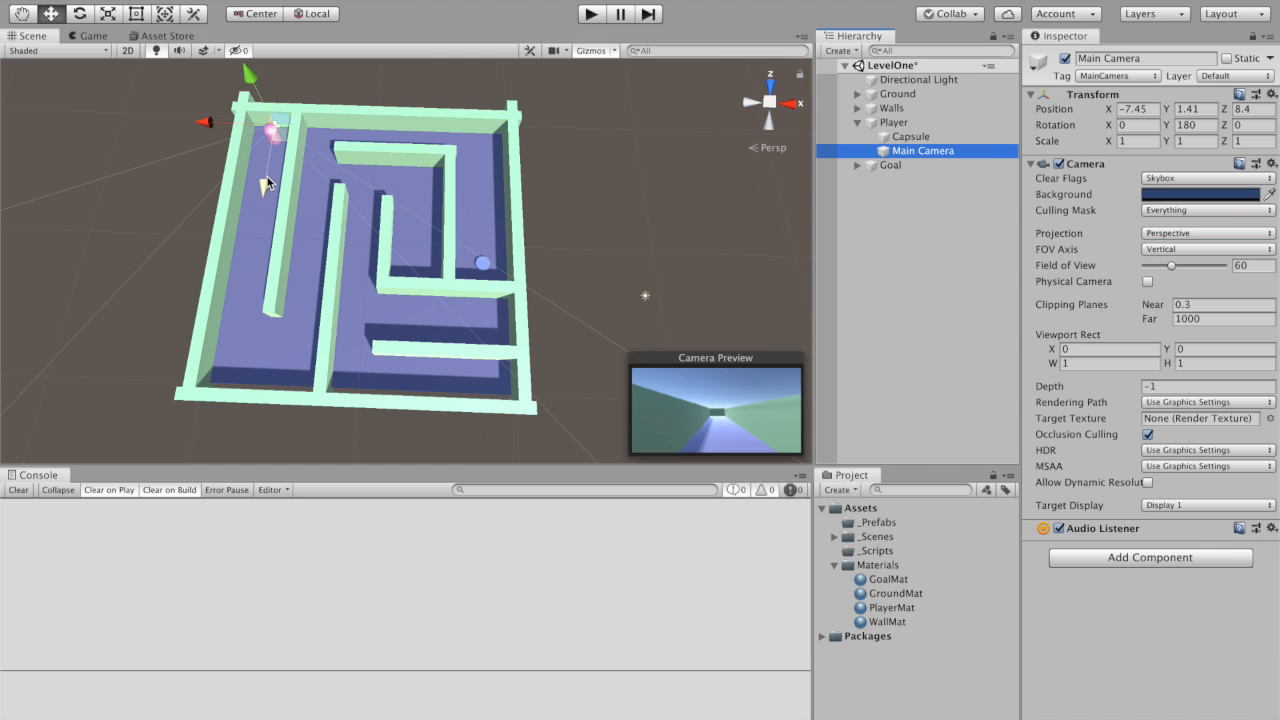
mouse_move(266, 183)
mouse_down()
mouse_move(245, 343)
mouse_move(275, 190)
mouse_up()
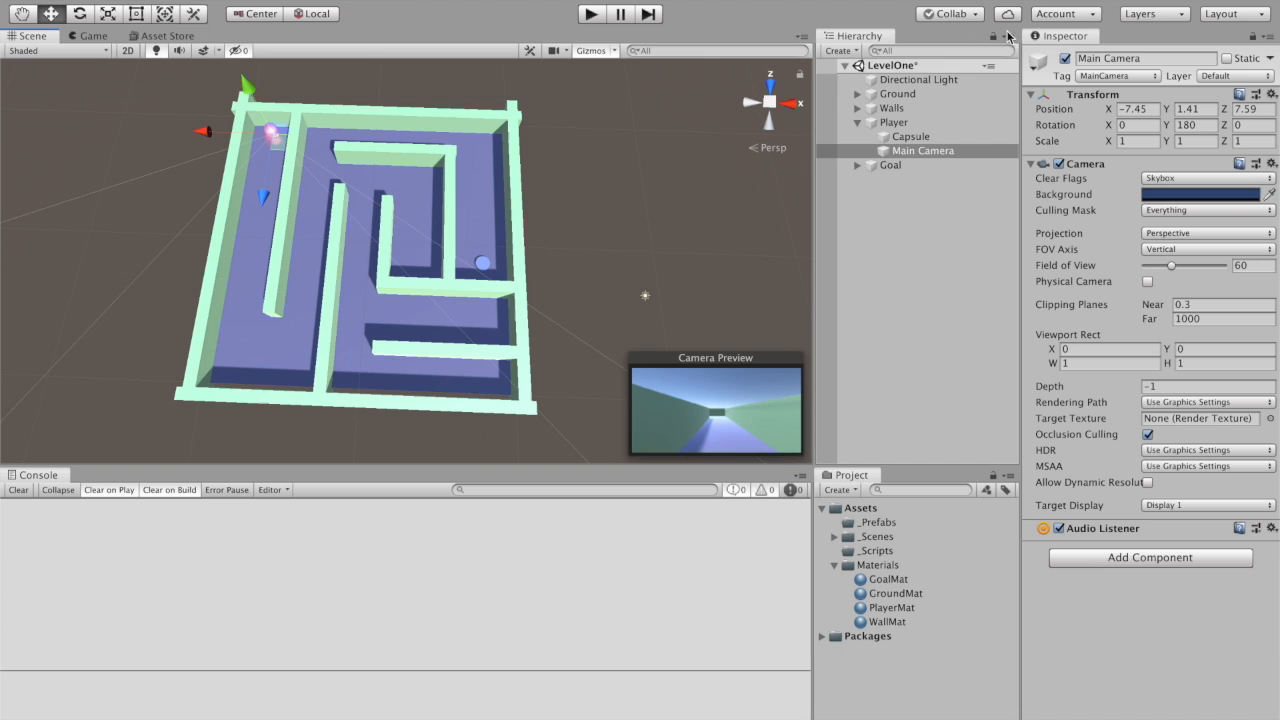
Move Player along the Z axis to about -8.7, check Main Camera's preview, and move Player back to about -0.61.
click(949, 122)
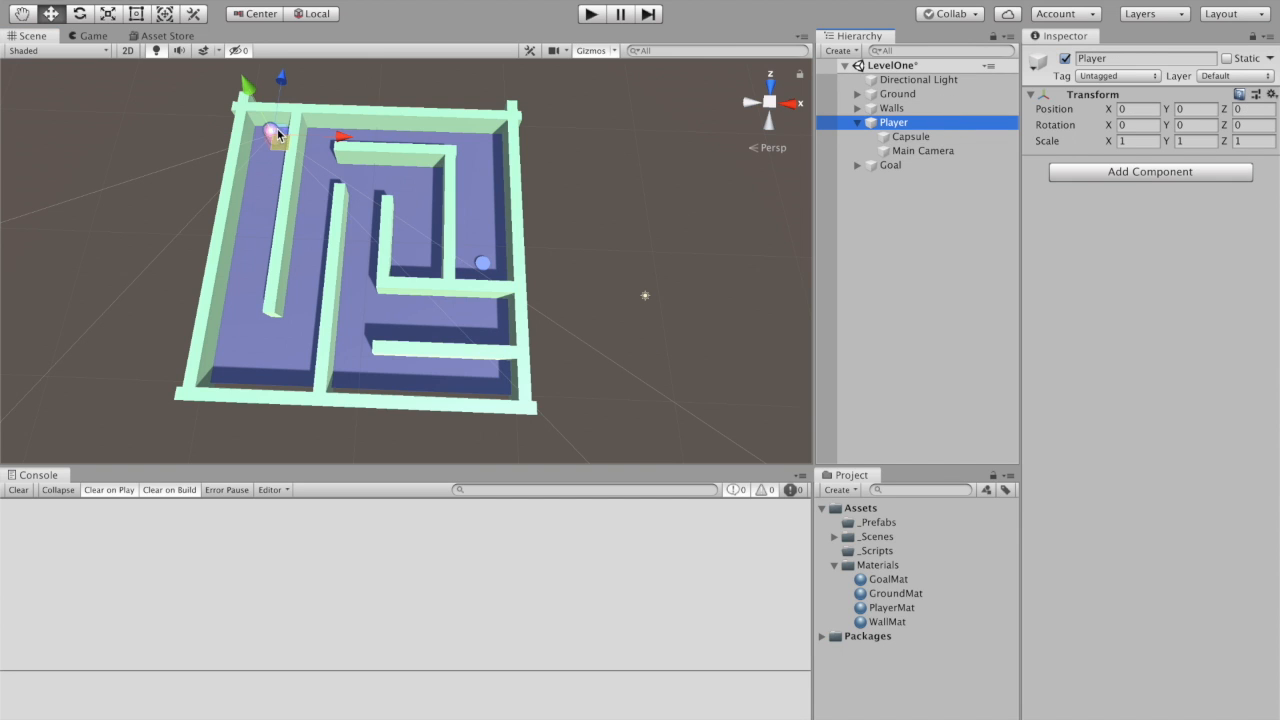
drag(285, 88, 263, 183)
click(960, 152)
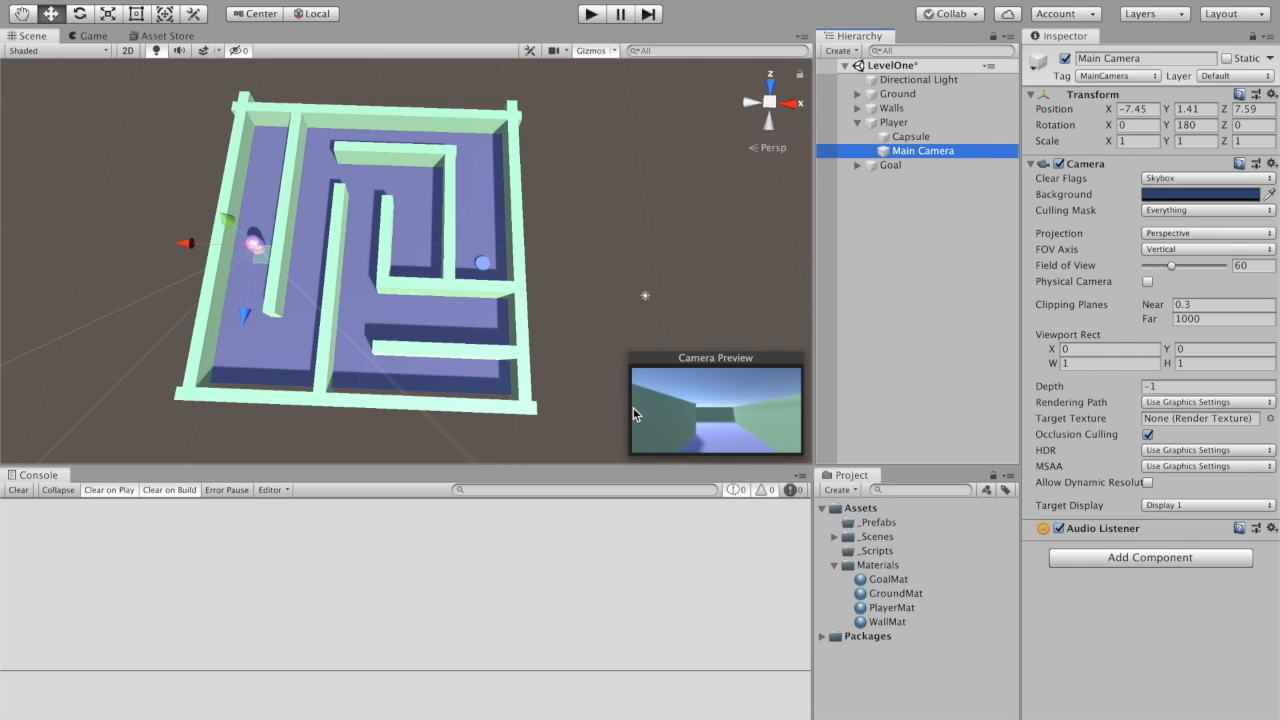
click(925, 122)
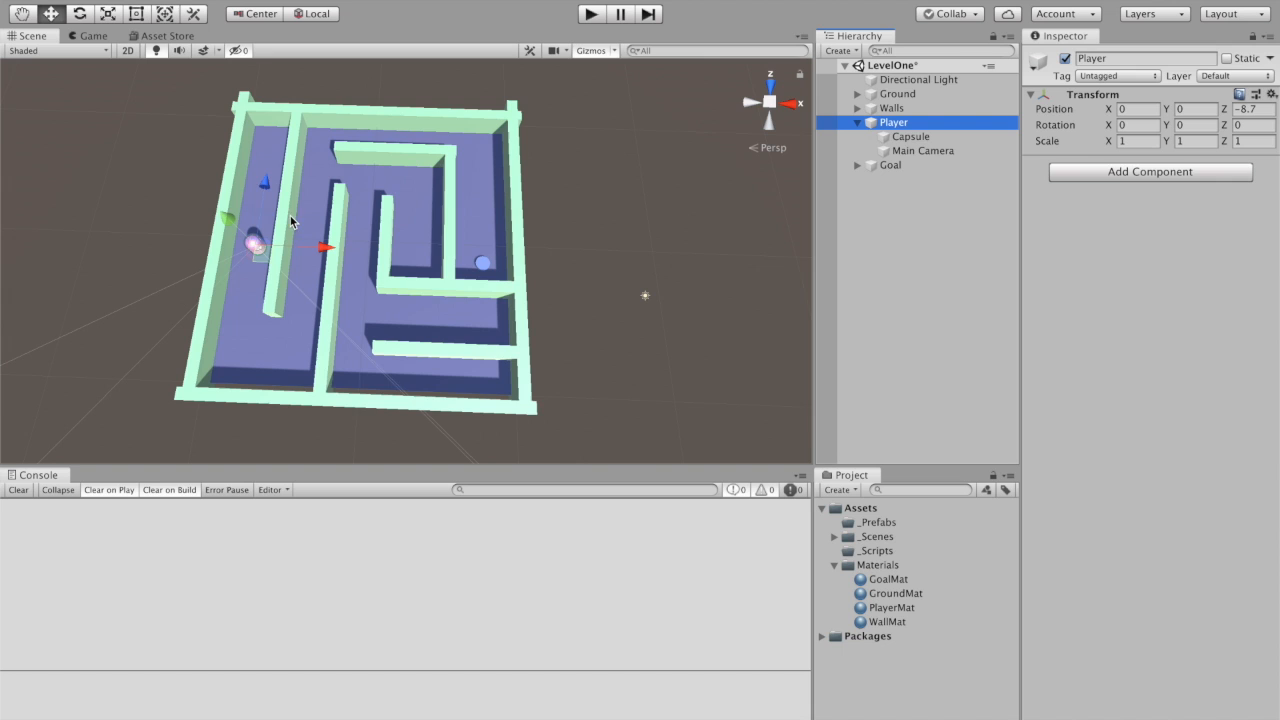
drag(264, 183, 309, 90)
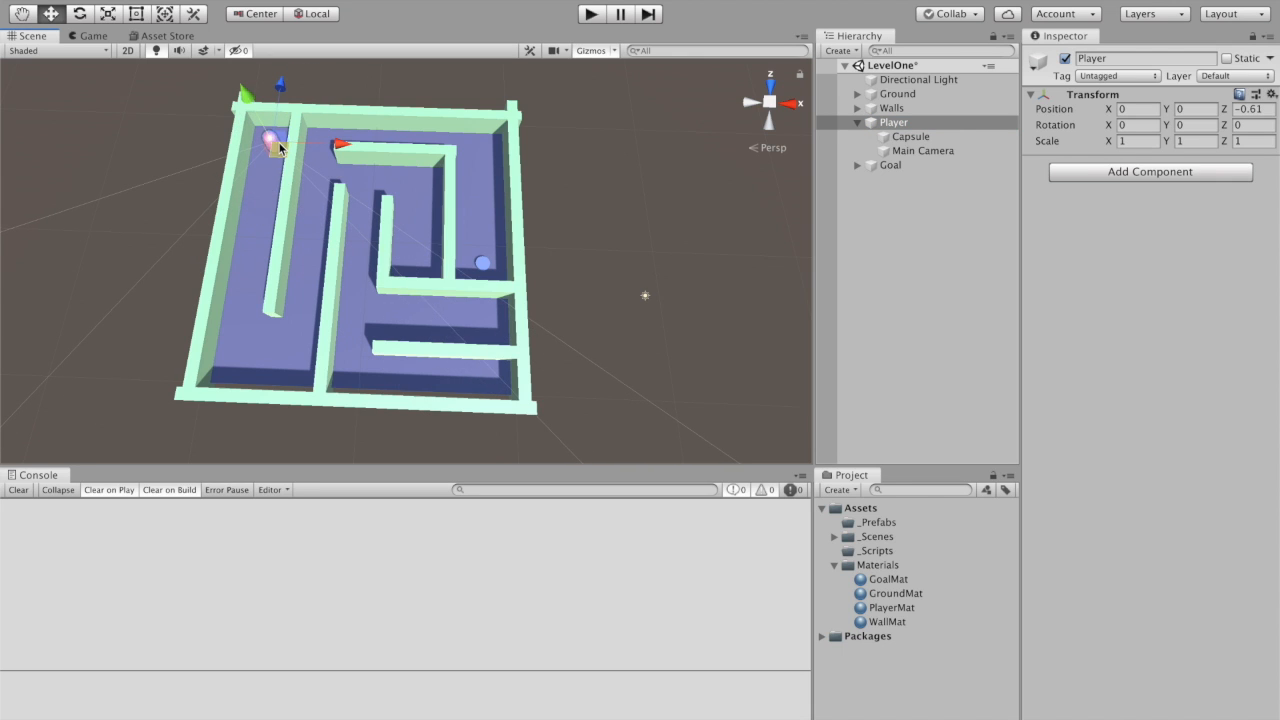
click(616, 54)
click(613, 54)
click(610, 51)
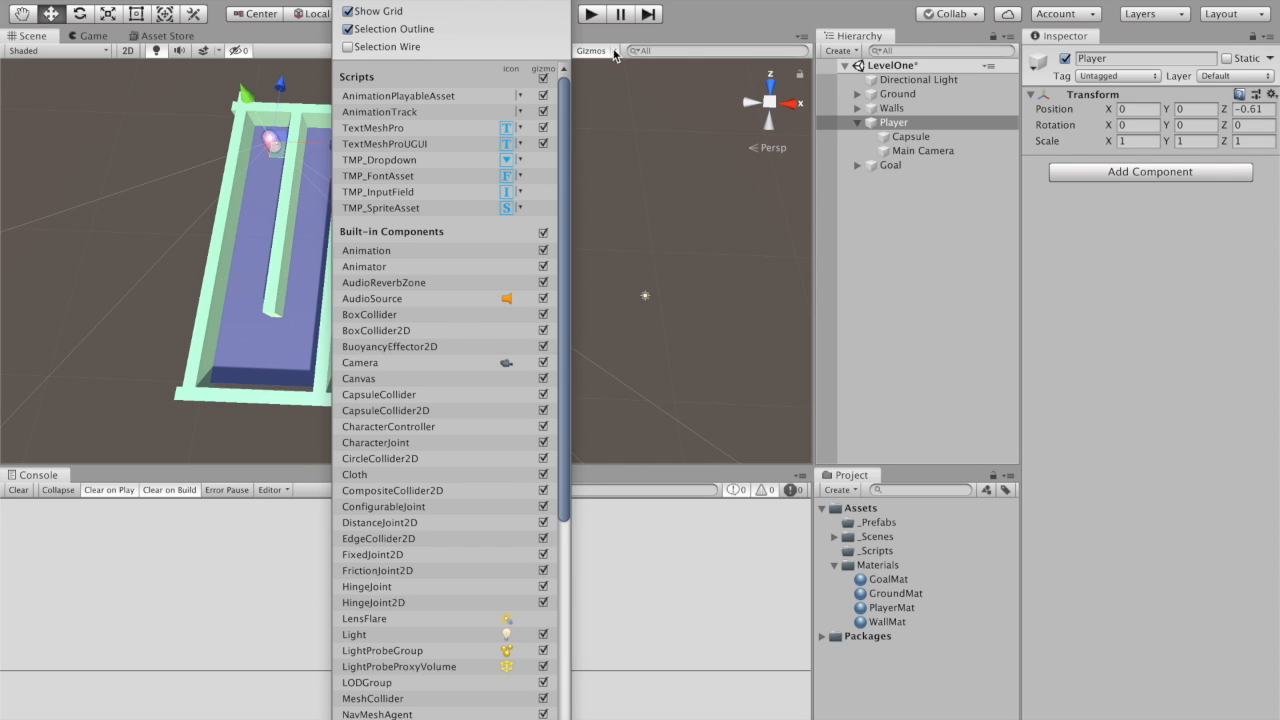
mouse_move(512, 4)
mouse_down()
mouse_move(548, 5)
mouse_move(505, 5)
mouse_up()
click(614, 58)
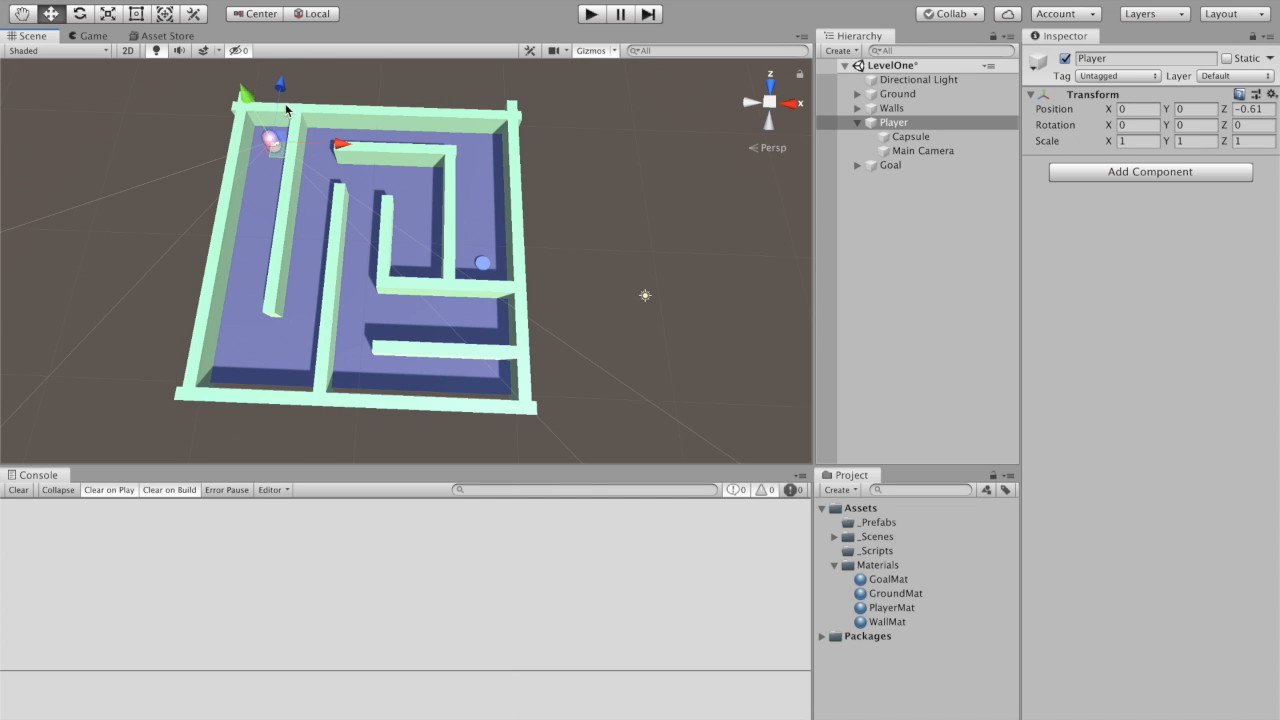
Check the maze from the player's camera in the Game view, and briefly run and stop the game.
click(98, 37)
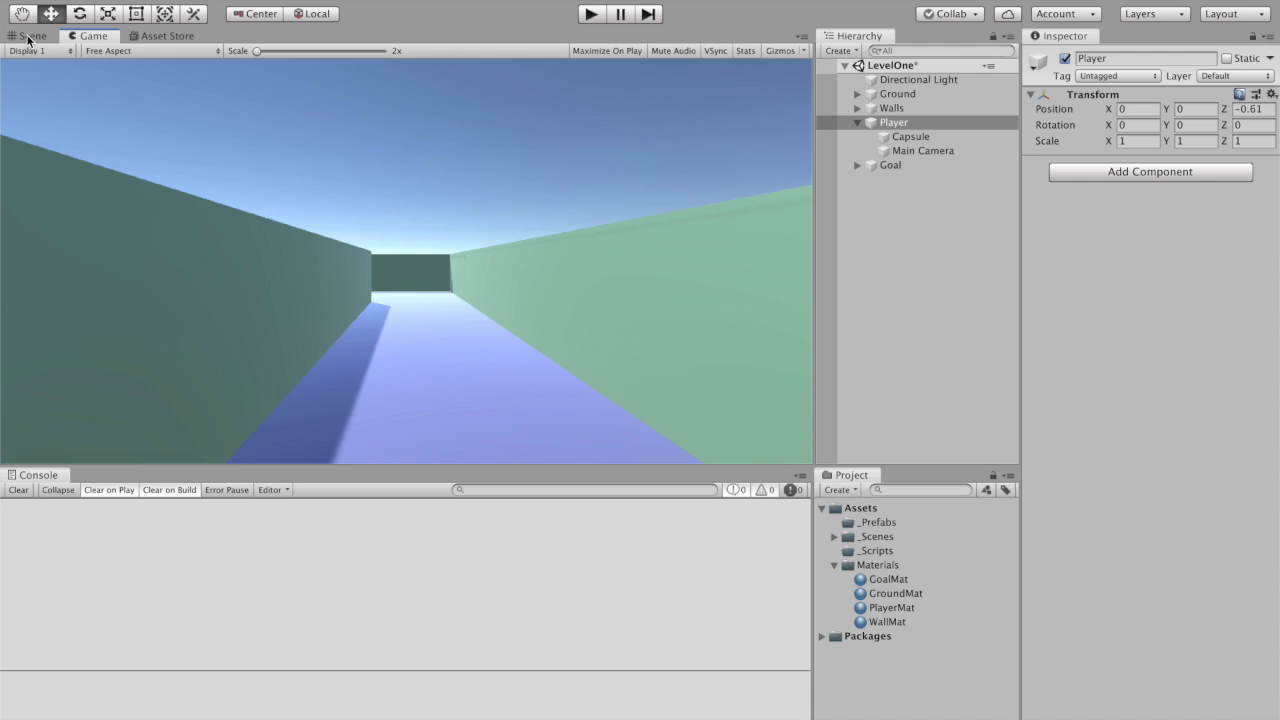
click(592, 17)
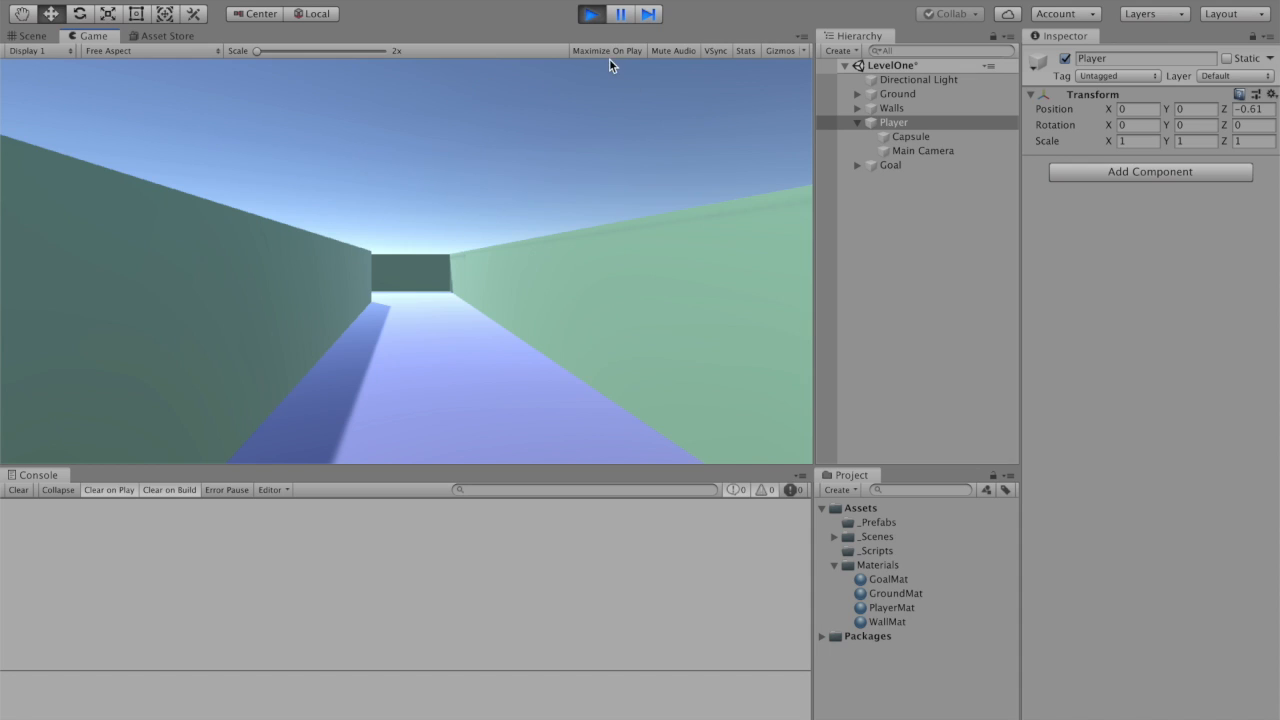
click(591, 14)
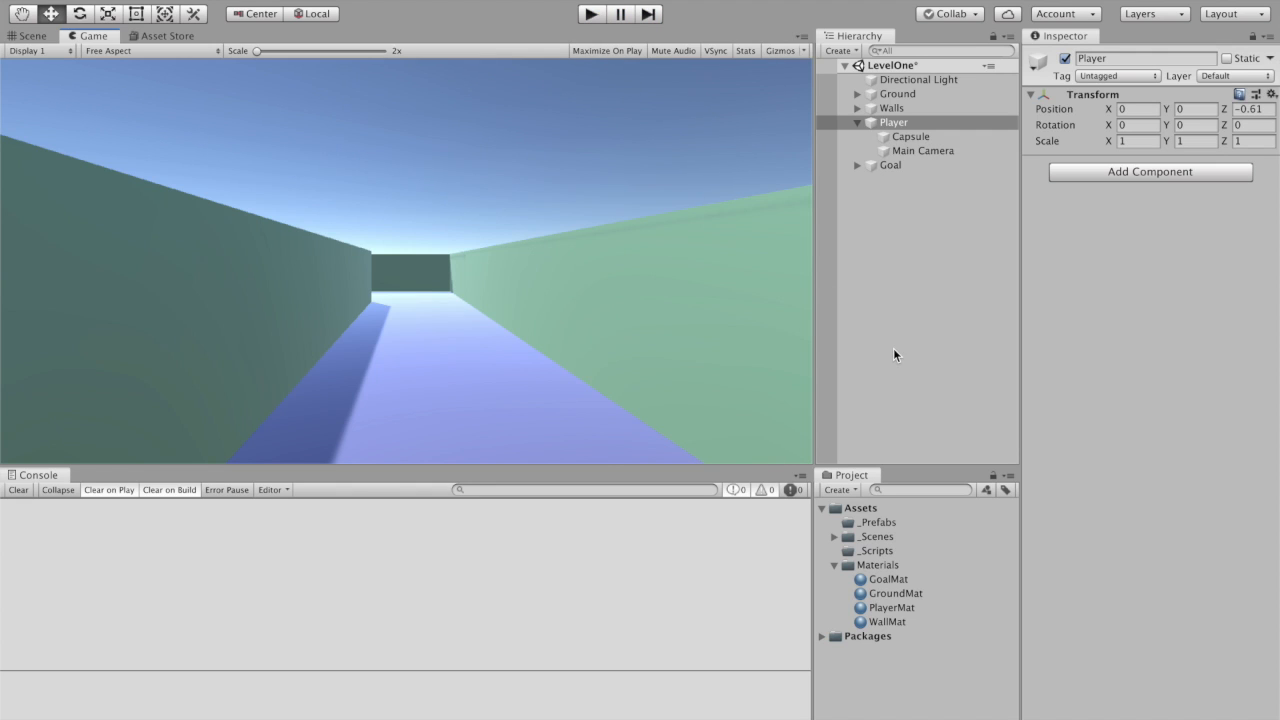
Collapse the Player object's children and the Materials folder, and expand the _Scenes folder.
click(839, 121)
click(857, 122)
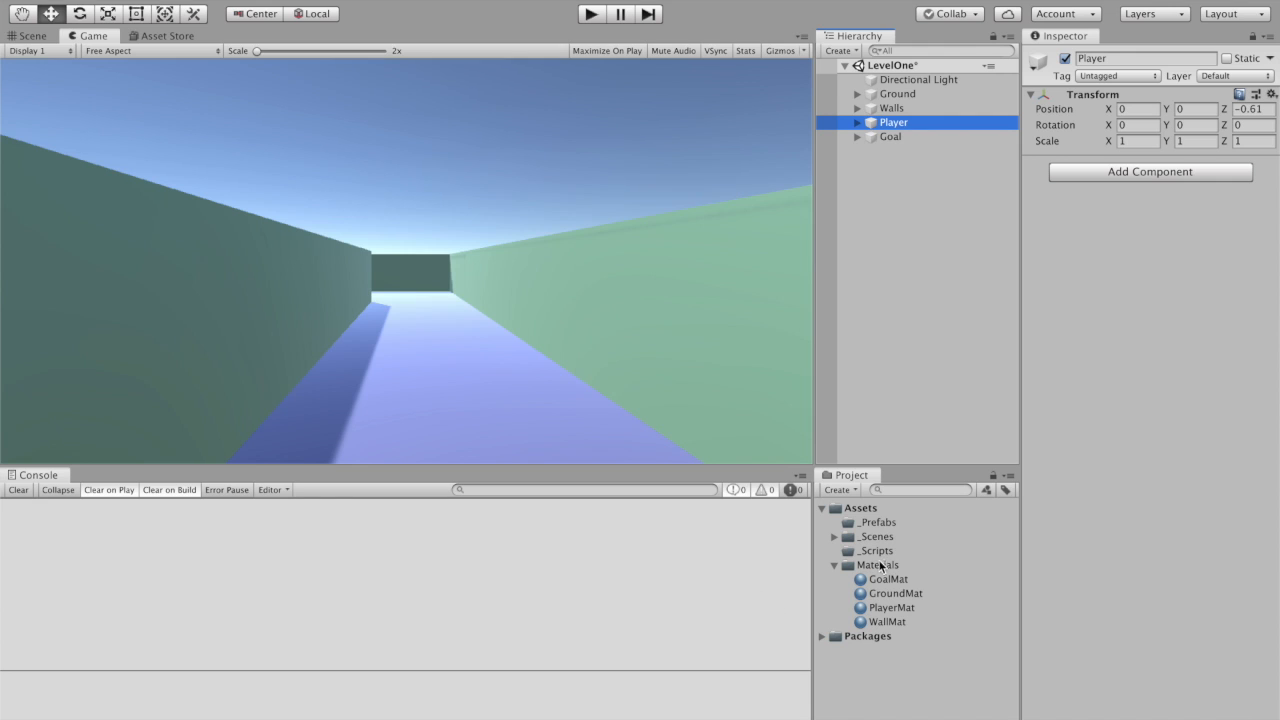
click(834, 564)
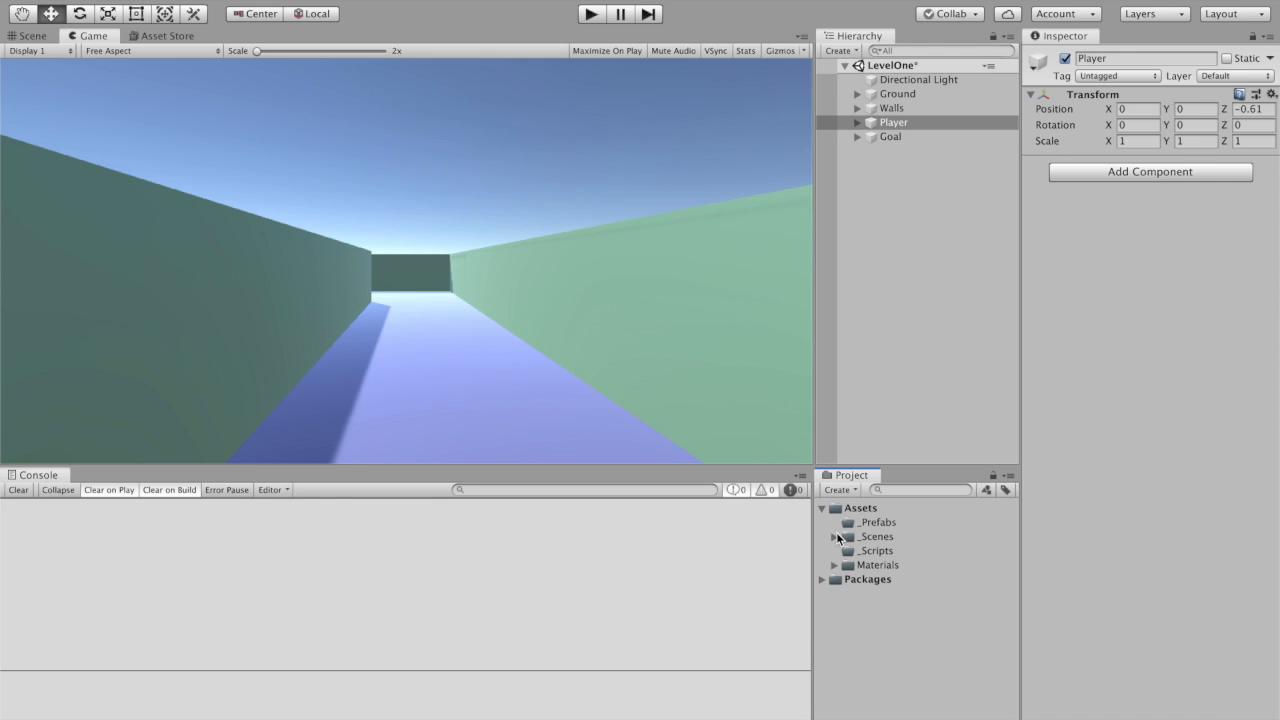
click(835, 536)
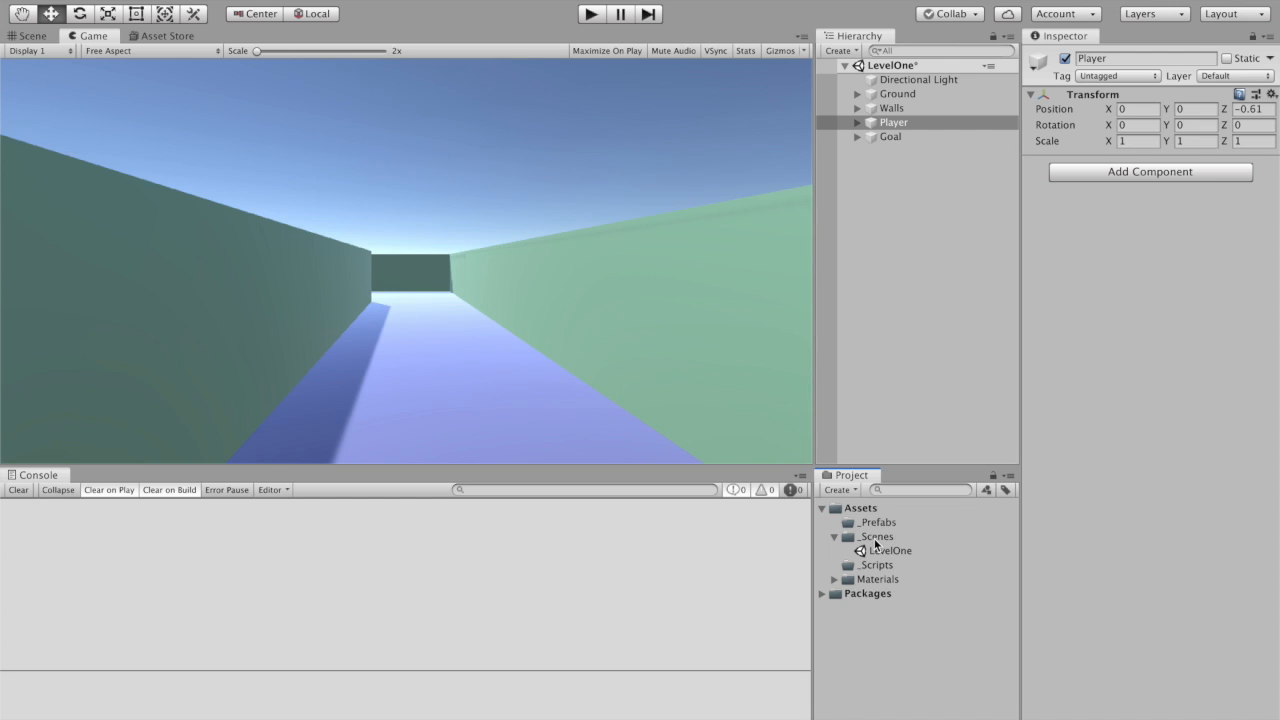
Add a TextMeshPro UI text to the scene and import the TMP Essentials resources.
click(890, 157)
right_click(890, 157)
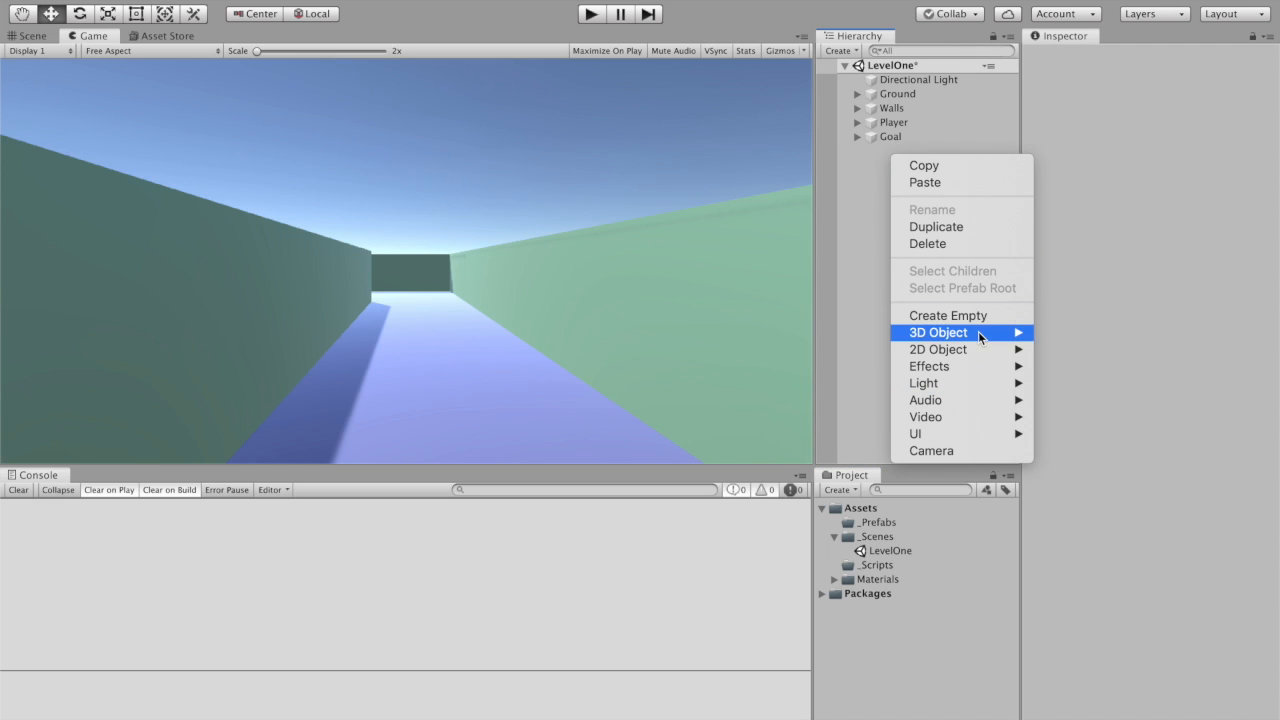
mouse_move(980, 347)
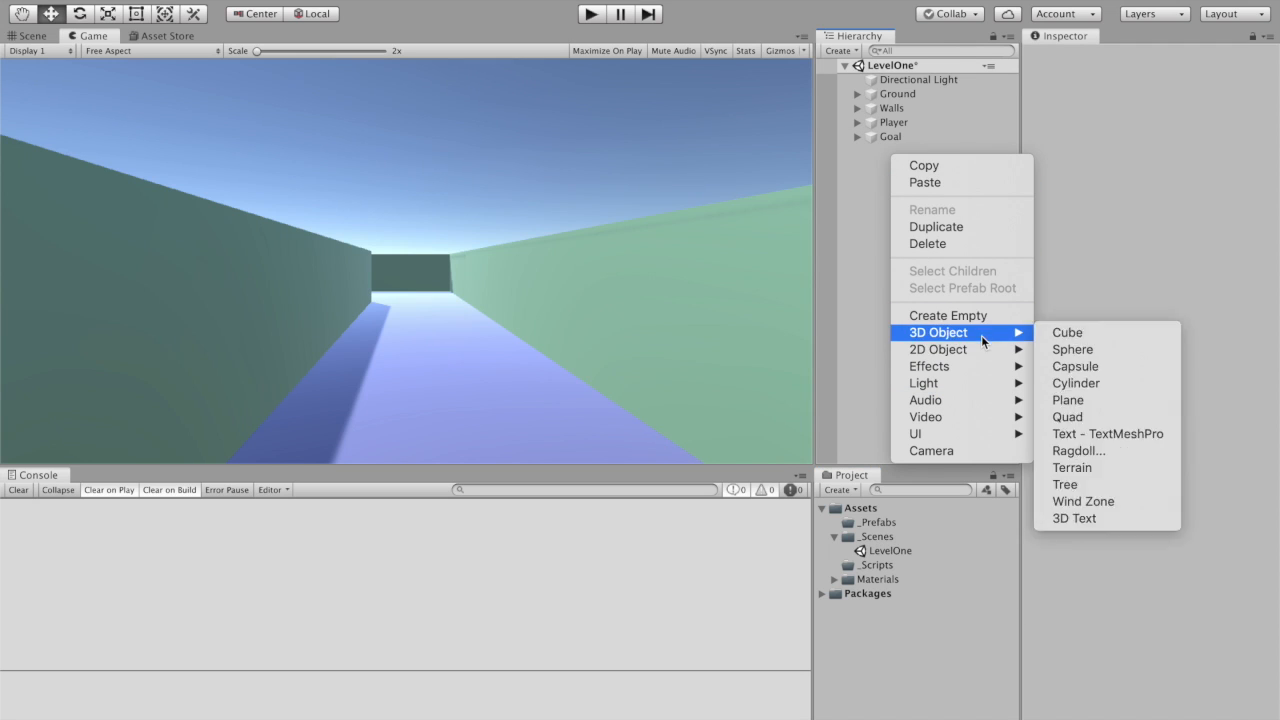
mouse_move(986, 434)
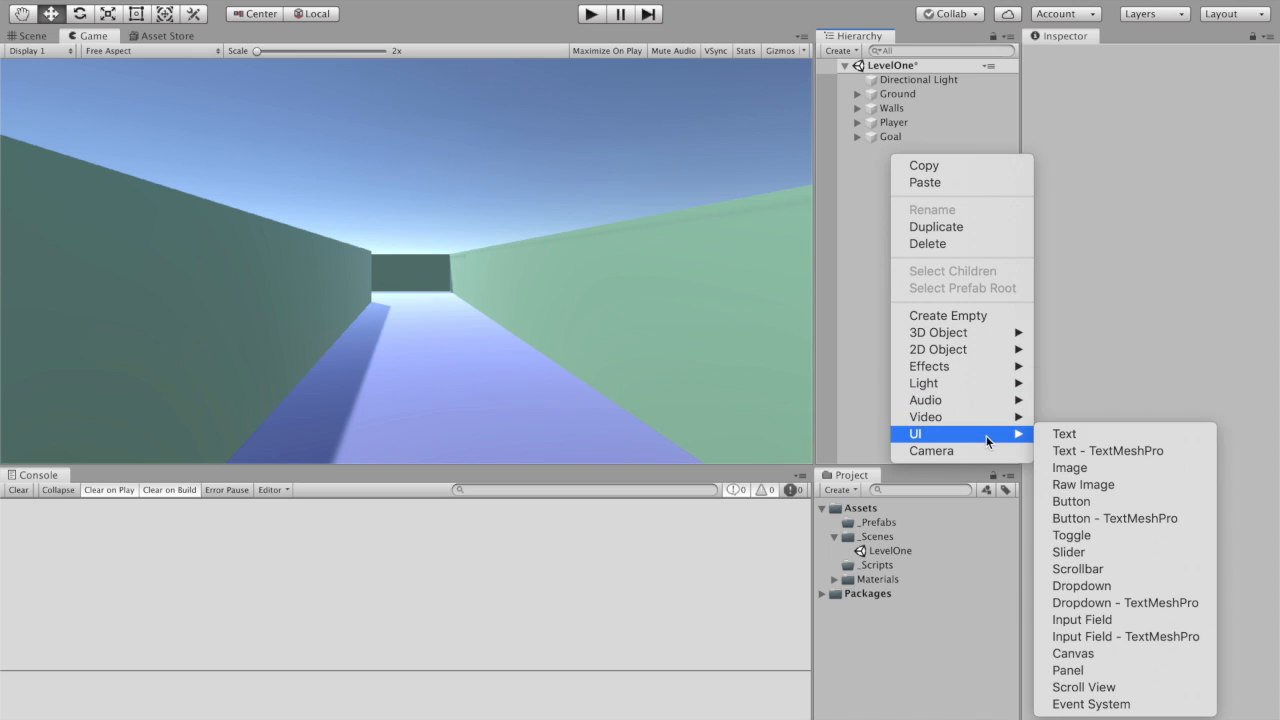
click(1100, 451)
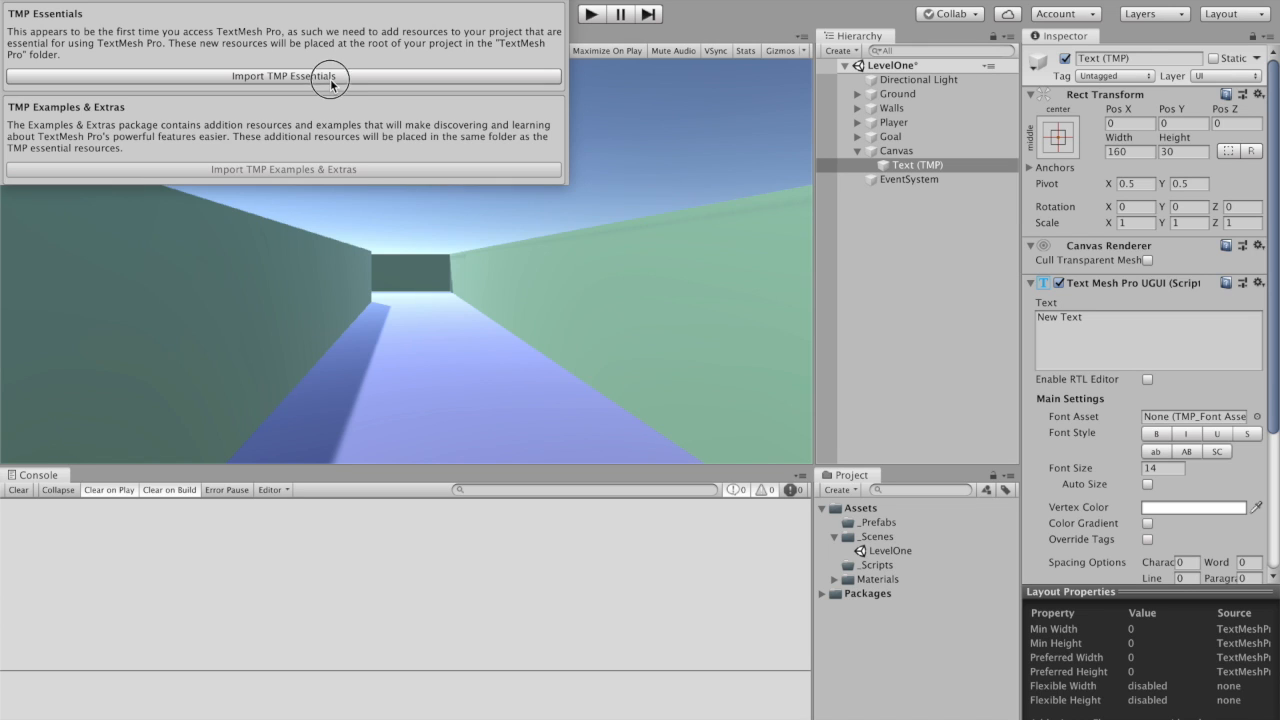
click(330, 78)
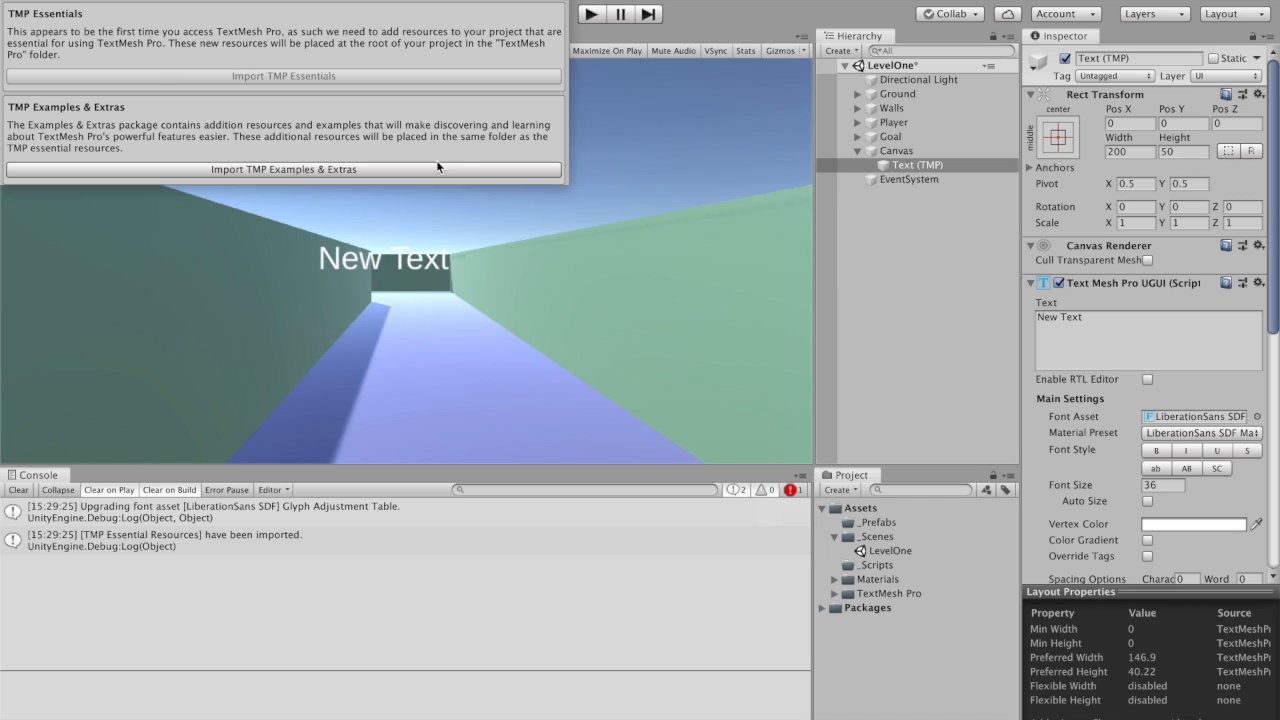
click(558, 4)
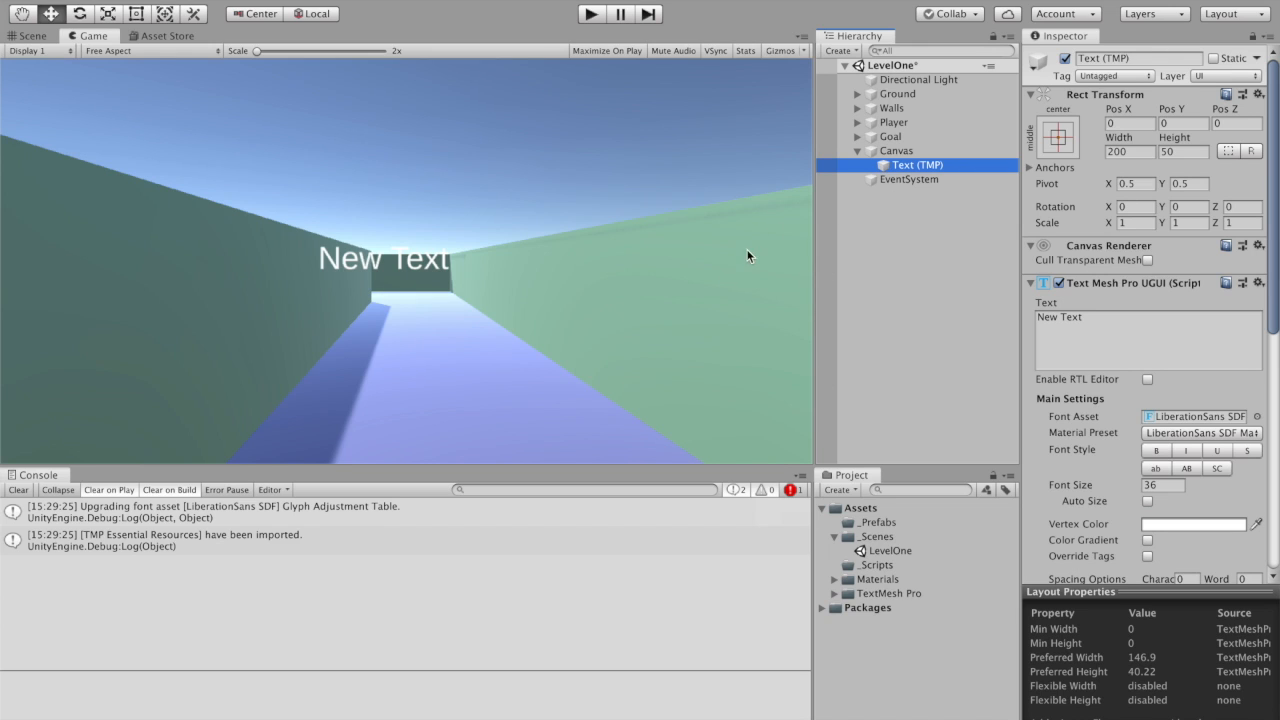
Collapse the text object's component sections and add a Button component to Text (TMP).
click(1033, 284)
click(1029, 245)
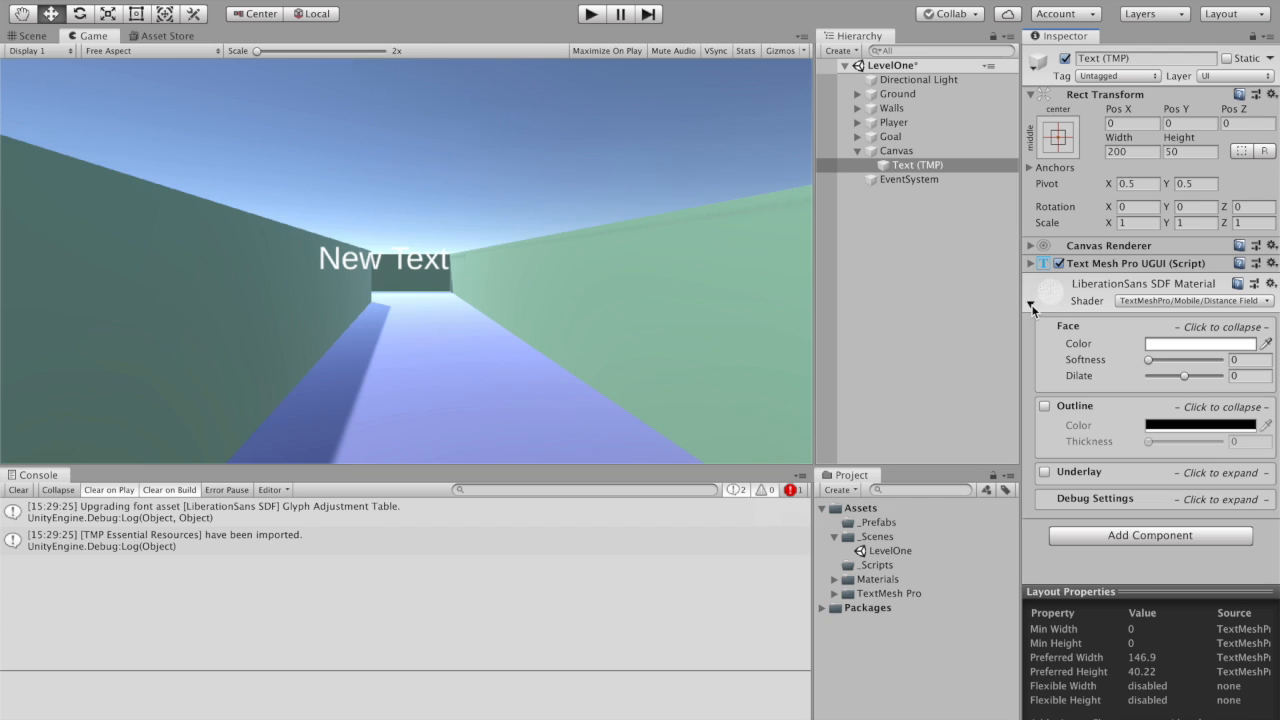
click(1031, 303)
click(1086, 342)
text(butt)
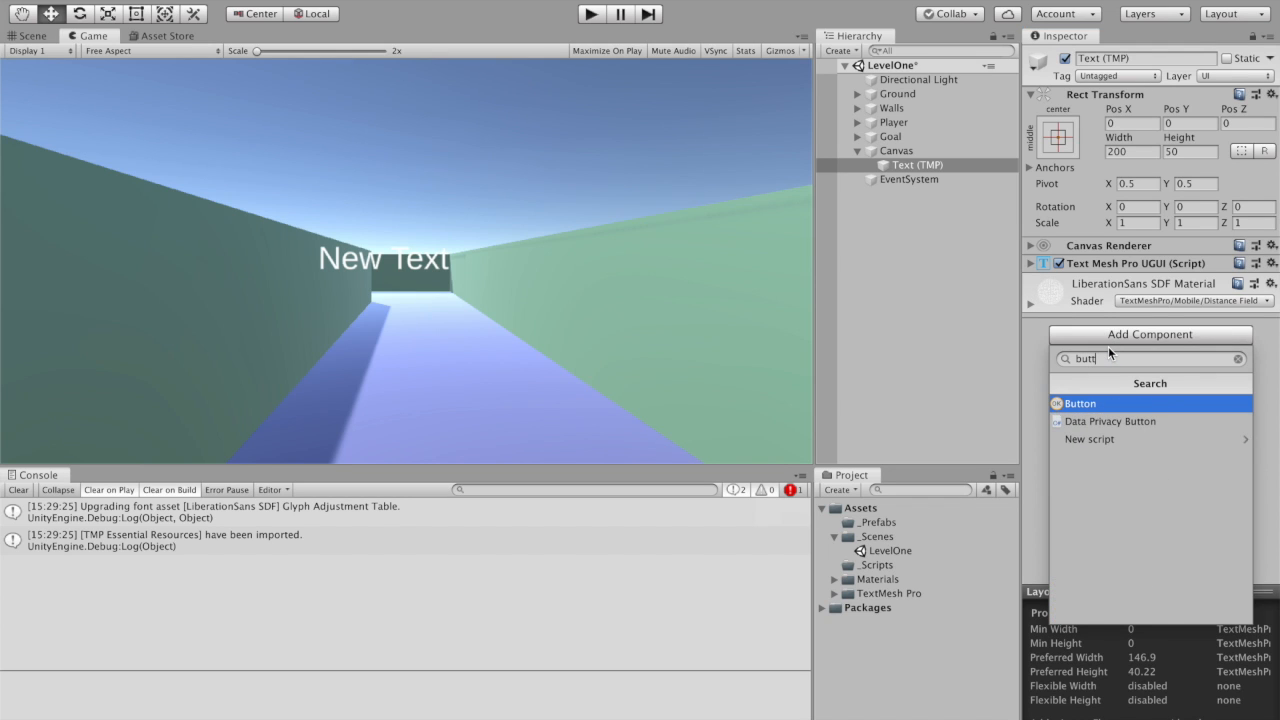
click(1100, 406)
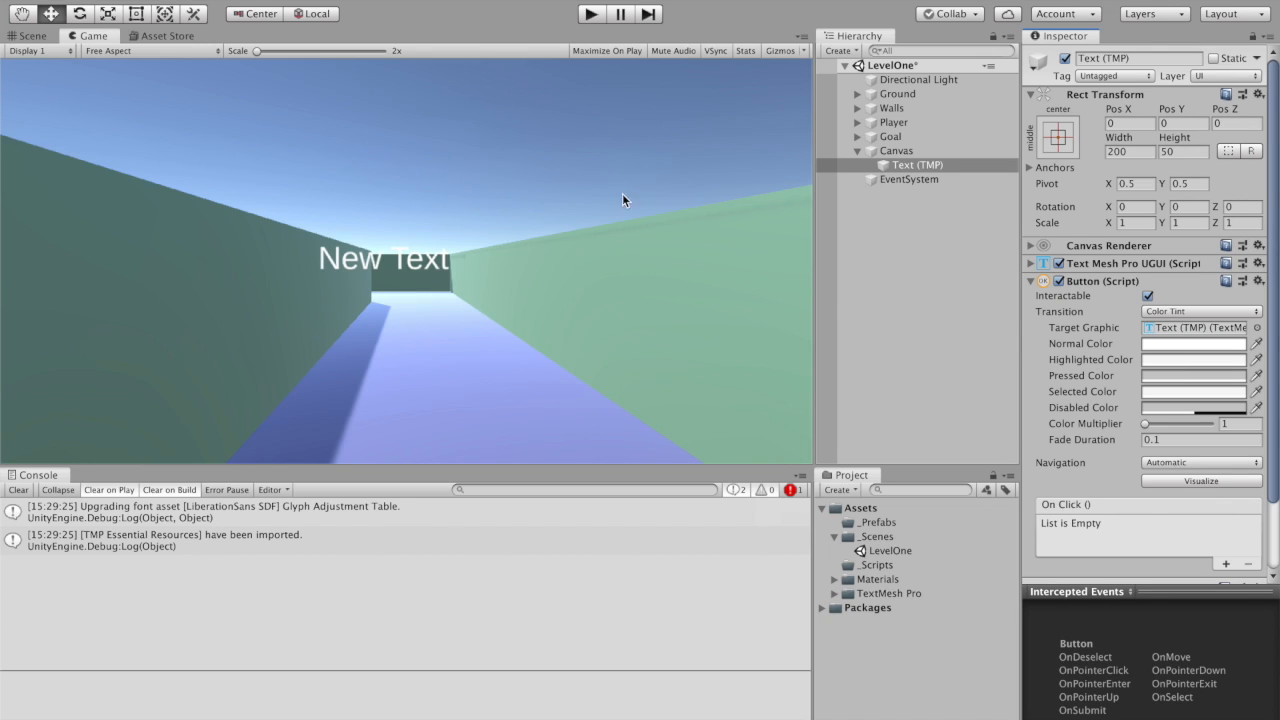
right_click(884, 163)
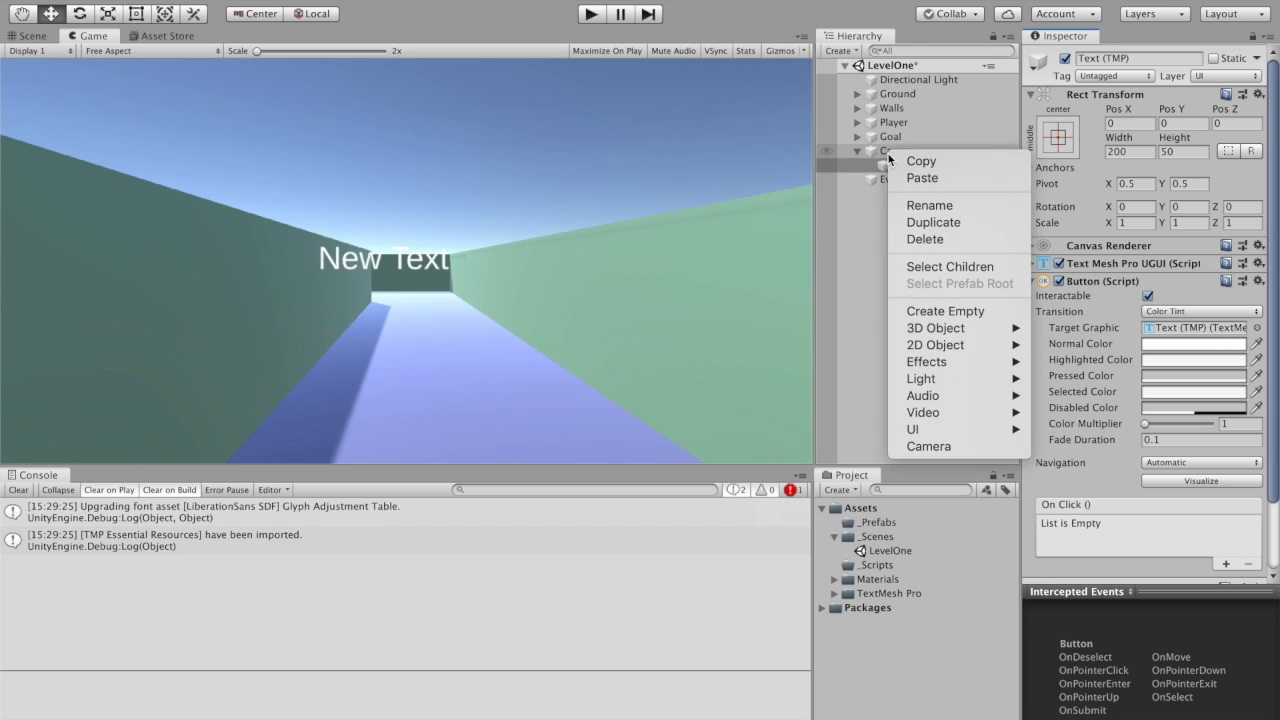
mouse_move(960, 429)
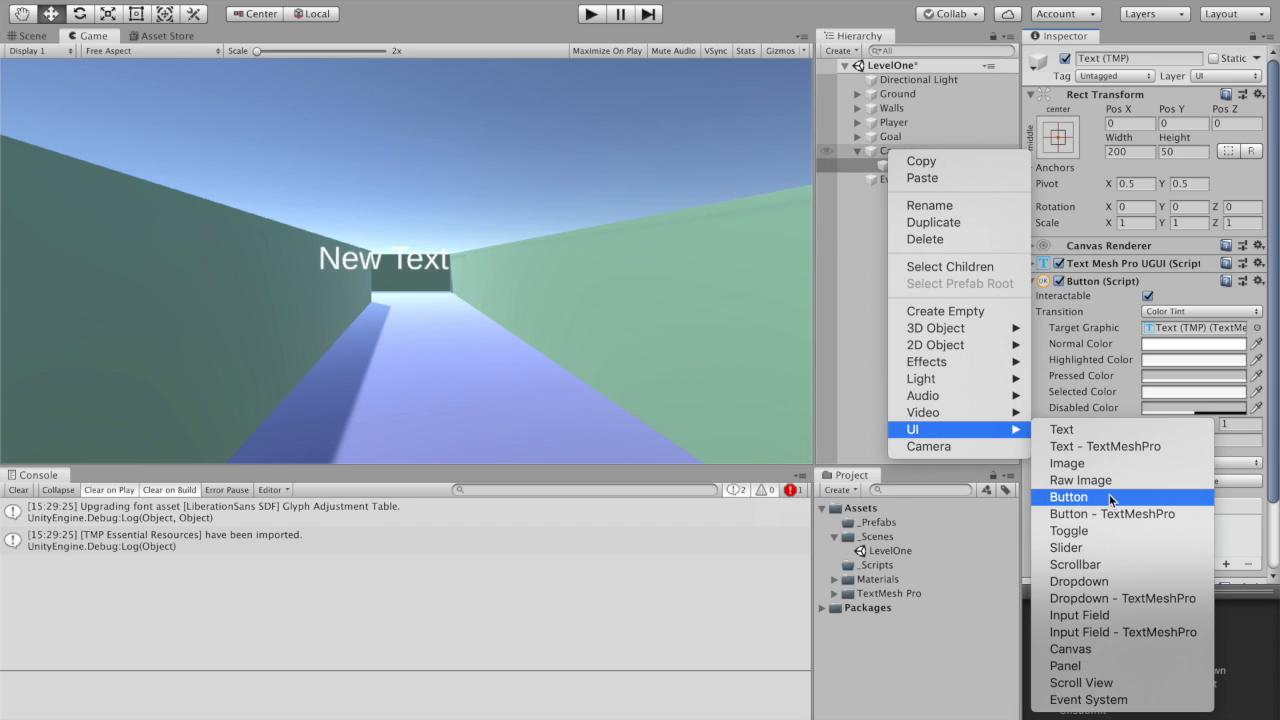
click(851, 378)
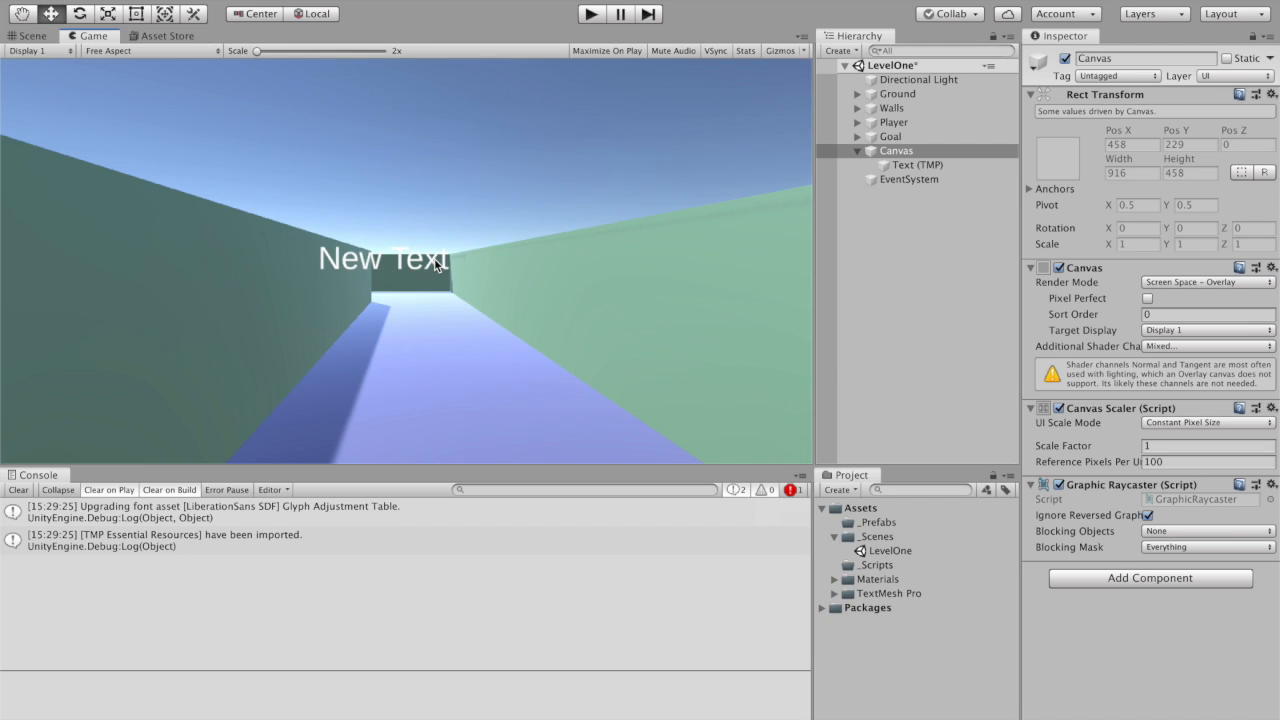
Return to the Scene view and select the Ground's Plane to show its properties.
click(924, 94)
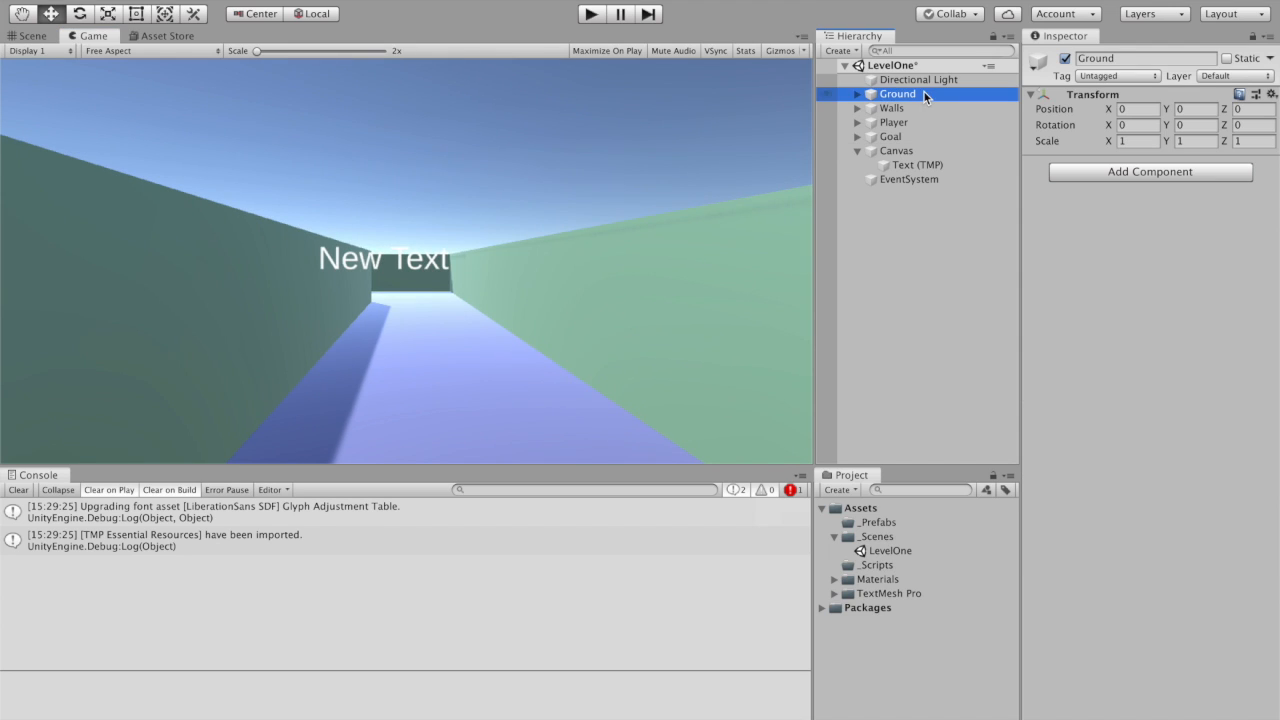
click(171, 329)
click(38, 37)
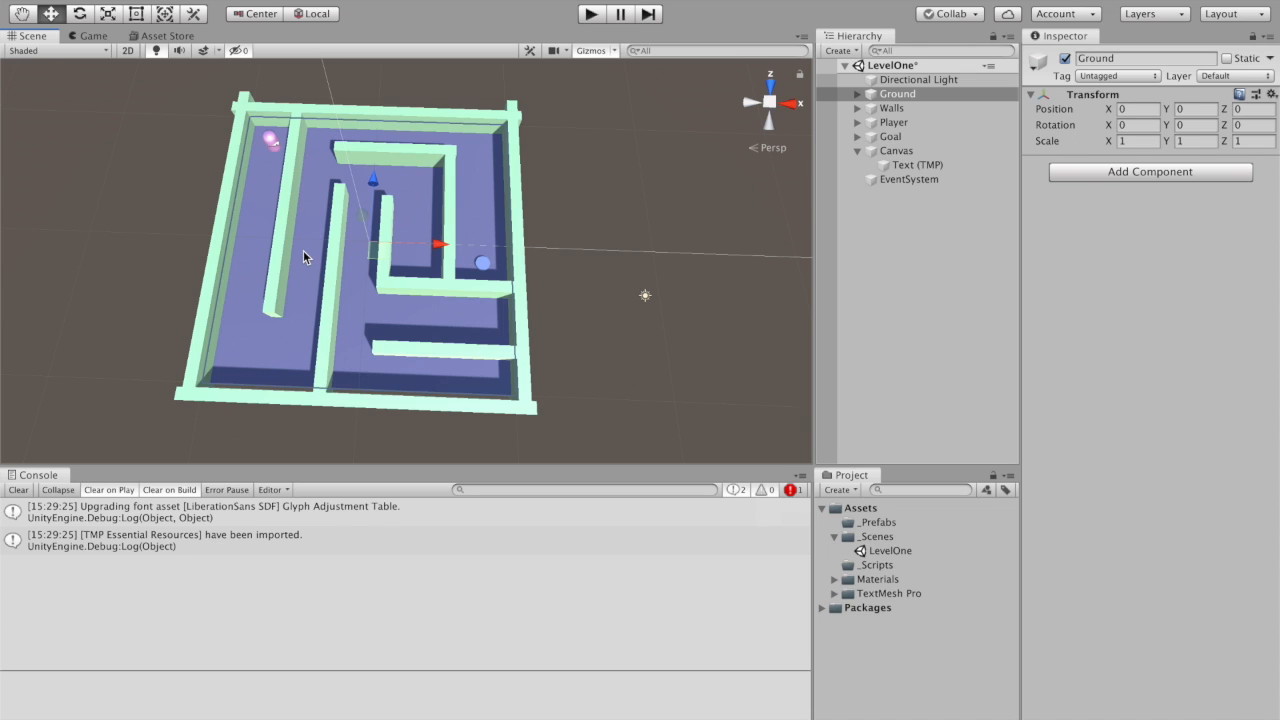
click(301, 318)
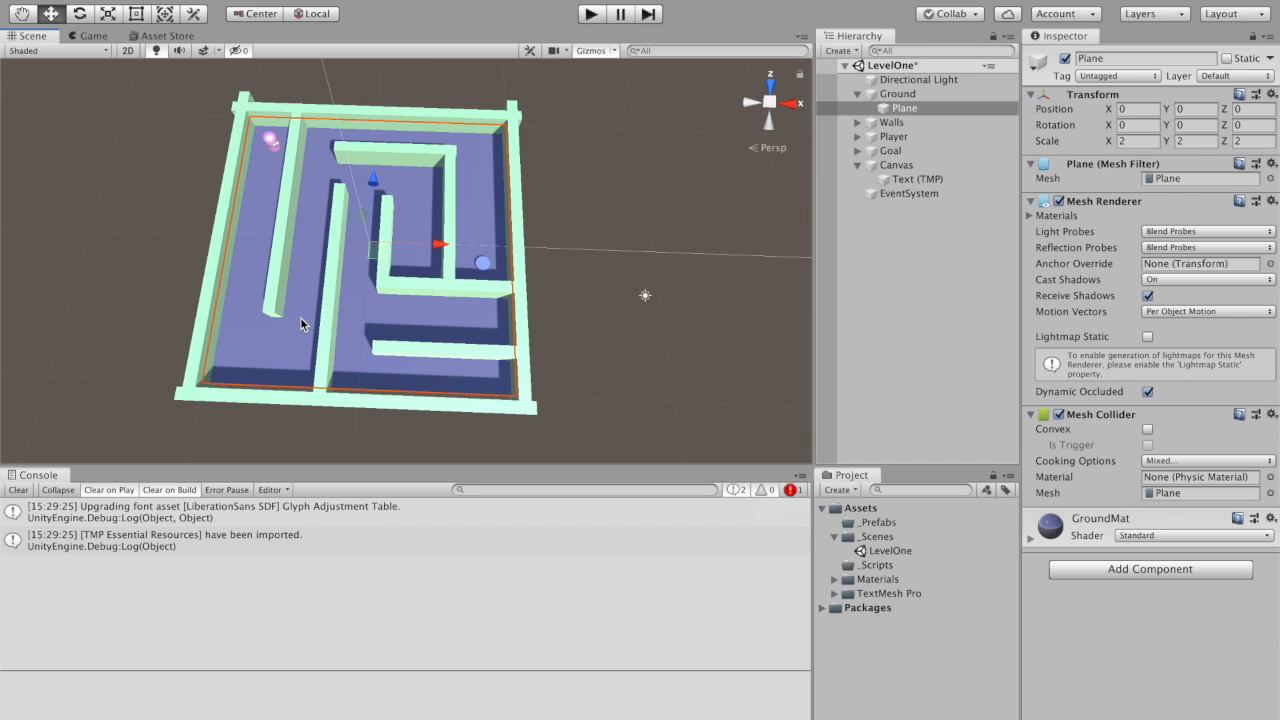
scroll(799, 176, down, 1)
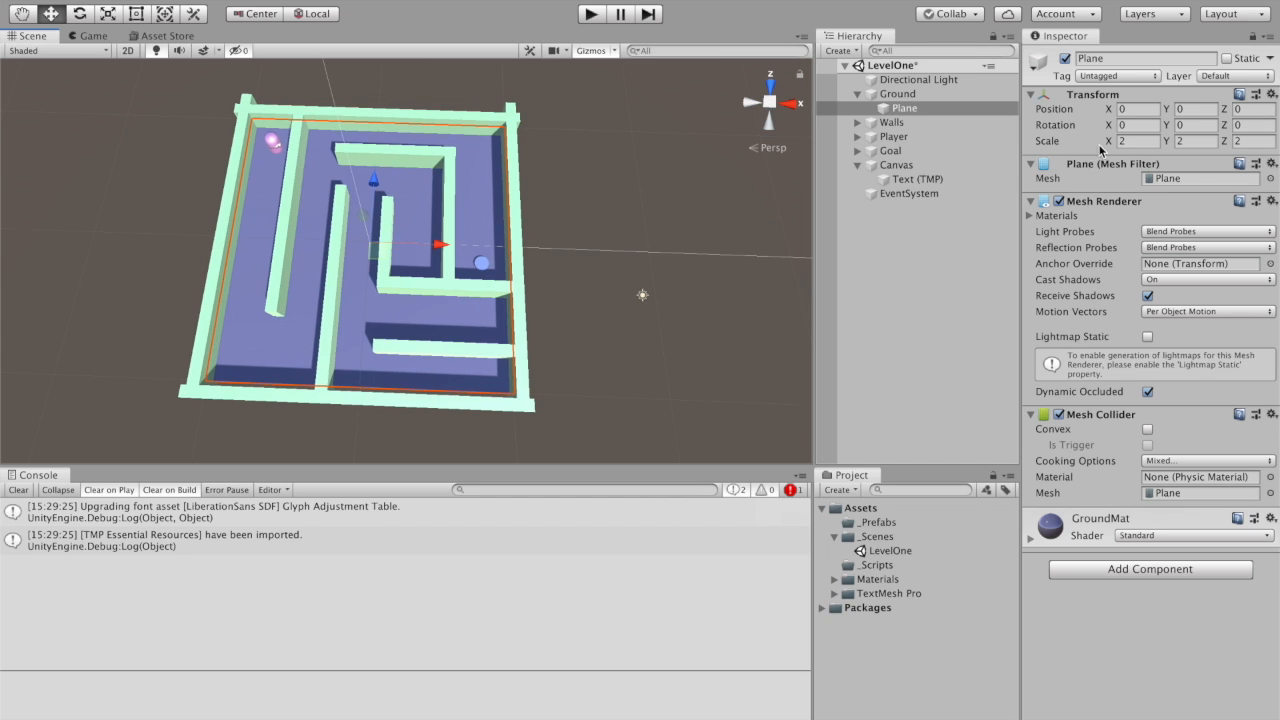